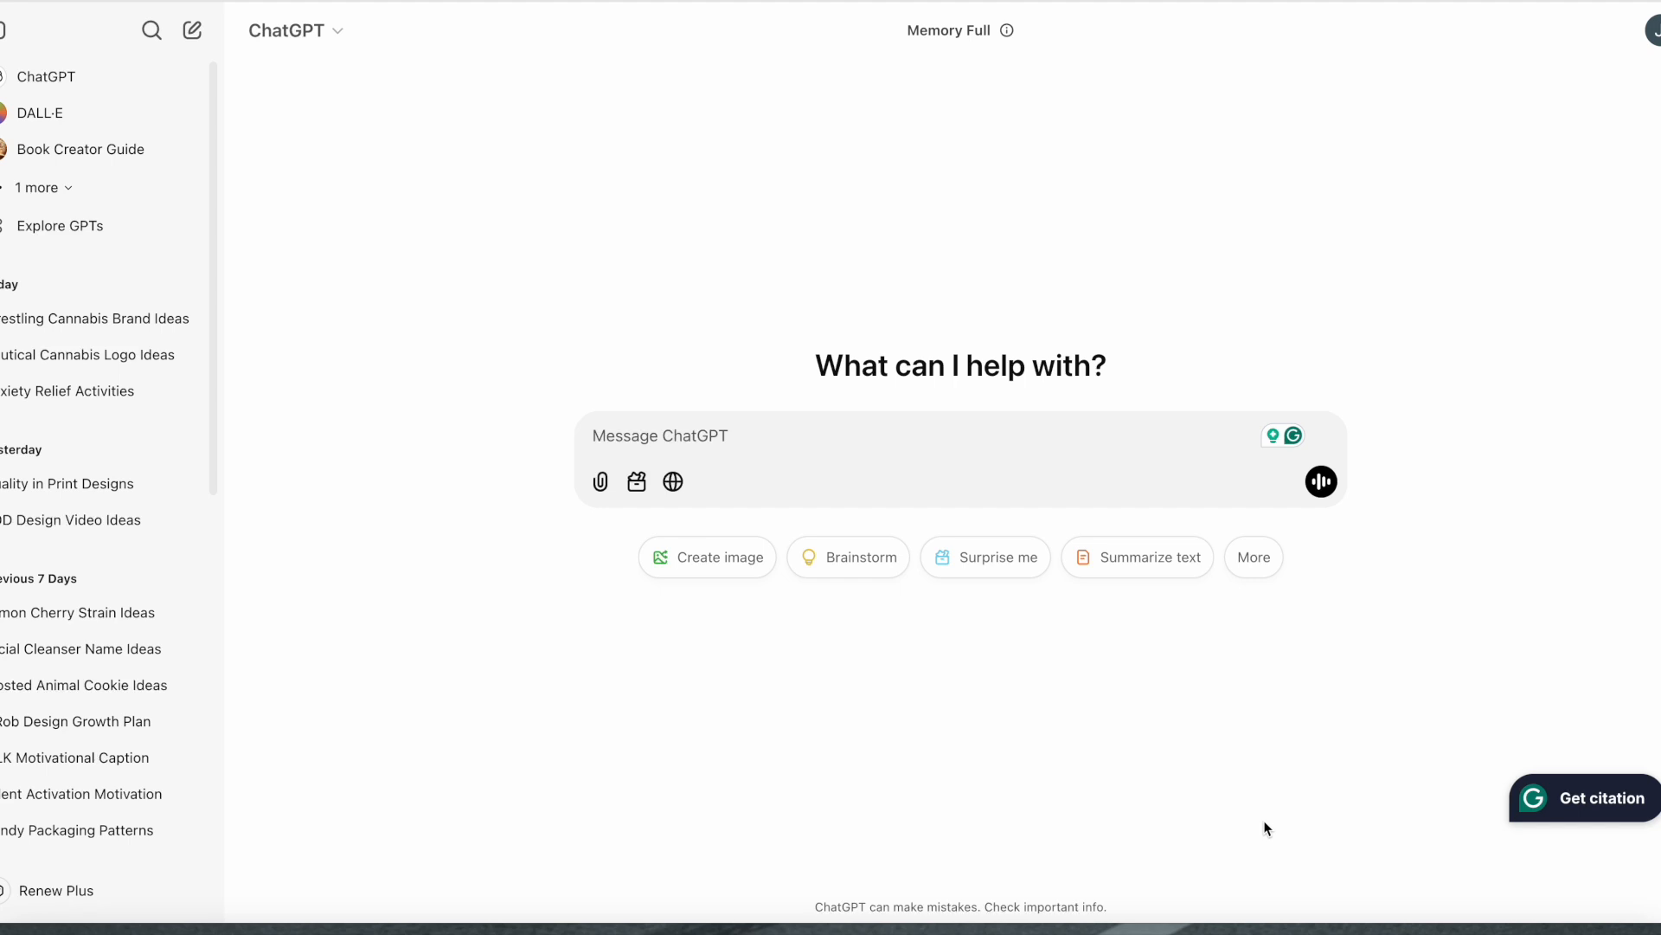
Submit the prompt "Acting as a brand design expert and streetwear brand come up 5 brand names centered around sharks.".
{"action": "left_click", "coordinate": [818, 440]}
{"action": "type", "text": "Acting as a brand"}
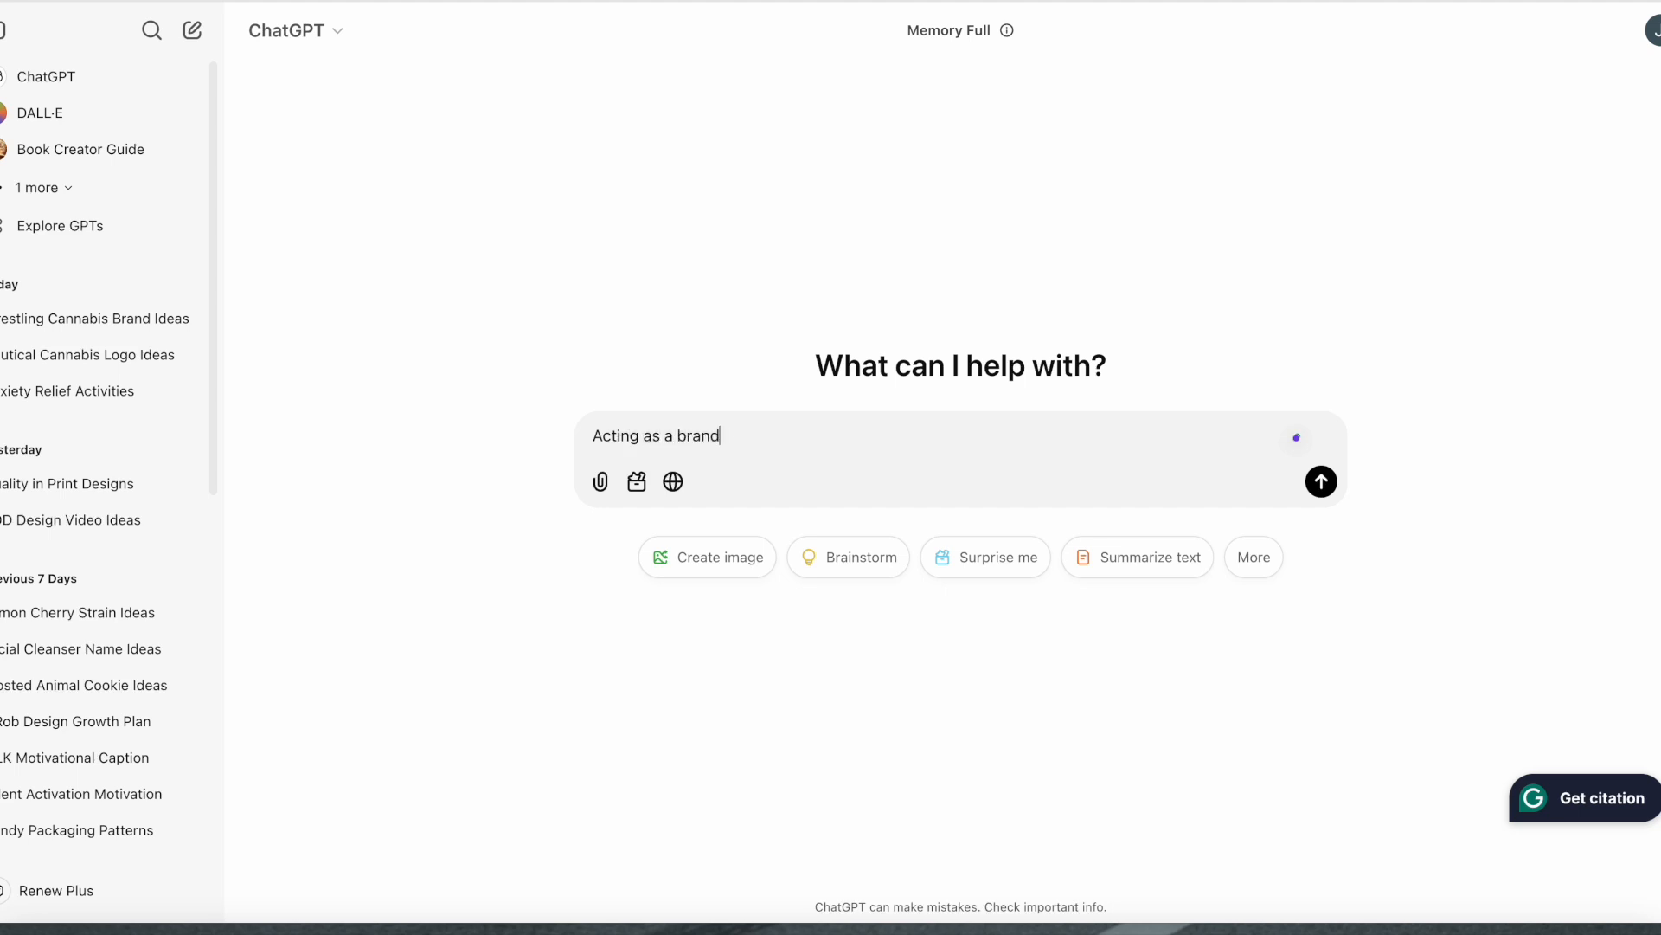
{"action": "type", "text": " design expert"}
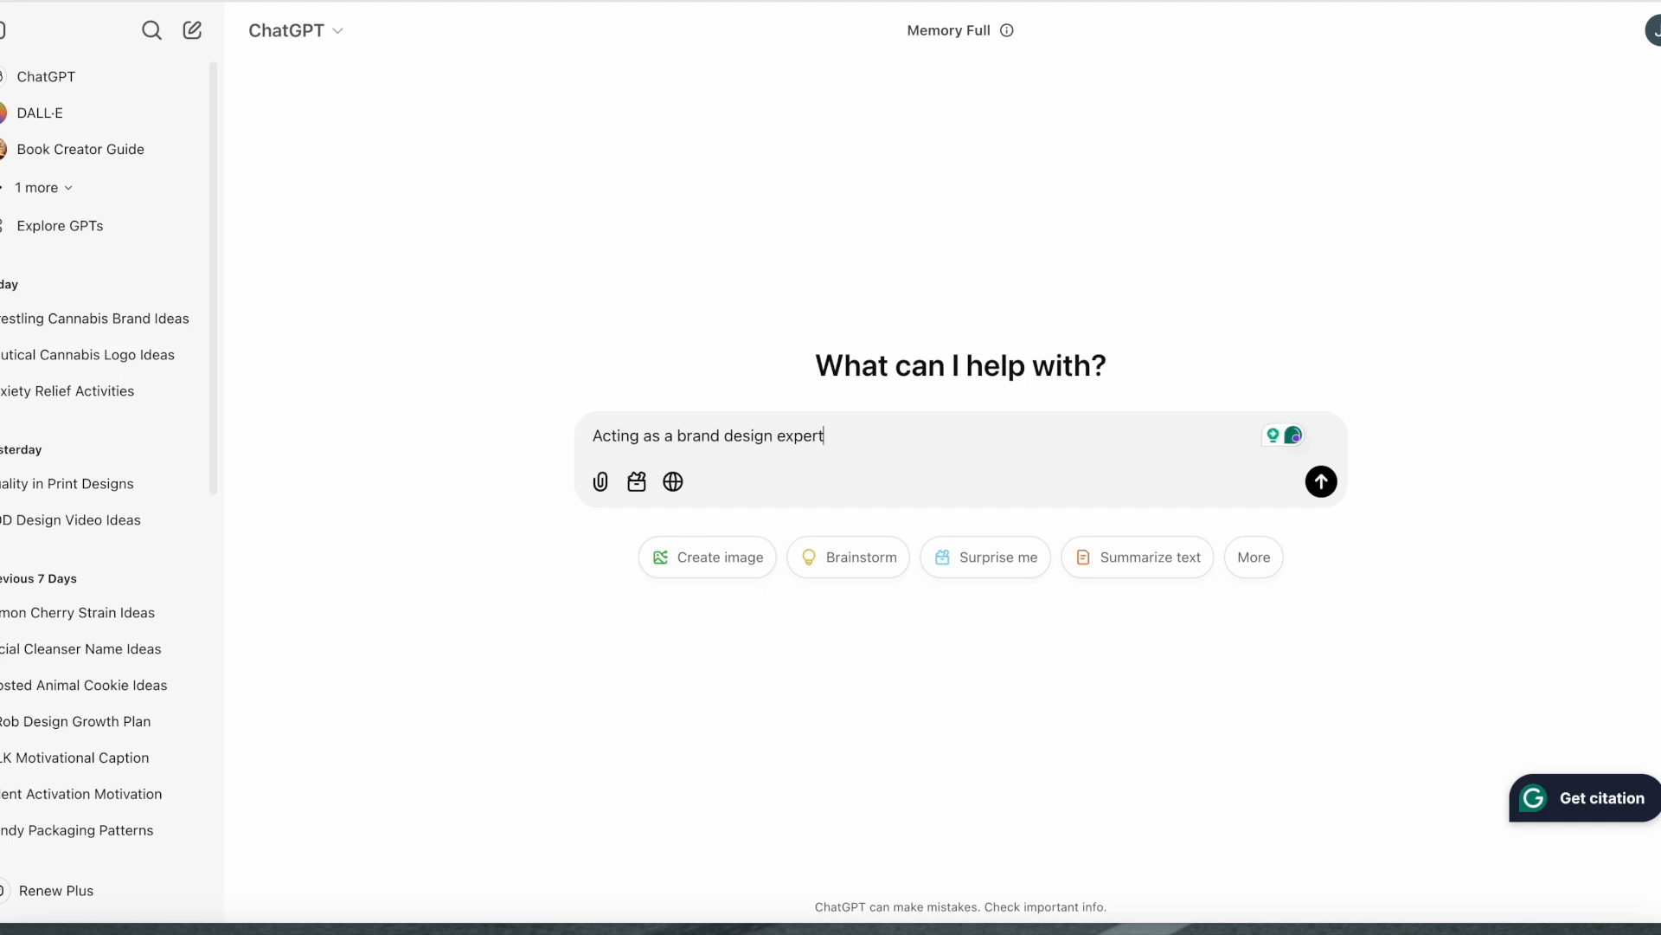
{"action": "type", "text": " and streetwea"}
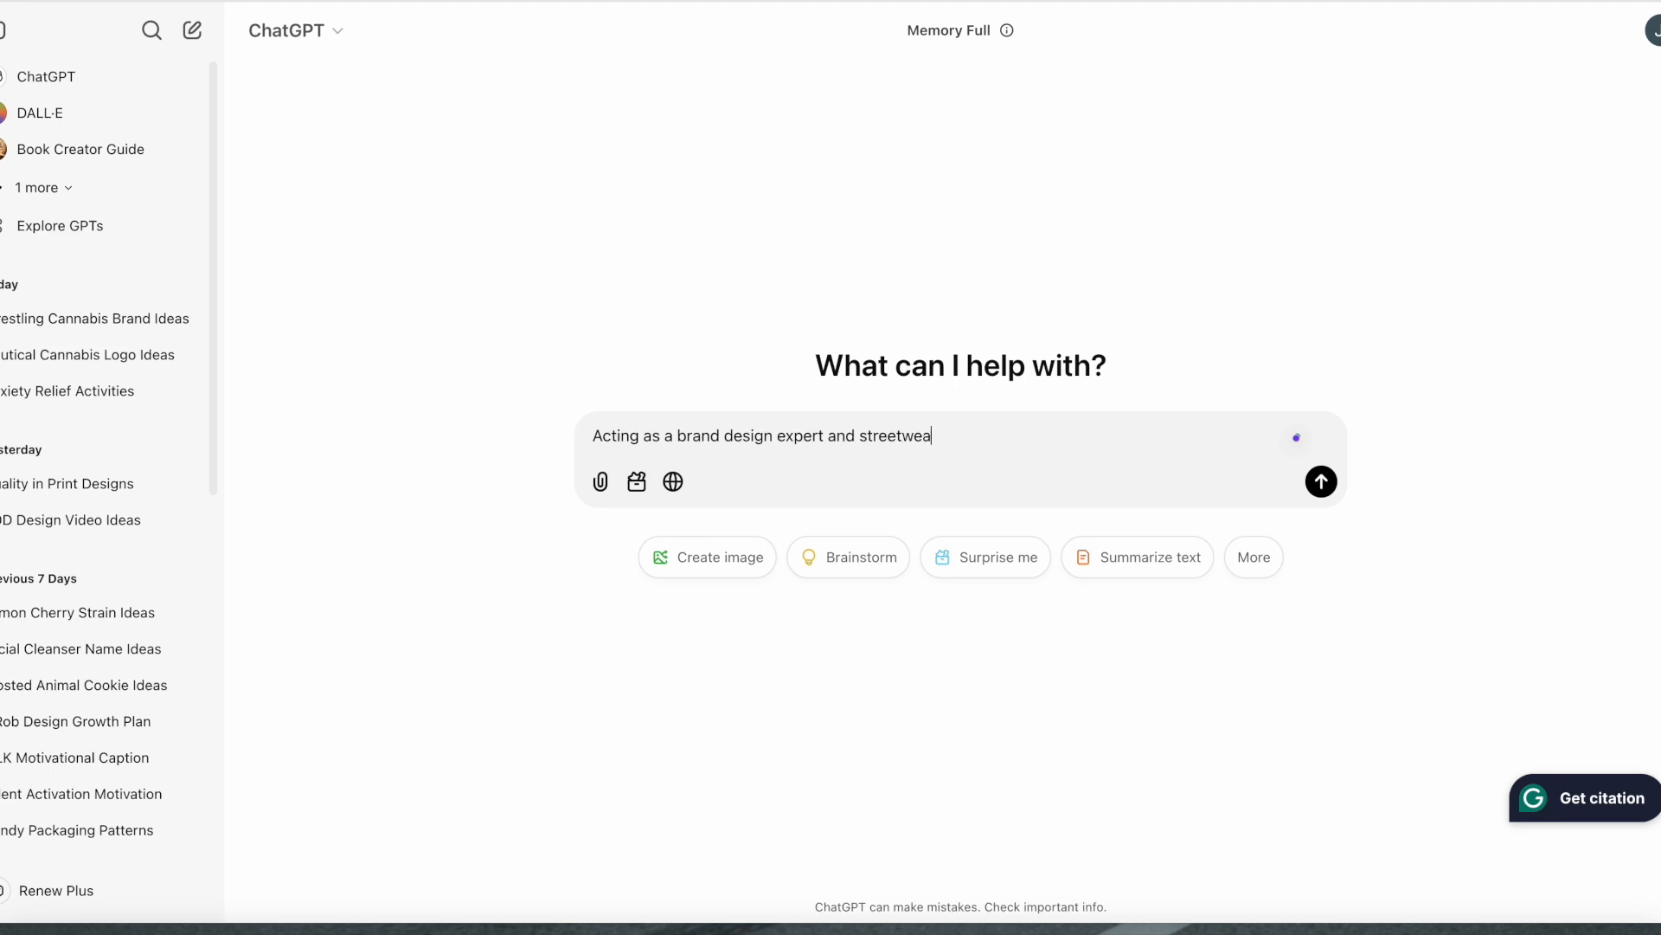
{"action": "type", "text": "r brand come up 5 brand names centered around sharks."}
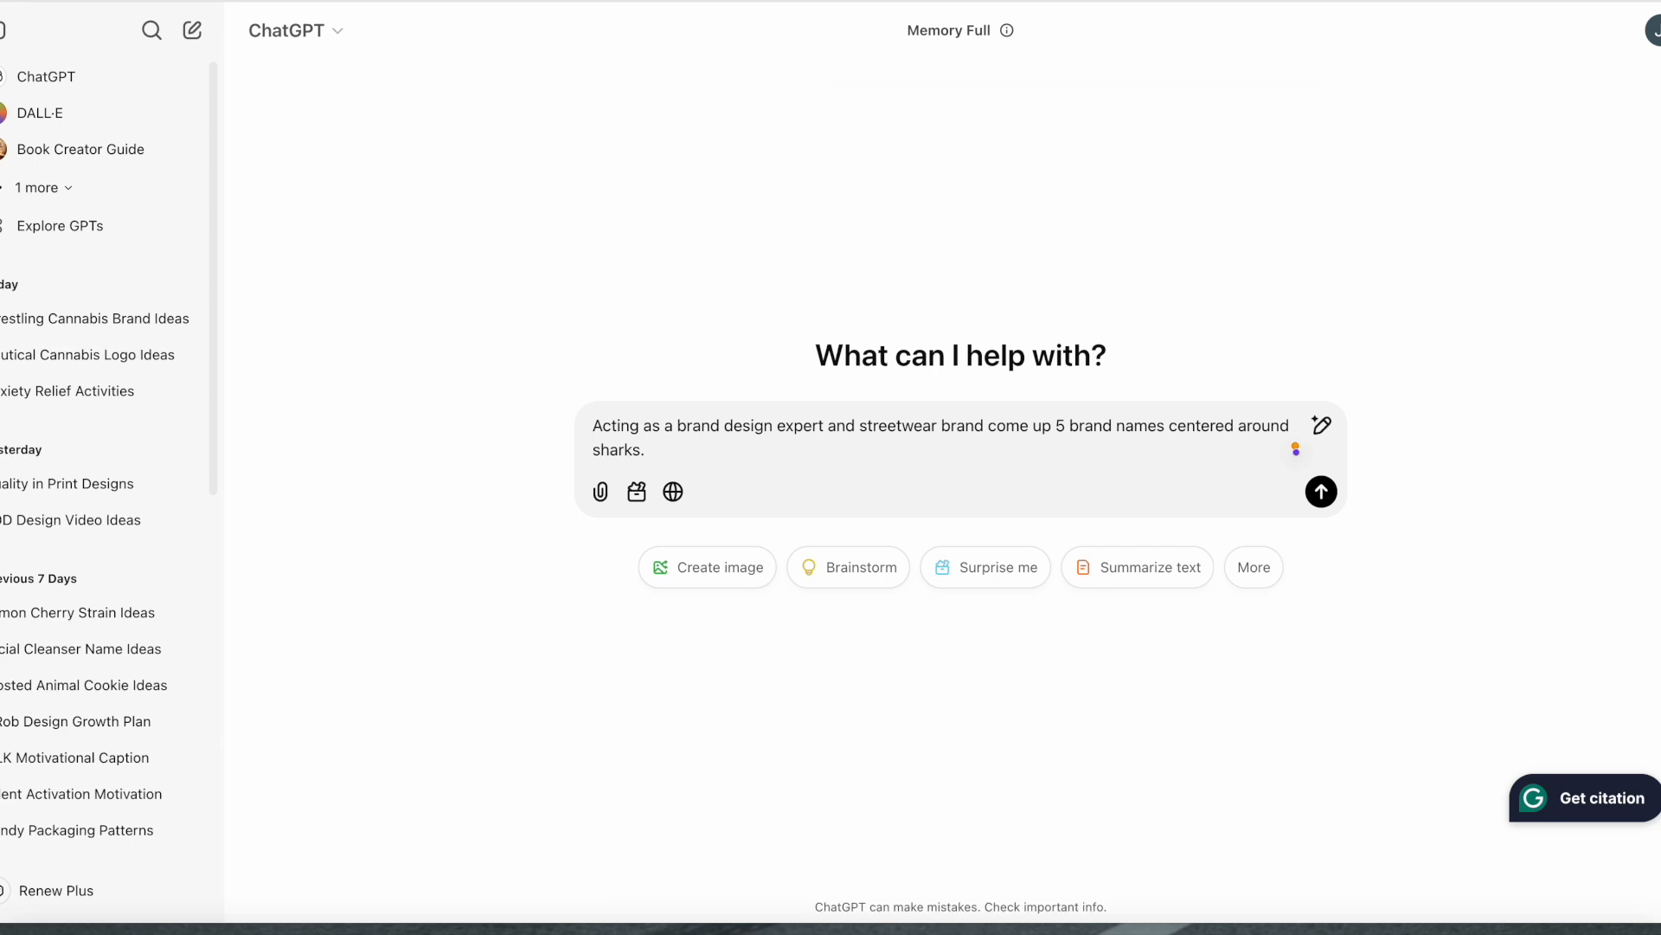
{"action": "key", "text": "Return"}
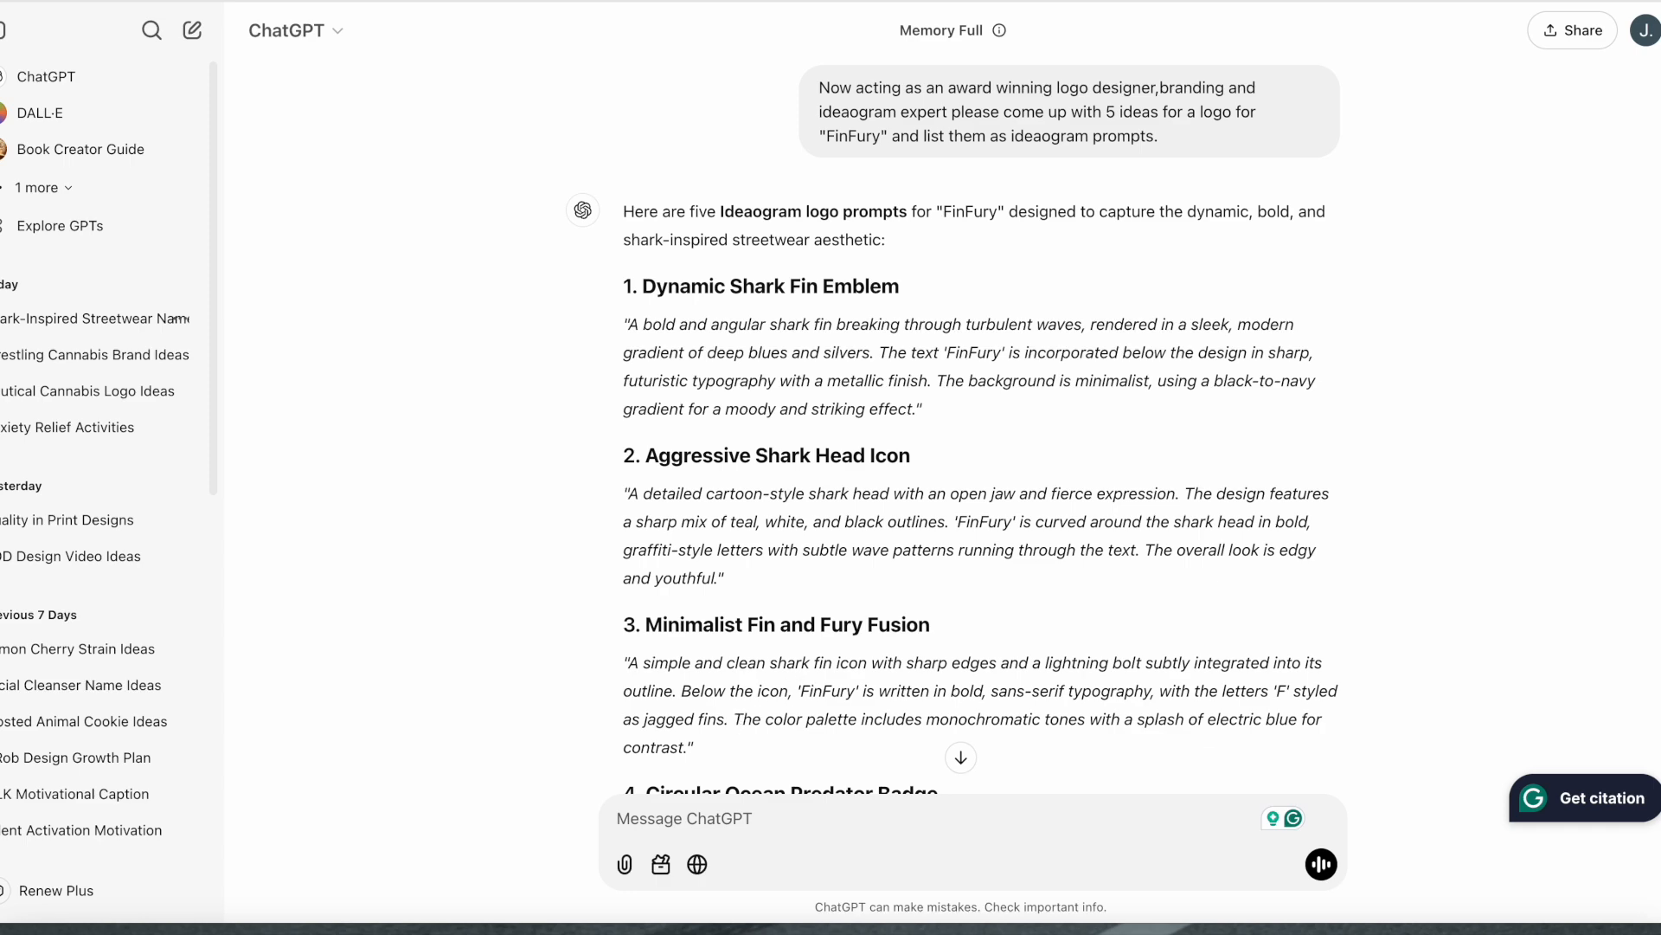
Read through the five Ideogram logo prompts for "FinFury", from Dynamic Shark Fin Emblem to Futuristic Shark Silhouette.
{"action": "scroll", "coordinate": [956, 427], "scroll_direction": "down", "scroll_amount": 3}
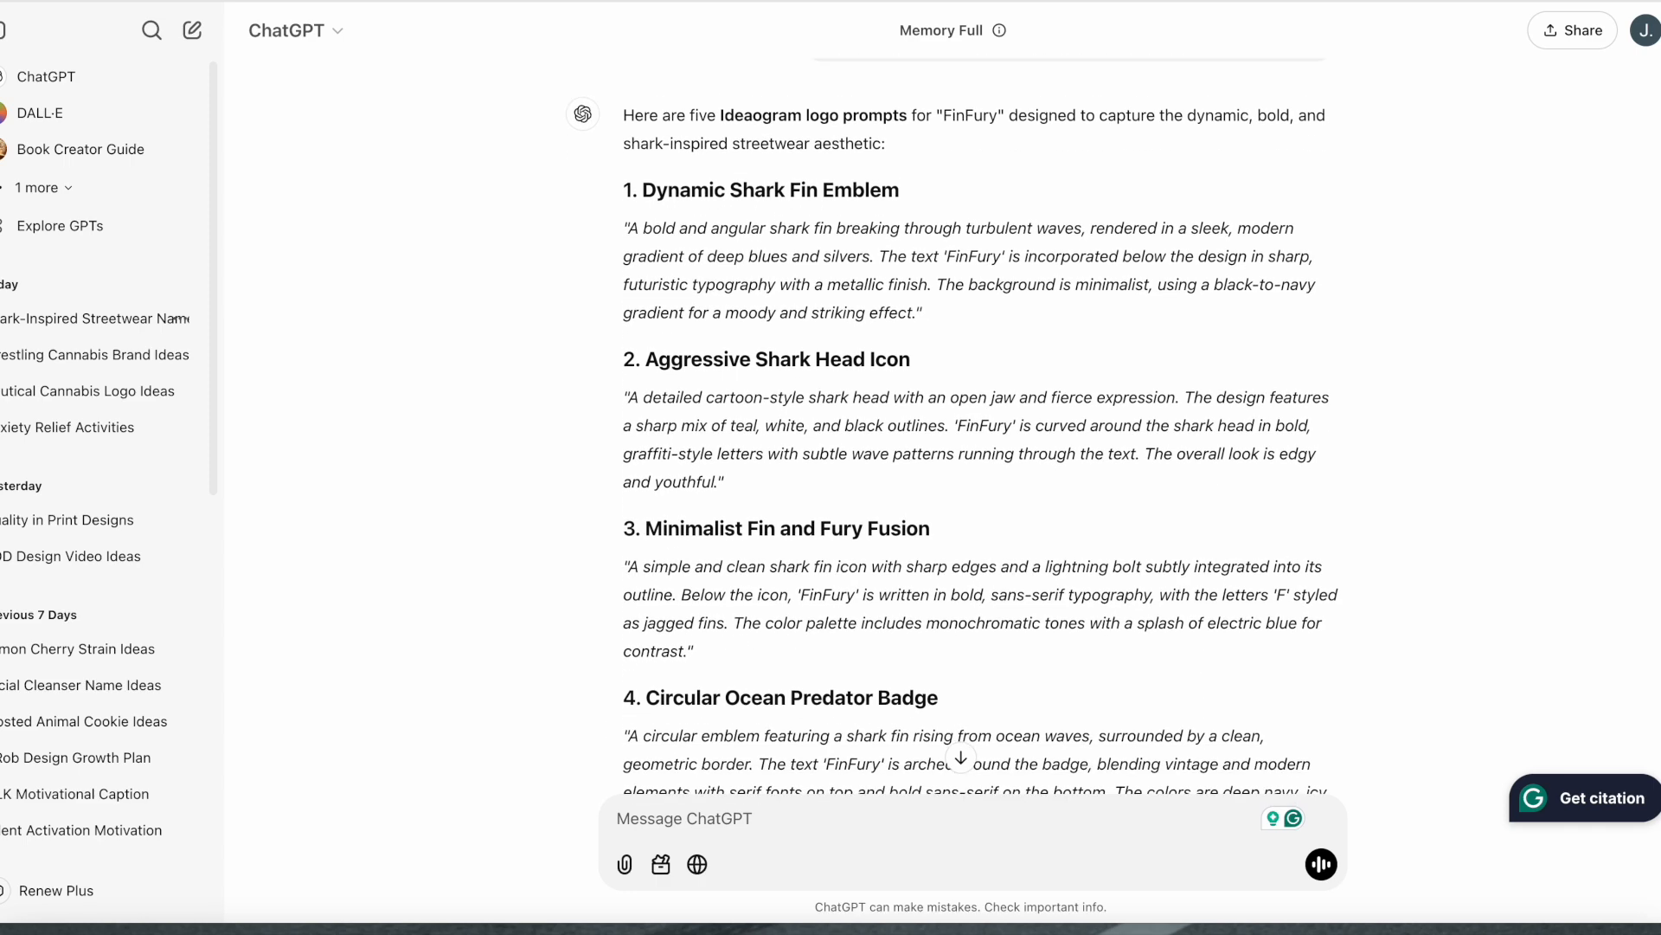
{"action": "scroll", "coordinate": [981, 429], "scroll_direction": "down", "scroll_amount": 4}
{"action": "scroll", "coordinate": [981, 429], "scroll_direction": "down", "scroll_amount": 1}
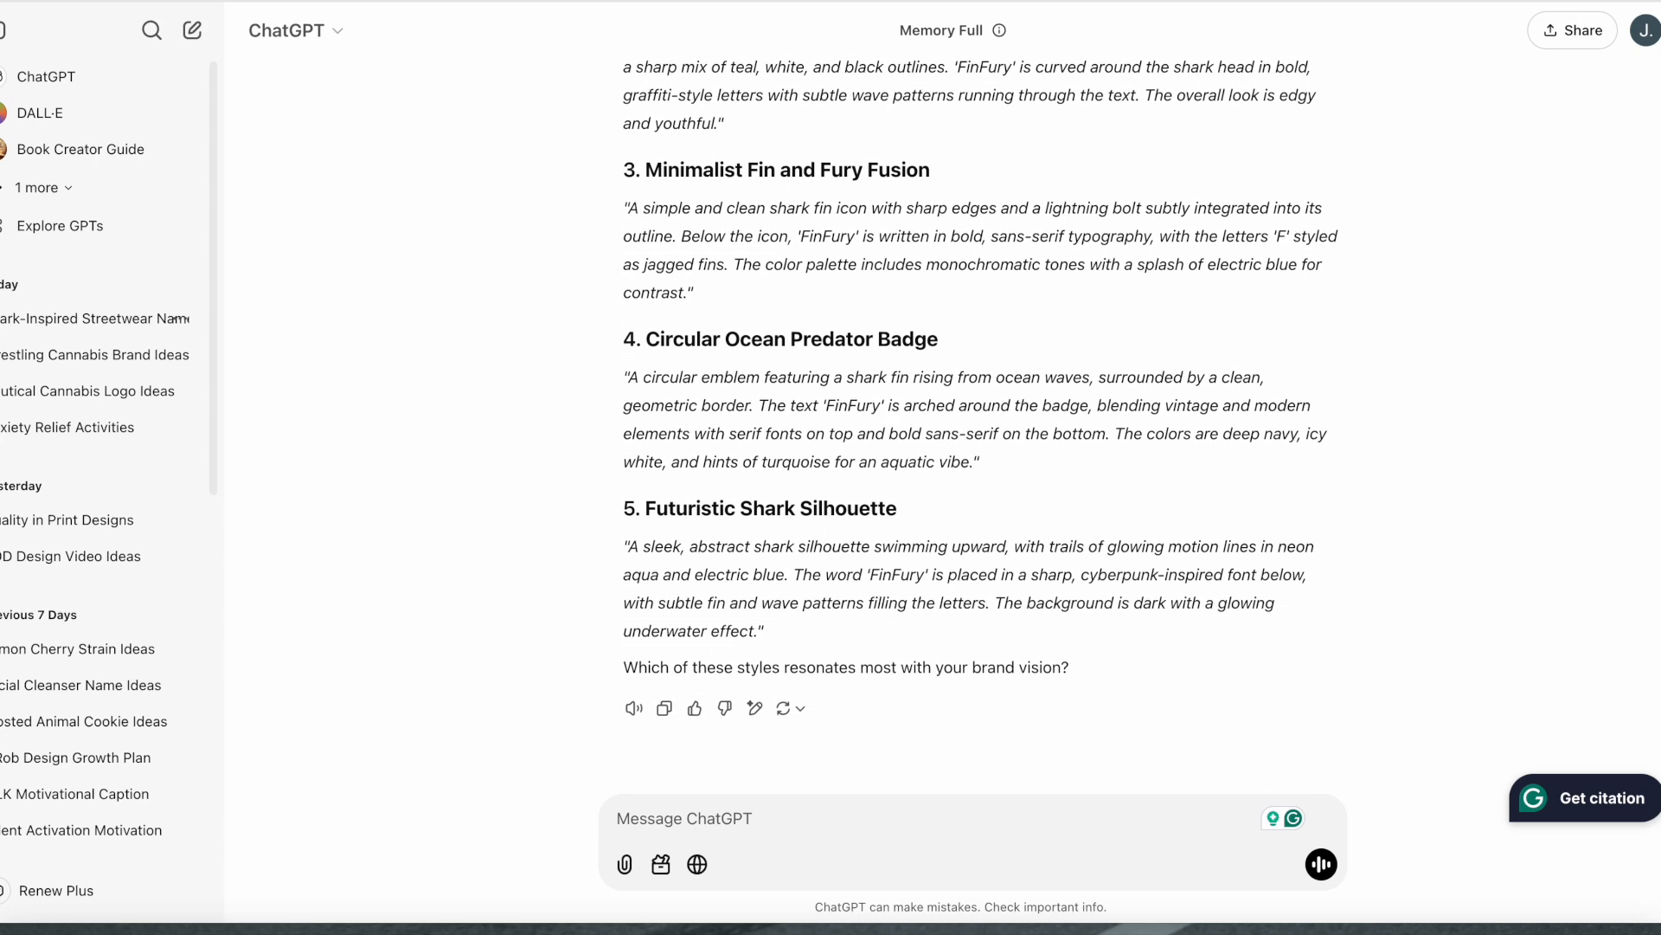
{"action": "scroll", "coordinate": [981, 428], "scroll_direction": "up", "scroll_amount": 5}
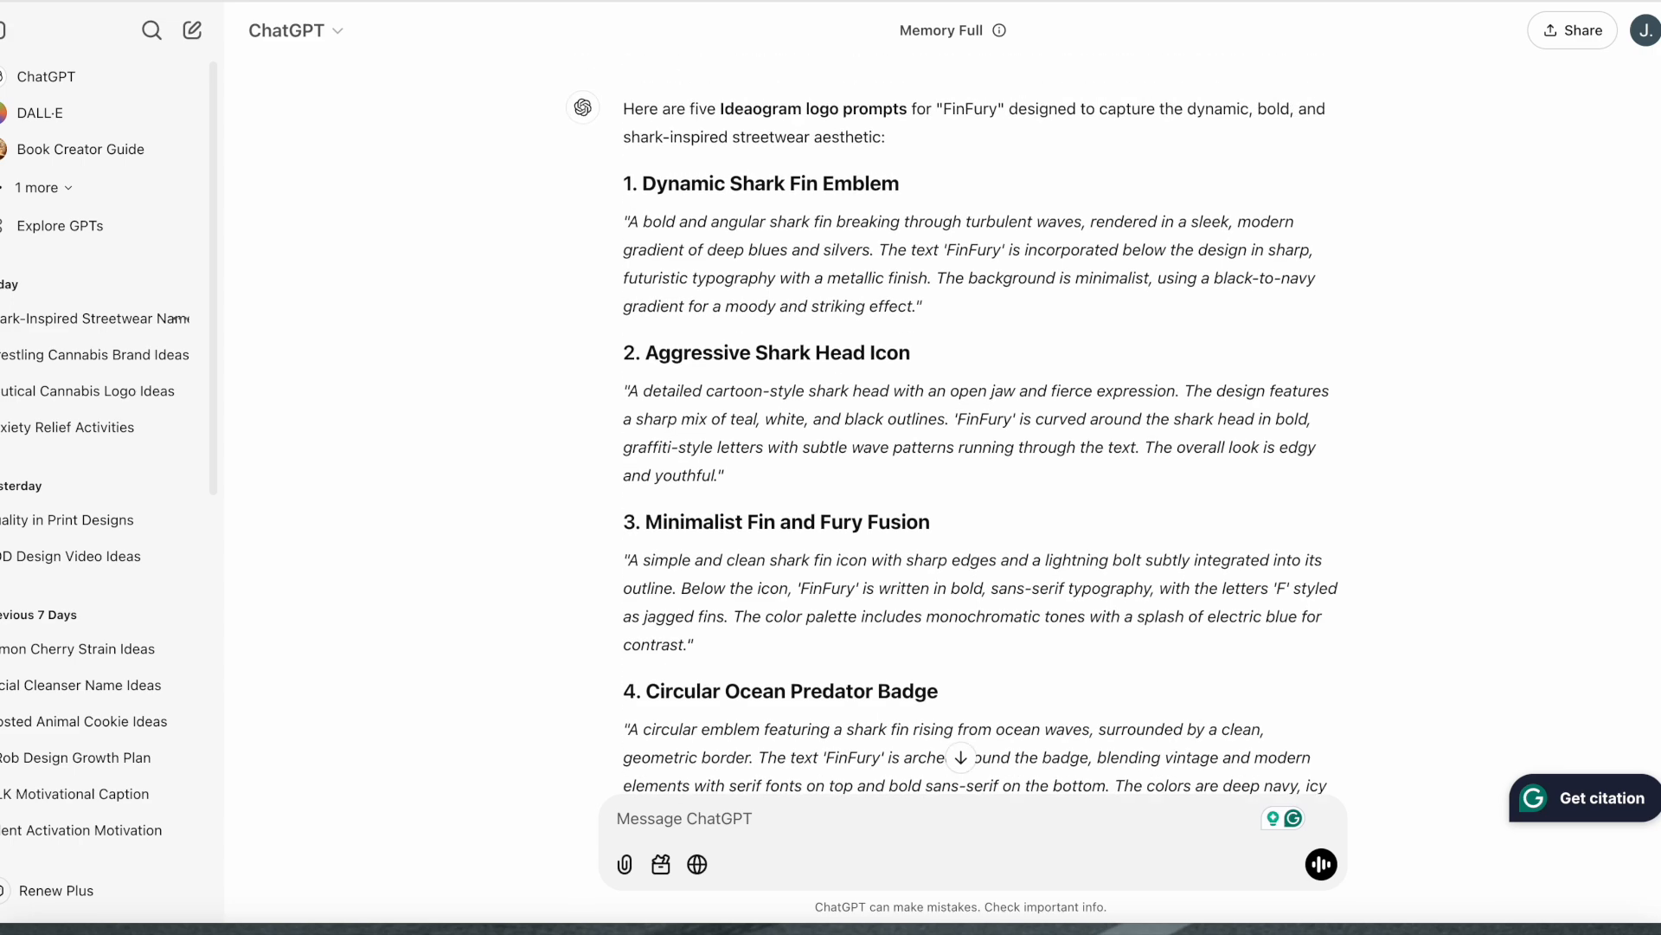
{"action": "scroll", "coordinate": [982, 428], "scroll_direction": "up", "scroll_amount": 1}
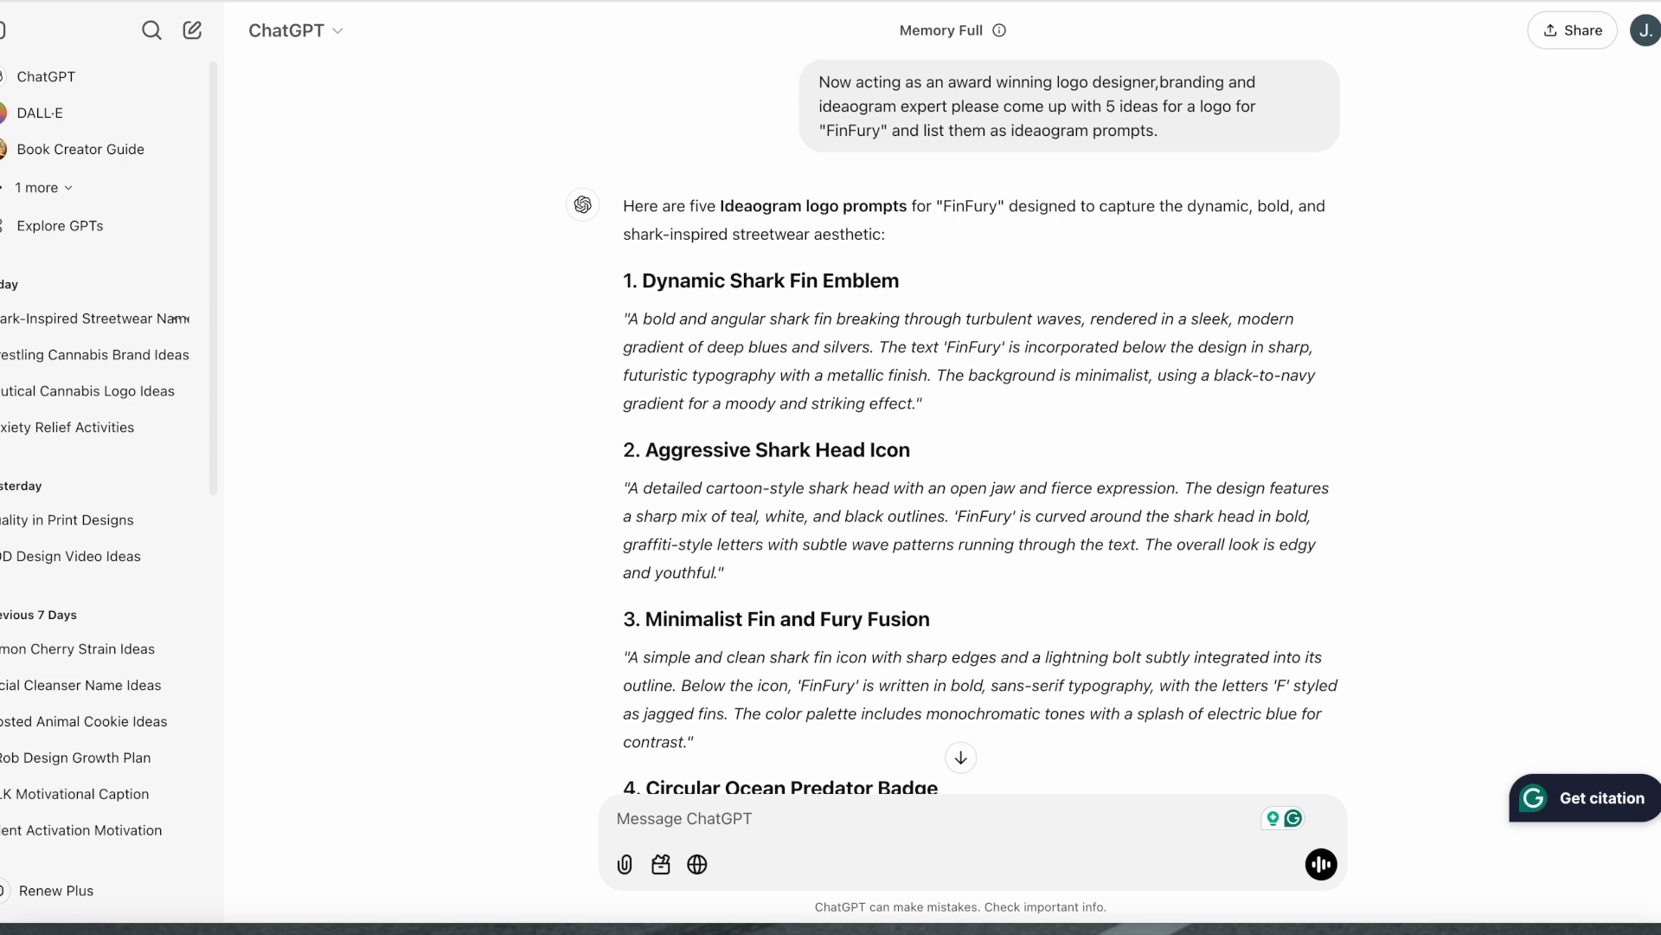
{"action": "key", "text": "super+shift+5"}
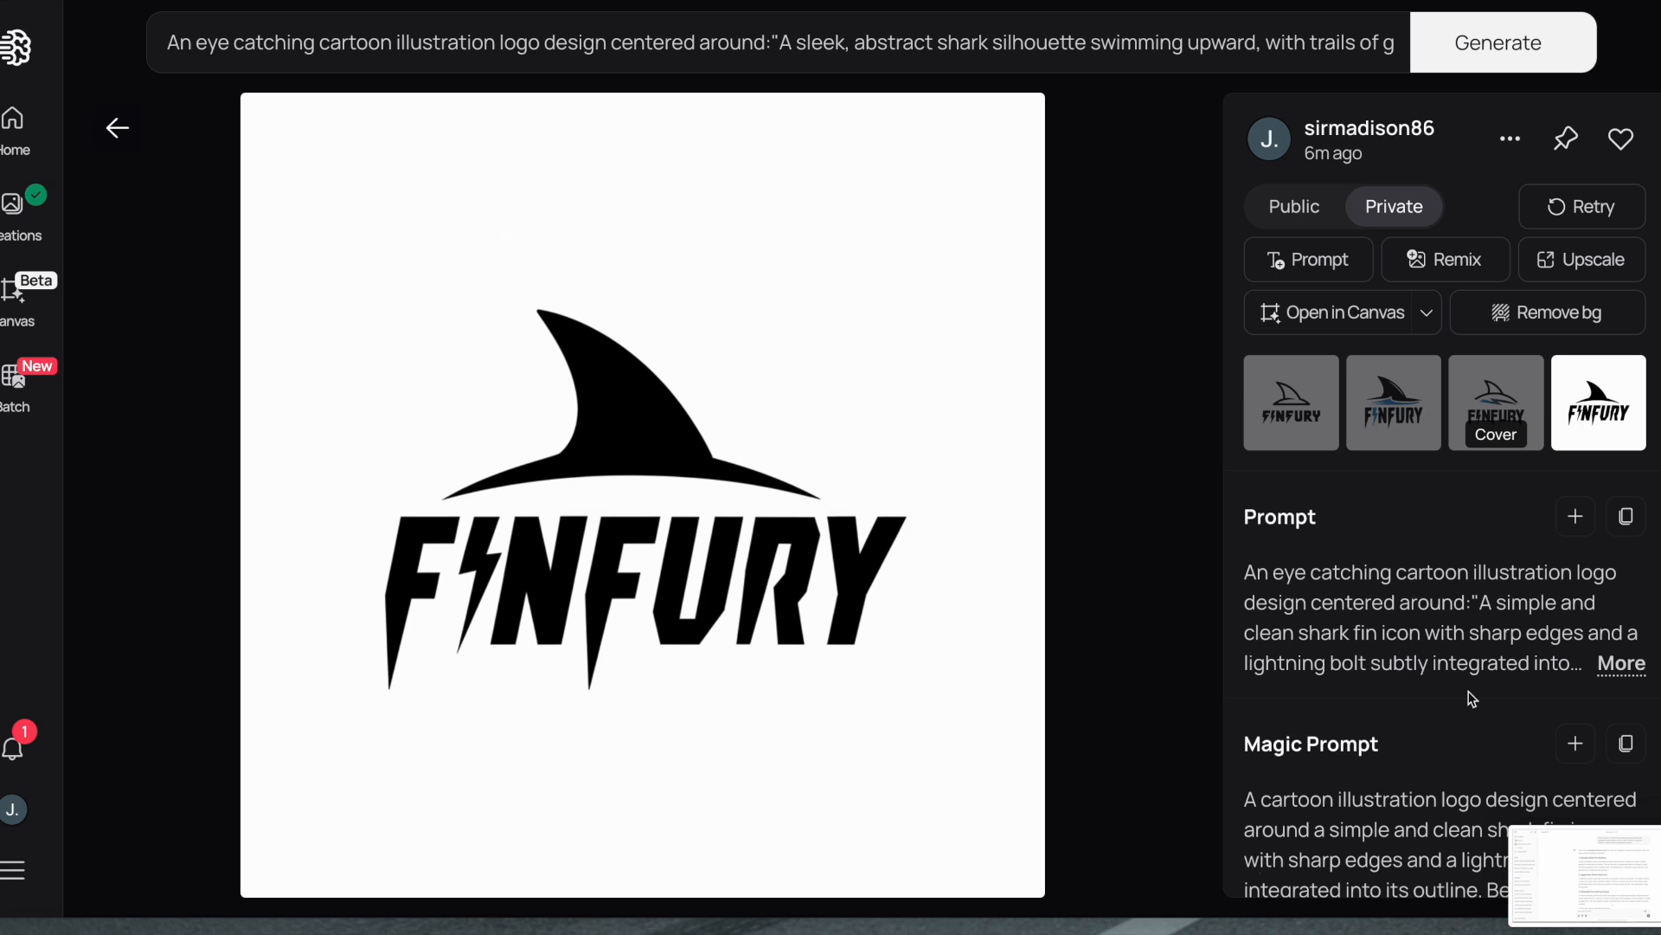
In Ideogram, view each of the four generated FinFury fin logo variations in turn, ending on the solid black fin.
{"action": "left_click", "coordinate": [1307, 399]}
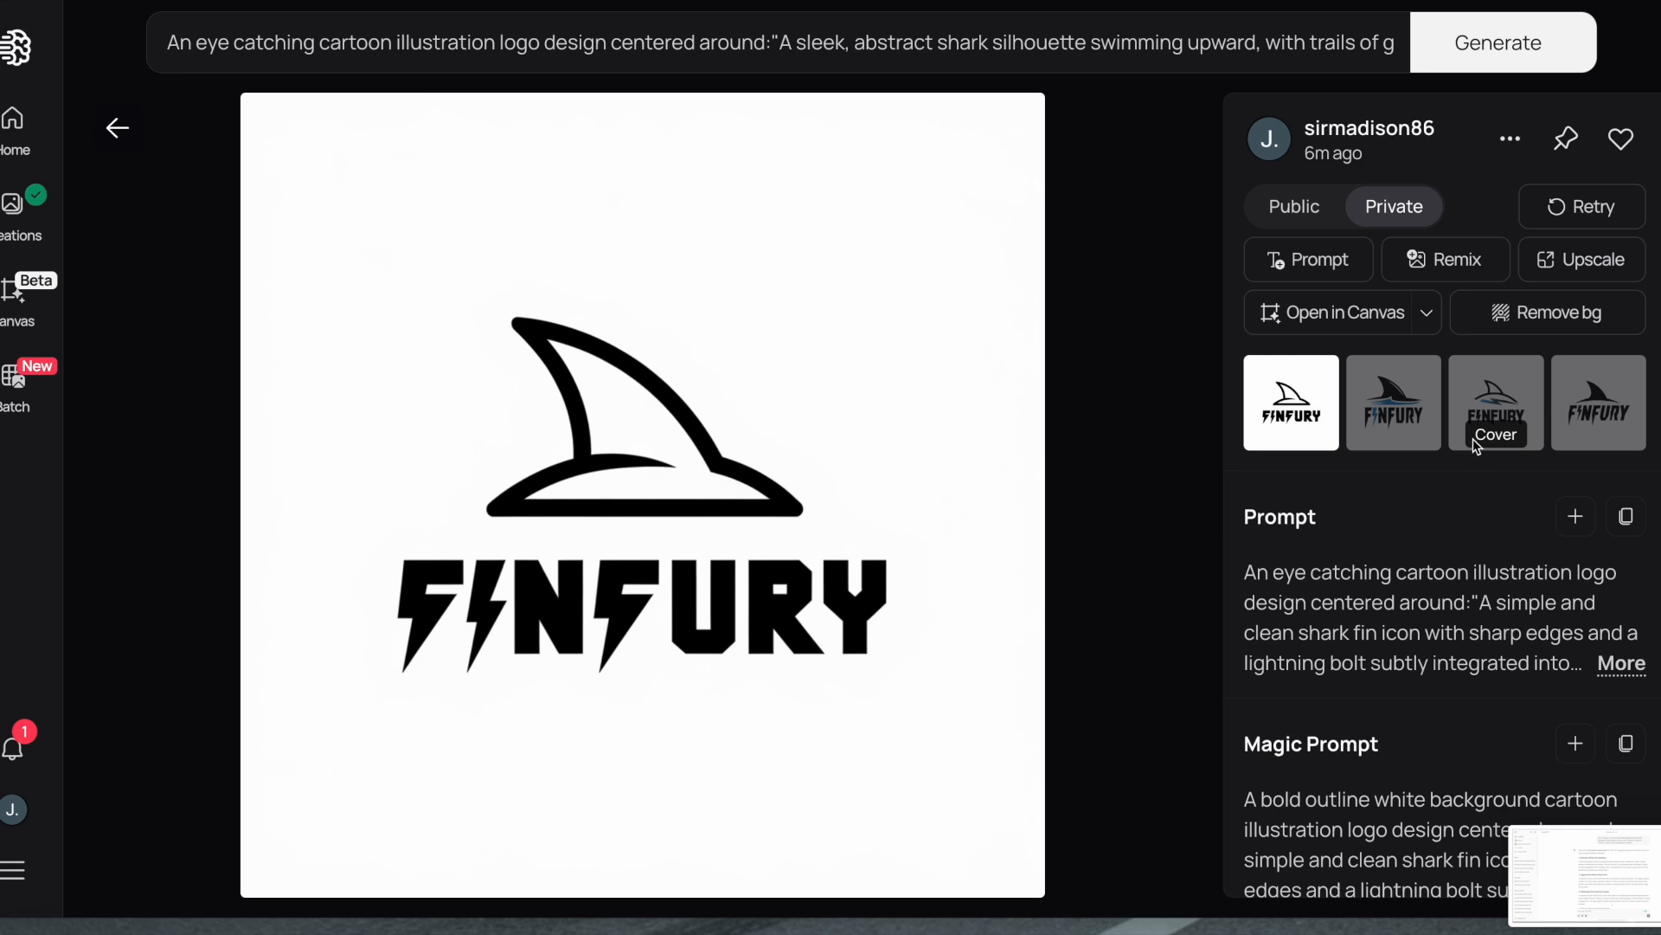
{"action": "left_click", "coordinate": [1416, 414]}
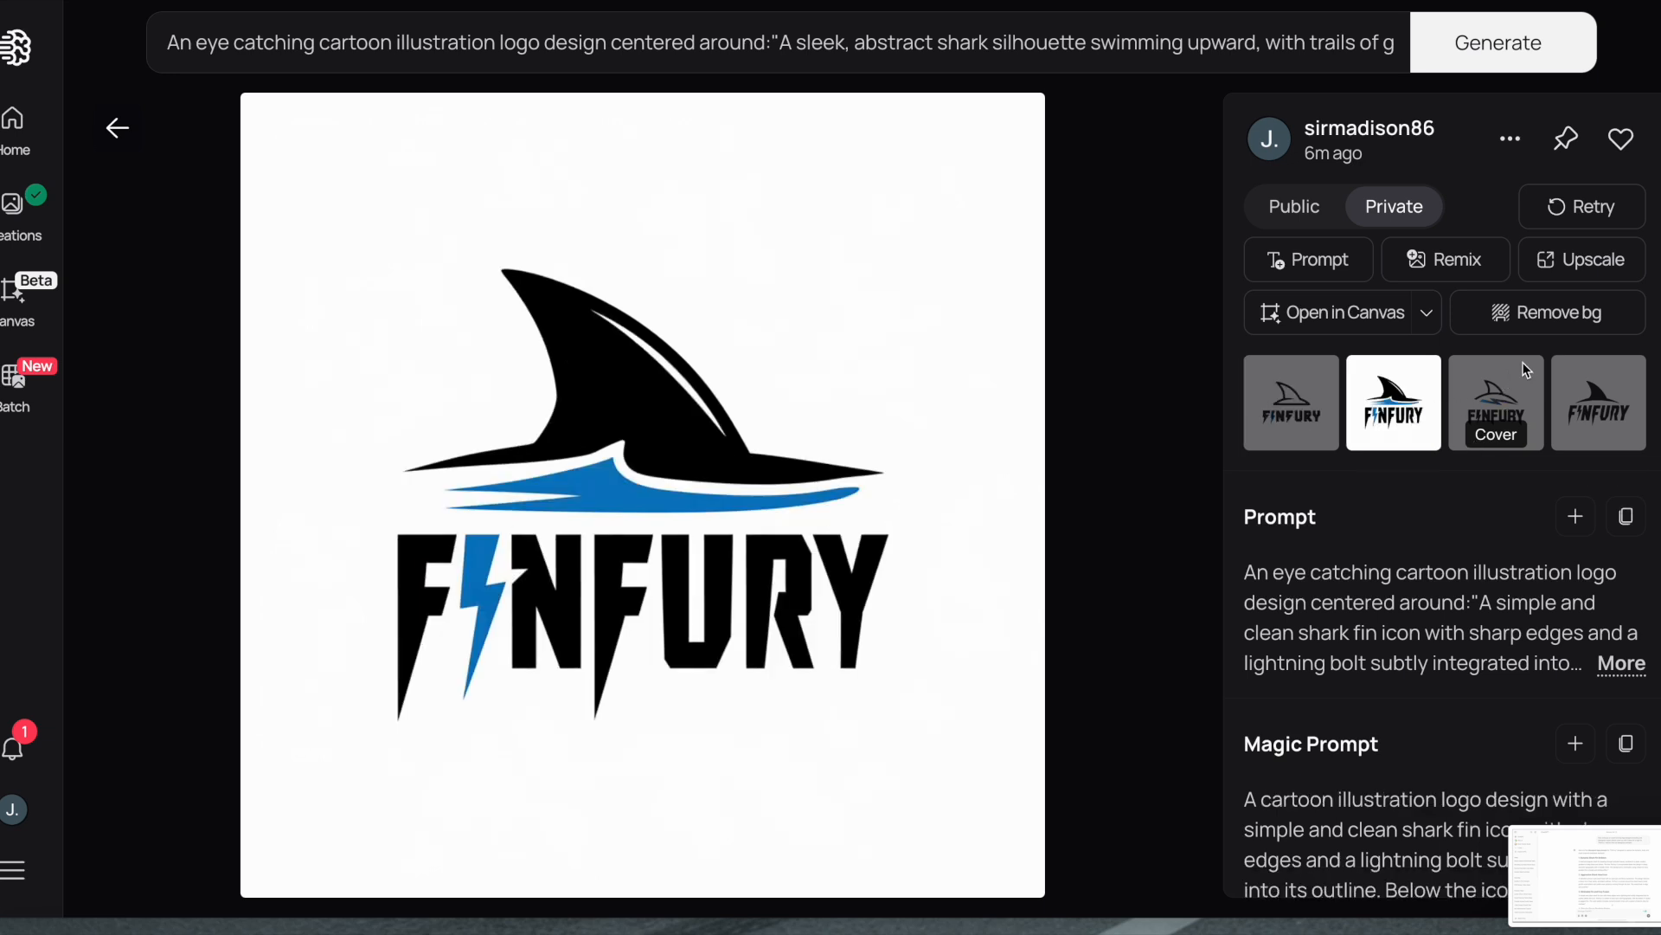
{"action": "left_click", "coordinate": [1500, 397]}
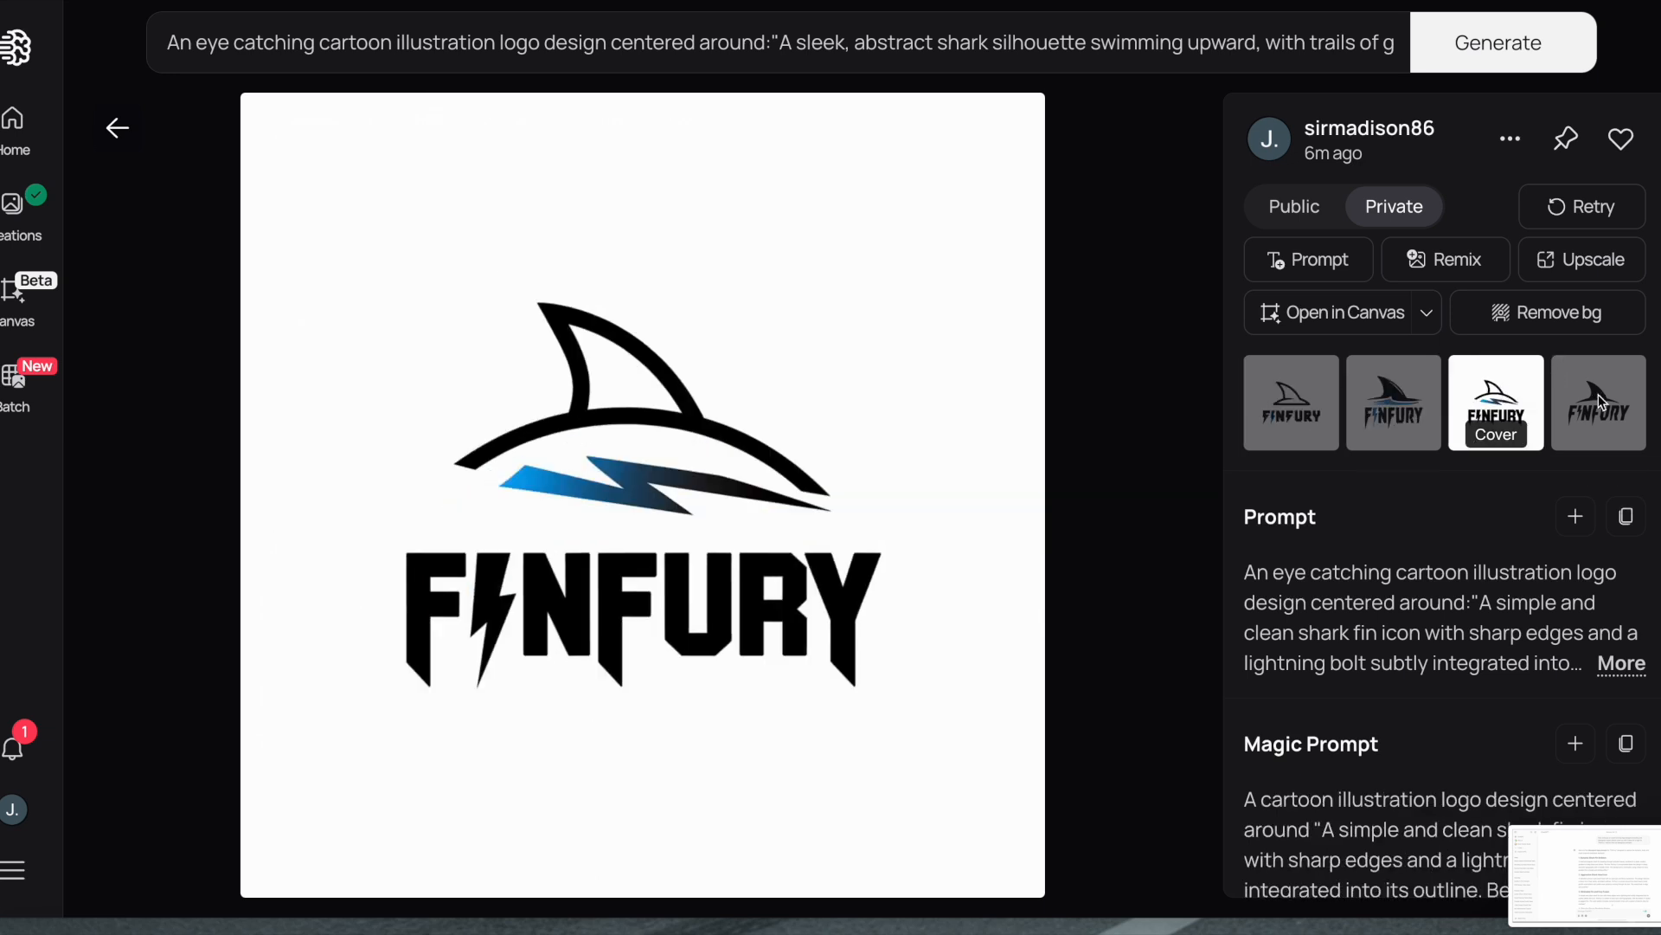
{"action": "left_click", "coordinate": [1601, 402]}
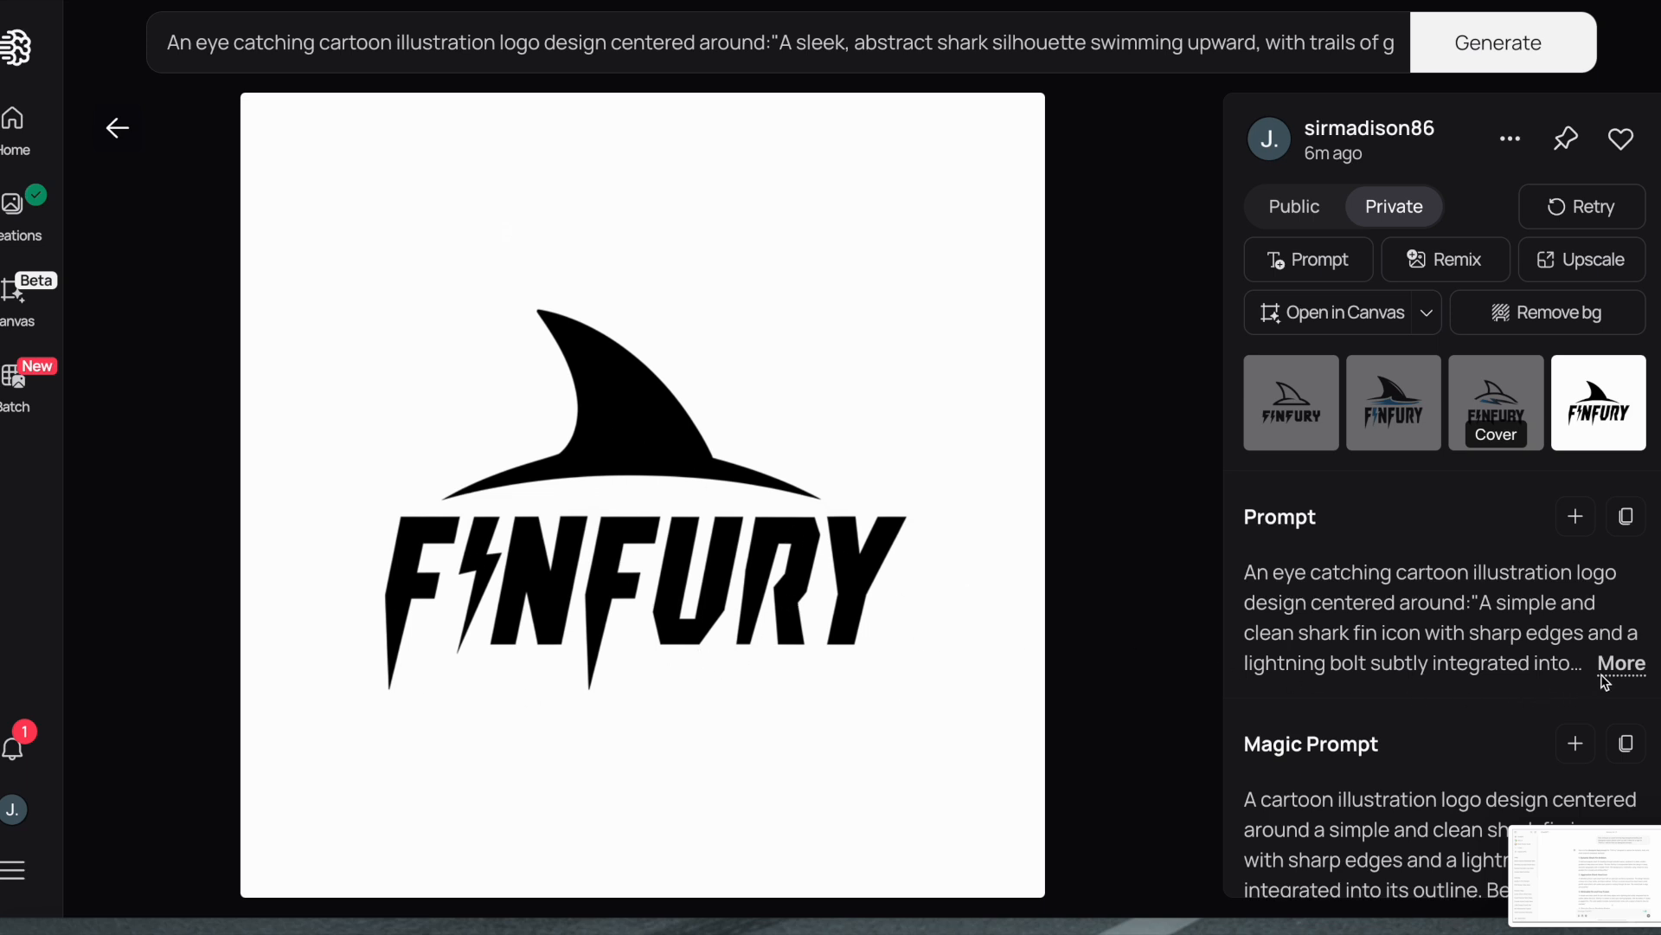
Show the fin logo's full prompt, and compare the variation with the blue wave against the solid black one.
{"action": "left_click", "coordinate": [1622, 664]}
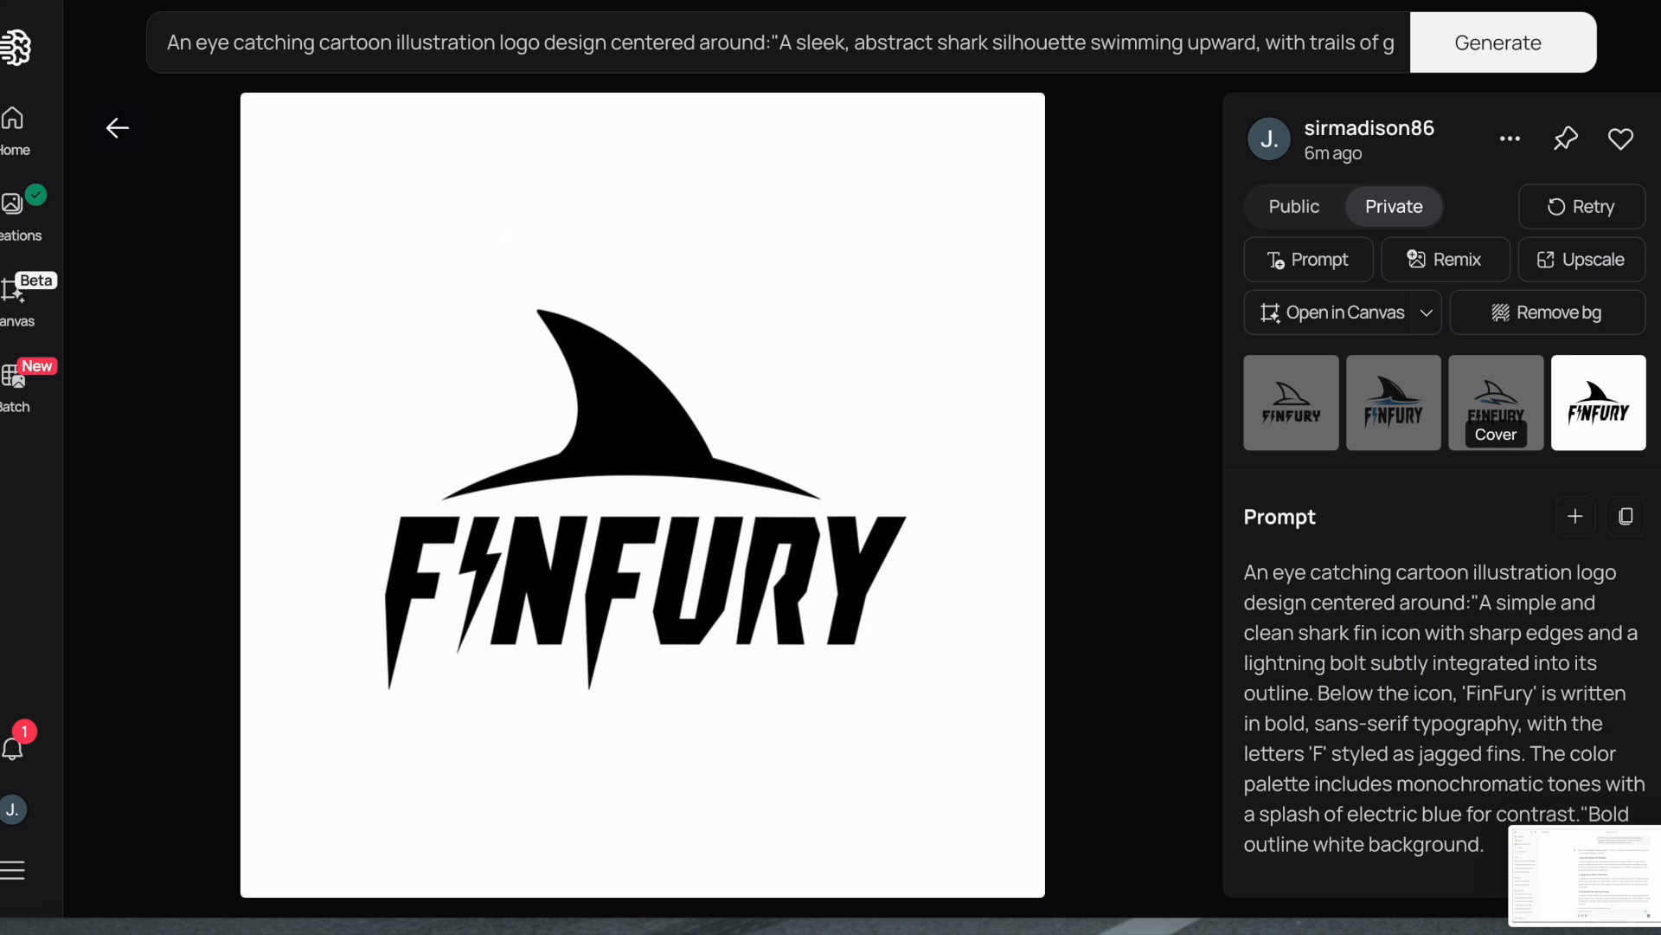
{"action": "scroll", "coordinate": [1626, 623], "scroll_direction": "down", "scroll_amount": 3}
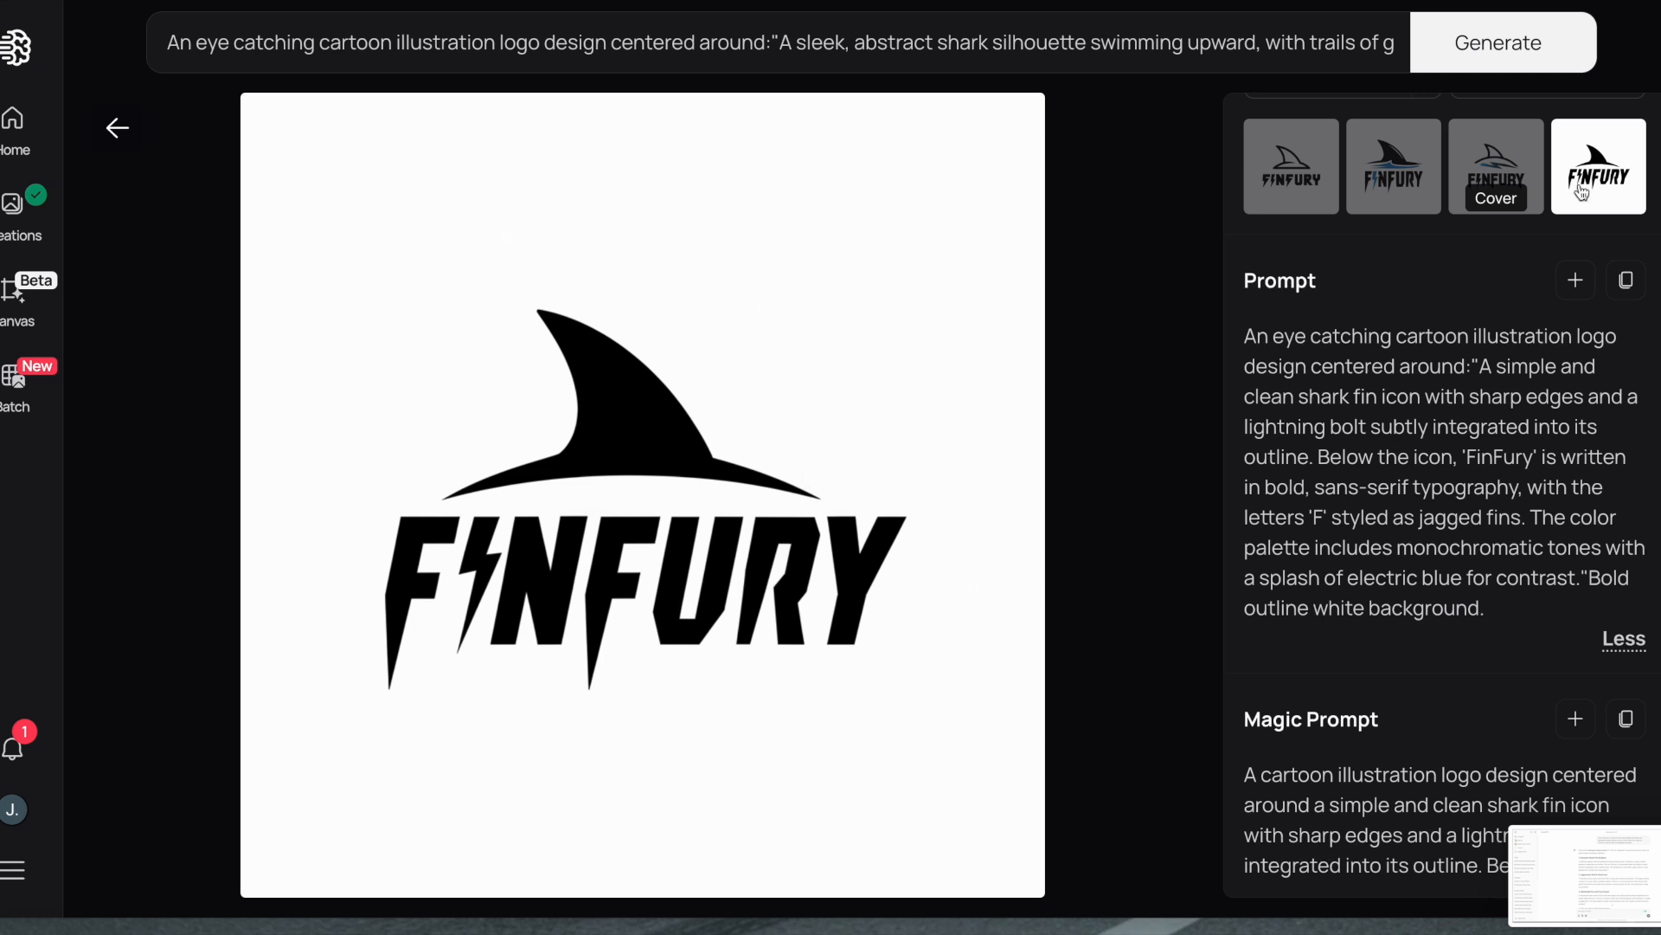
{"action": "left_click", "coordinate": [1379, 163]}
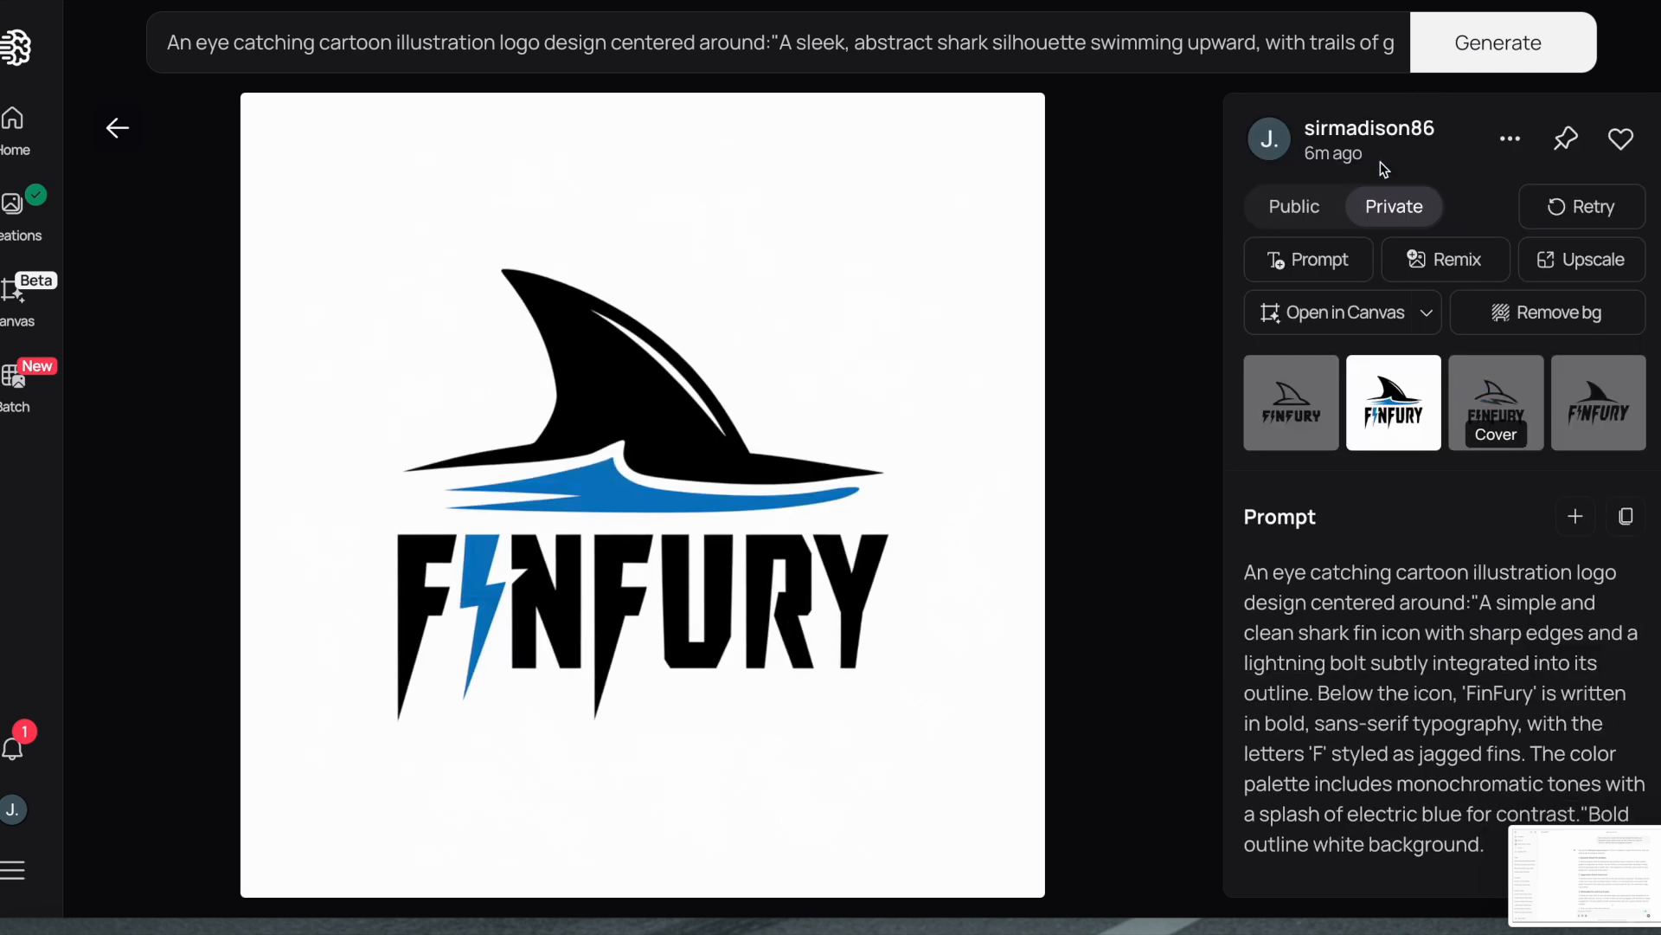
{"action": "left_click", "coordinate": [1582, 398]}
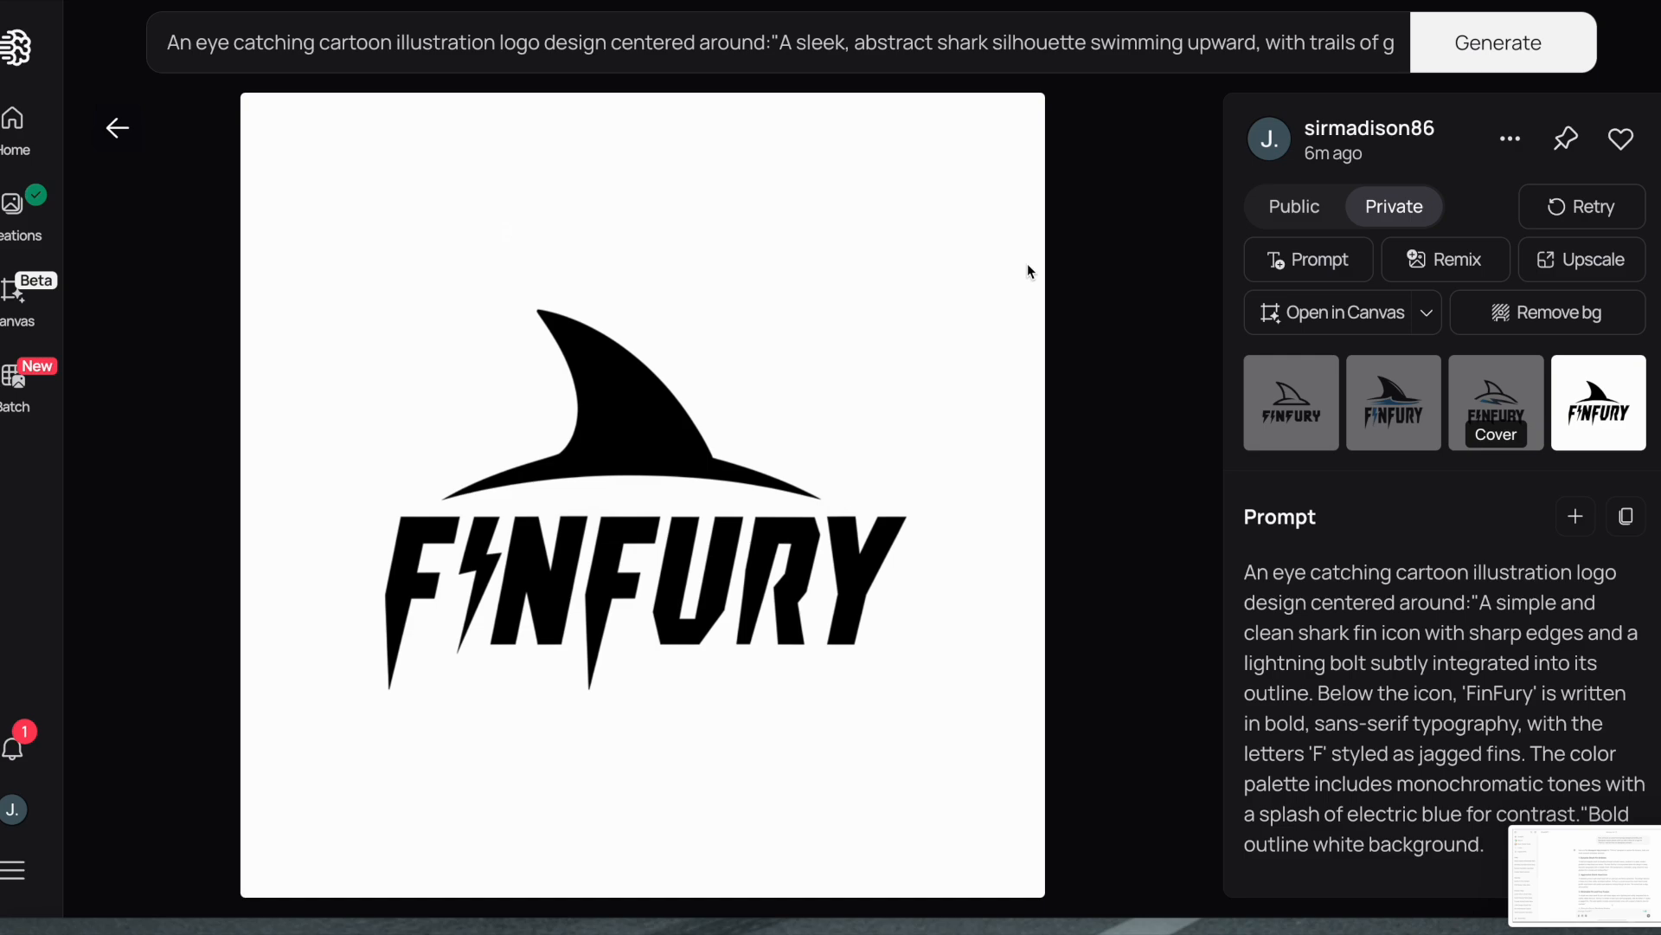
{"action": "key", "text": "super+shift+5"}
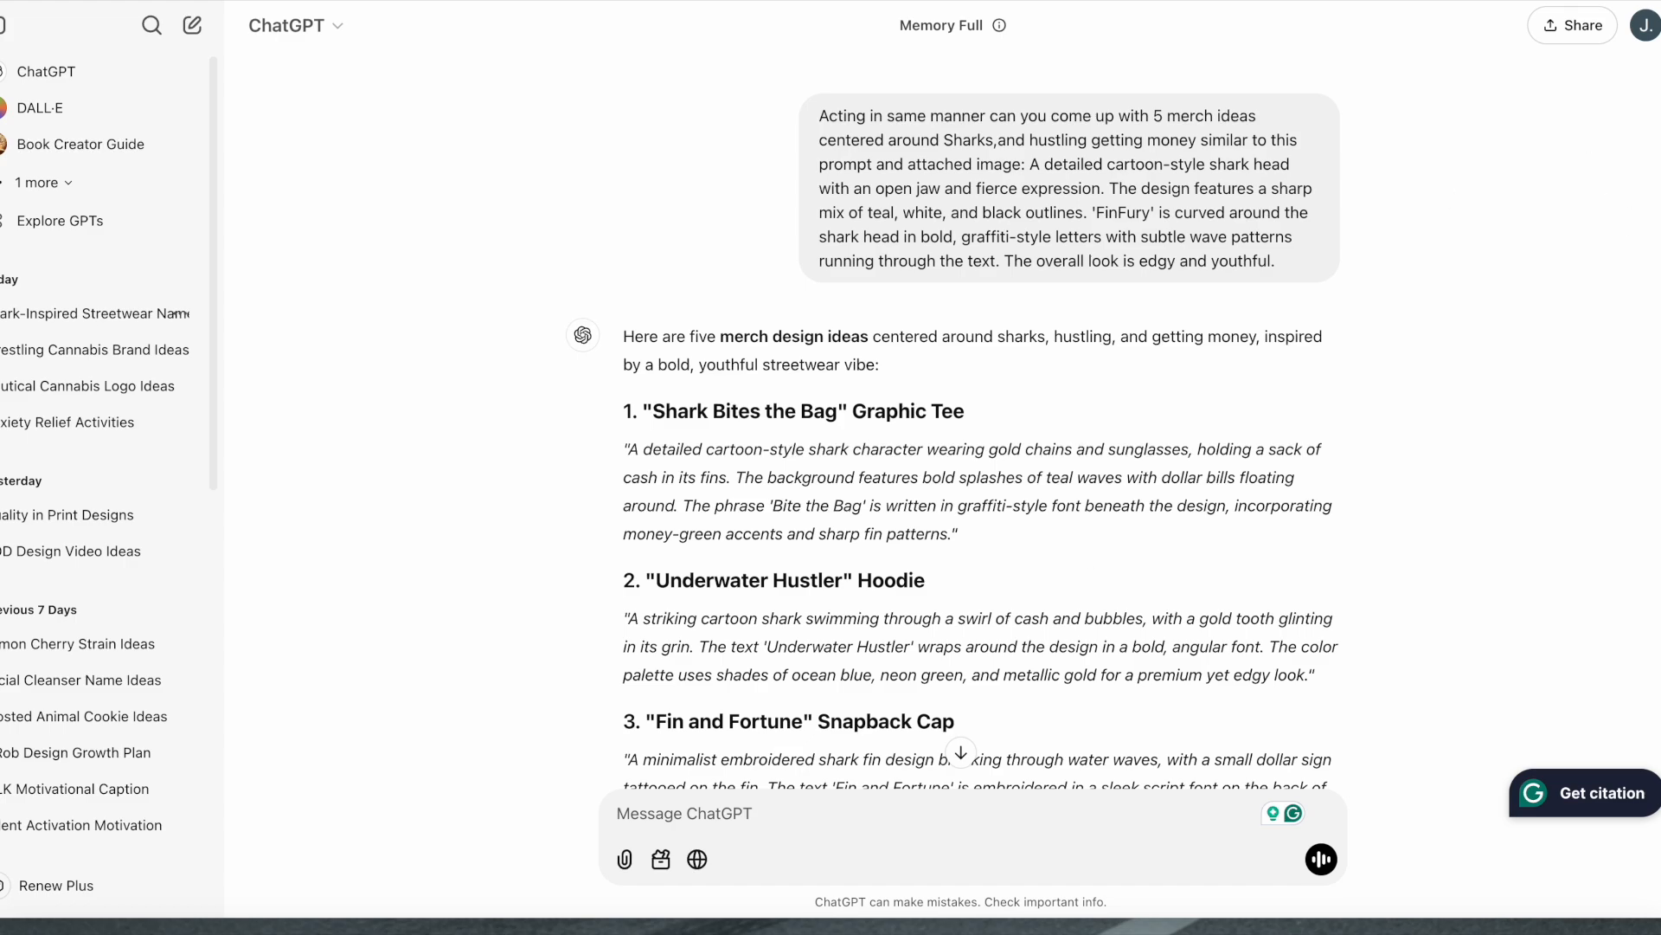
In ChatGPT, review the shark merch design ideas and follow-up requests, returning to the four designs similar to "Underwater Hustler".
{"action": "scroll", "coordinate": [981, 433], "scroll_direction": "down", "scroll_amount": 20}
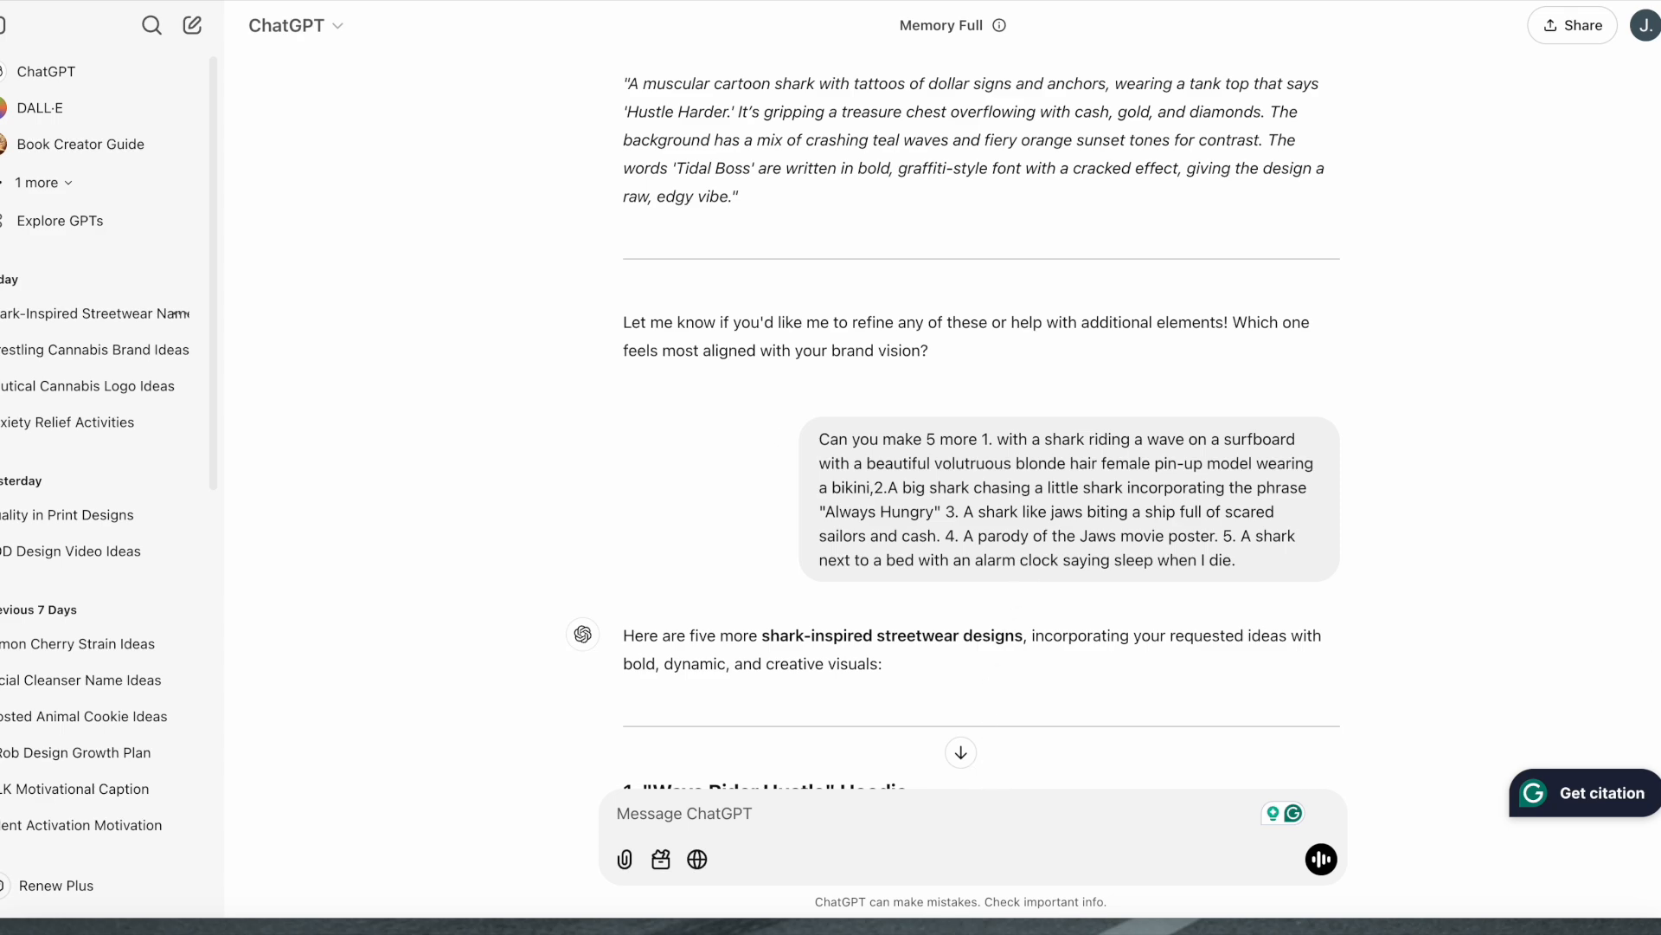
{"action": "scroll", "coordinate": [981, 424], "scroll_direction": "down", "scroll_amount": 15}
{"action": "scroll", "coordinate": [982, 424], "scroll_direction": "down", "scroll_amount": 2}
{"action": "scroll", "coordinate": [981, 424], "scroll_direction": "up", "scroll_amount": 6}
{"action": "scroll", "coordinate": [982, 424], "scroll_direction": "up", "scroll_amount": 12}
{"action": "scroll", "coordinate": [1657, 510], "scroll_direction": "up", "scroll_amount": 10}
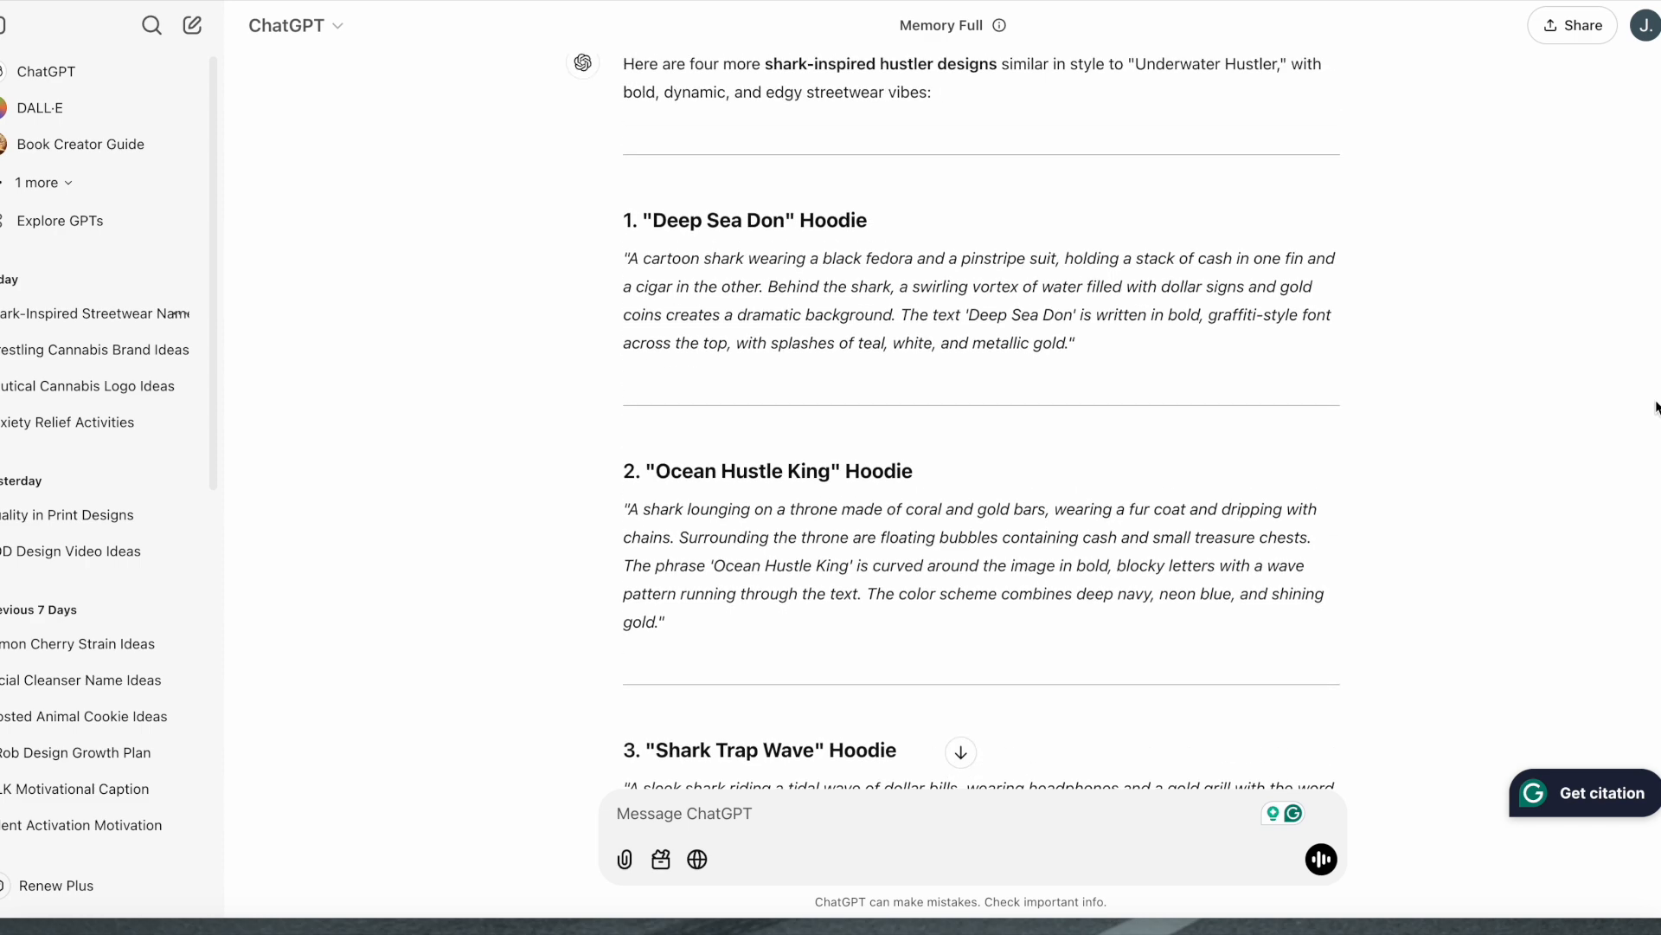
{"action": "scroll", "coordinate": [1658, 407], "scroll_direction": "up", "scroll_amount": 1}
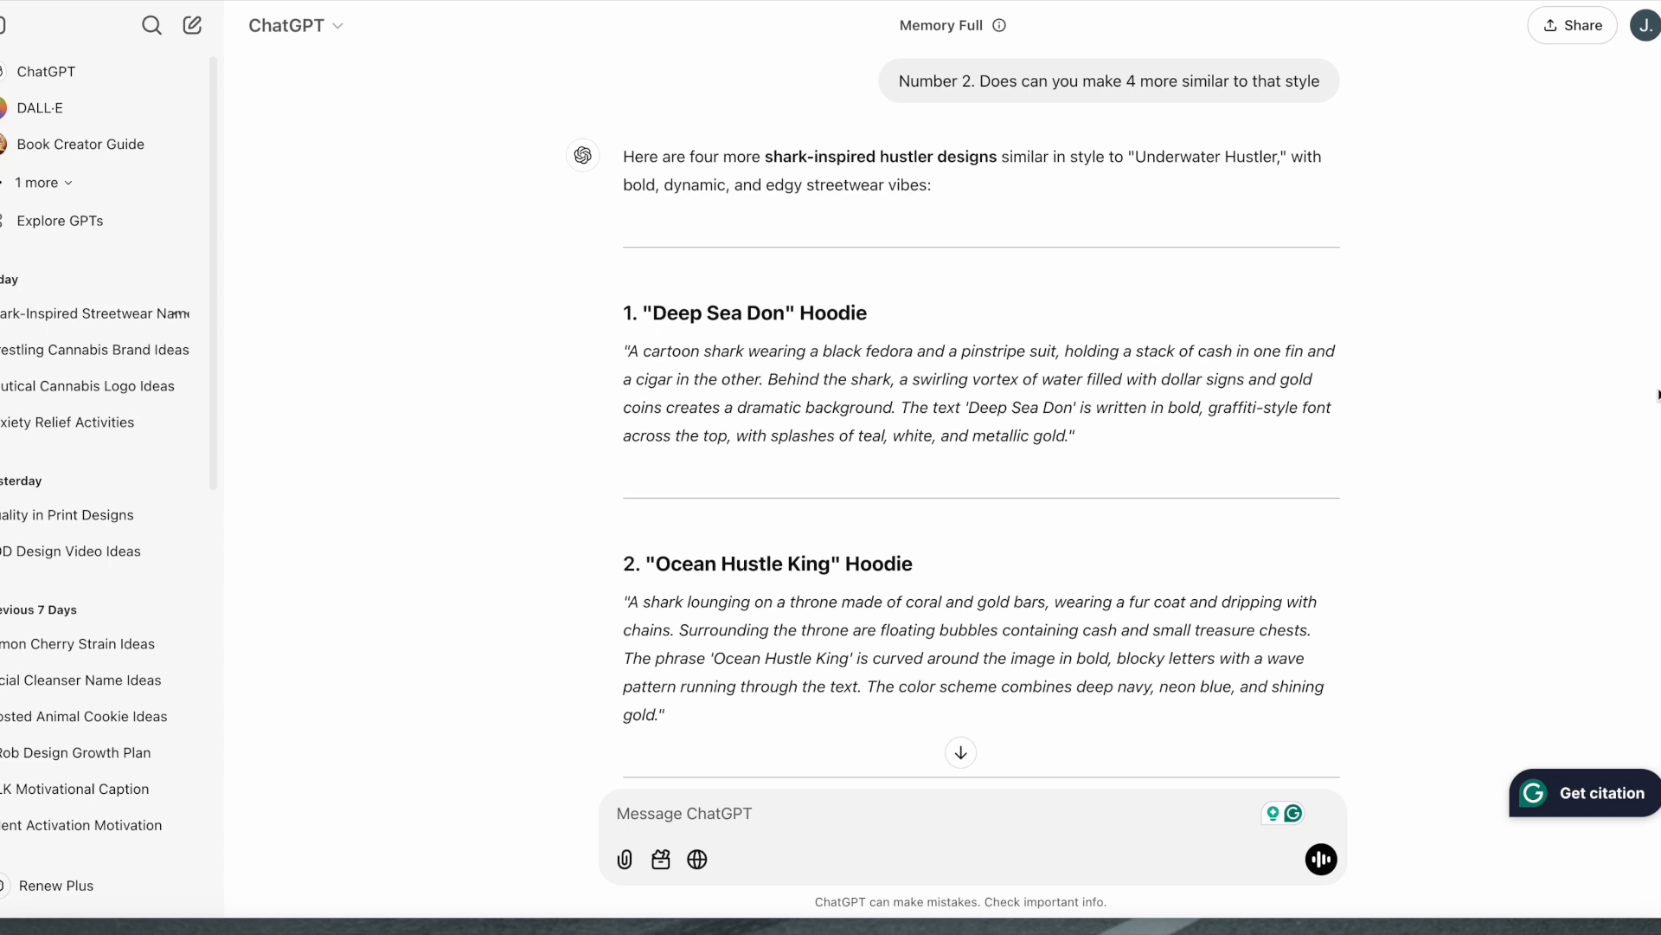
{"action": "key", "text": "super+shift+5"}
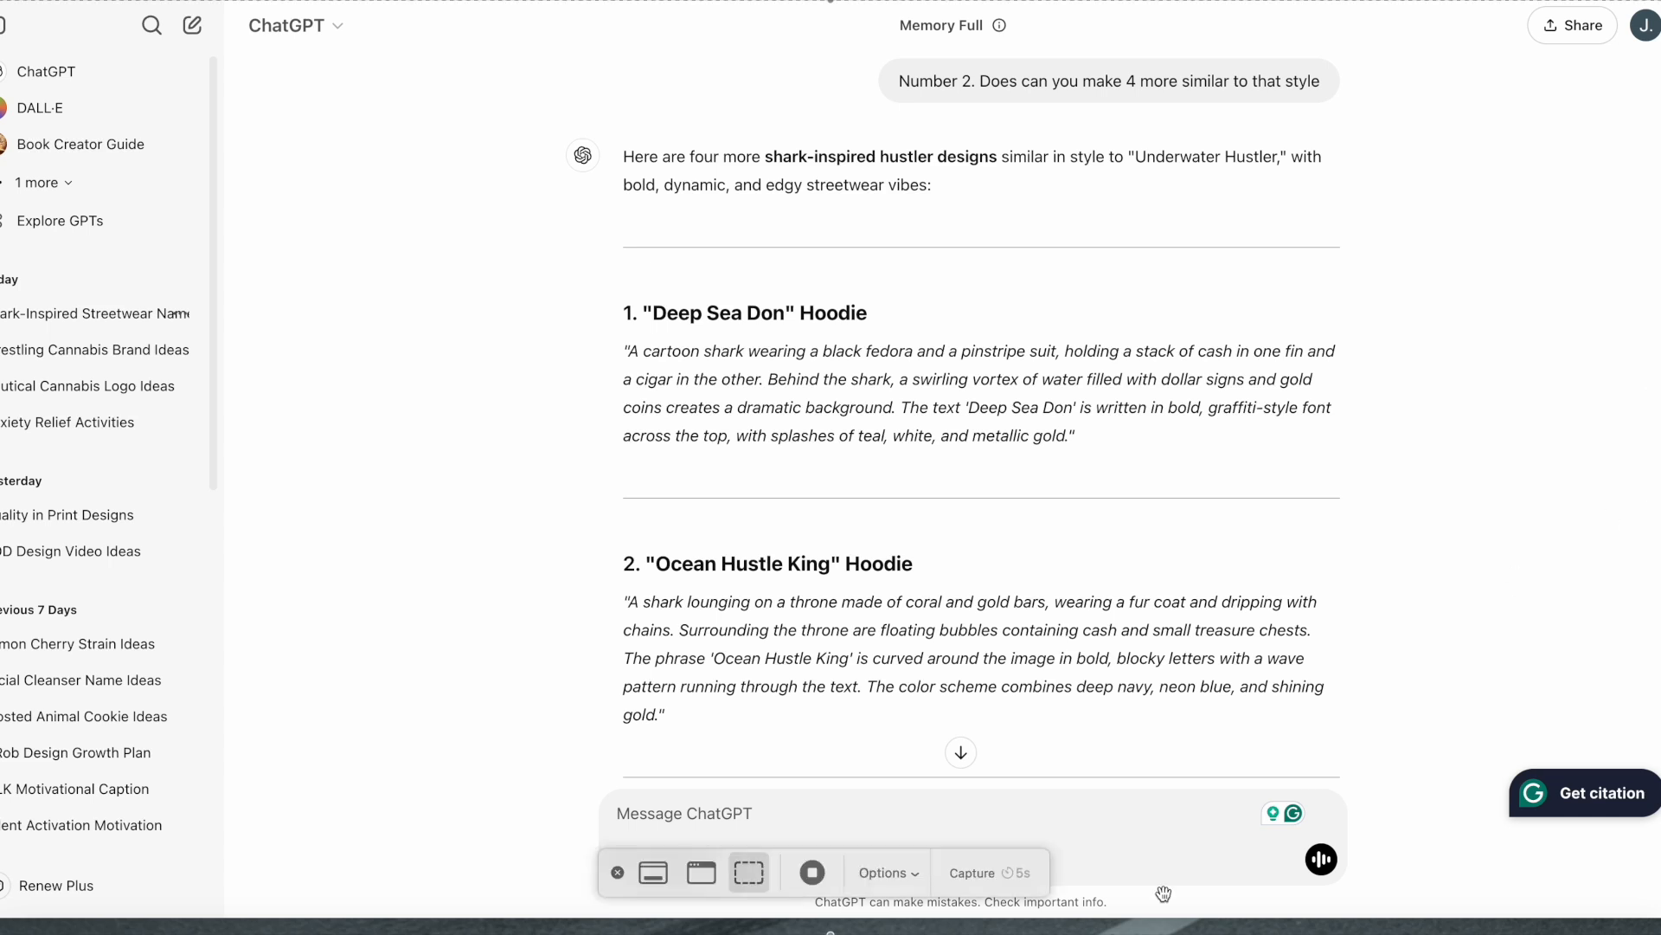
{"action": "left_click", "coordinate": [812, 873]}
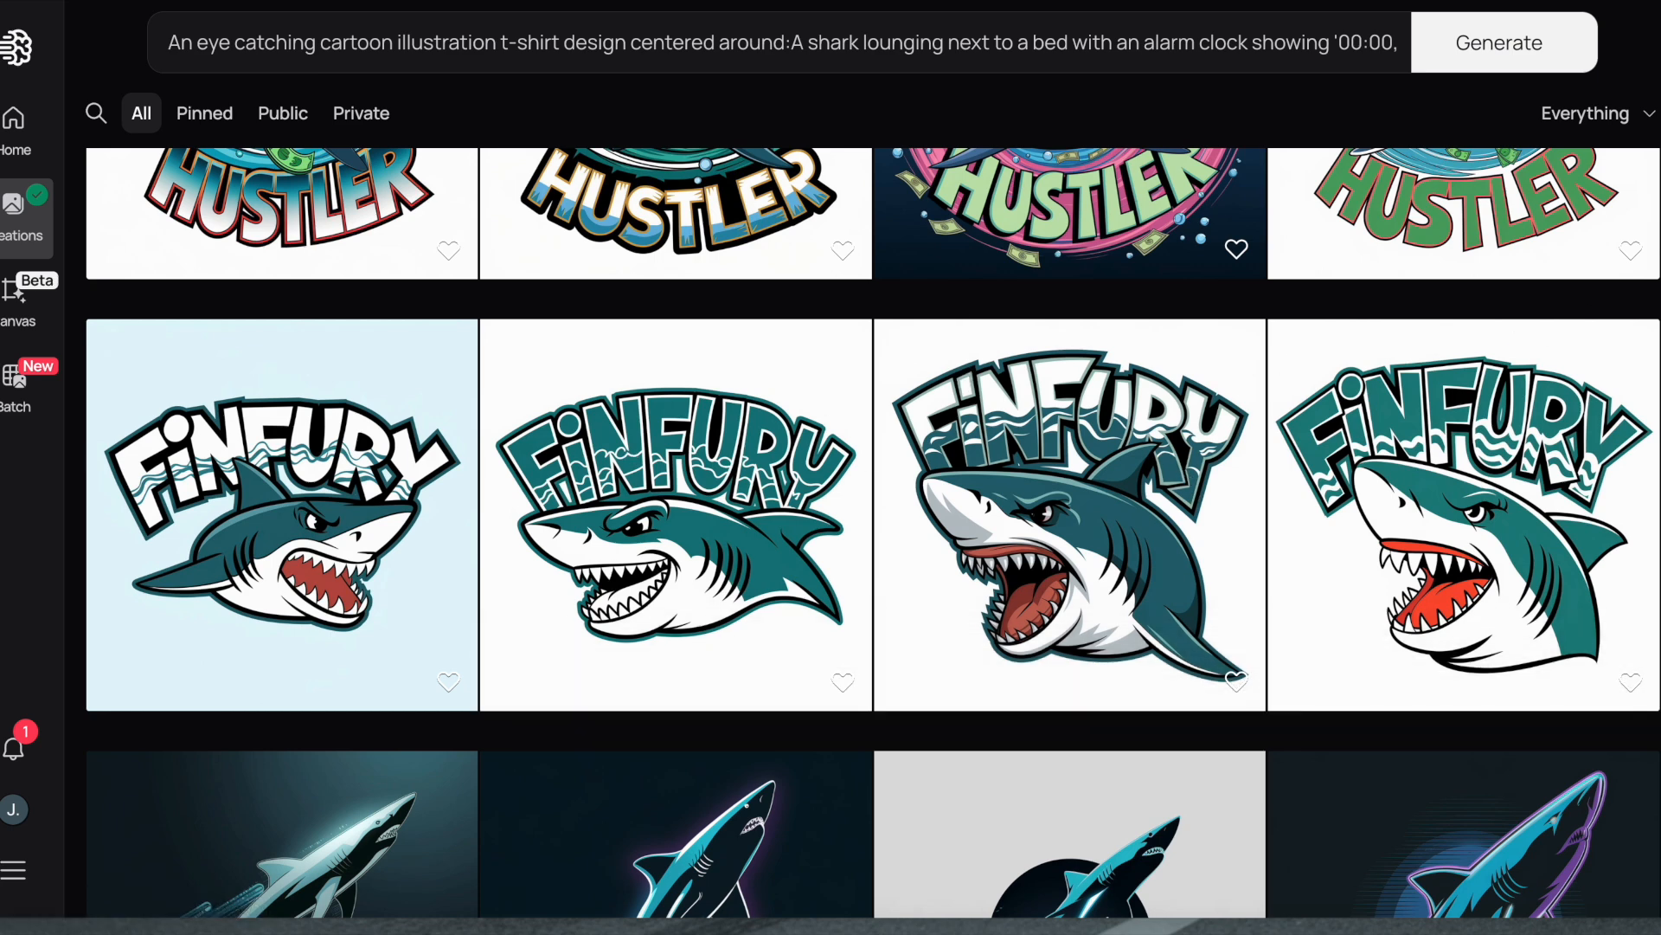
In Ideogram, browse the shark creations, open the teal FinFury shark head with the red mouth and show its full prompt.
{"action": "scroll", "coordinate": [873, 533], "scroll_direction": "up", "scroll_amount": 3}
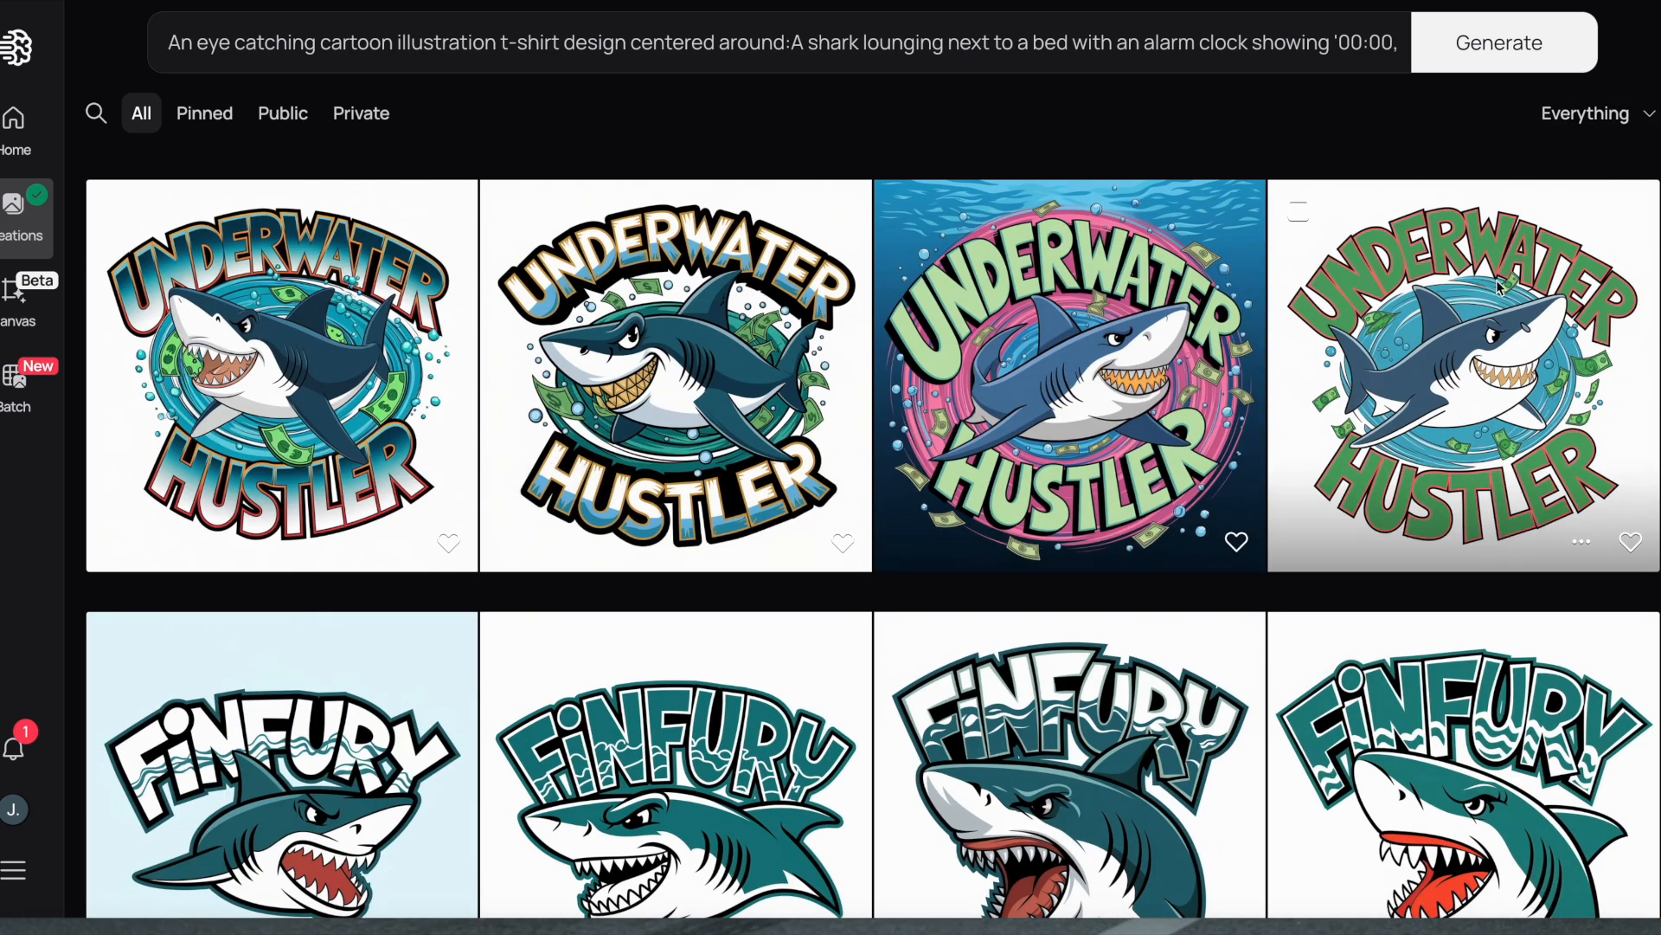
{"action": "scroll", "coordinate": [873, 533], "scroll_direction": "up", "scroll_amount": 4}
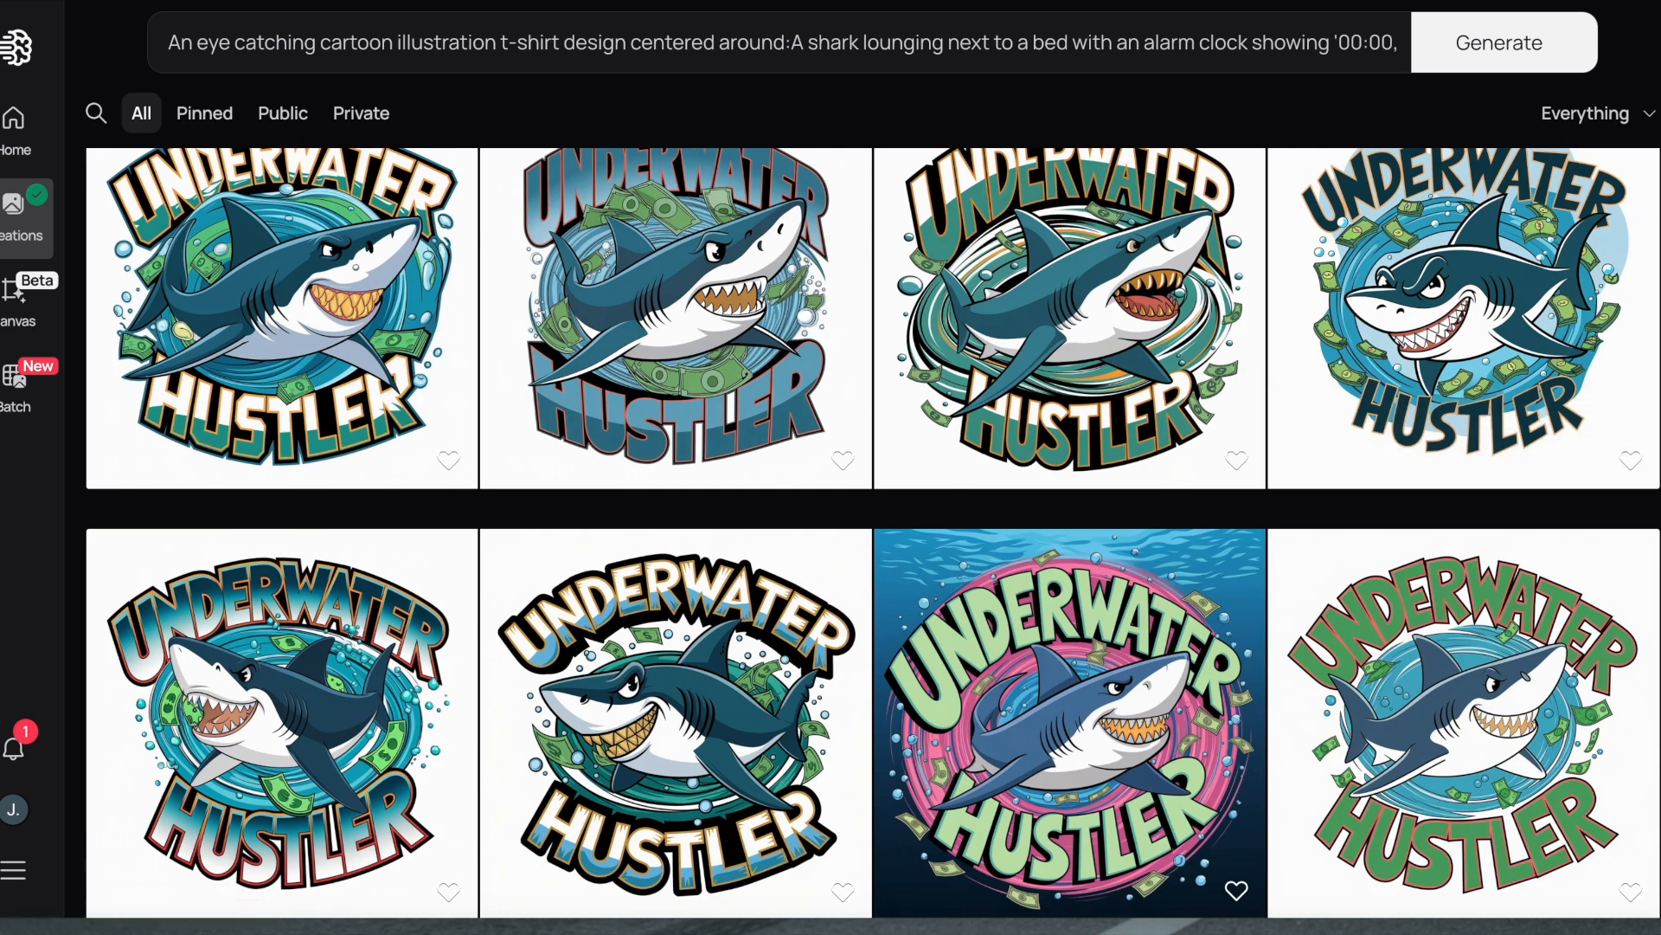
{"action": "scroll", "coordinate": [873, 533], "scroll_direction": "down", "scroll_amount": 3}
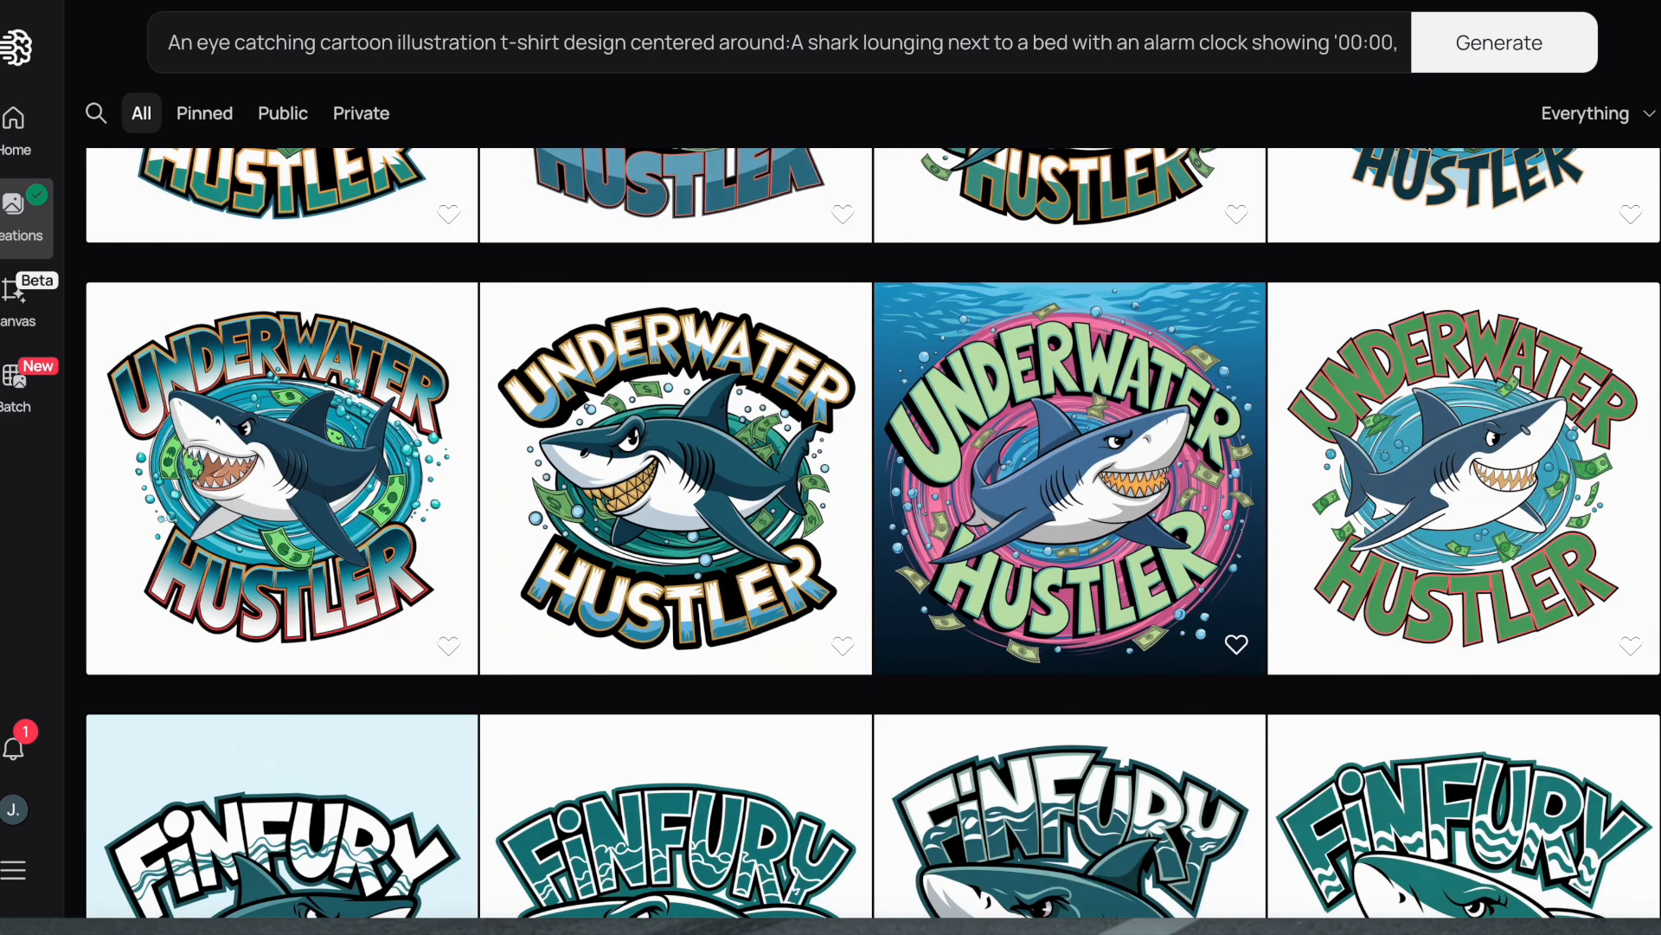
{"action": "scroll", "coordinate": [1396, 458], "scroll_direction": "down", "scroll_amount": 5}
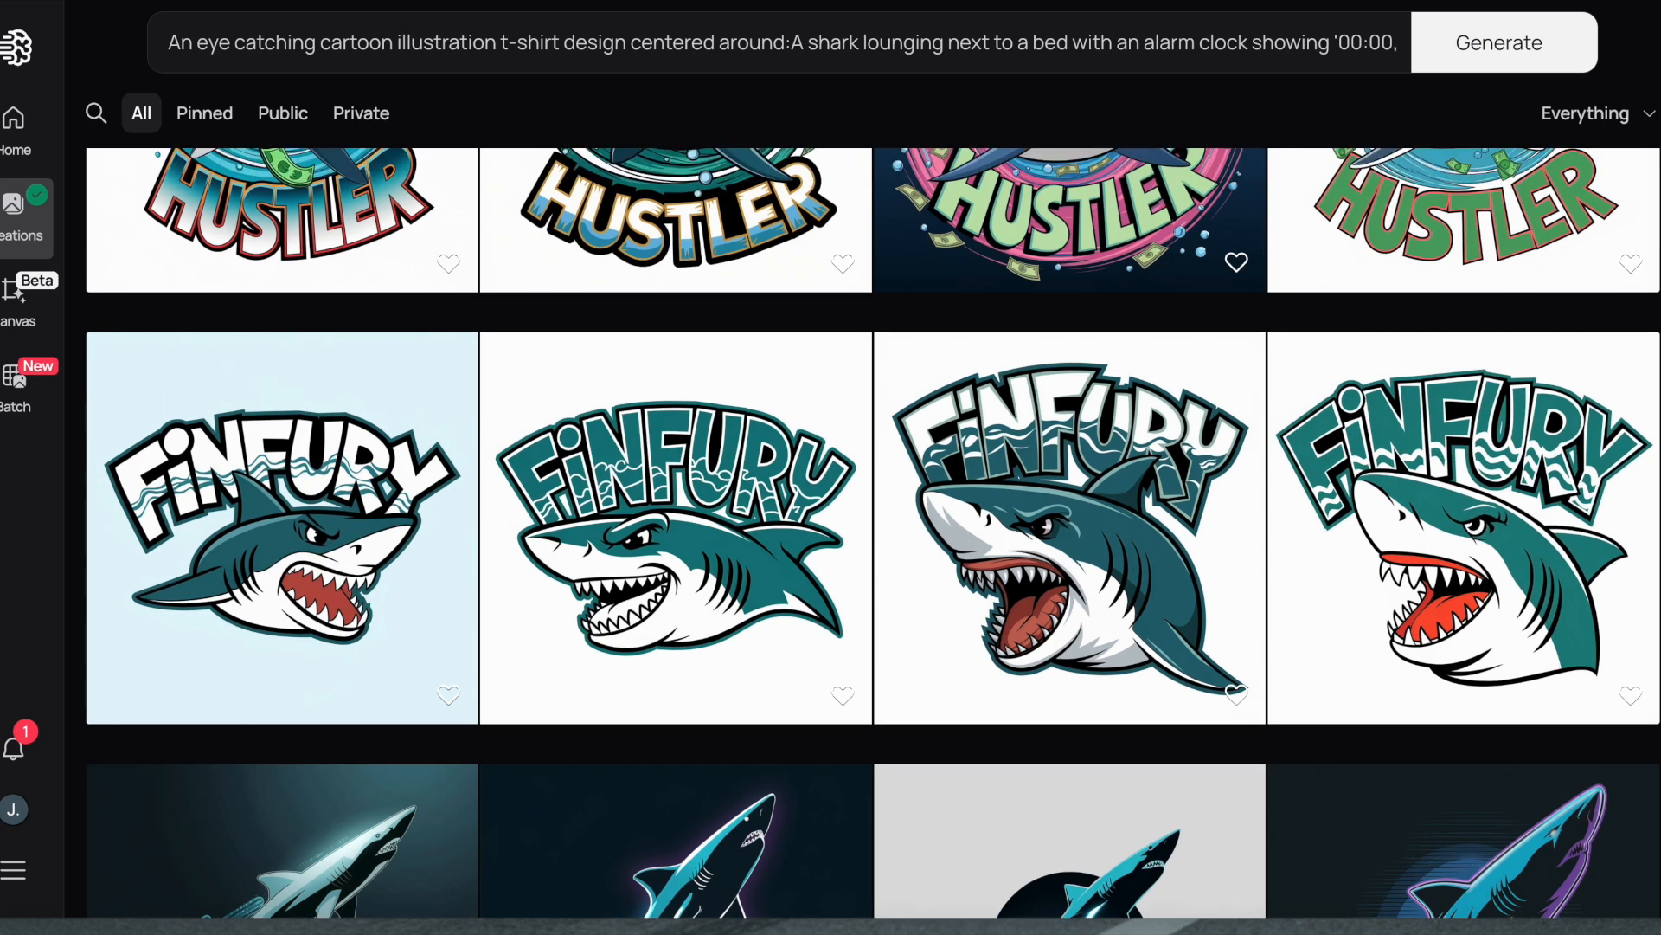
{"action": "left_click", "coordinate": [1397, 458]}
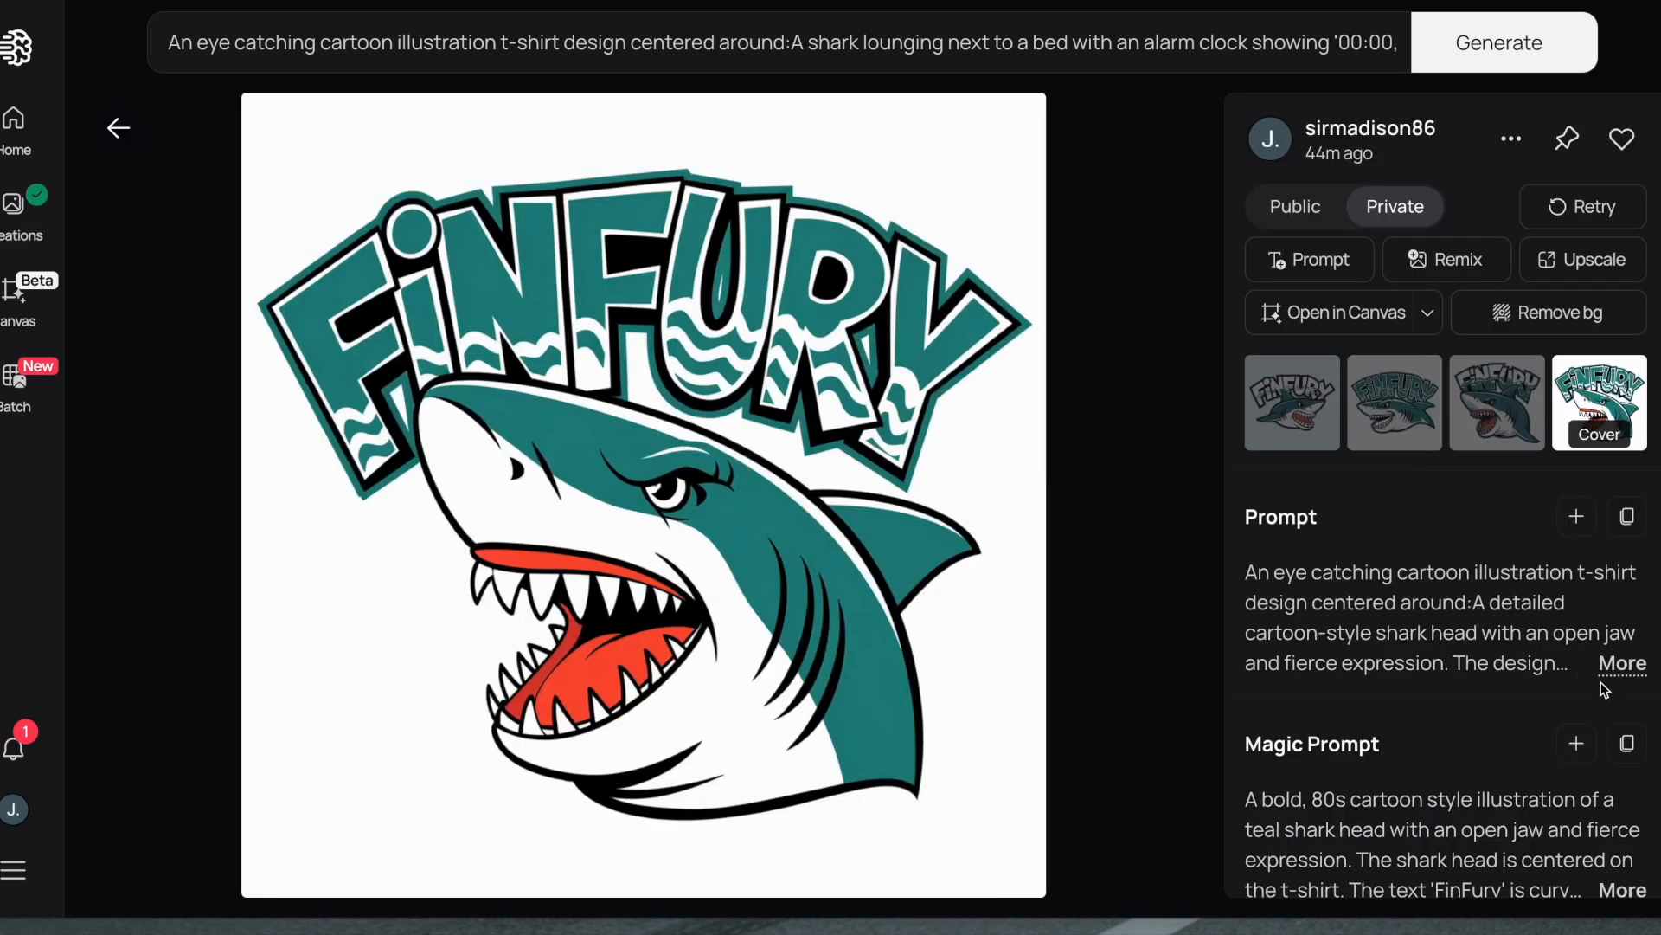
{"action": "left_click", "coordinate": [1615, 664]}
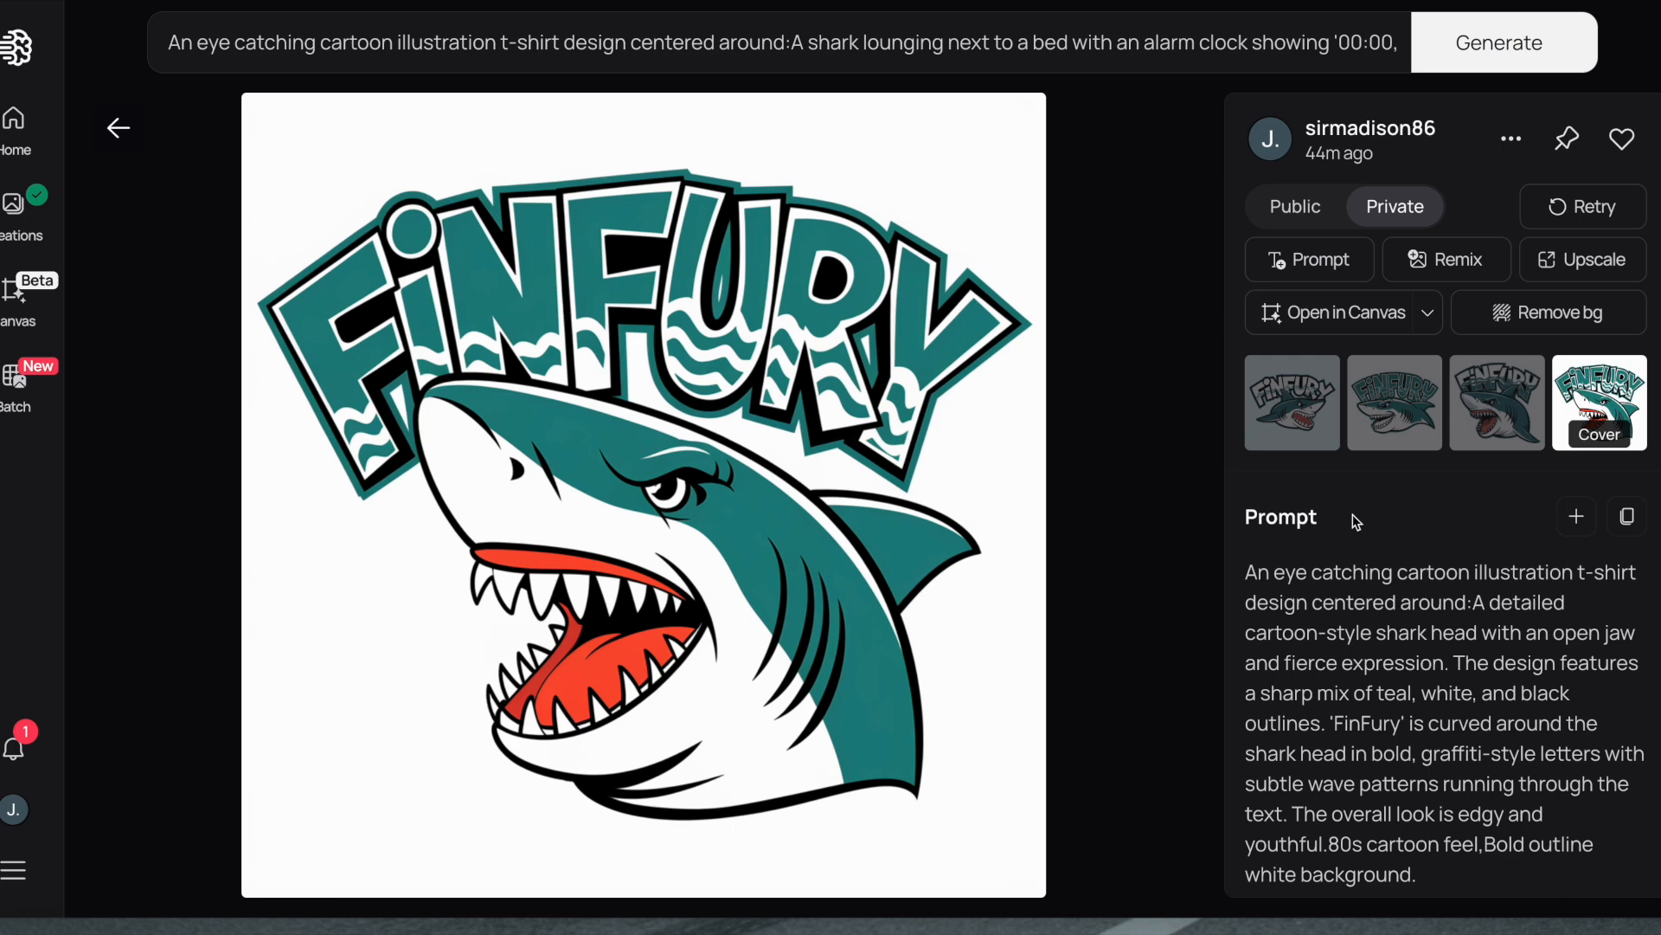
{"action": "key", "text": "shift+super+5"}
{"action": "left_click", "coordinate": [816, 873]}
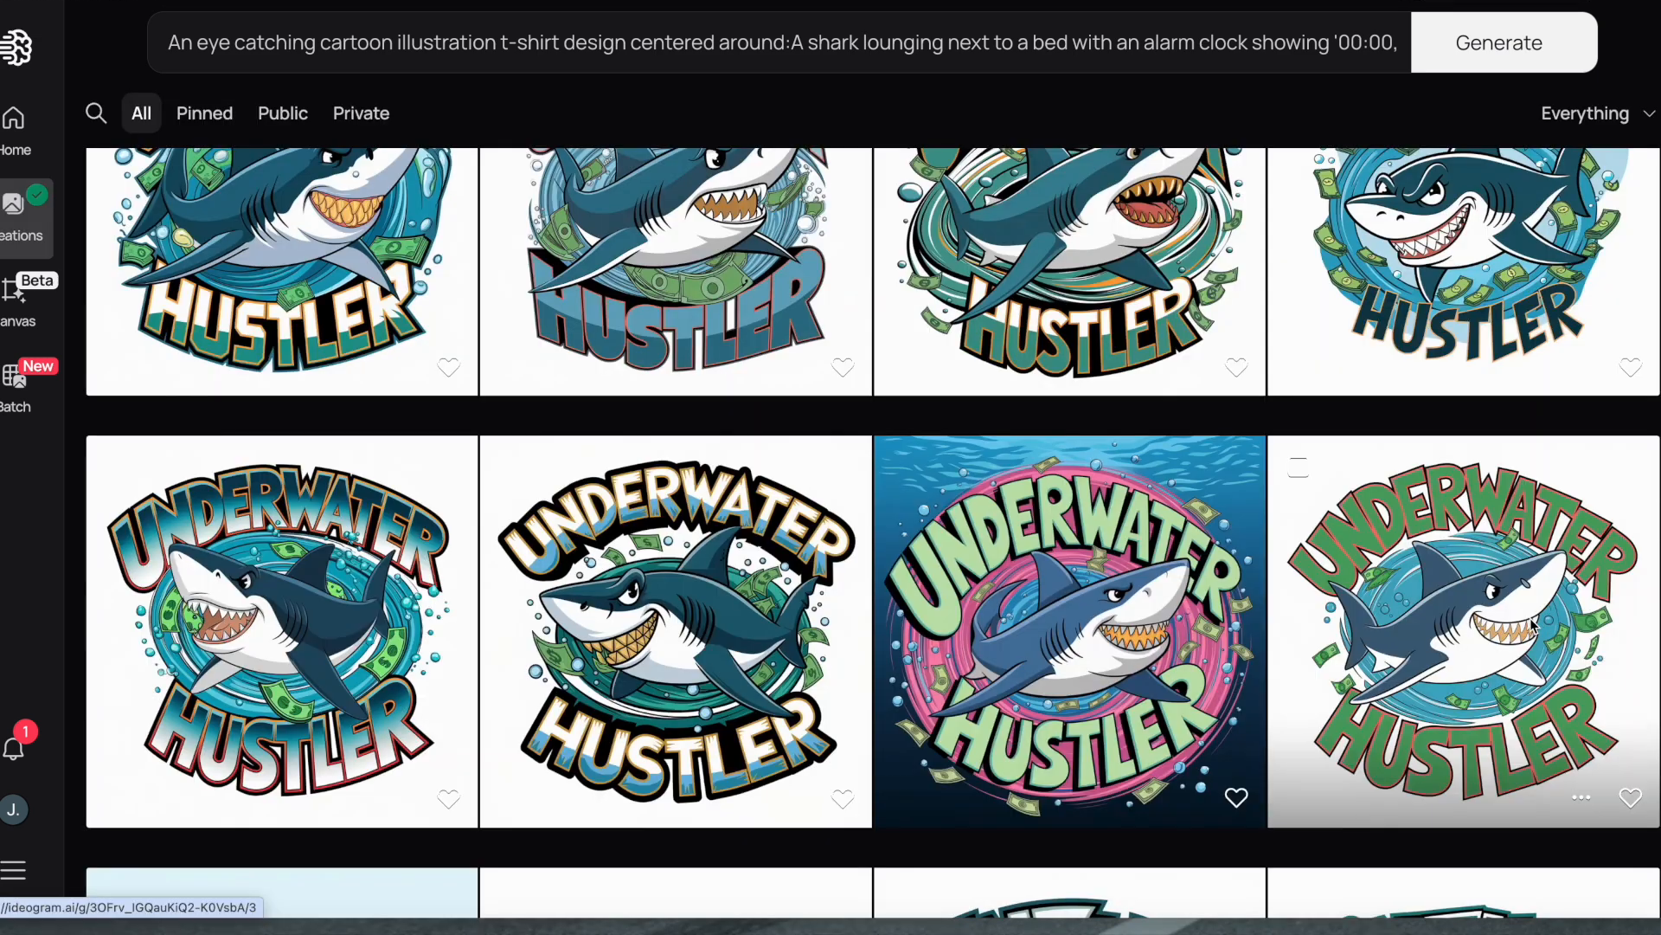
Open the Underwater Hustler design with green lettering on a white background and read its full prompt.
{"action": "left_click", "coordinate": [1533, 623]}
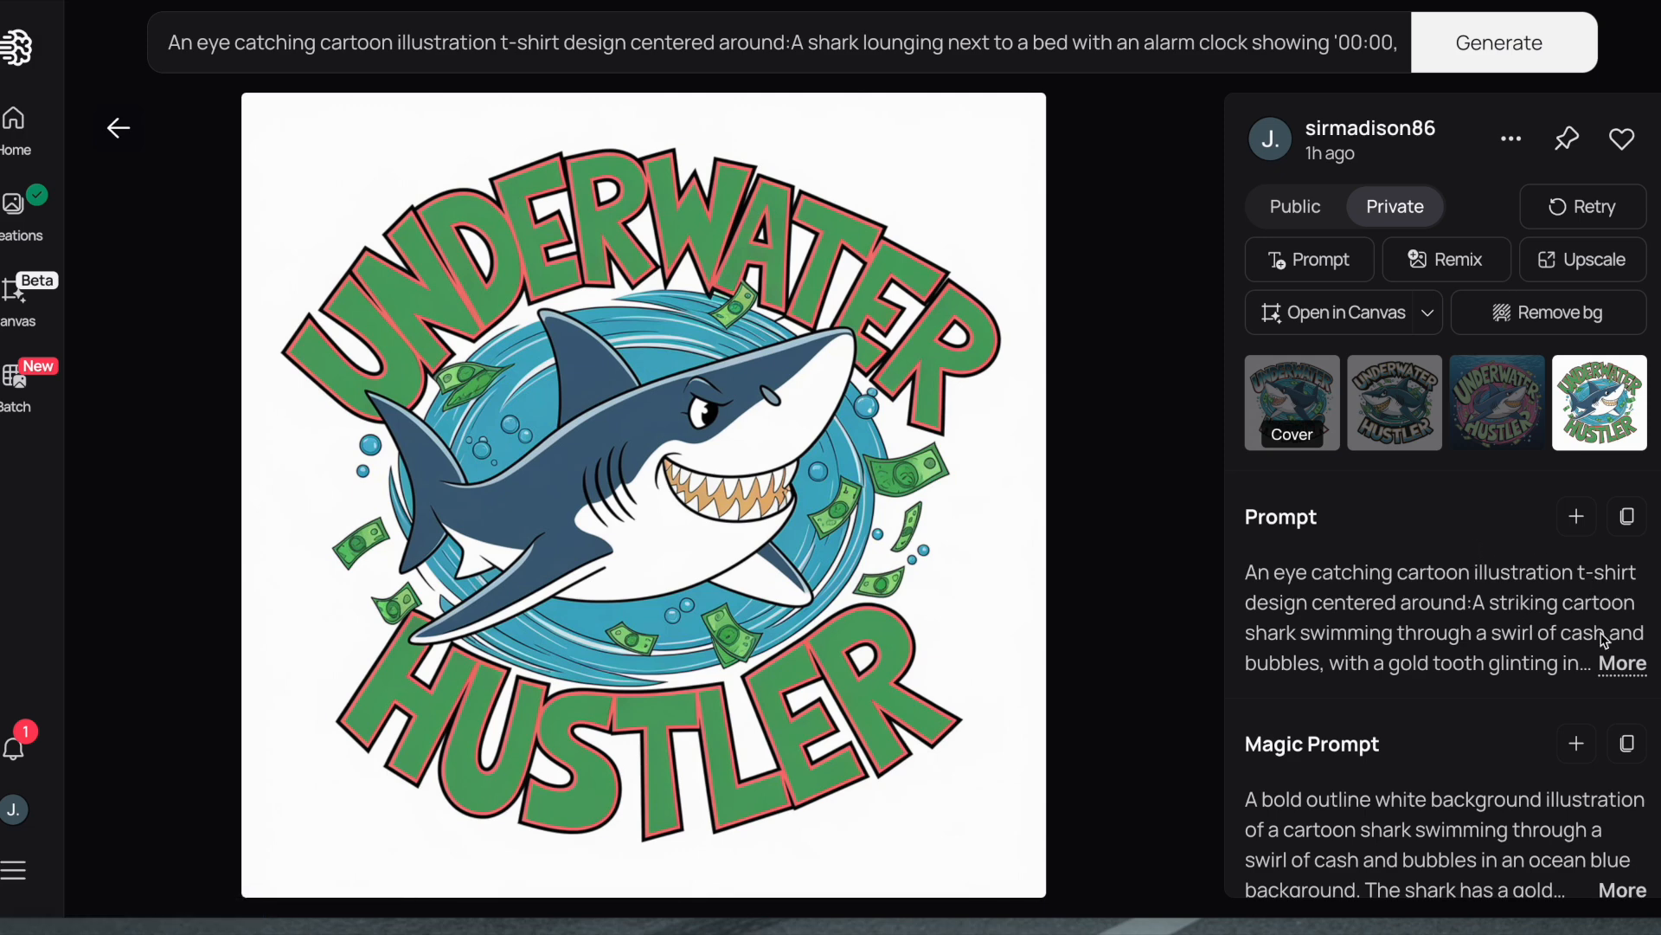
{"action": "left_click", "coordinate": [1621, 665]}
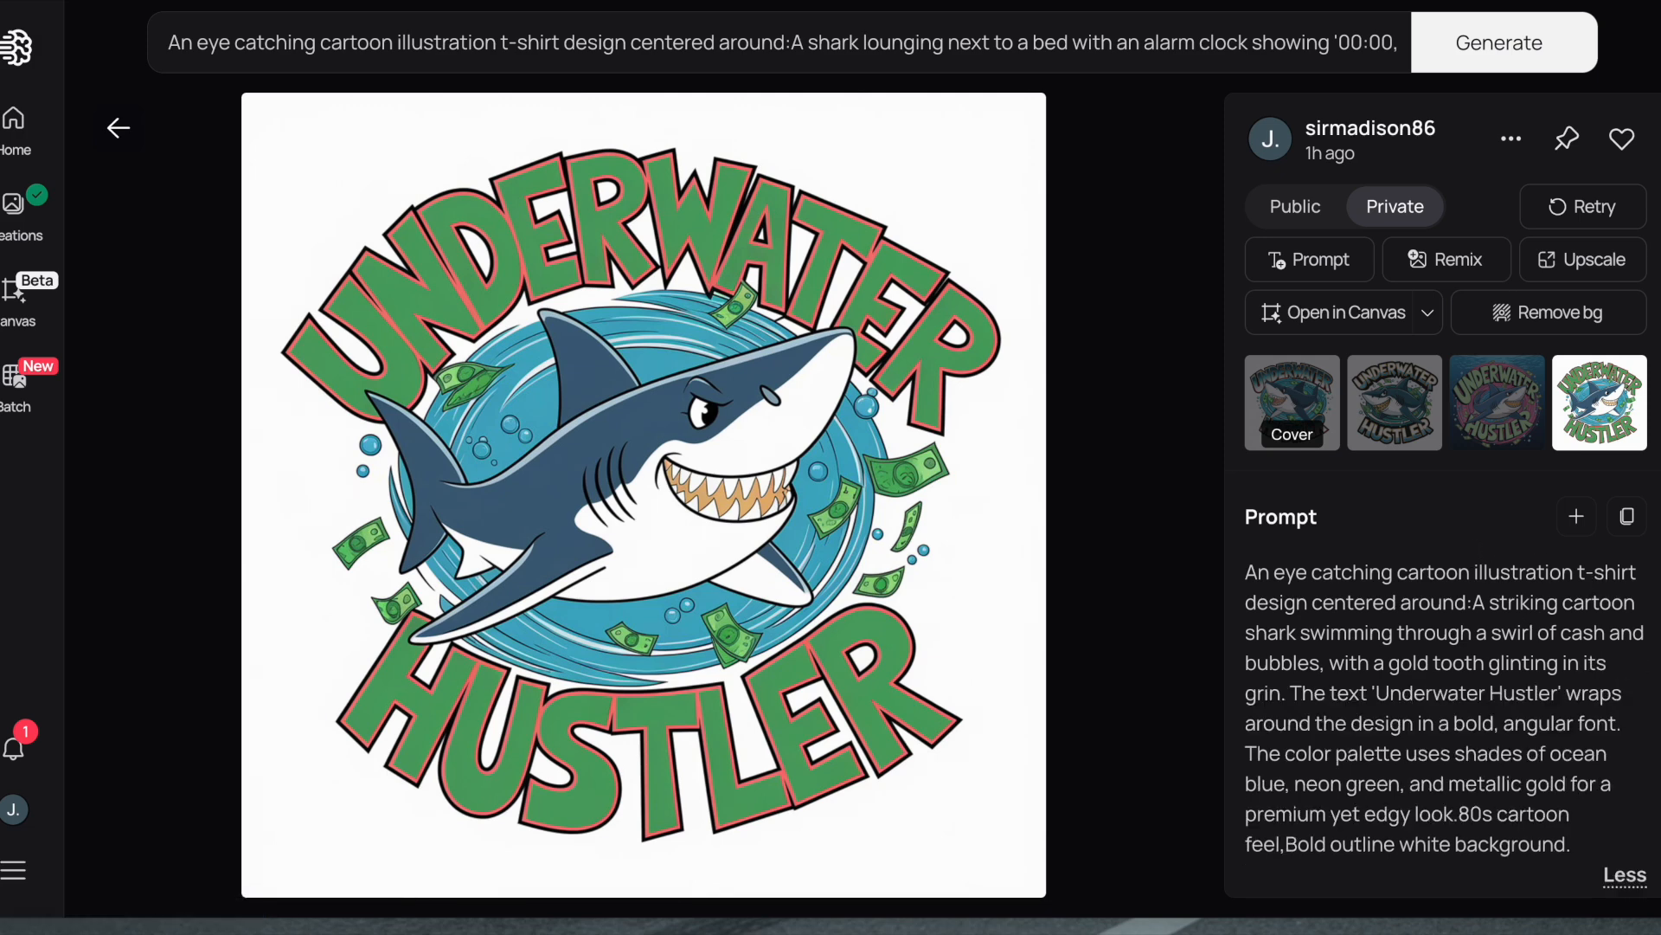
{"action": "scroll", "coordinate": [952, 493], "scroll_direction": "down", "scroll_amount": 1}
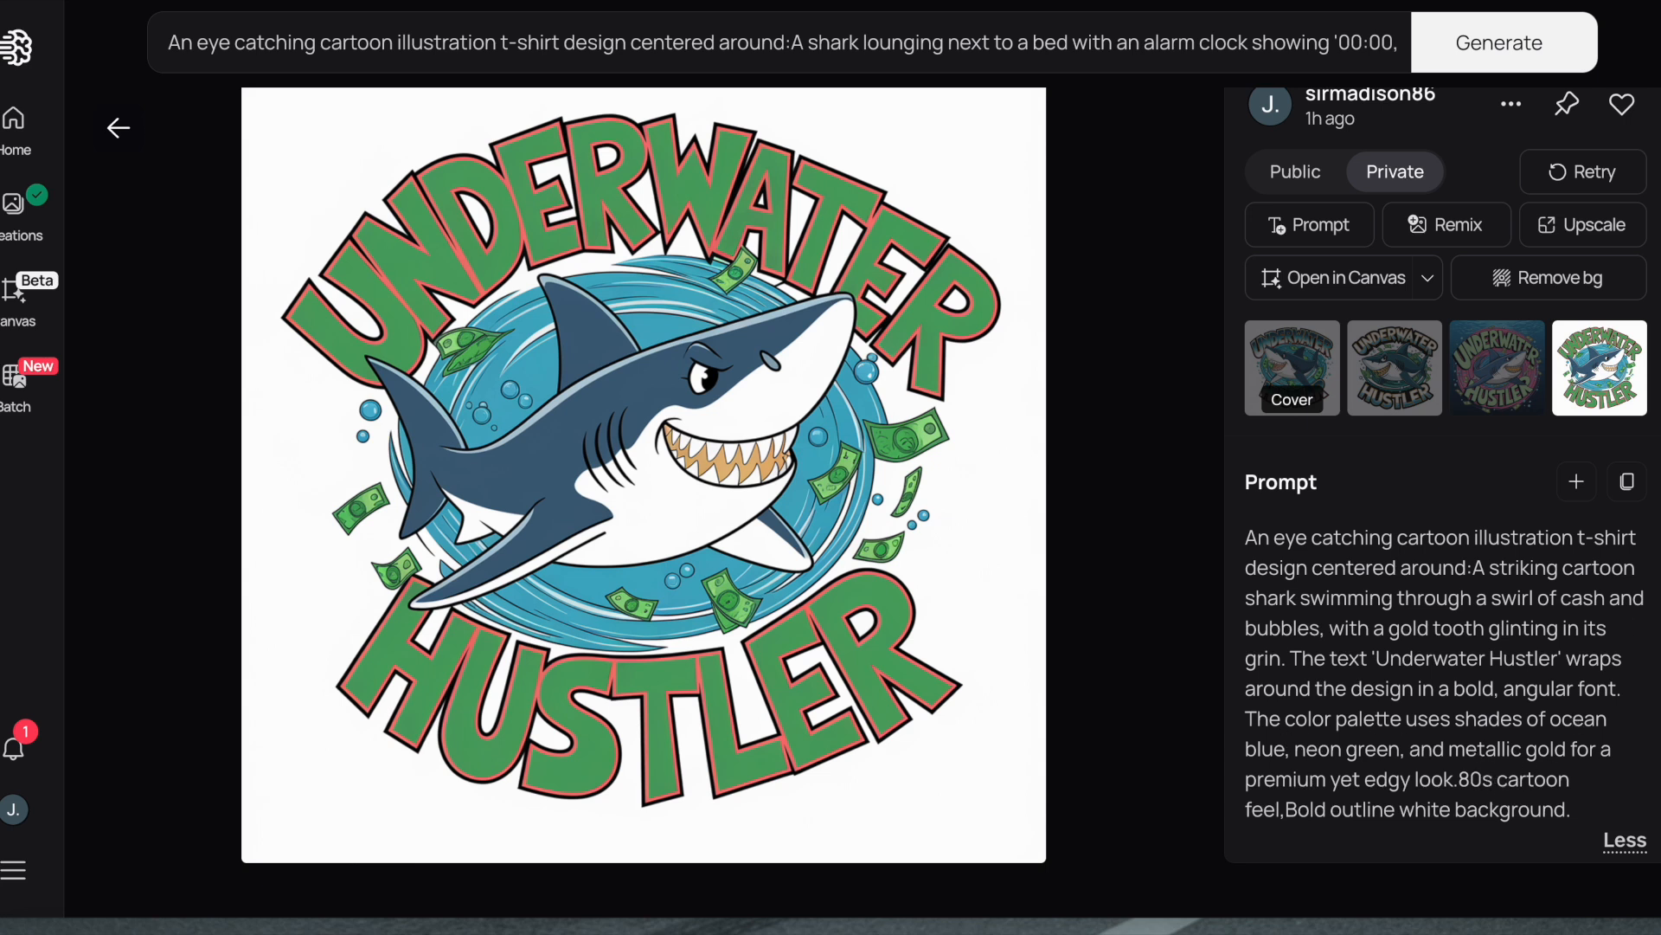
{"action": "scroll", "coordinate": [1446, 463], "scroll_direction": "down", "scroll_amount": 1}
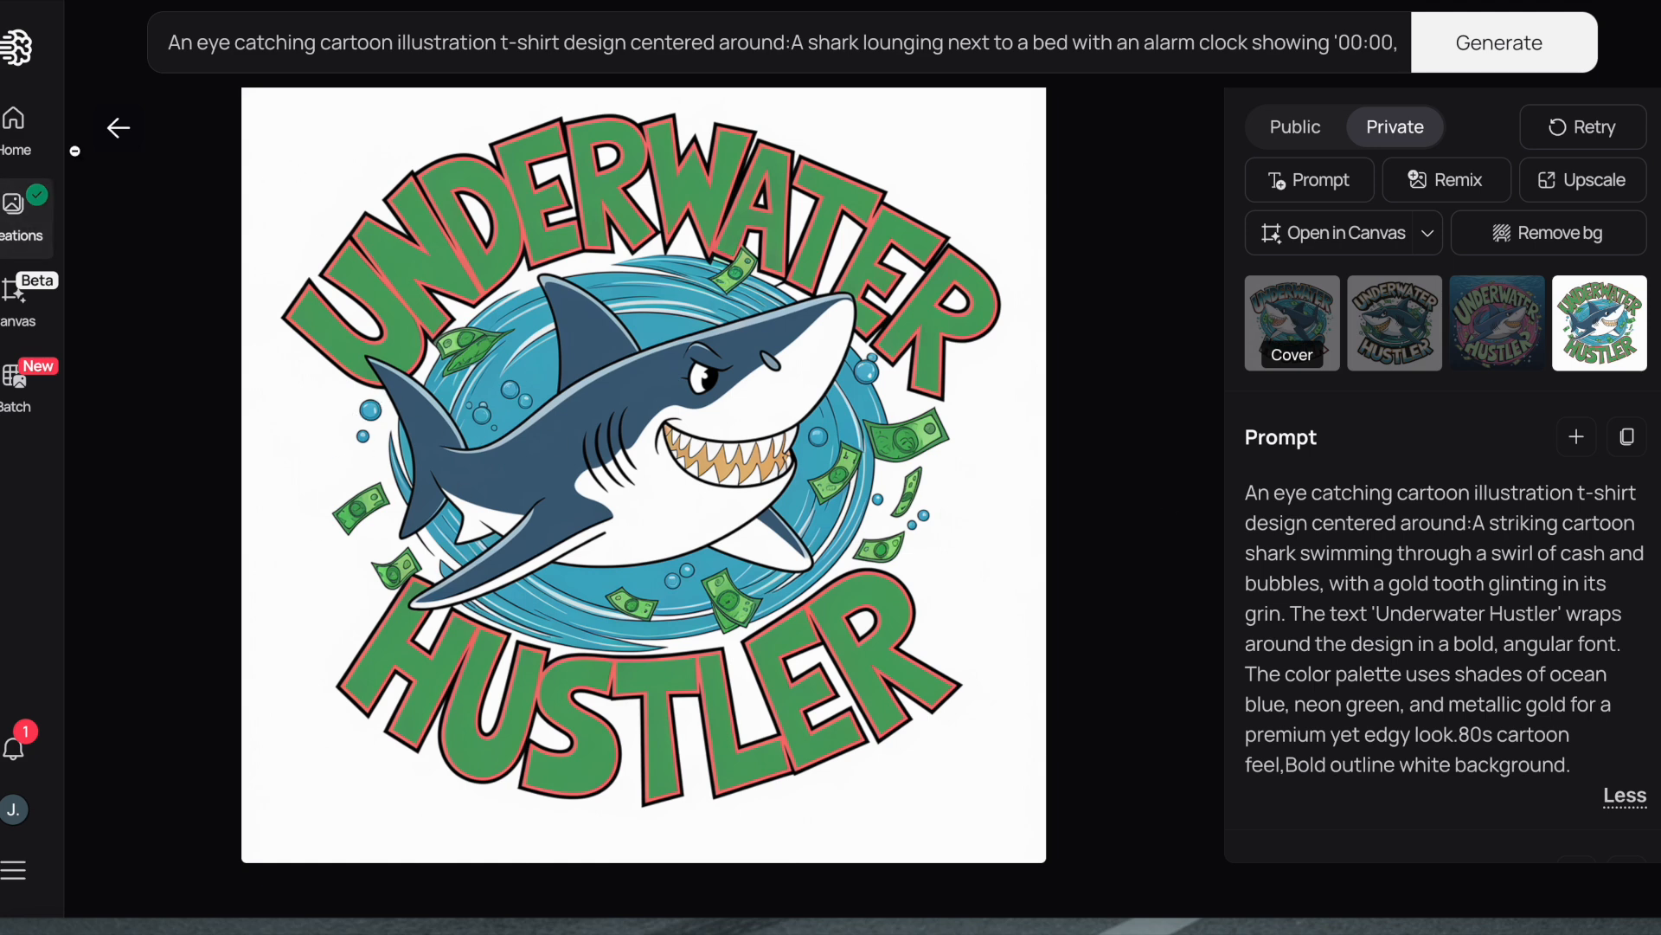
Return to the creations and compare the Underwater Hustler, Cash Currents, Deep Sea Don, Ocean Hustle King and Shark Trap Wave designs.
{"action": "left_click", "coordinate": [118, 128]}
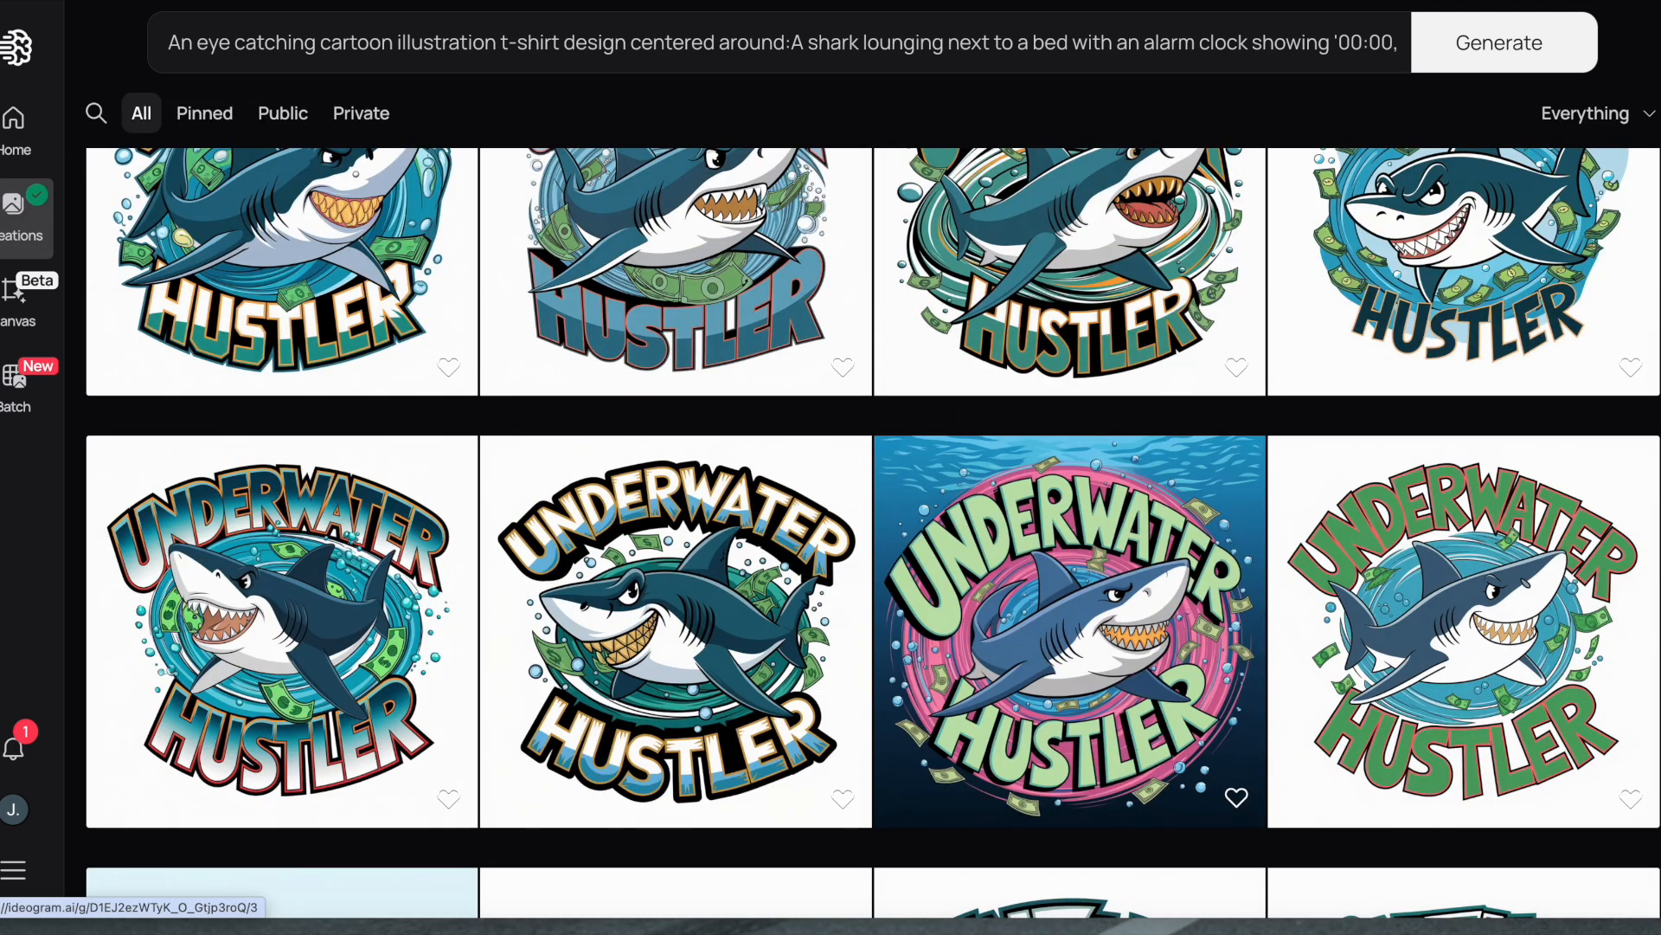
{"action": "scroll", "coordinate": [873, 533], "scroll_direction": "up", "scroll_amount": 5}
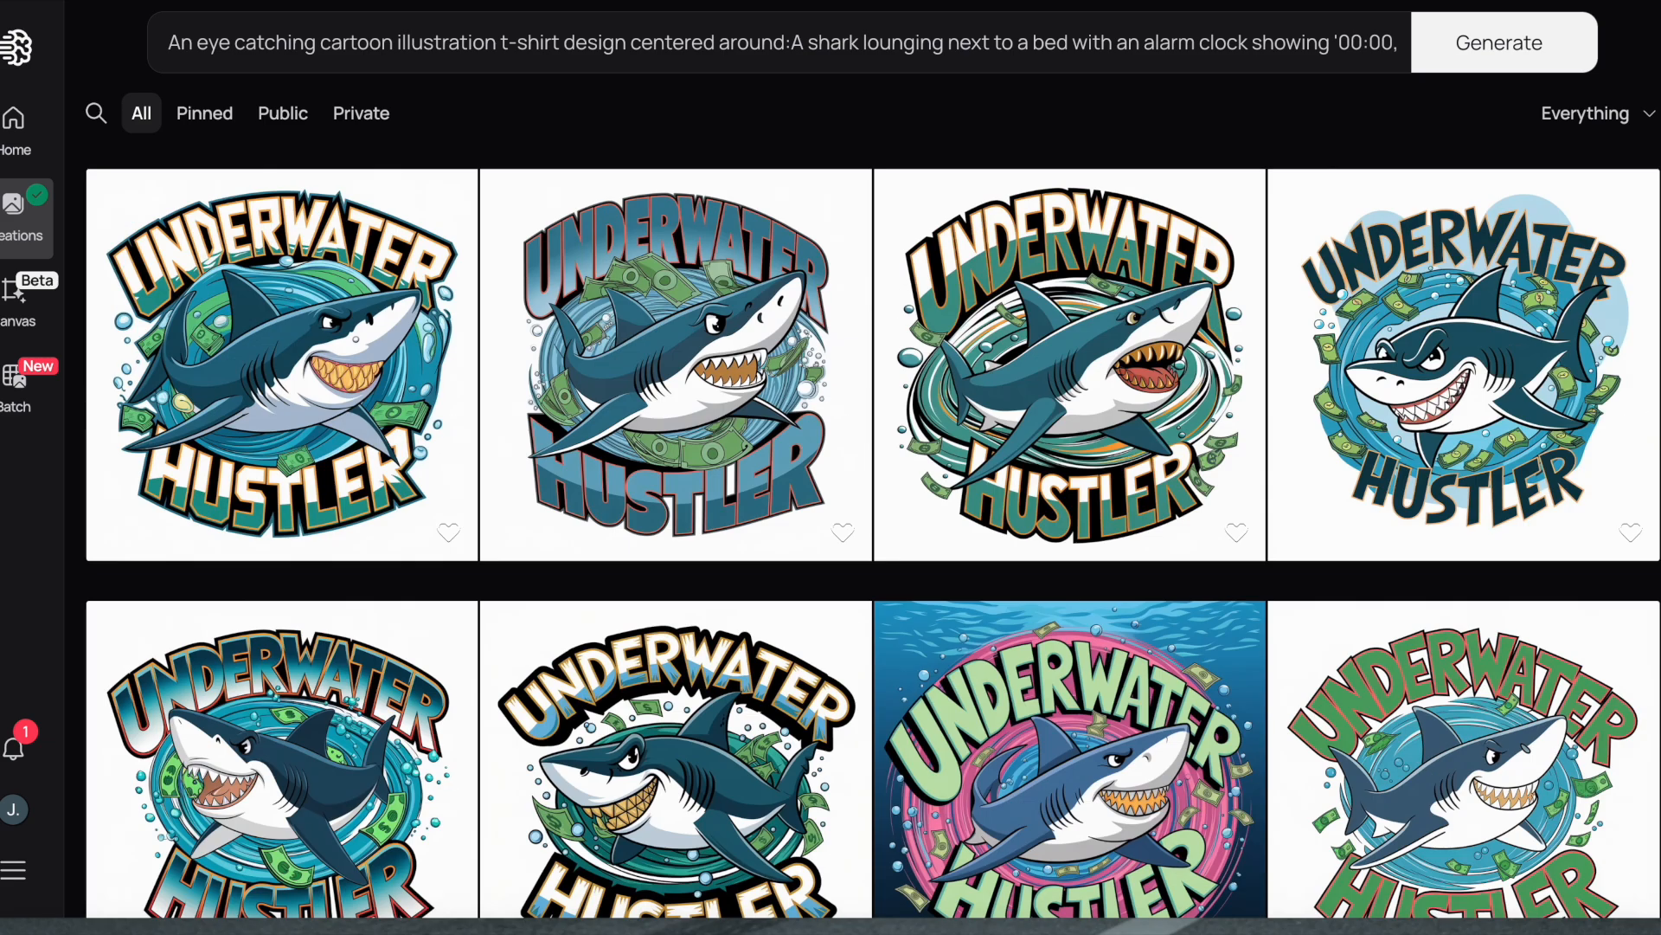
{"action": "scroll", "coordinate": [873, 533], "scroll_direction": "up", "scroll_amount": 2}
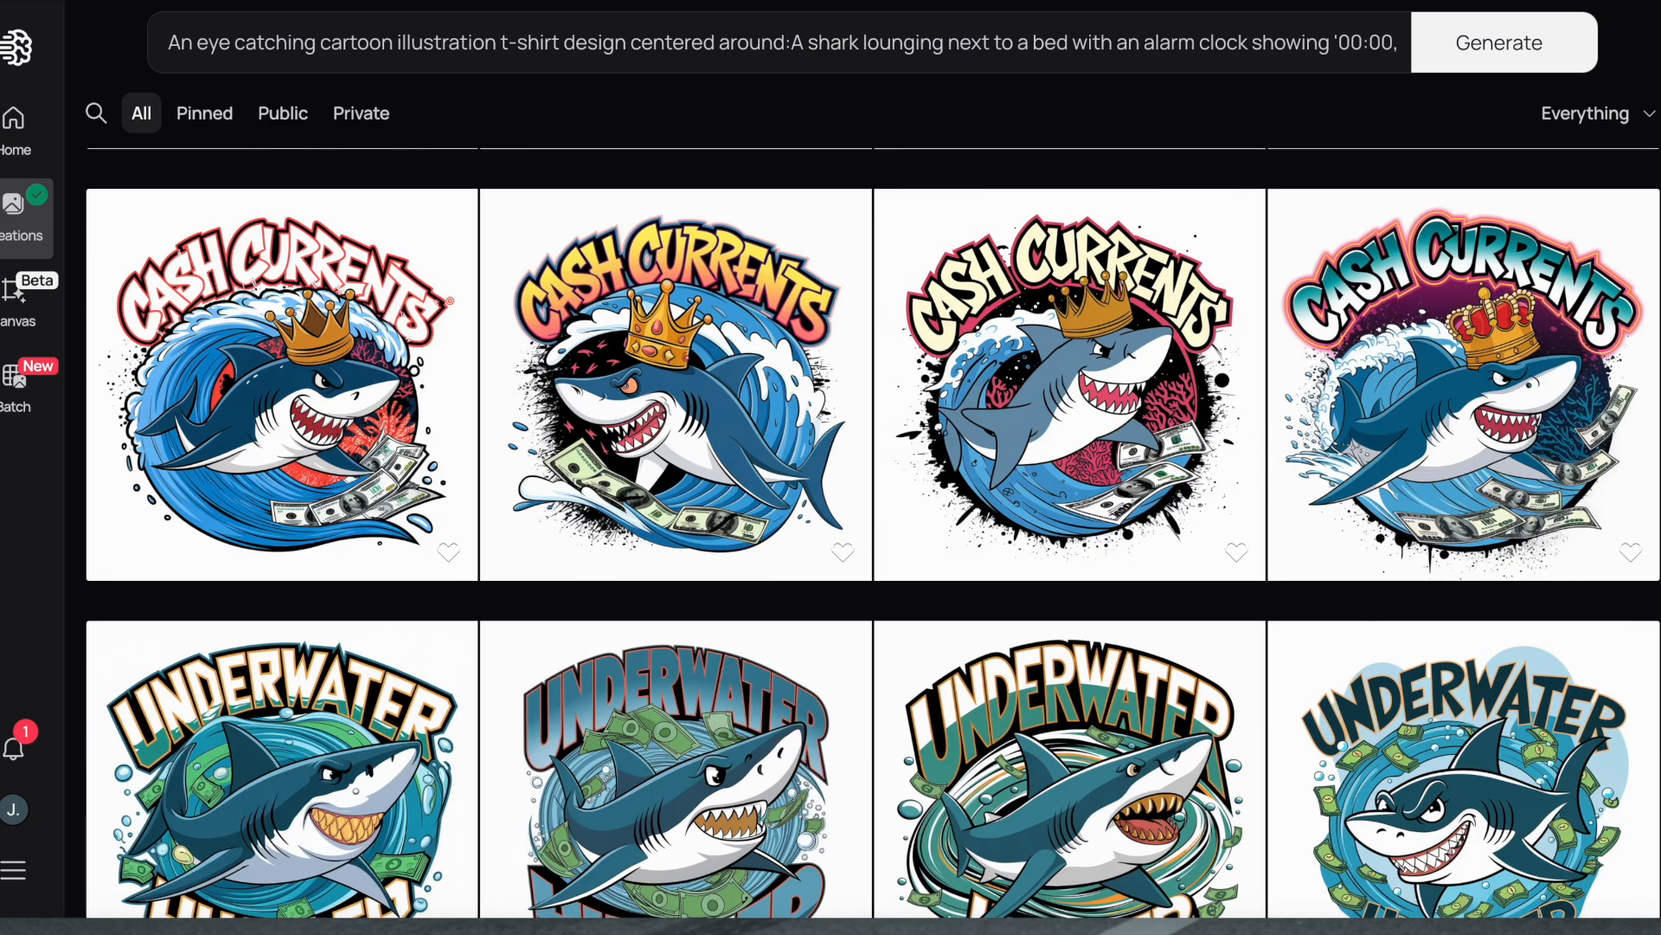
{"action": "scroll", "coordinate": [873, 533], "scroll_direction": "up", "scroll_amount": 4}
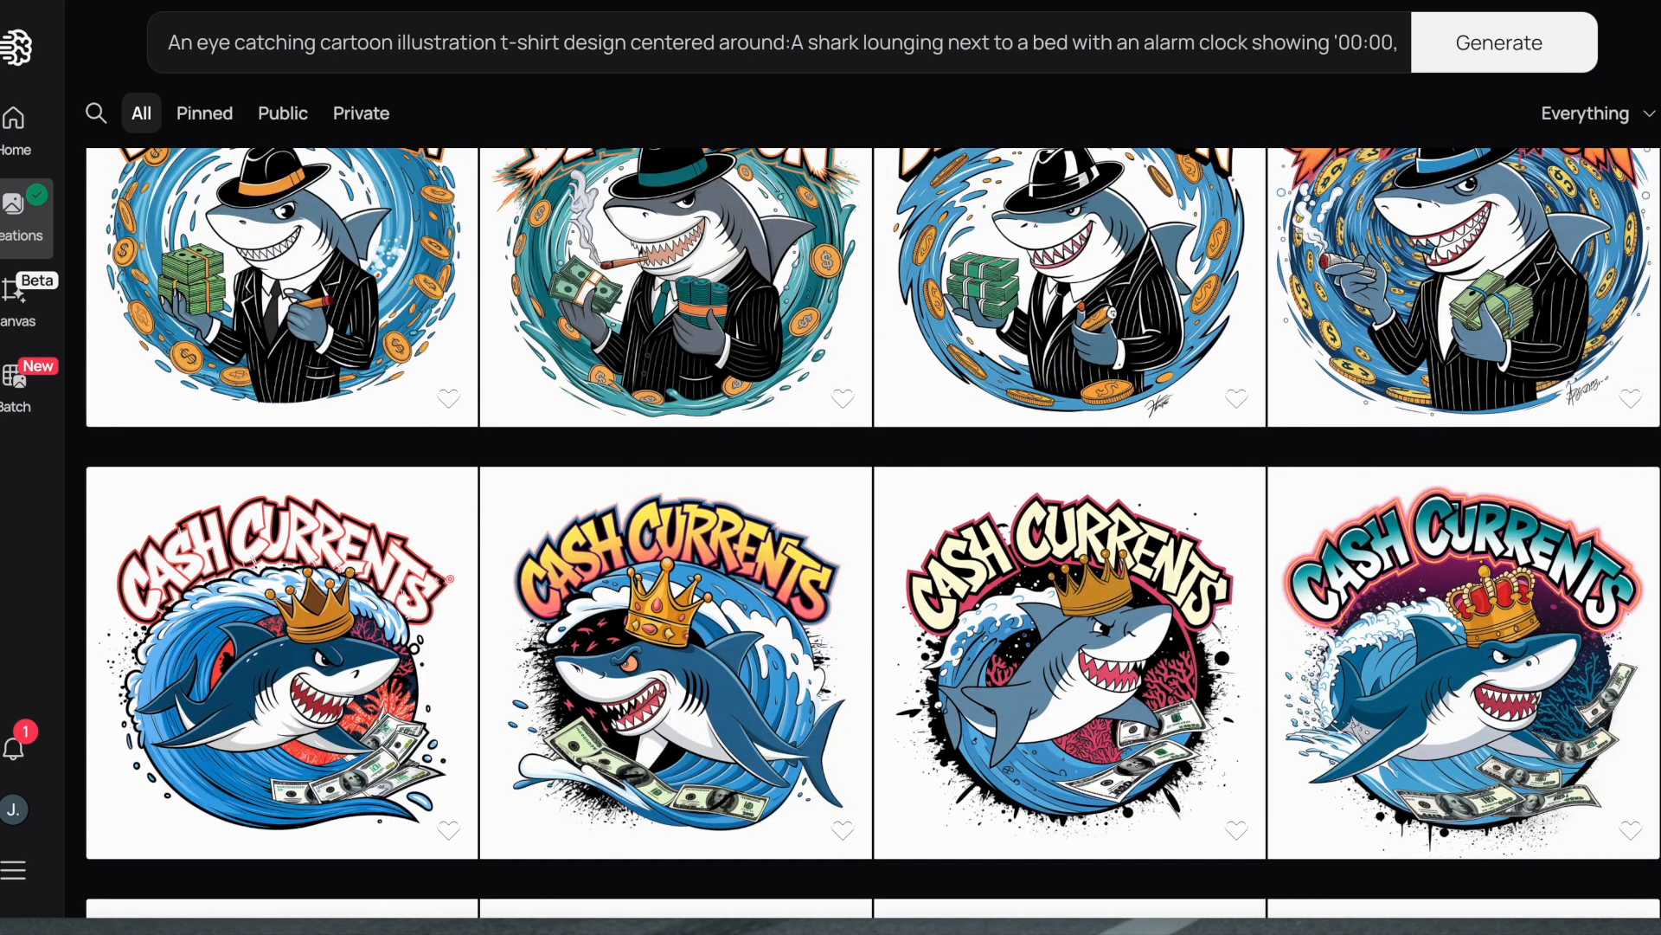
{"action": "scroll", "coordinate": [873, 534], "scroll_direction": "up", "scroll_amount": 1}
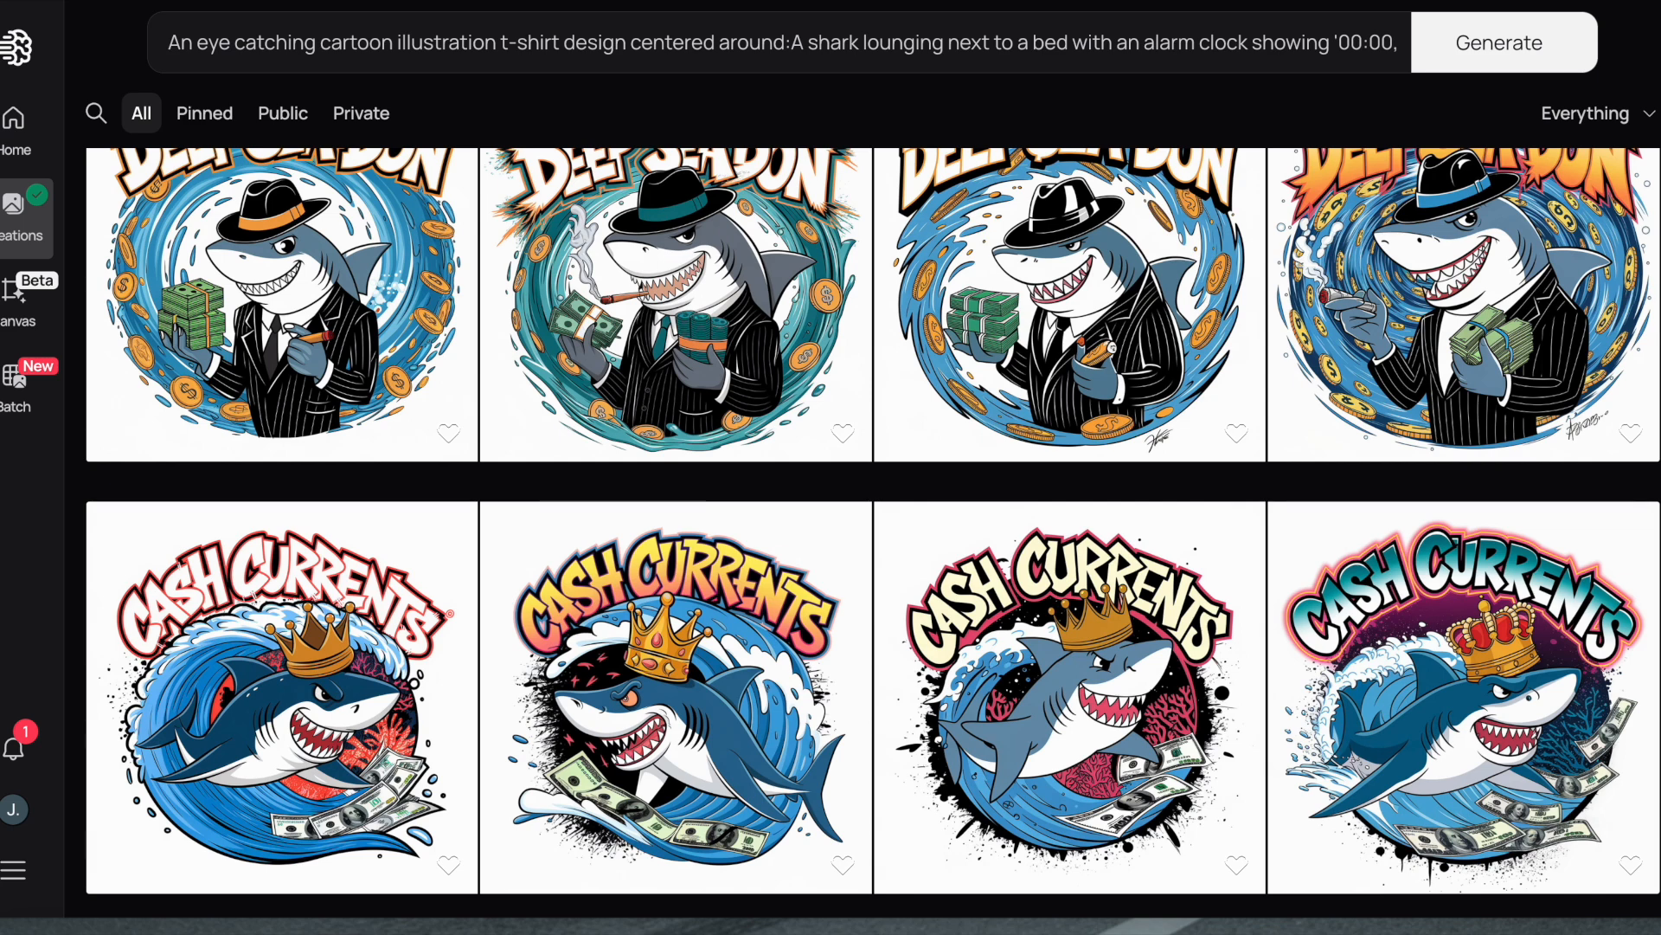
{"action": "scroll", "coordinate": [874, 533], "scroll_direction": "up", "scroll_amount": 1}
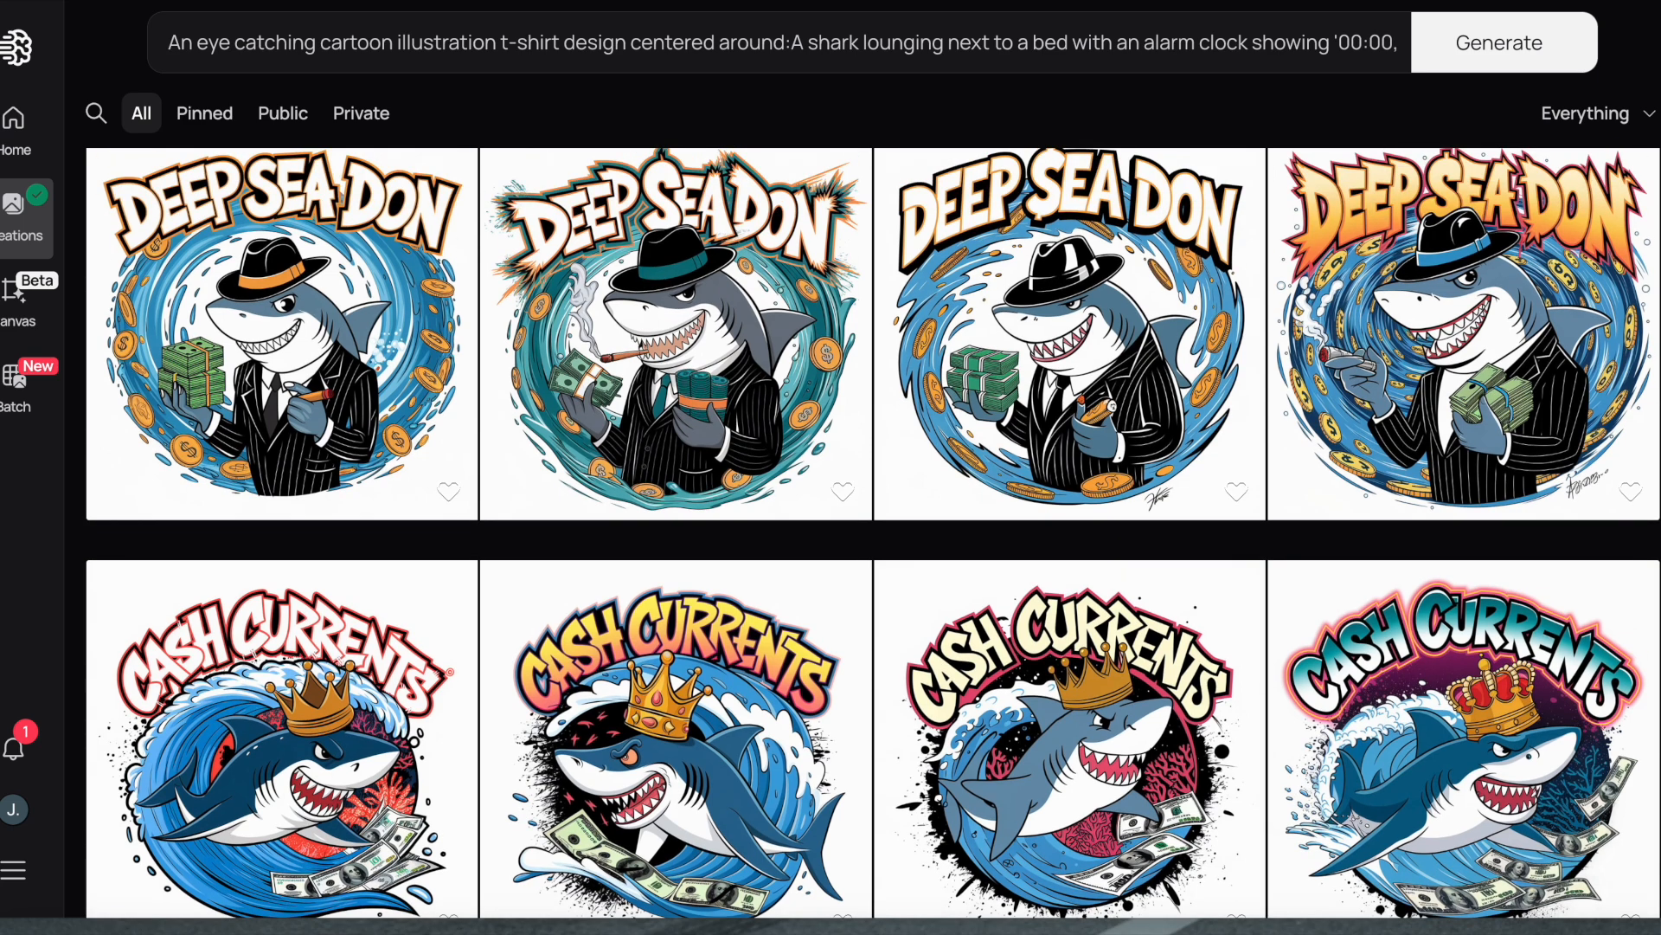
{"action": "scroll", "coordinate": [874, 533], "scroll_direction": "up", "scroll_amount": 1}
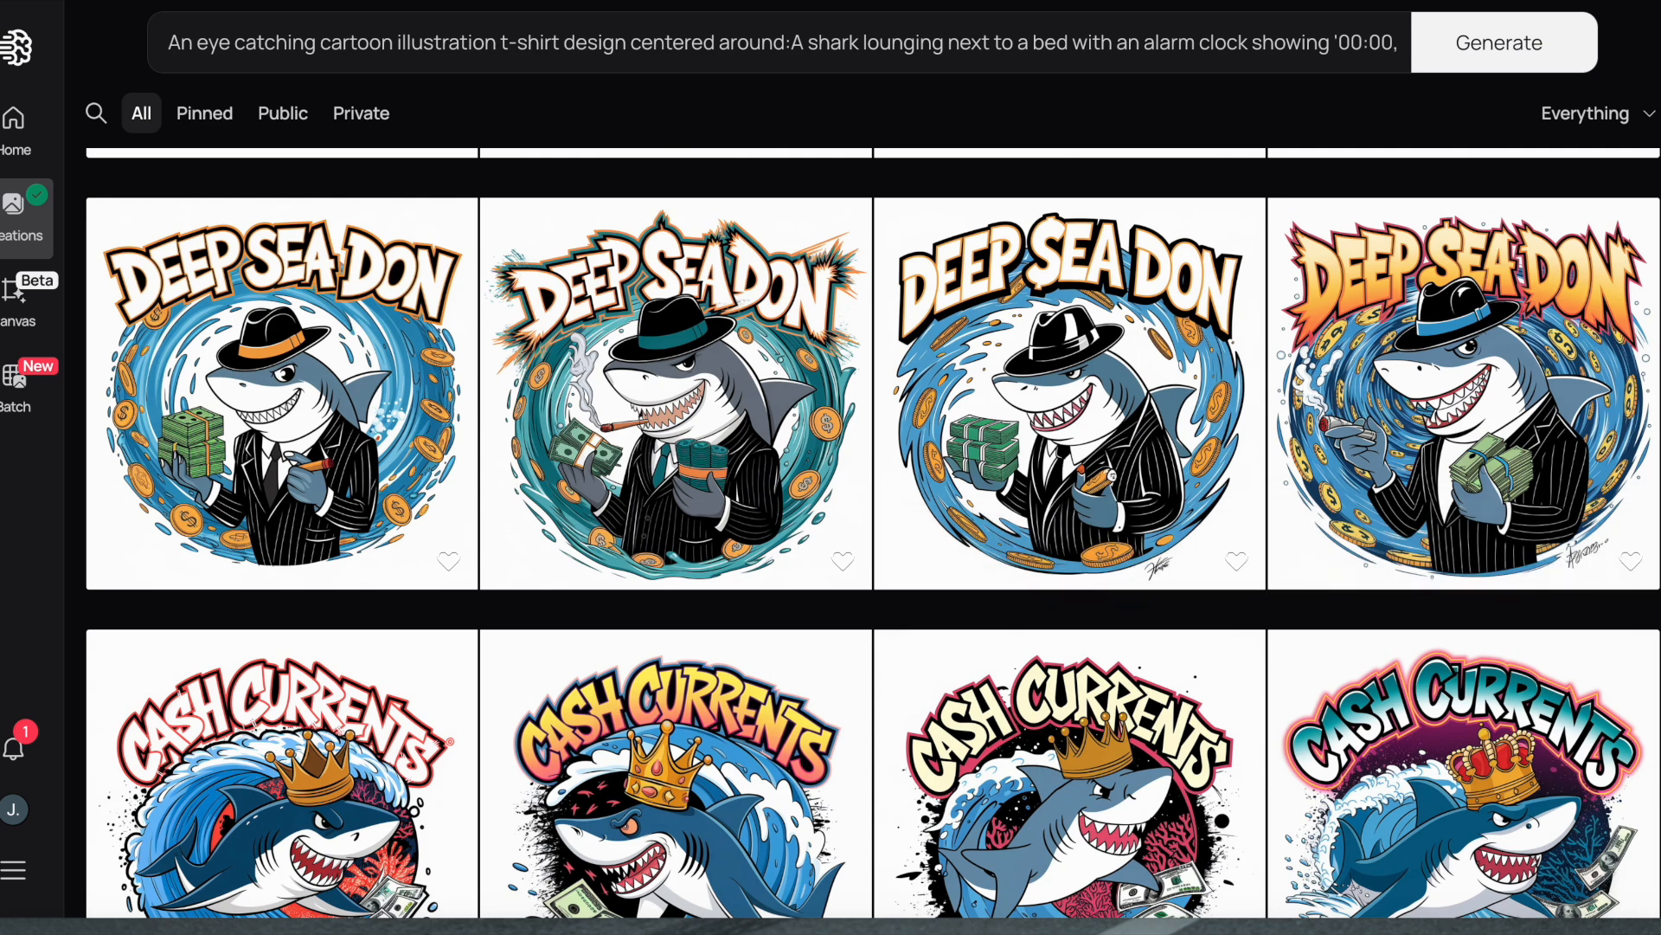
{"action": "scroll", "coordinate": [874, 533], "scroll_direction": "up", "scroll_amount": 8}
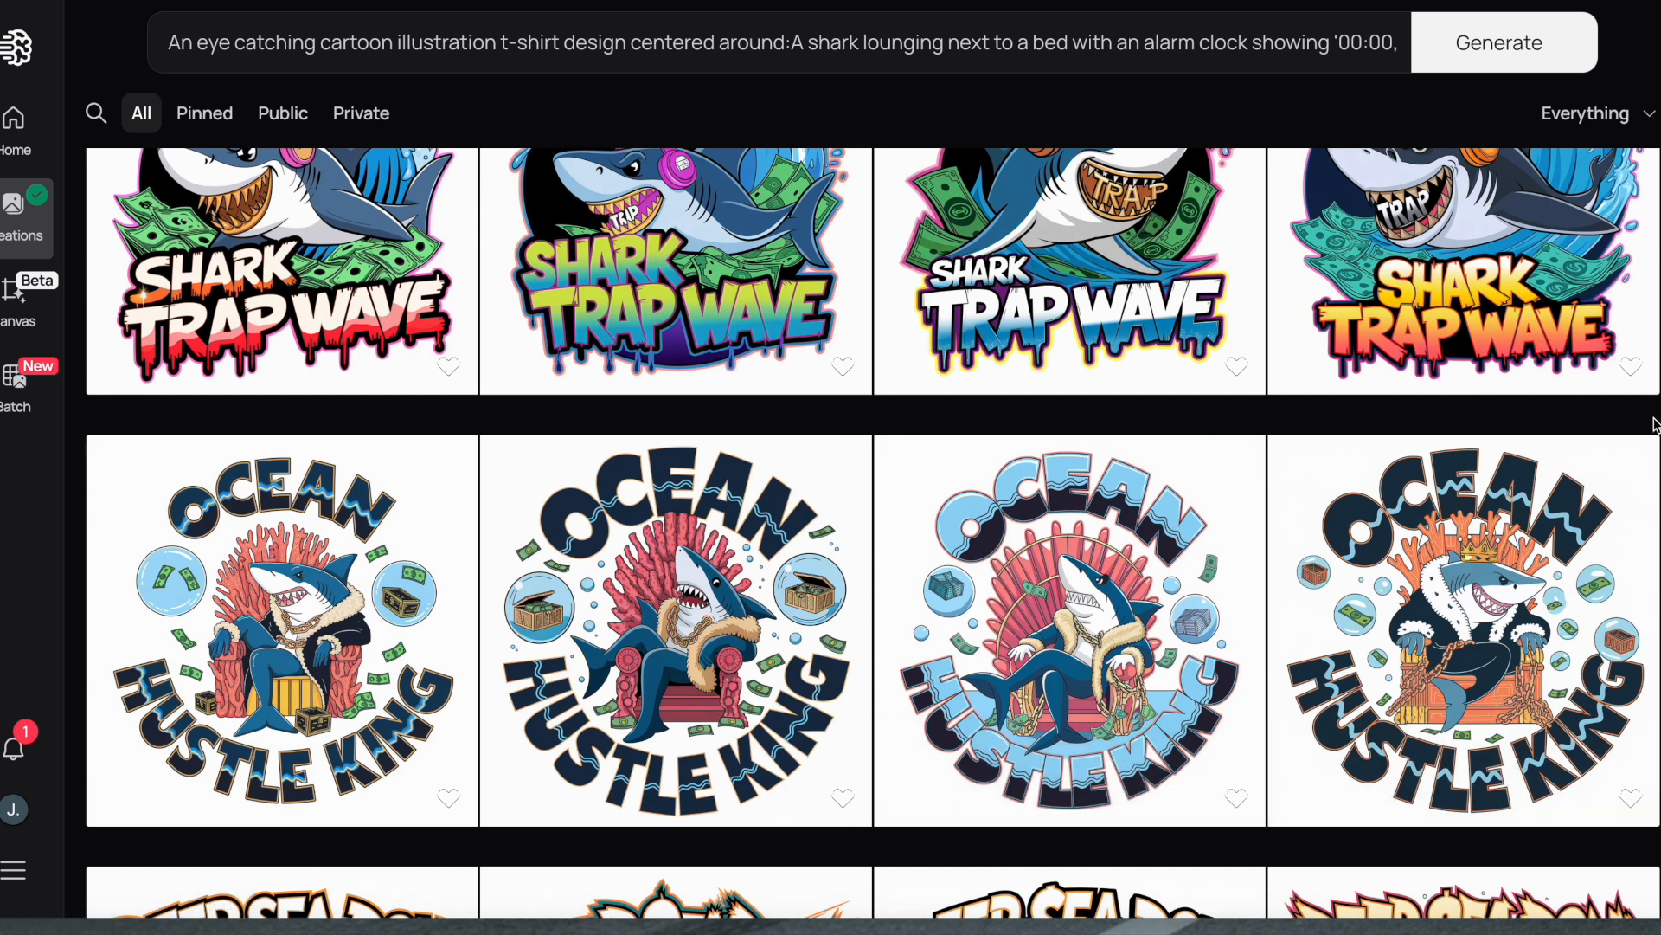
{"action": "scroll", "coordinate": [874, 533], "scroll_direction": "up", "scroll_amount": 1}
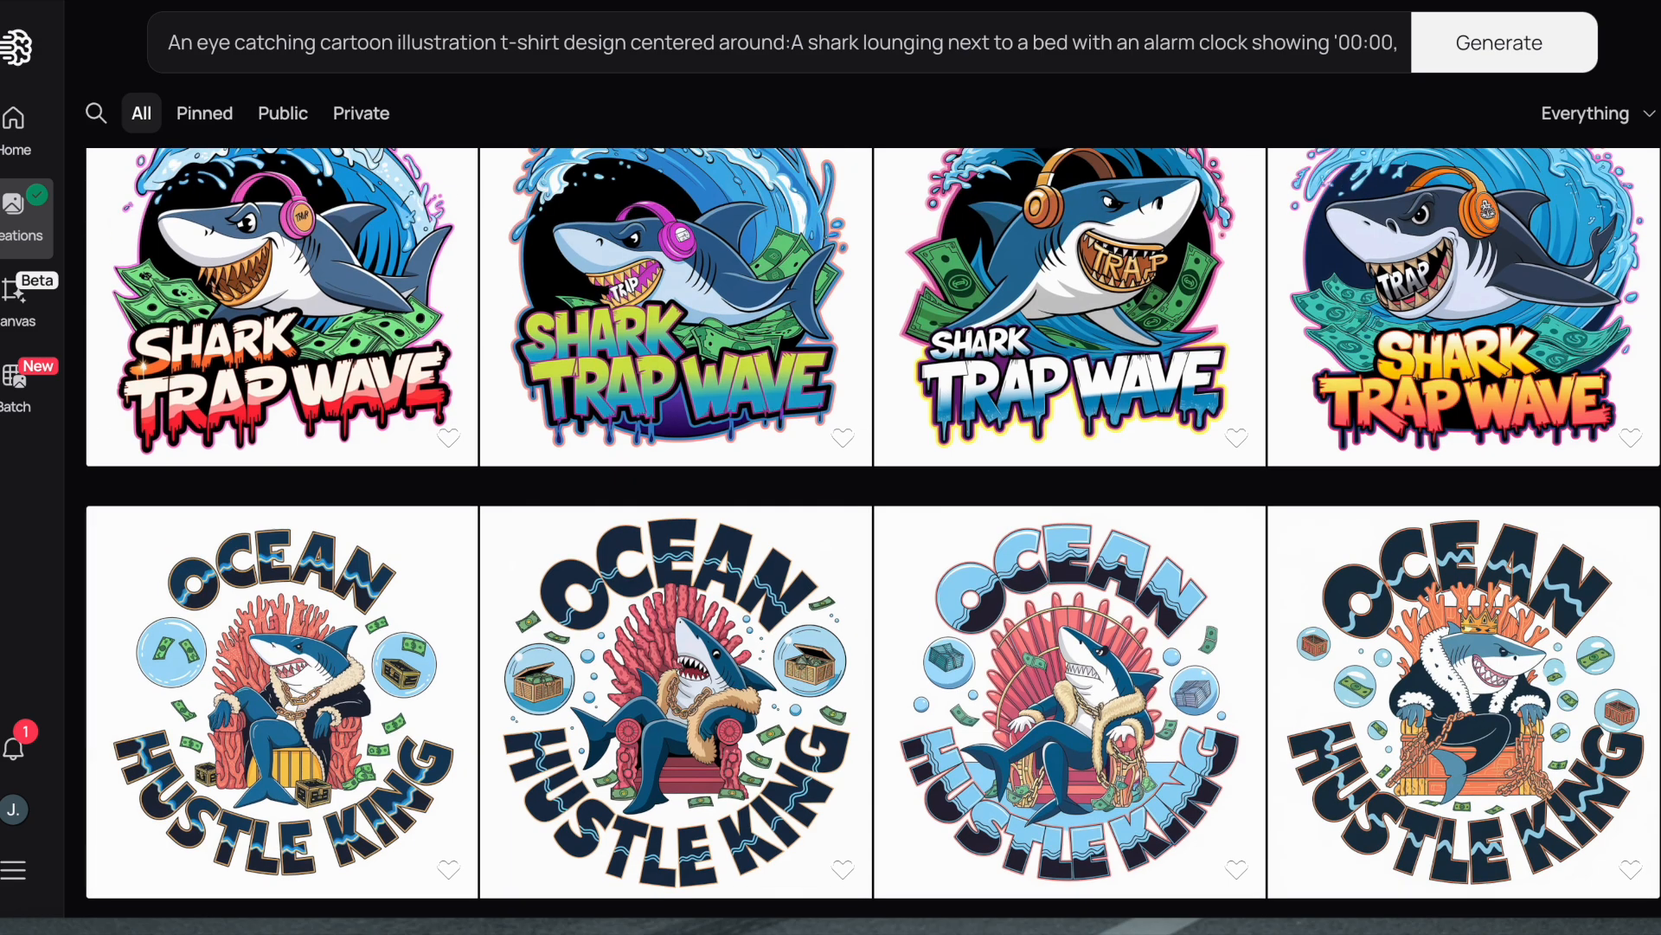
{"action": "scroll", "coordinate": [874, 533], "scroll_direction": "up", "scroll_amount": 5}
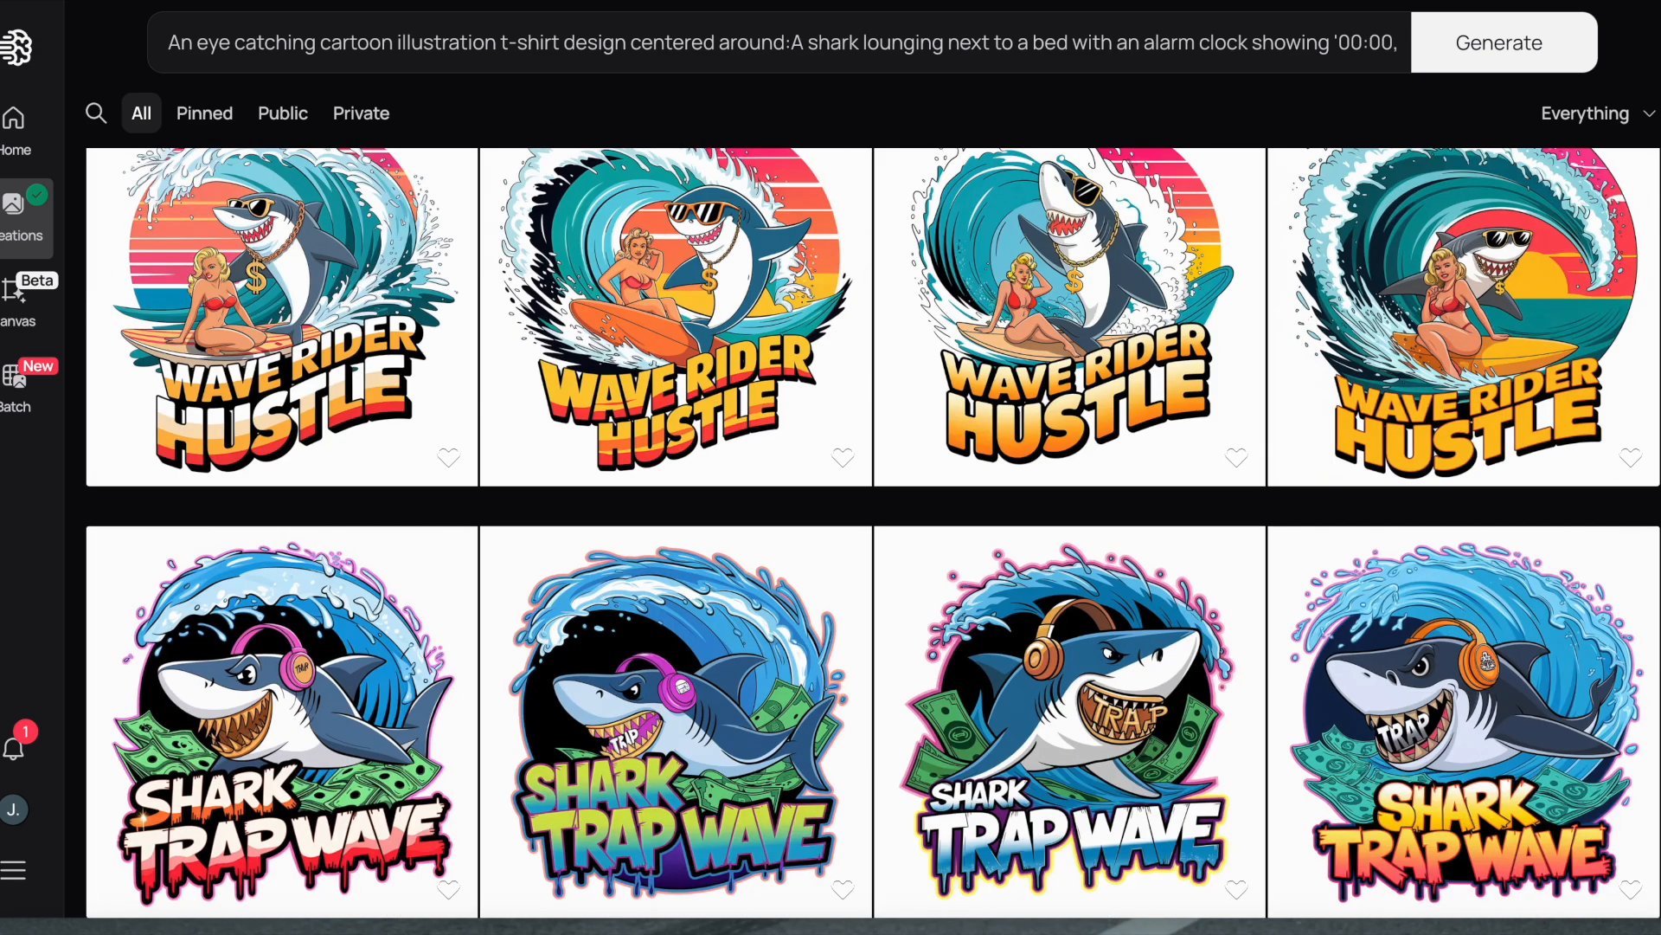
Open the third Wave Rider Hustle variation, read its full prompt and return to the creations.
{"action": "scroll", "coordinate": [874, 533], "scroll_direction": "up", "scroll_amount": 4}
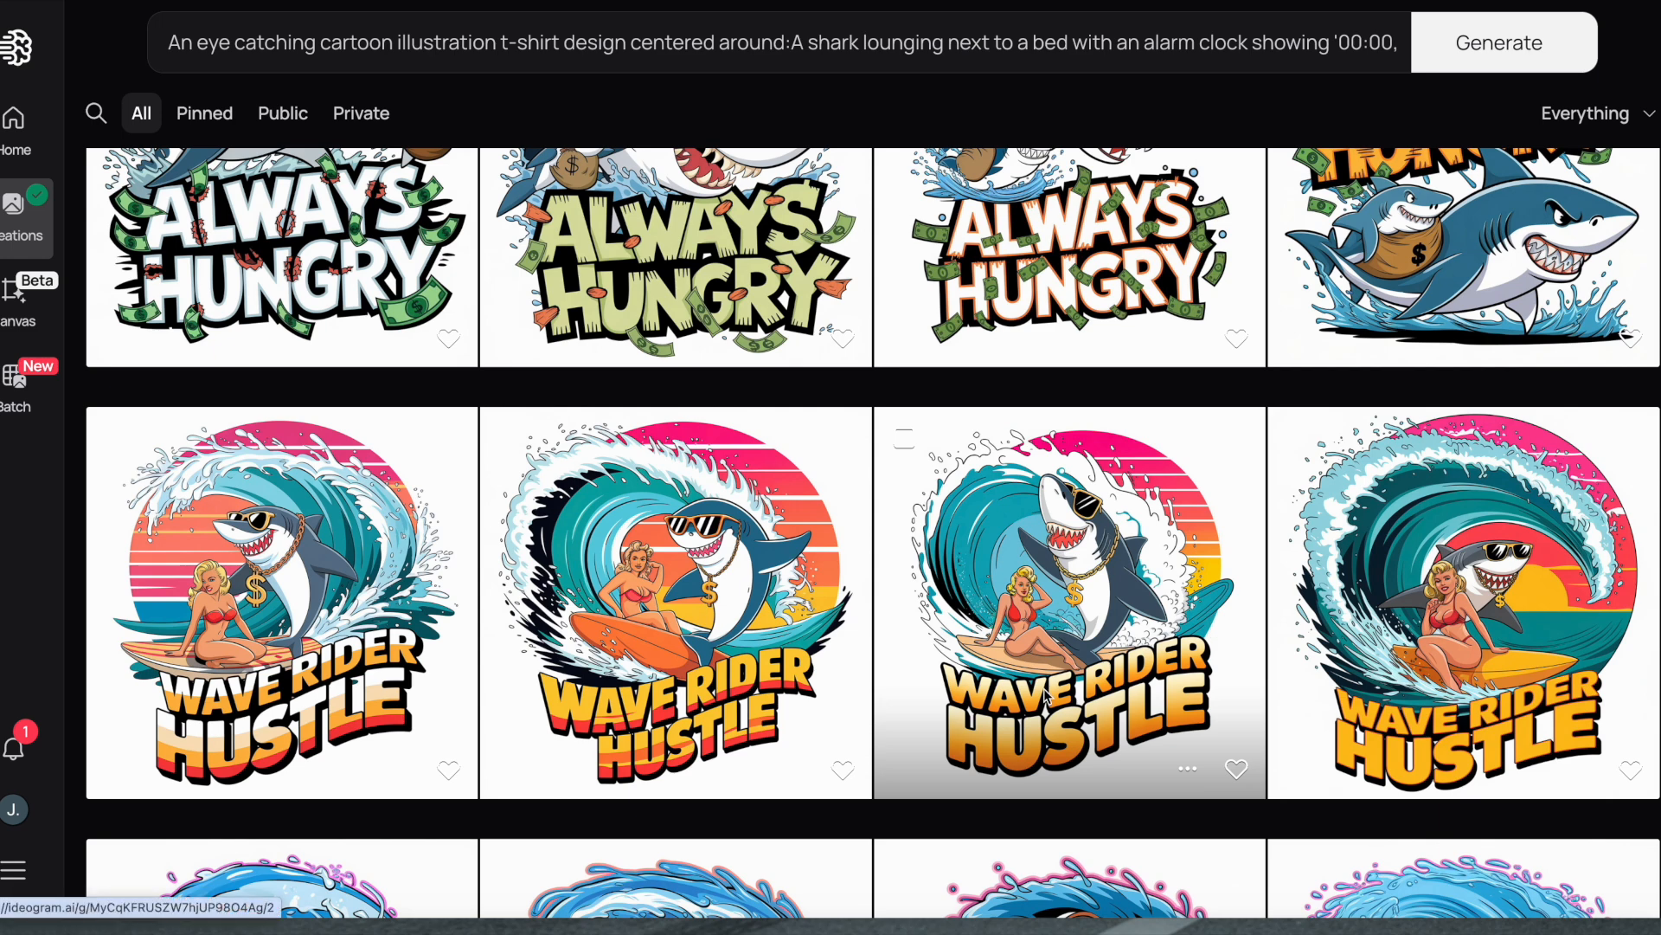
{"action": "left_click", "coordinate": [1016, 732]}
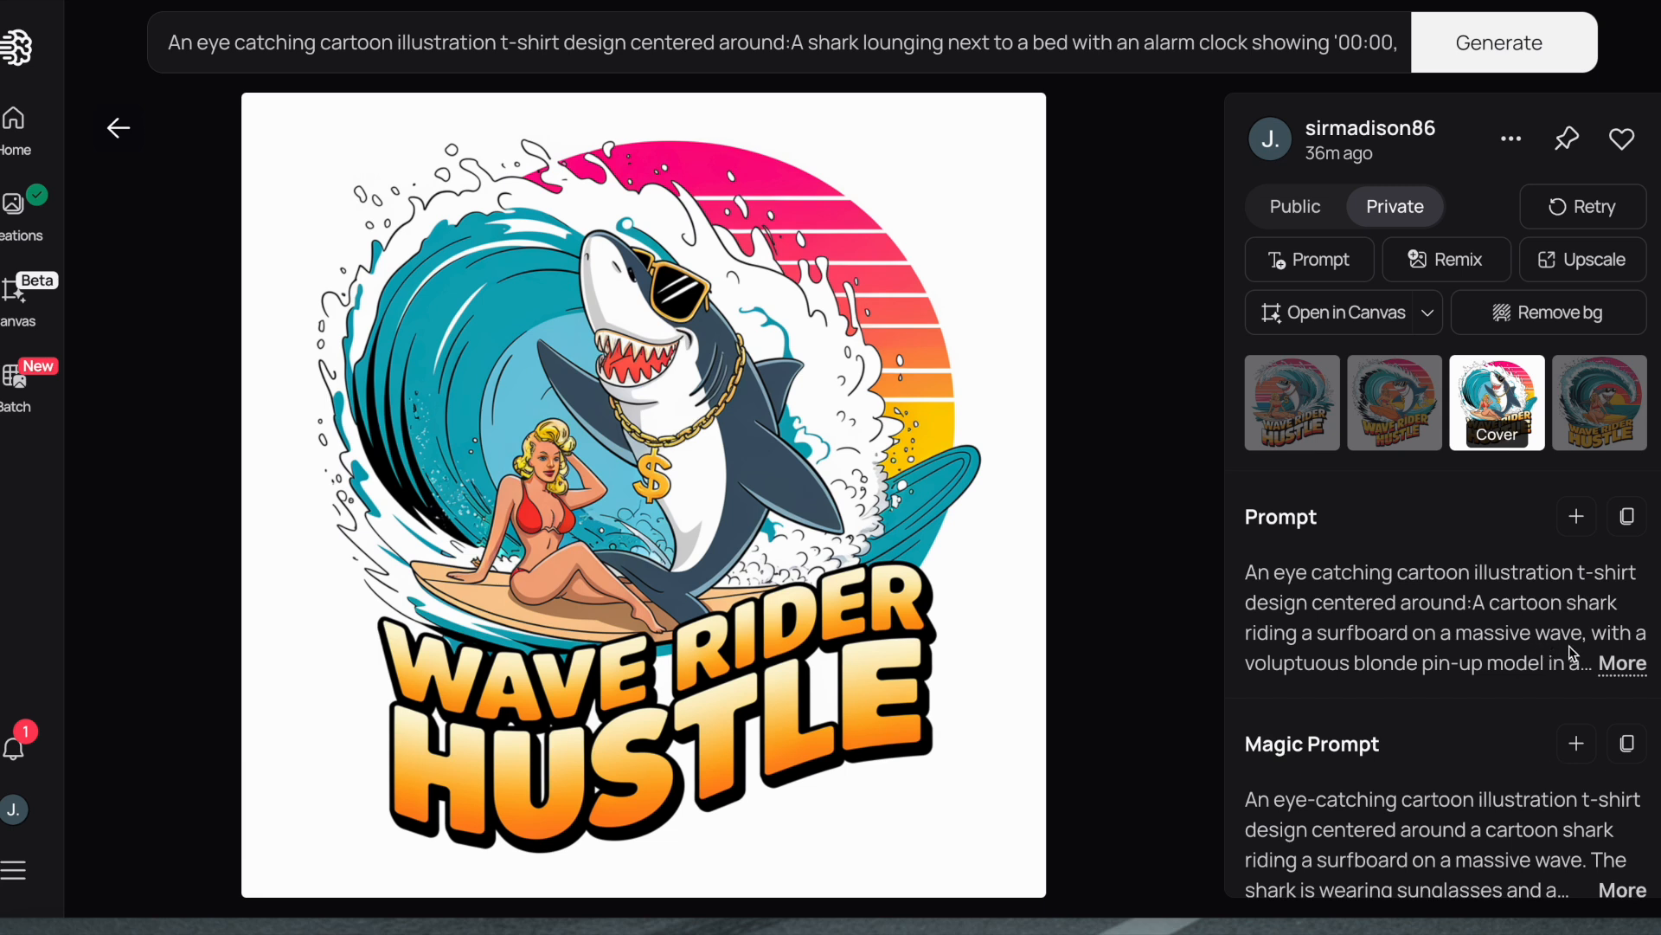
{"action": "left_click", "coordinate": [1621, 665]}
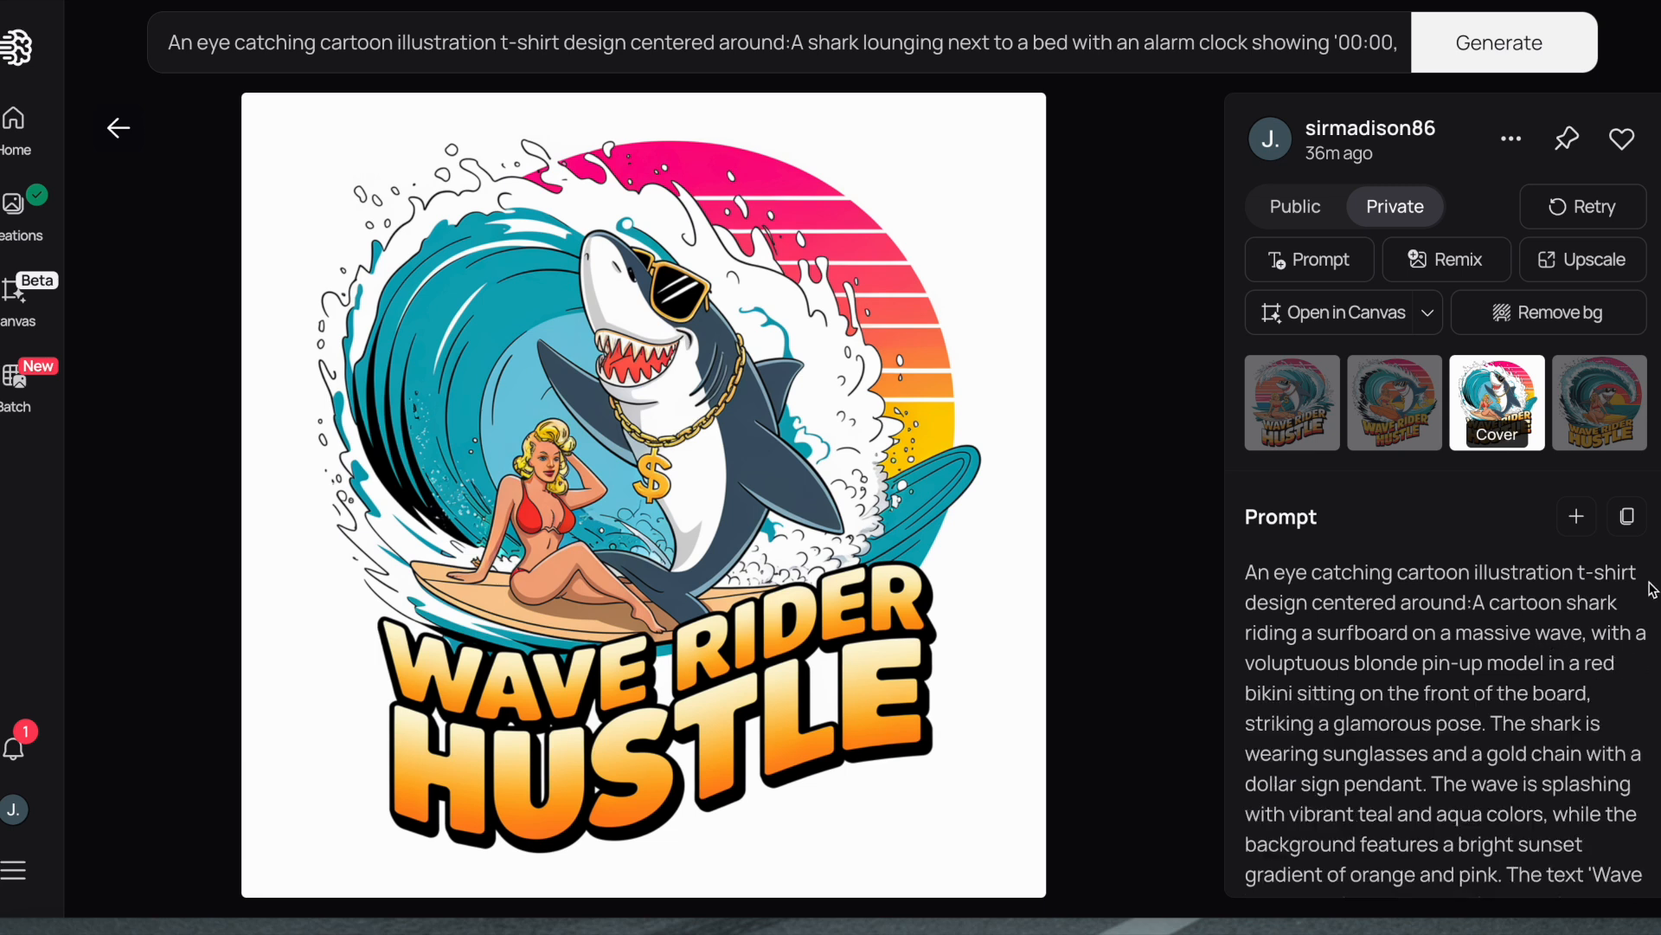
{"action": "scroll", "coordinate": [1446, 489], "scroll_direction": "down", "scroll_amount": 2}
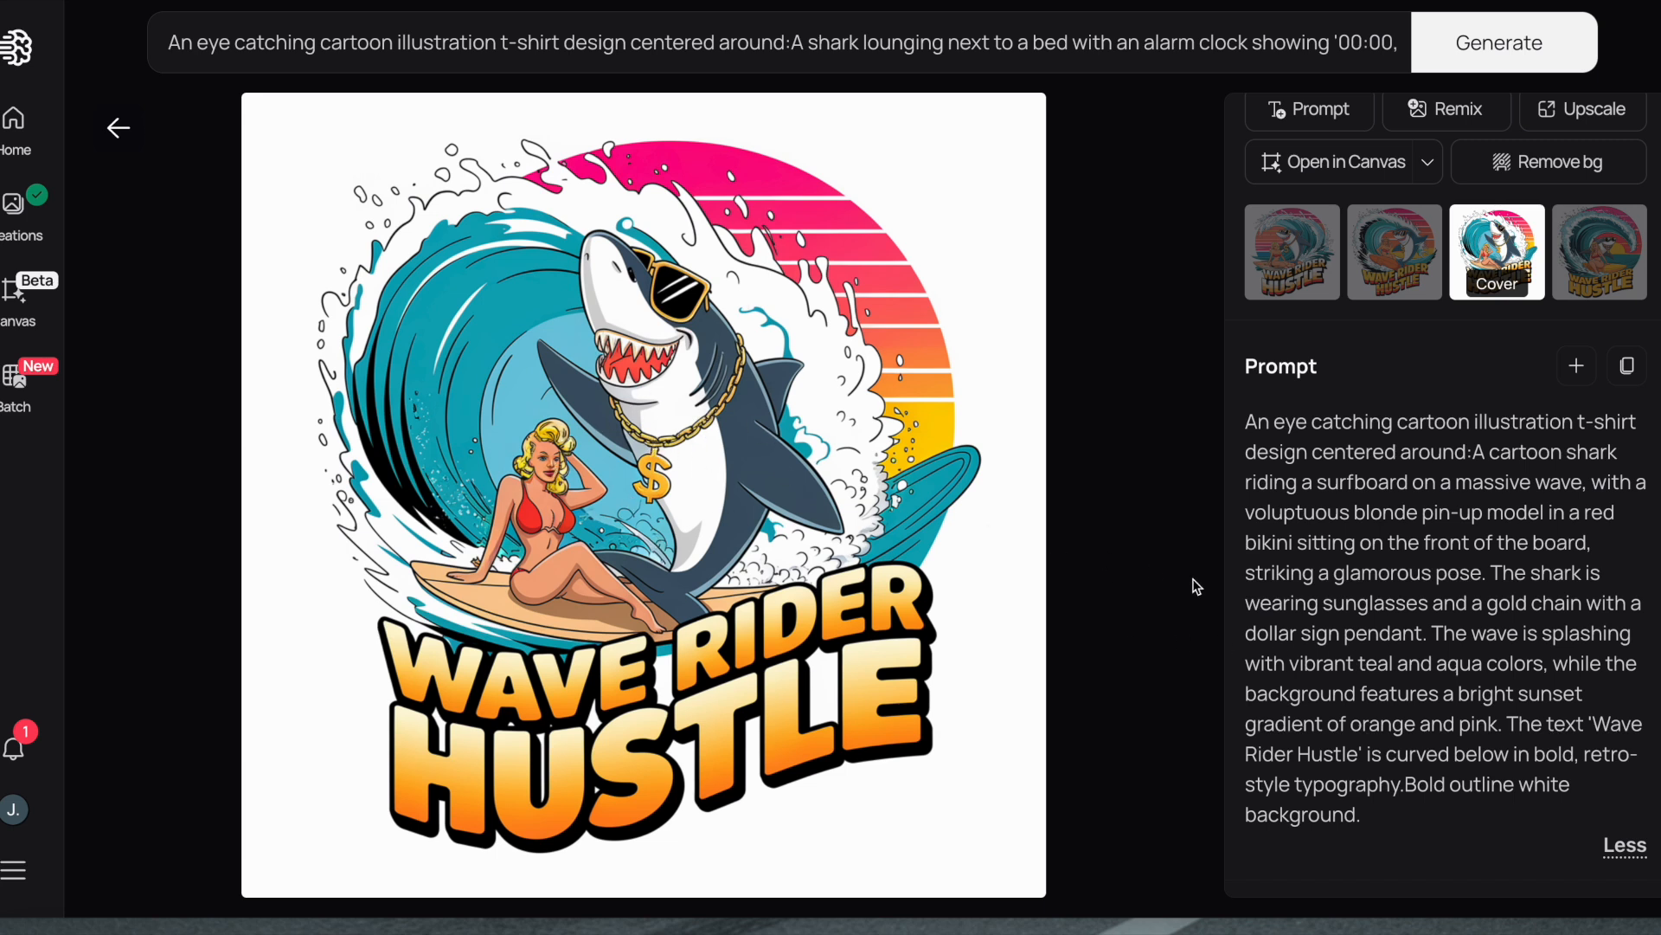
{"action": "left_click", "coordinate": [117, 129]}
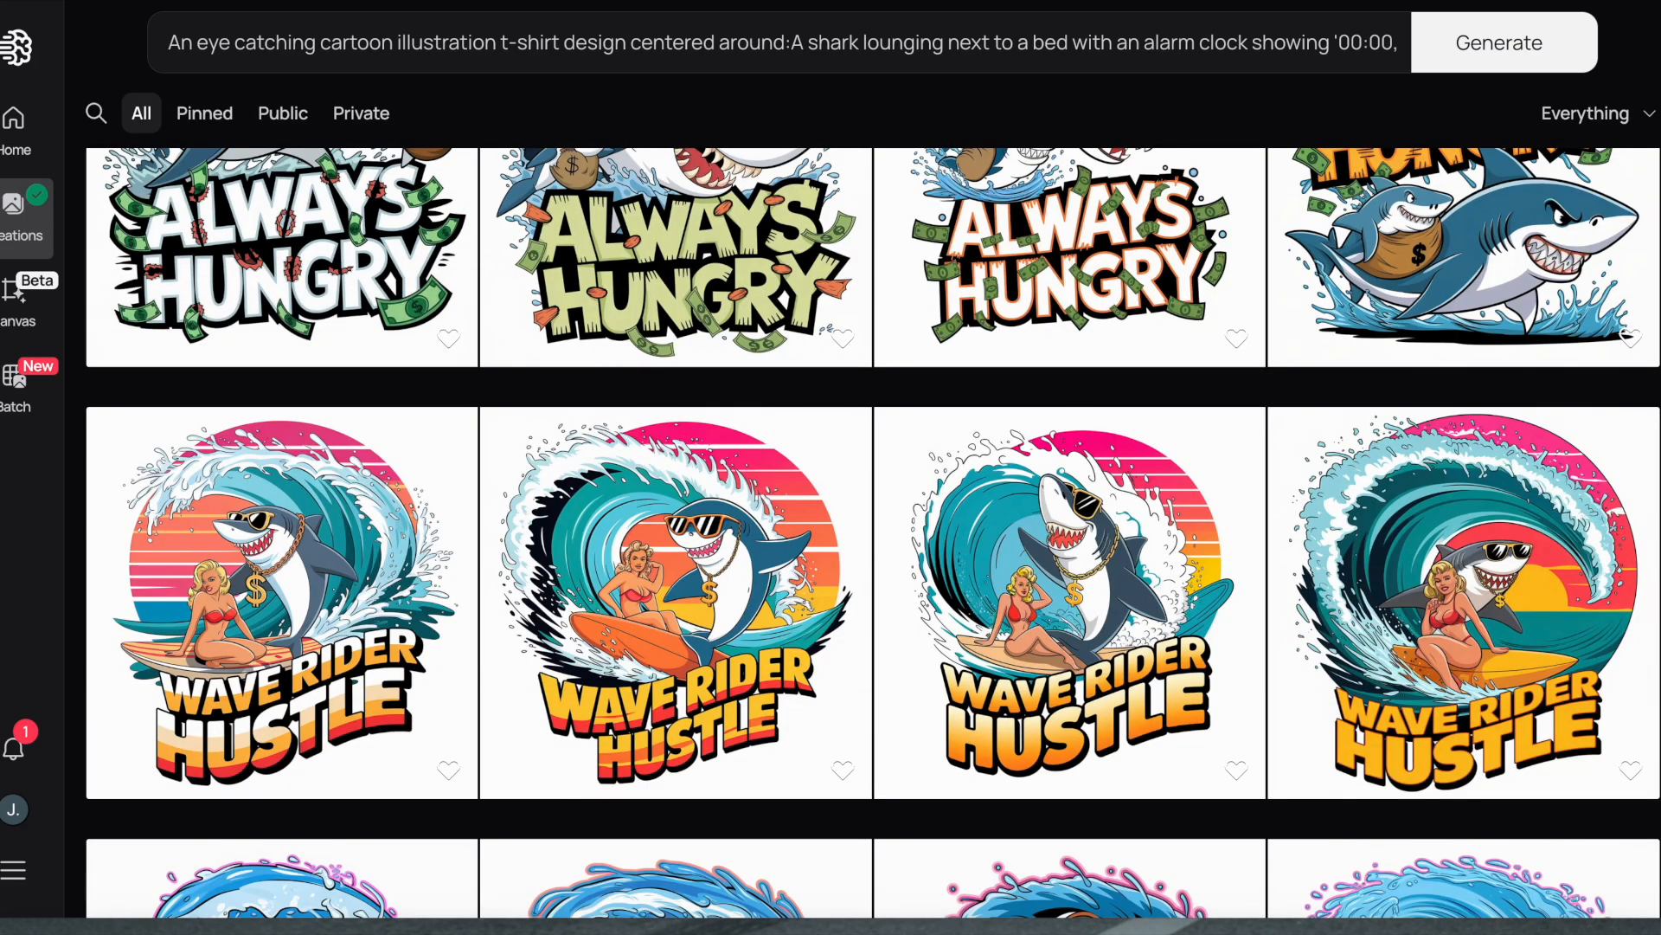
Look over the Always Hungry and Sink or Hustle designs, and read the full prompt of the FINS variation with cash on the waterline.
{"action": "scroll", "coordinate": [1168, 668], "scroll_direction": "up", "scroll_amount": 4}
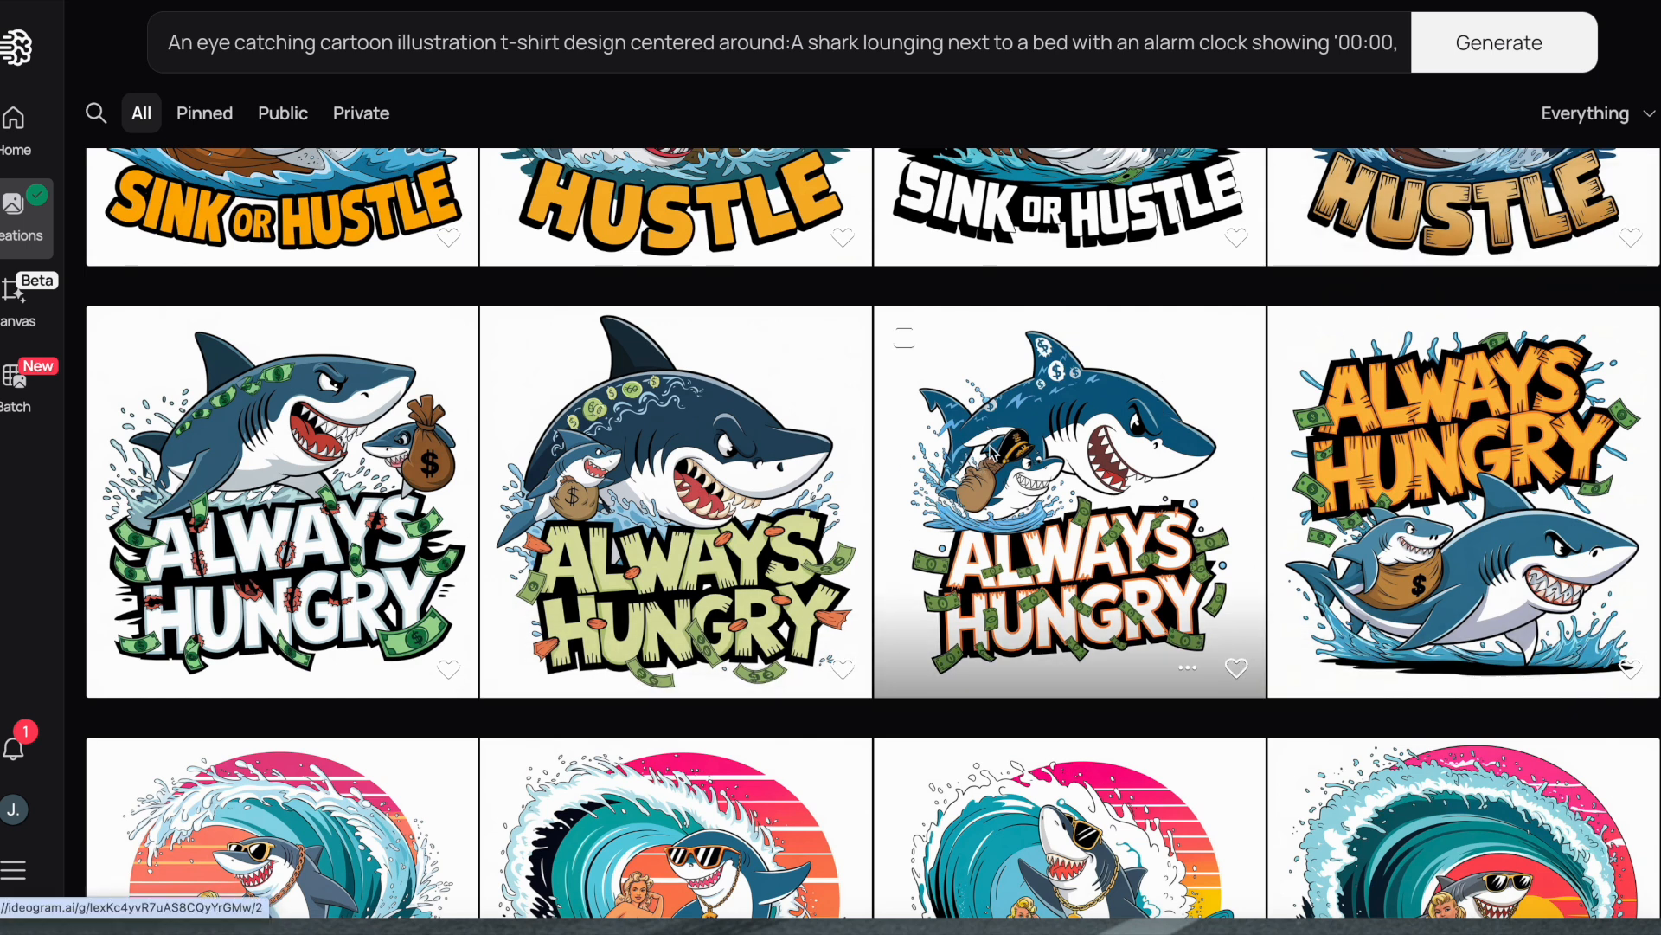
{"action": "scroll", "coordinate": [1291, 513], "scroll_direction": "up", "scroll_amount": 8}
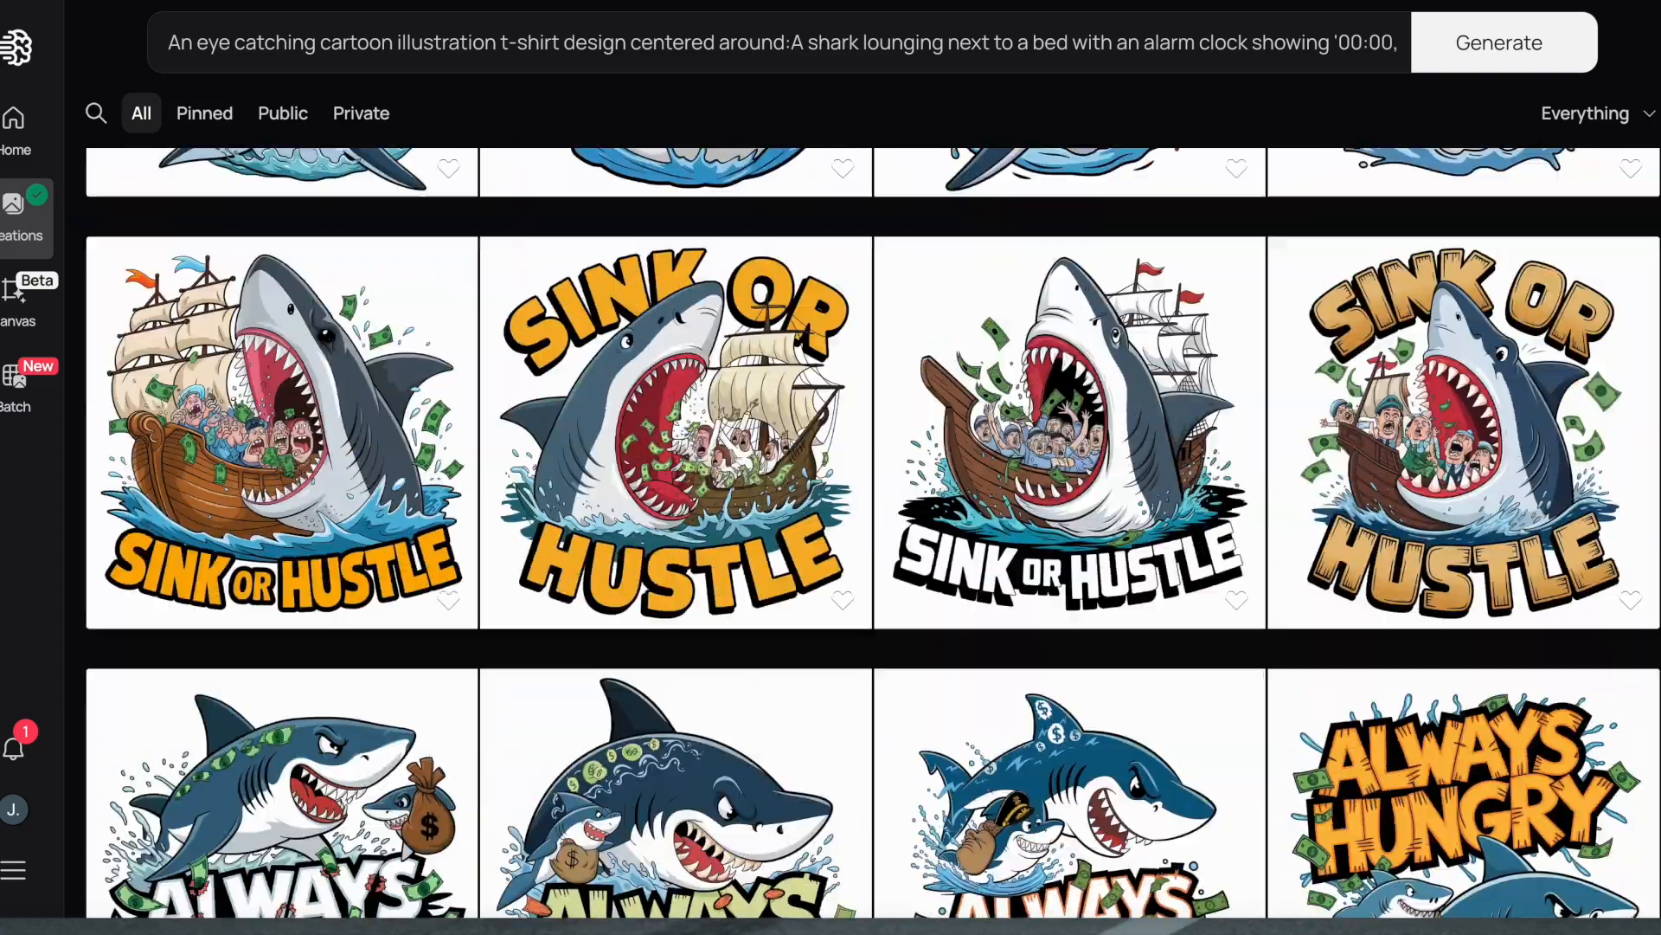
{"action": "scroll", "coordinate": [1291, 512], "scroll_direction": "down", "scroll_amount": 5}
{"action": "scroll", "coordinate": [873, 535], "scroll_direction": "up", "scroll_amount": 3}
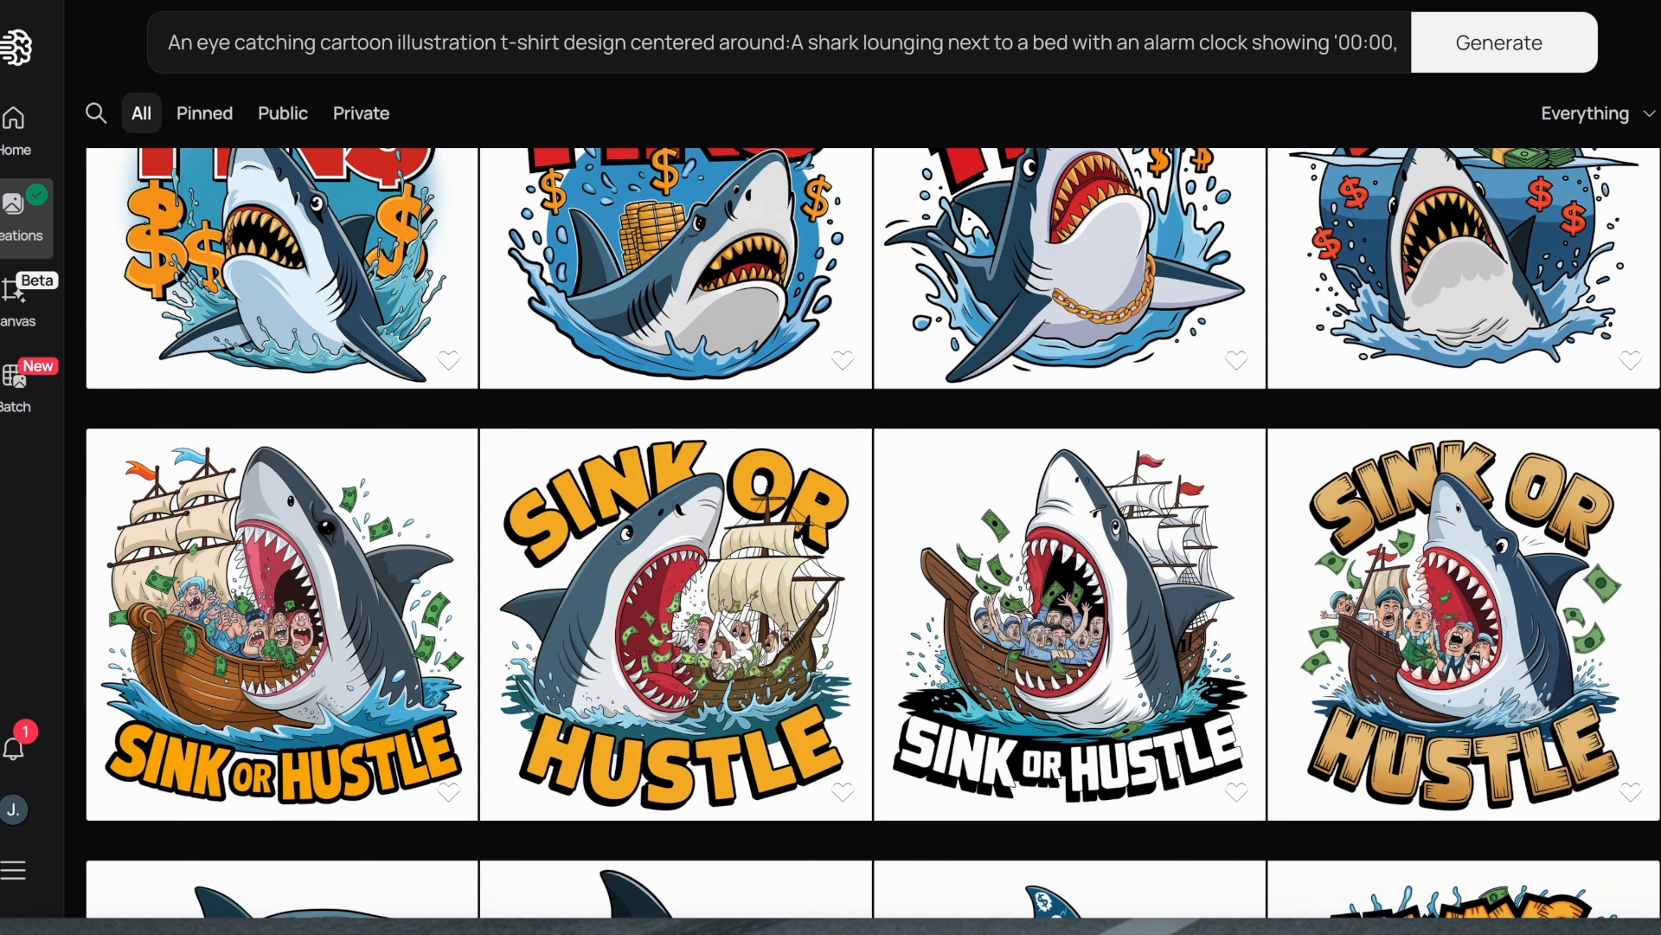
{"action": "scroll", "coordinate": [492, 657], "scroll_direction": "up", "scroll_amount": 8}
{"action": "scroll", "coordinate": [1473, 432], "scroll_direction": "down", "scroll_amount": 6}
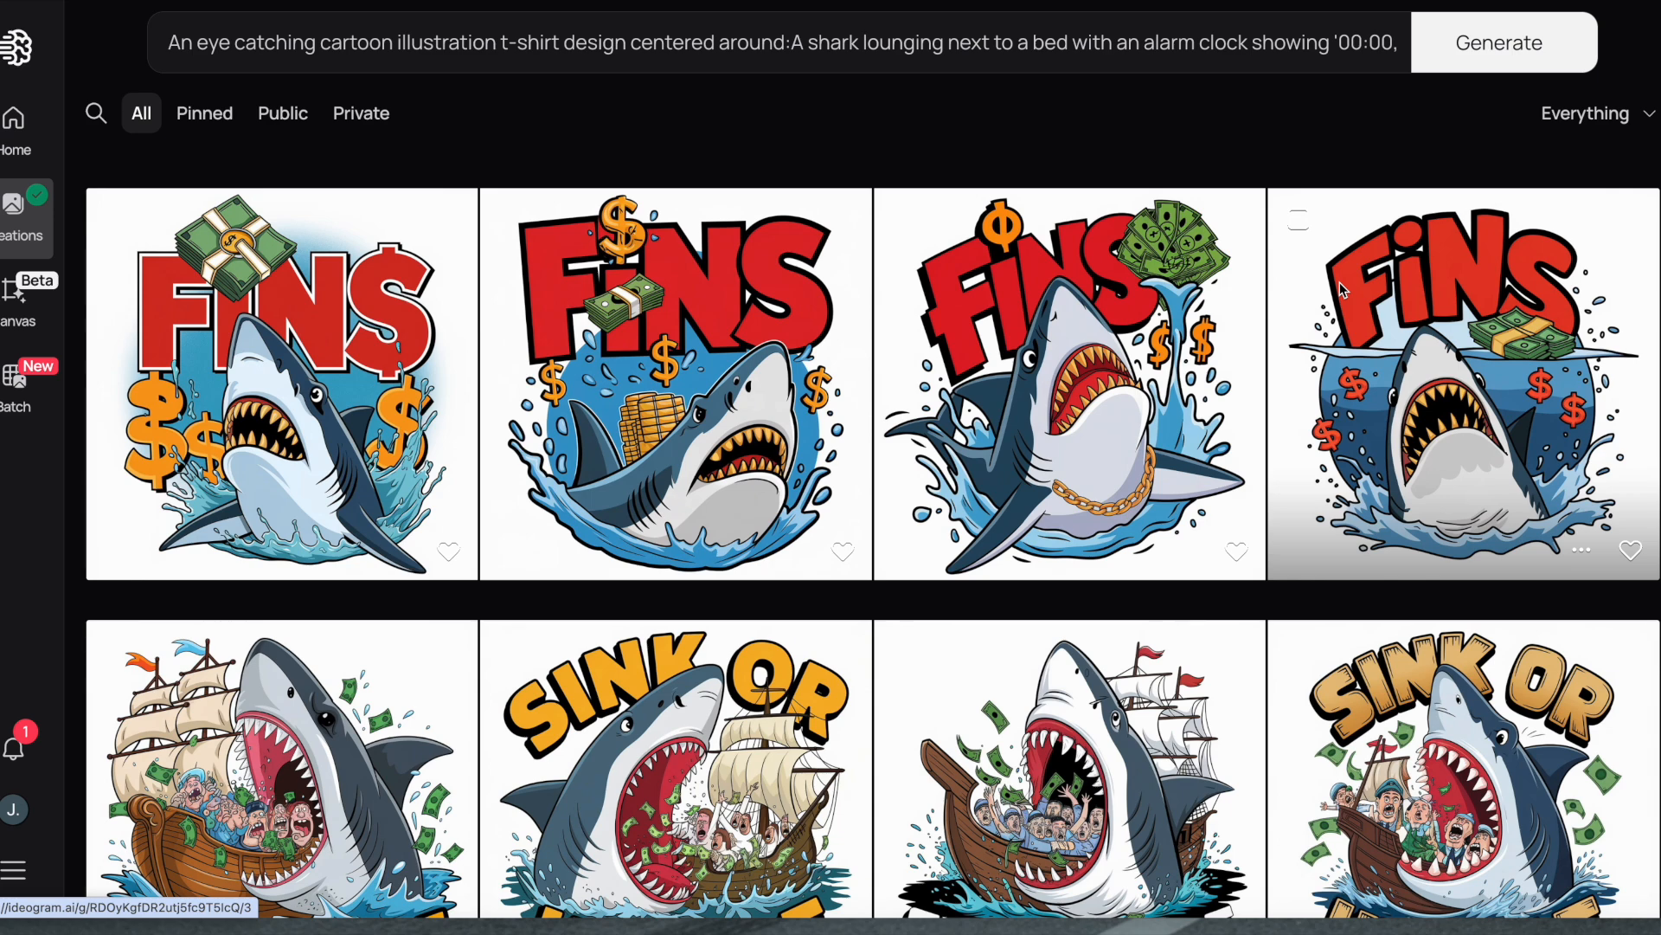
{"action": "left_click", "coordinate": [1375, 430]}
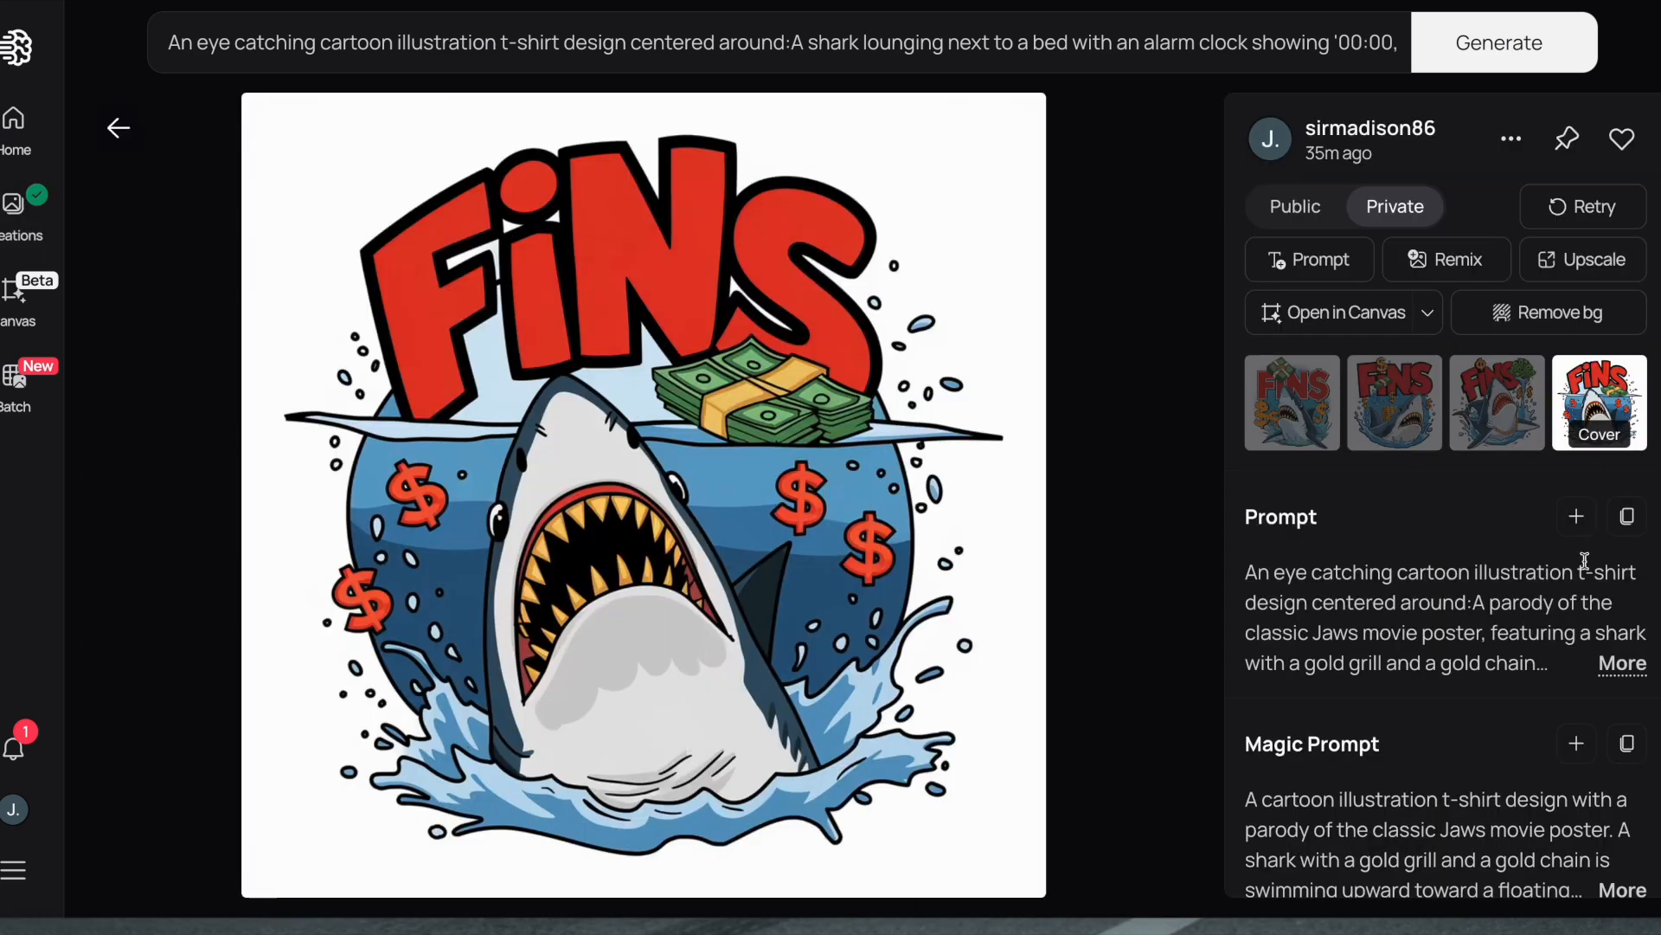
{"action": "left_click", "coordinate": [1618, 666]}
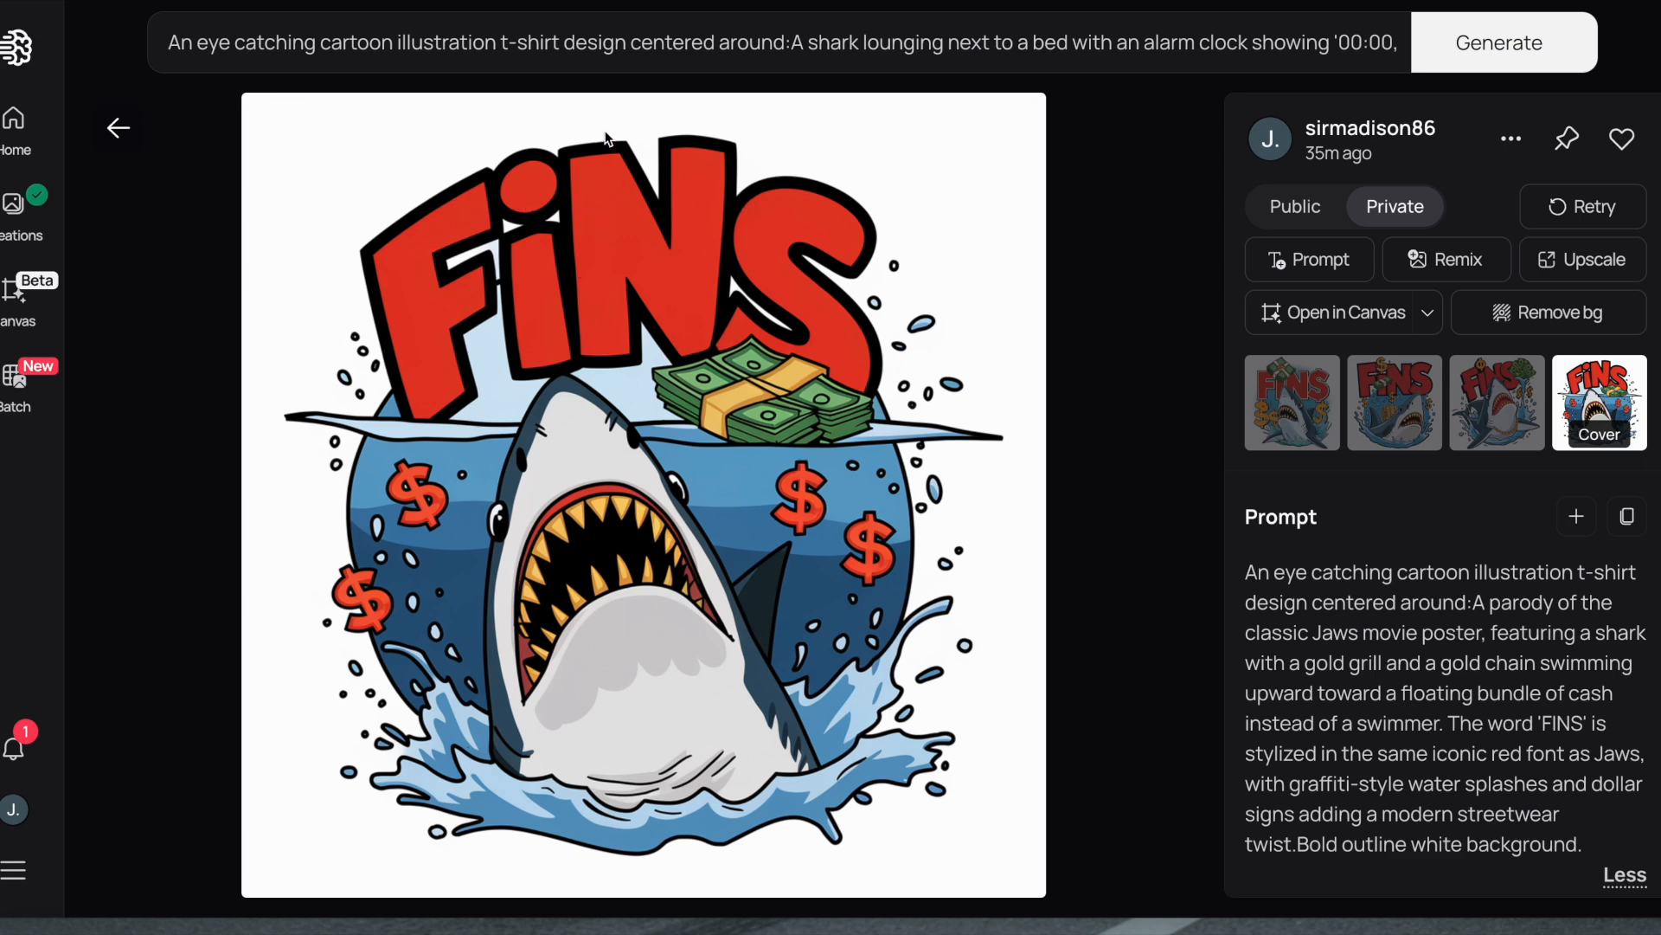
{"action": "left_click", "coordinate": [121, 130]}
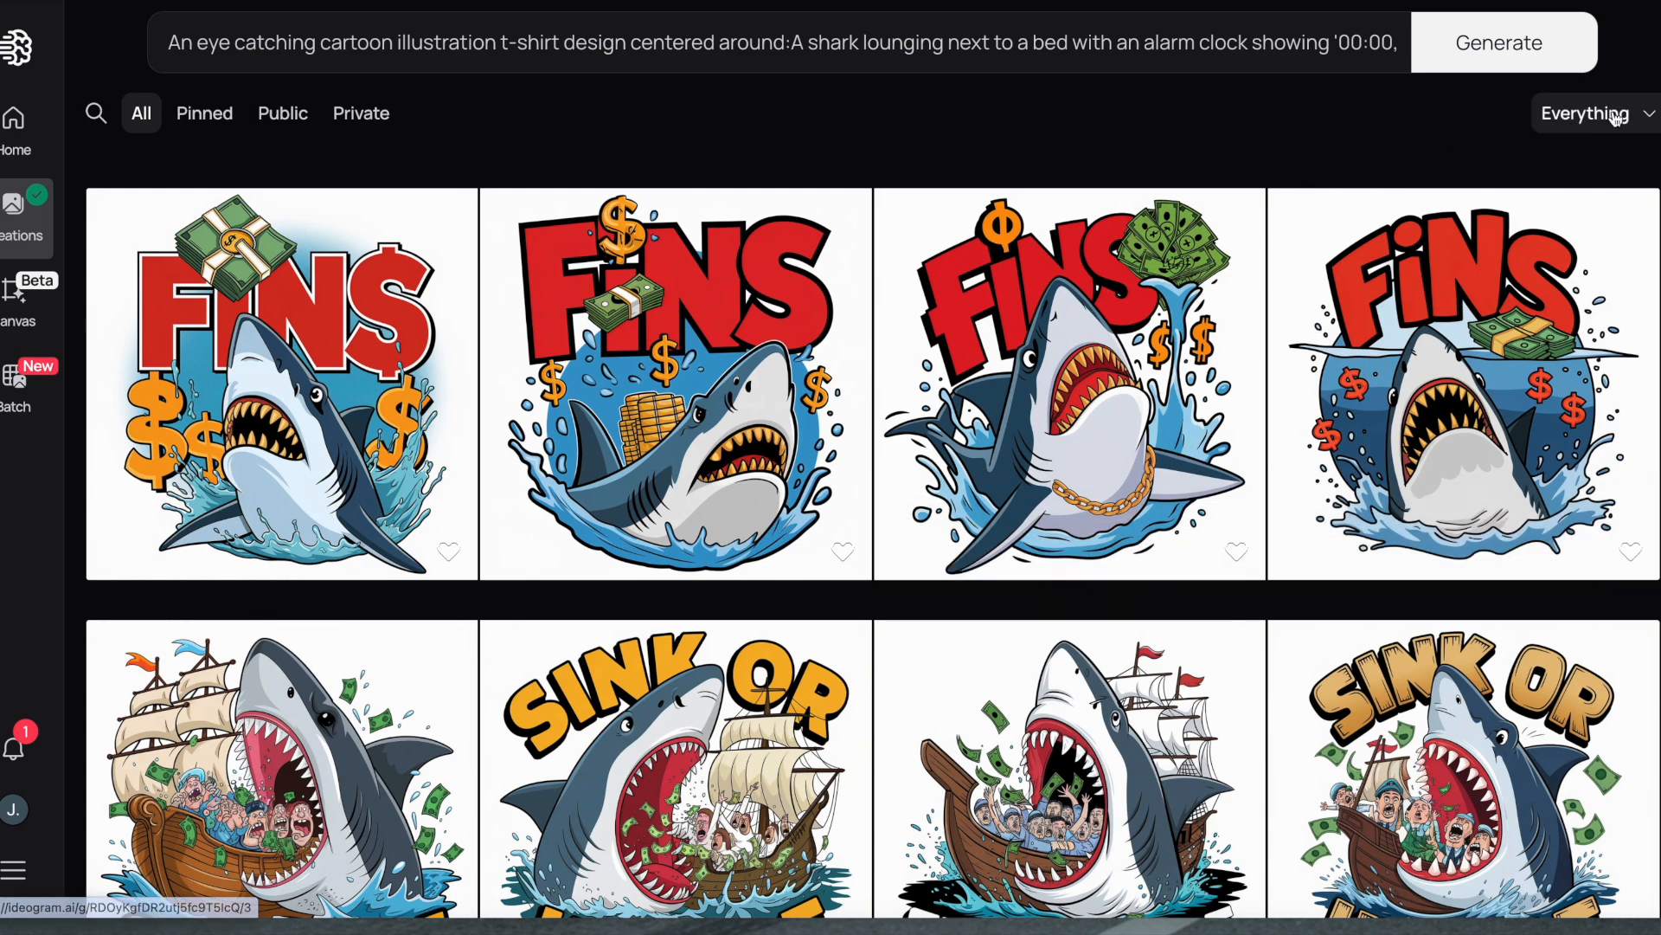
Compare the variations of the Sink or Hustle, FINS and Sleep When I Die designs in the creations.
{"action": "scroll", "coordinate": [873, 533], "scroll_direction": "down", "scroll_amount": 3}
{"action": "scroll", "coordinate": [873, 533], "scroll_direction": "up", "scroll_amount": 1}
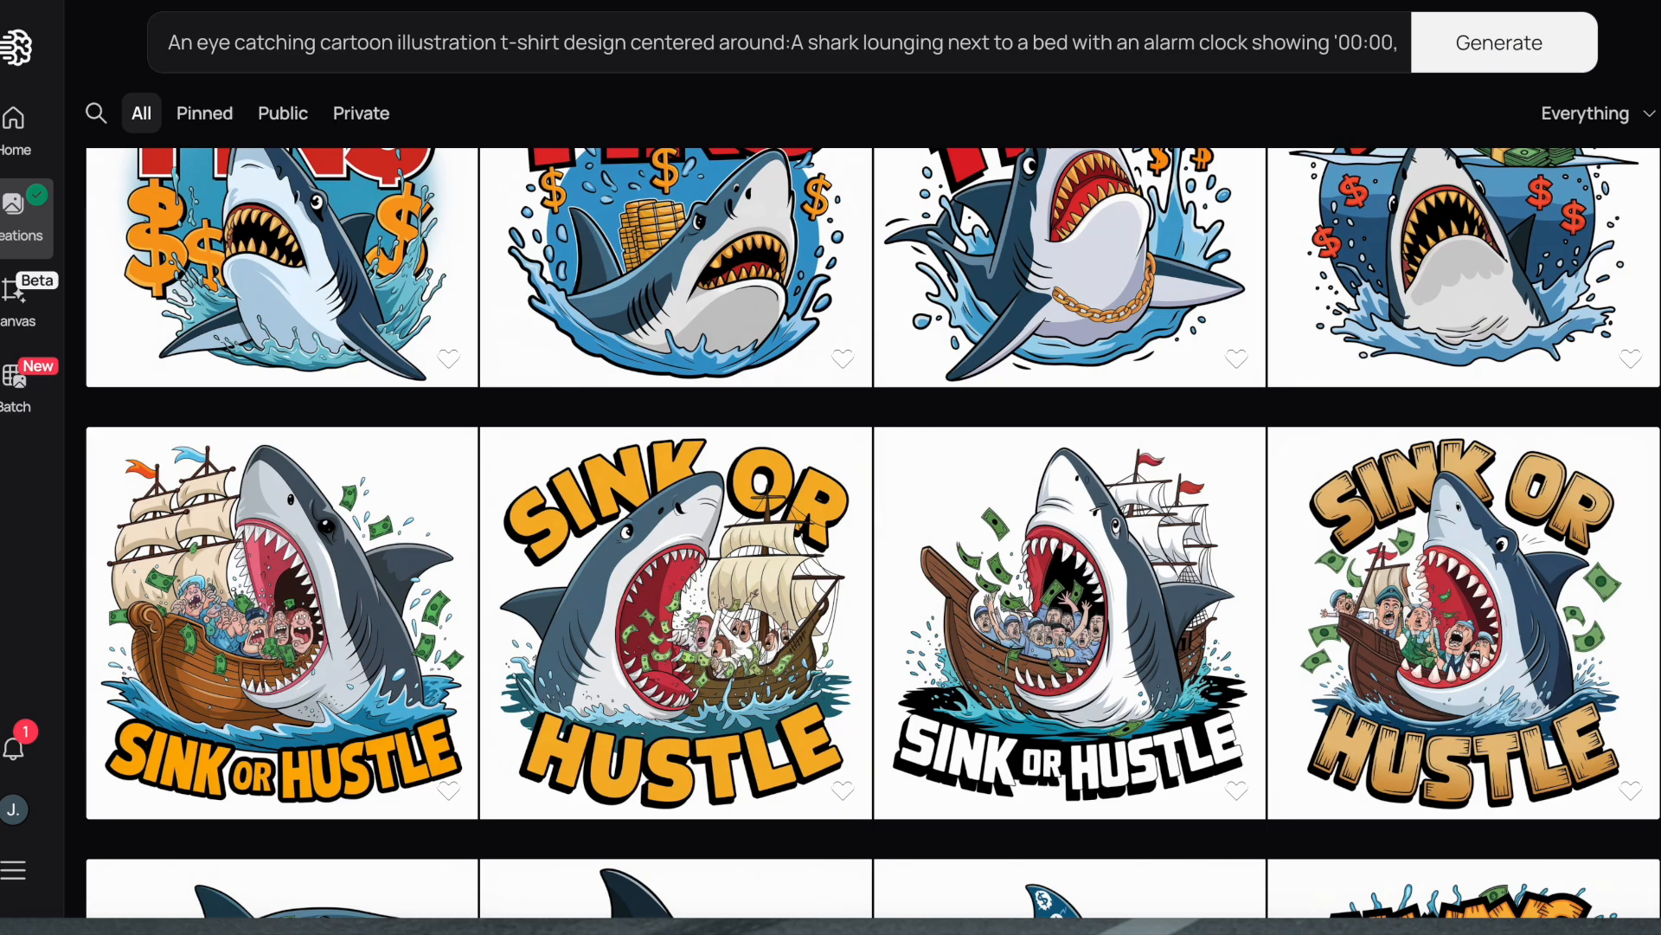
{"action": "scroll", "coordinate": [873, 533], "scroll_direction": "up", "scroll_amount": 4}
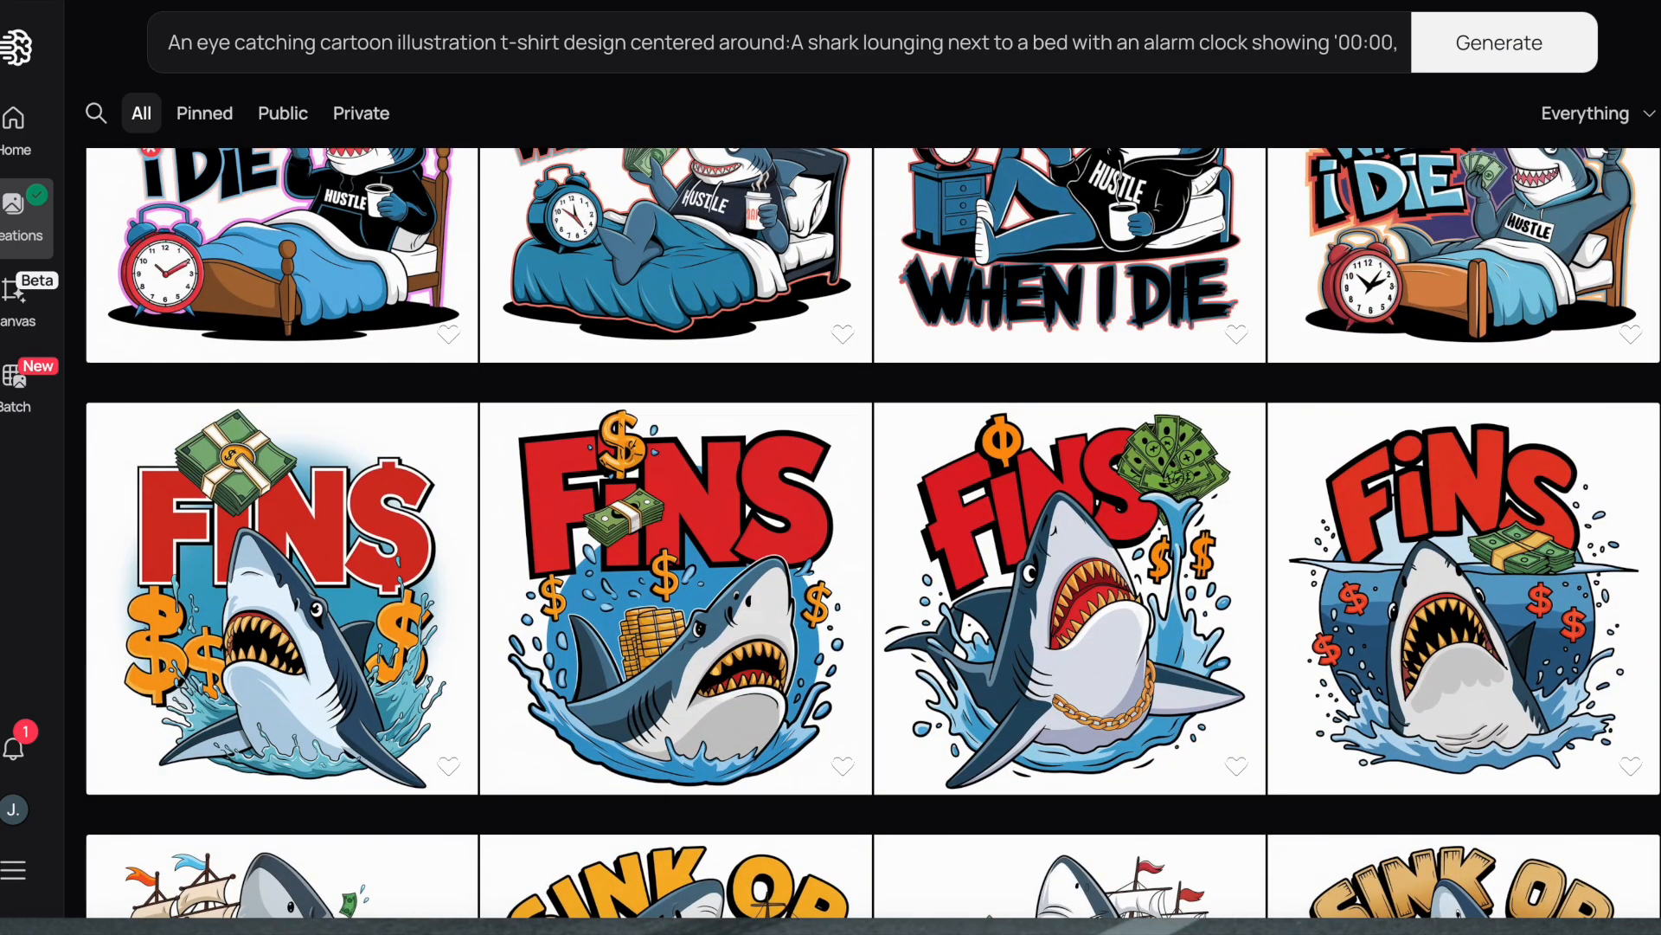
{"action": "scroll", "coordinate": [873, 533], "scroll_direction": "down", "scroll_amount": 4}
{"action": "scroll", "coordinate": [874, 533], "scroll_direction": "up", "scroll_amount": 4}
{"action": "scroll", "coordinate": [873, 533], "scroll_direction": "up", "scroll_amount": 1}
{"action": "scroll", "coordinate": [873, 533], "scroll_direction": "down", "scroll_amount": 7}
{"action": "scroll", "coordinate": [873, 533], "scroll_direction": "up", "scroll_amount": 8}
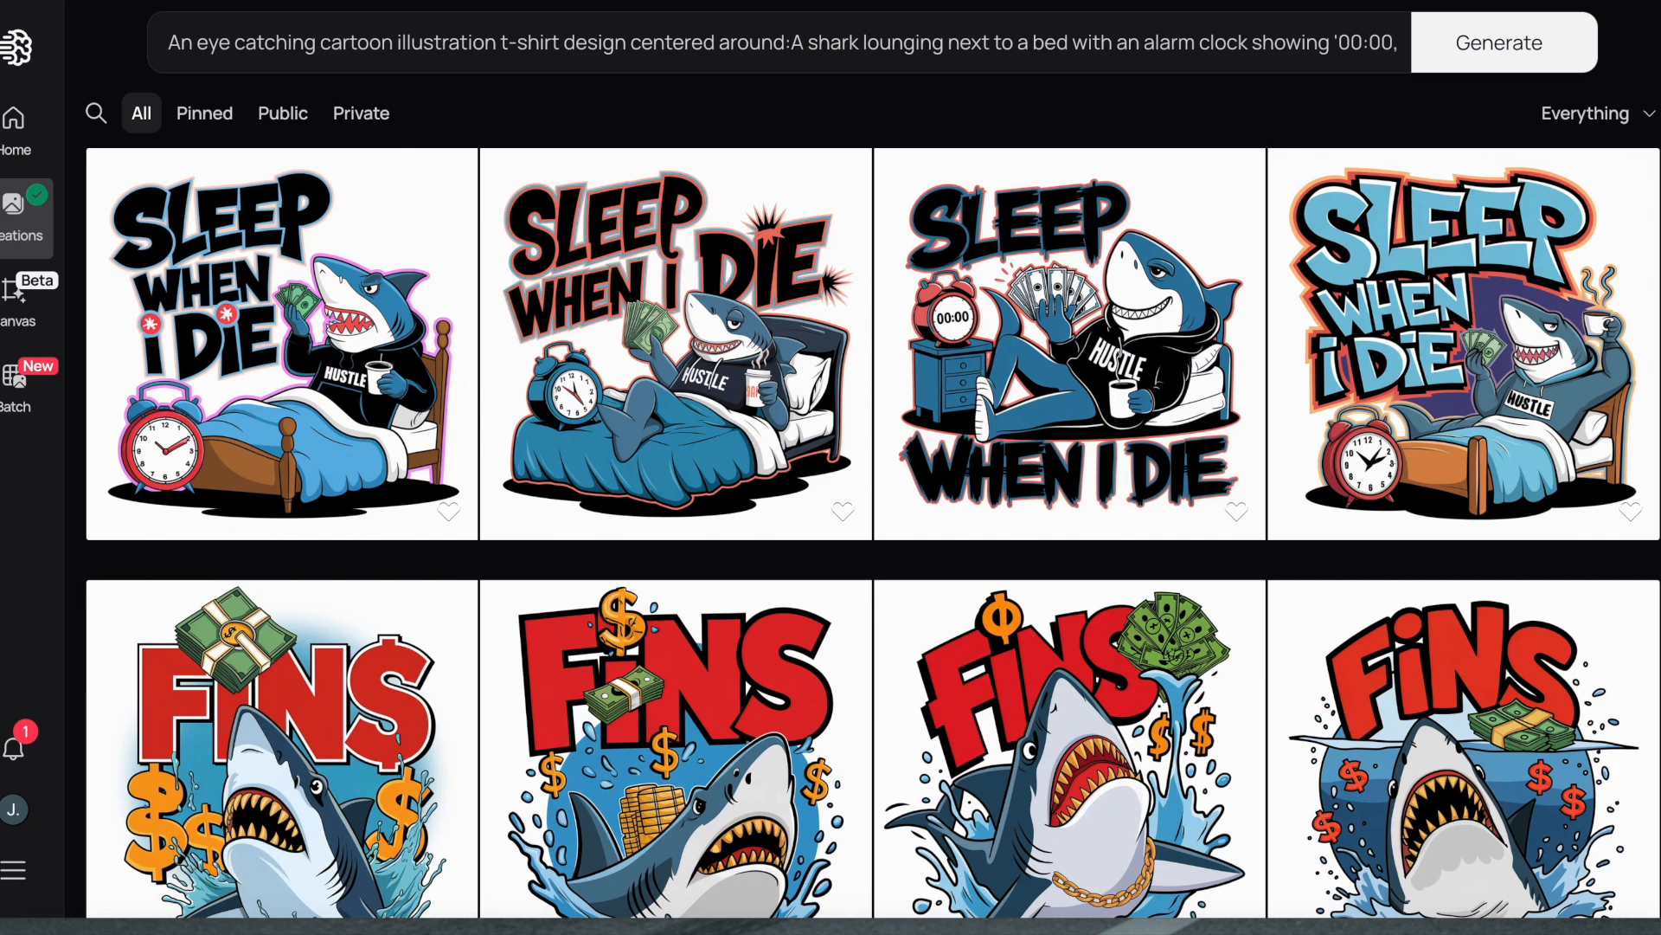
Reopen the FINS variation with cash on the waterline and download it to the Clipart folder.
{"action": "scroll", "coordinate": [873, 533], "scroll_direction": "down", "scroll_amount": 2}
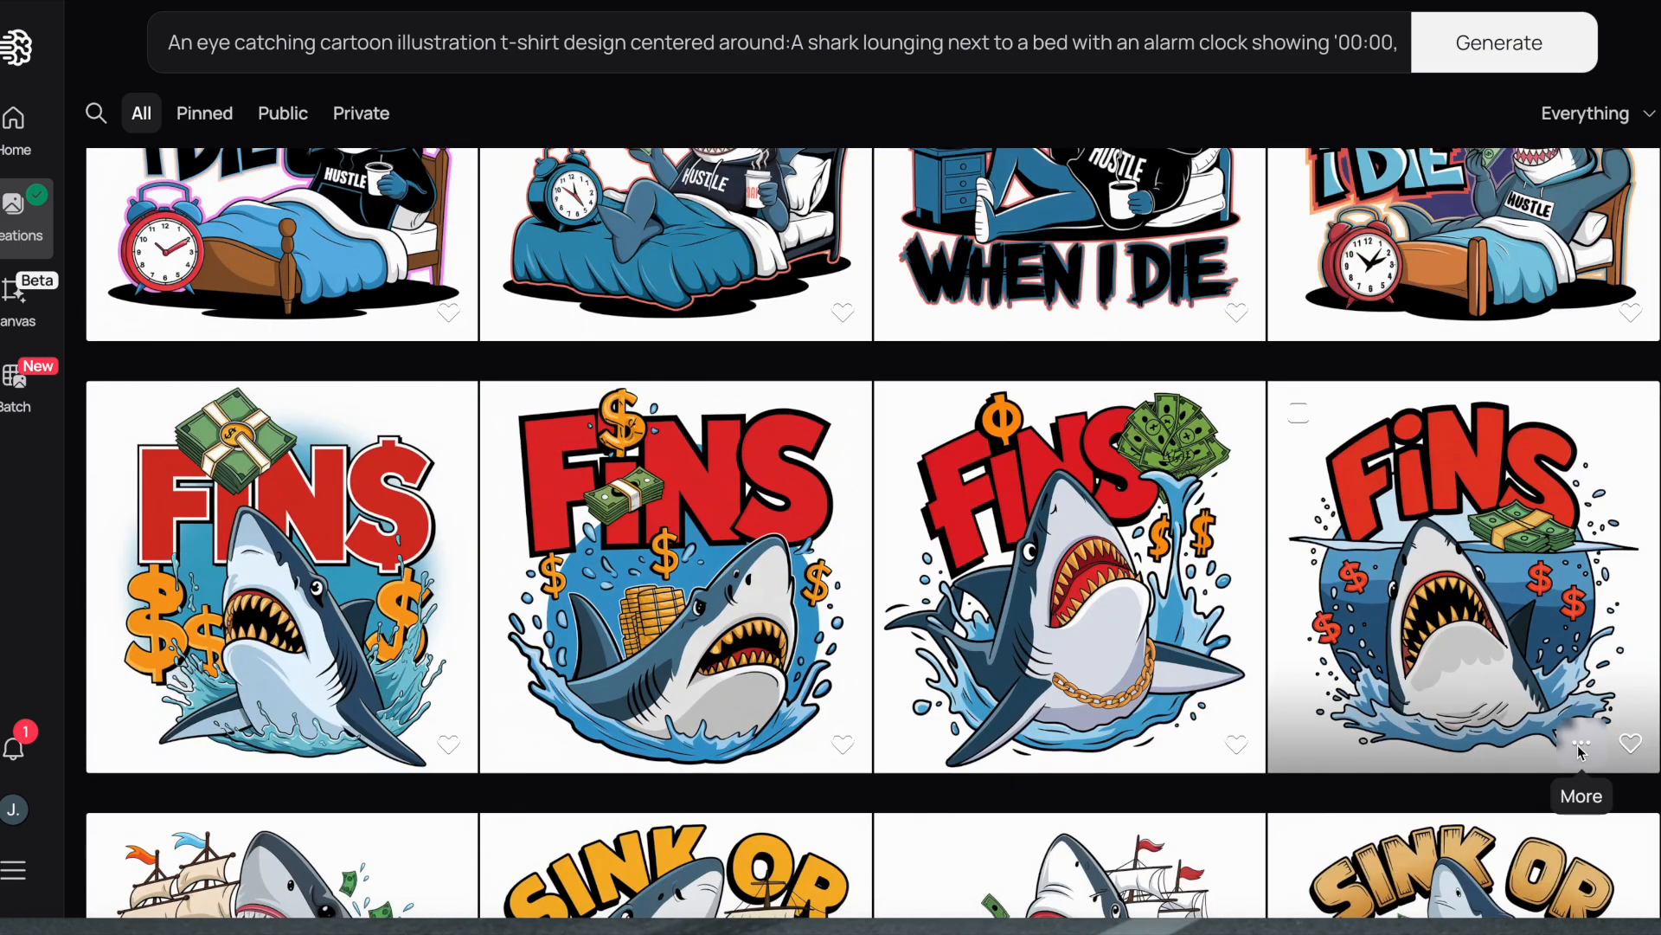
{"action": "left_click", "coordinate": [1582, 746]}
{"action": "left_click", "coordinate": [1269, 500]}
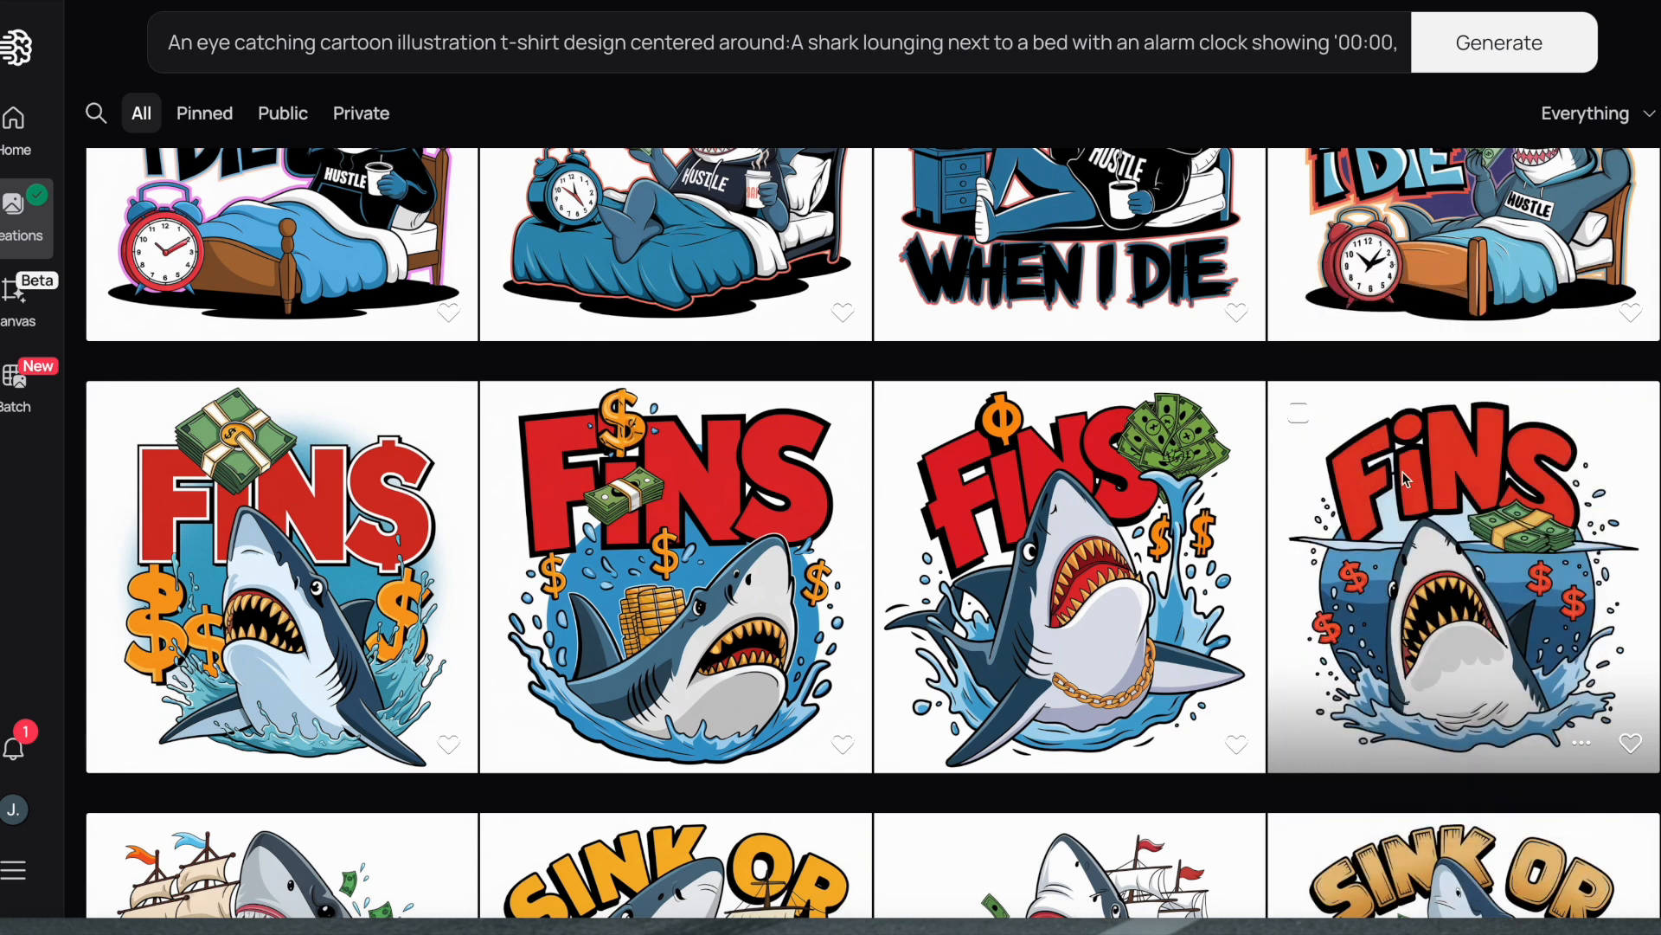
{"action": "left_click", "coordinate": [1459, 543]}
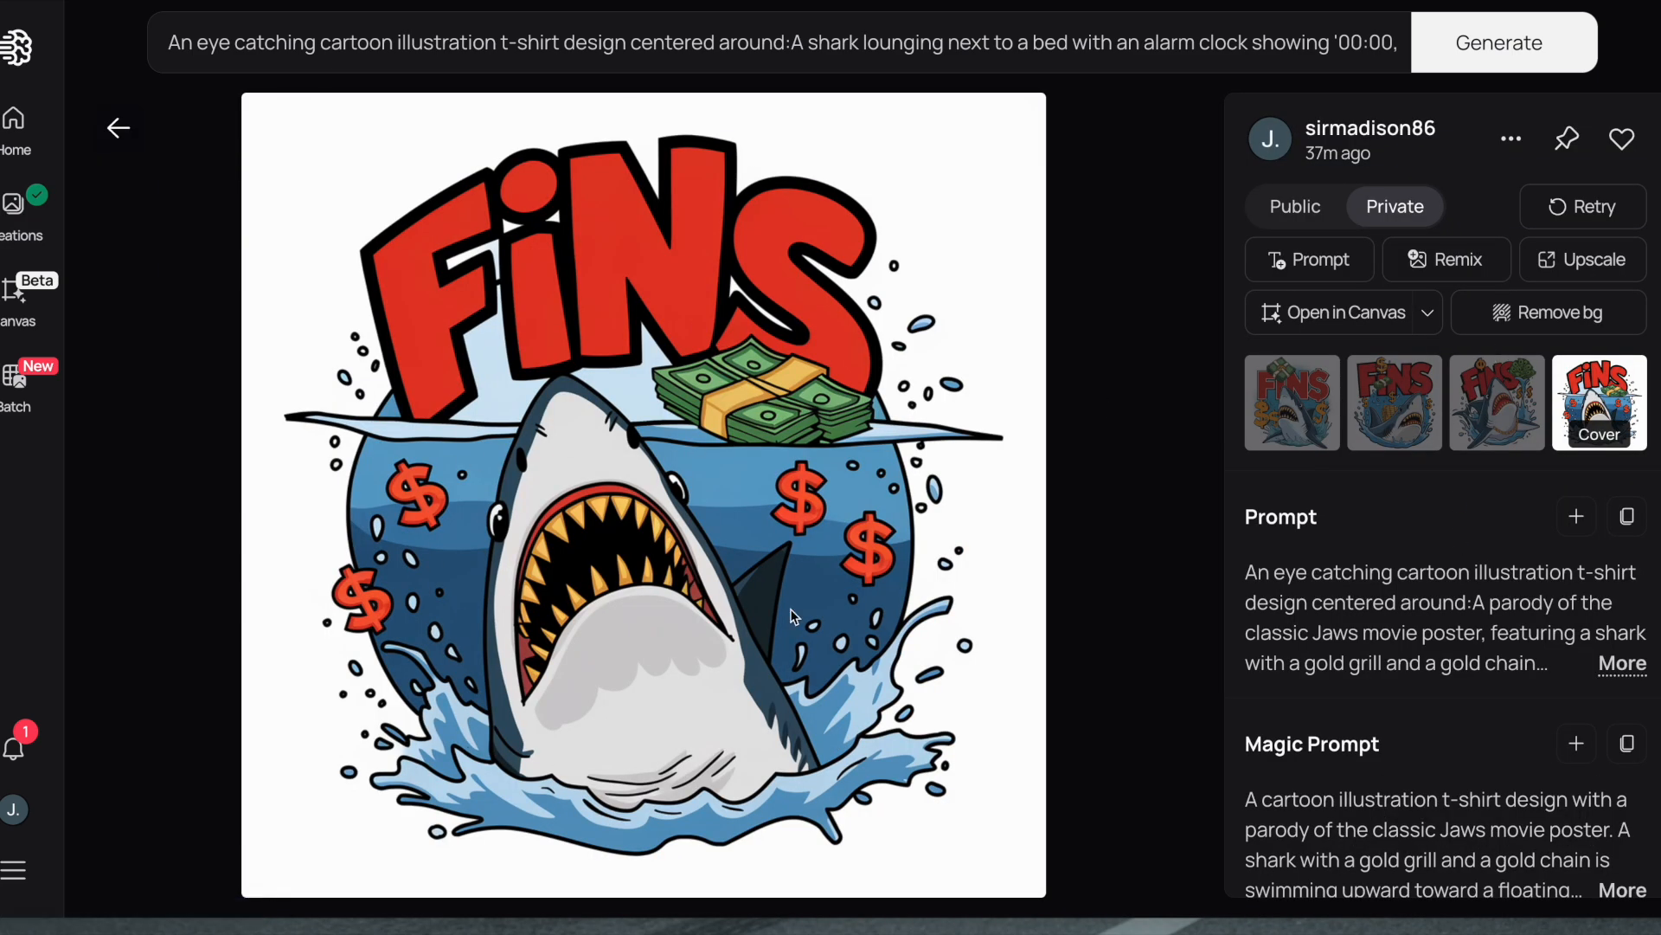
{"action": "left_click", "coordinate": [1514, 139]}
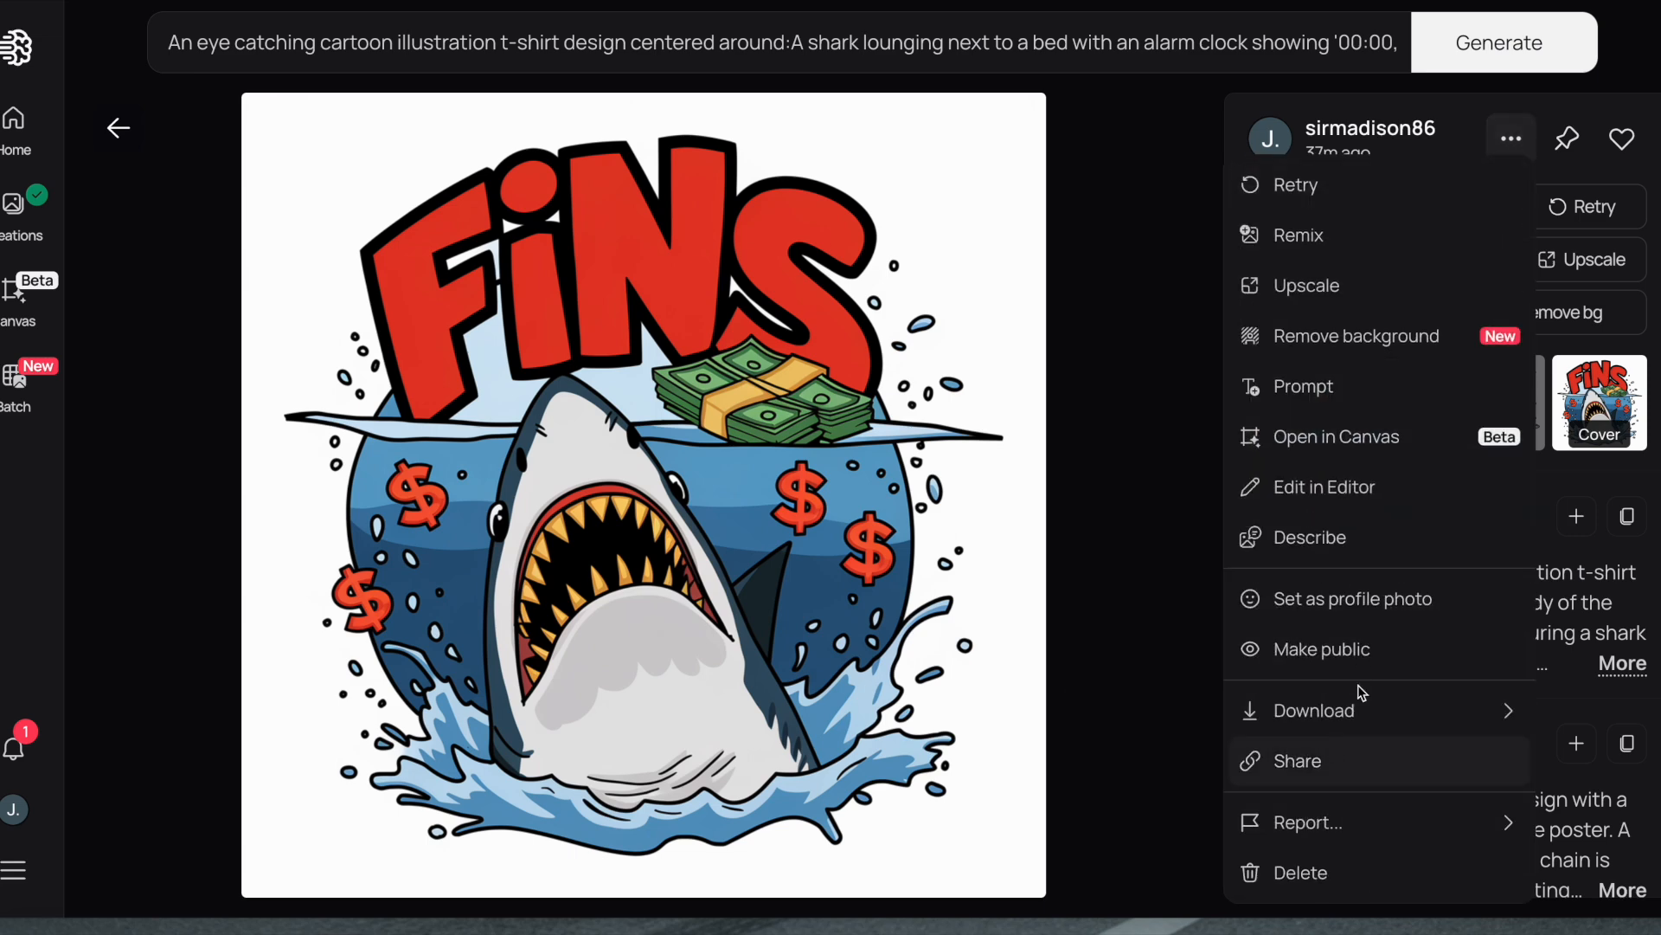
{"action": "left_click", "coordinate": [1507, 143]}
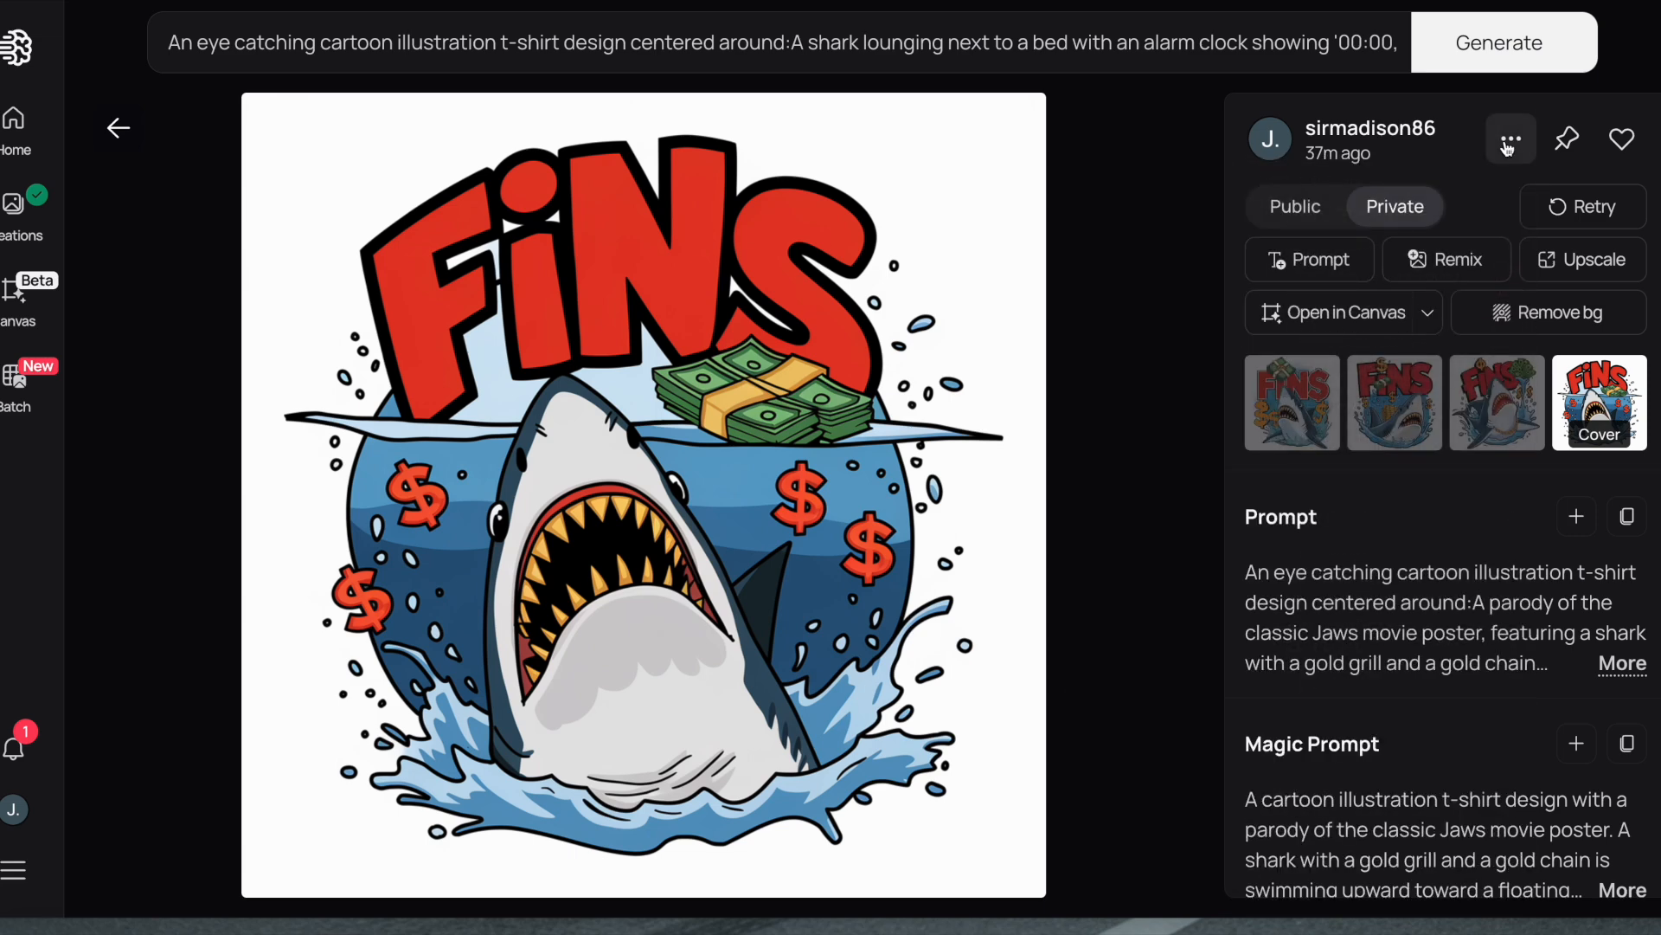
{"action": "left_click", "coordinate": [1508, 144]}
{"action": "mouse_move", "coordinate": [1350, 710]}
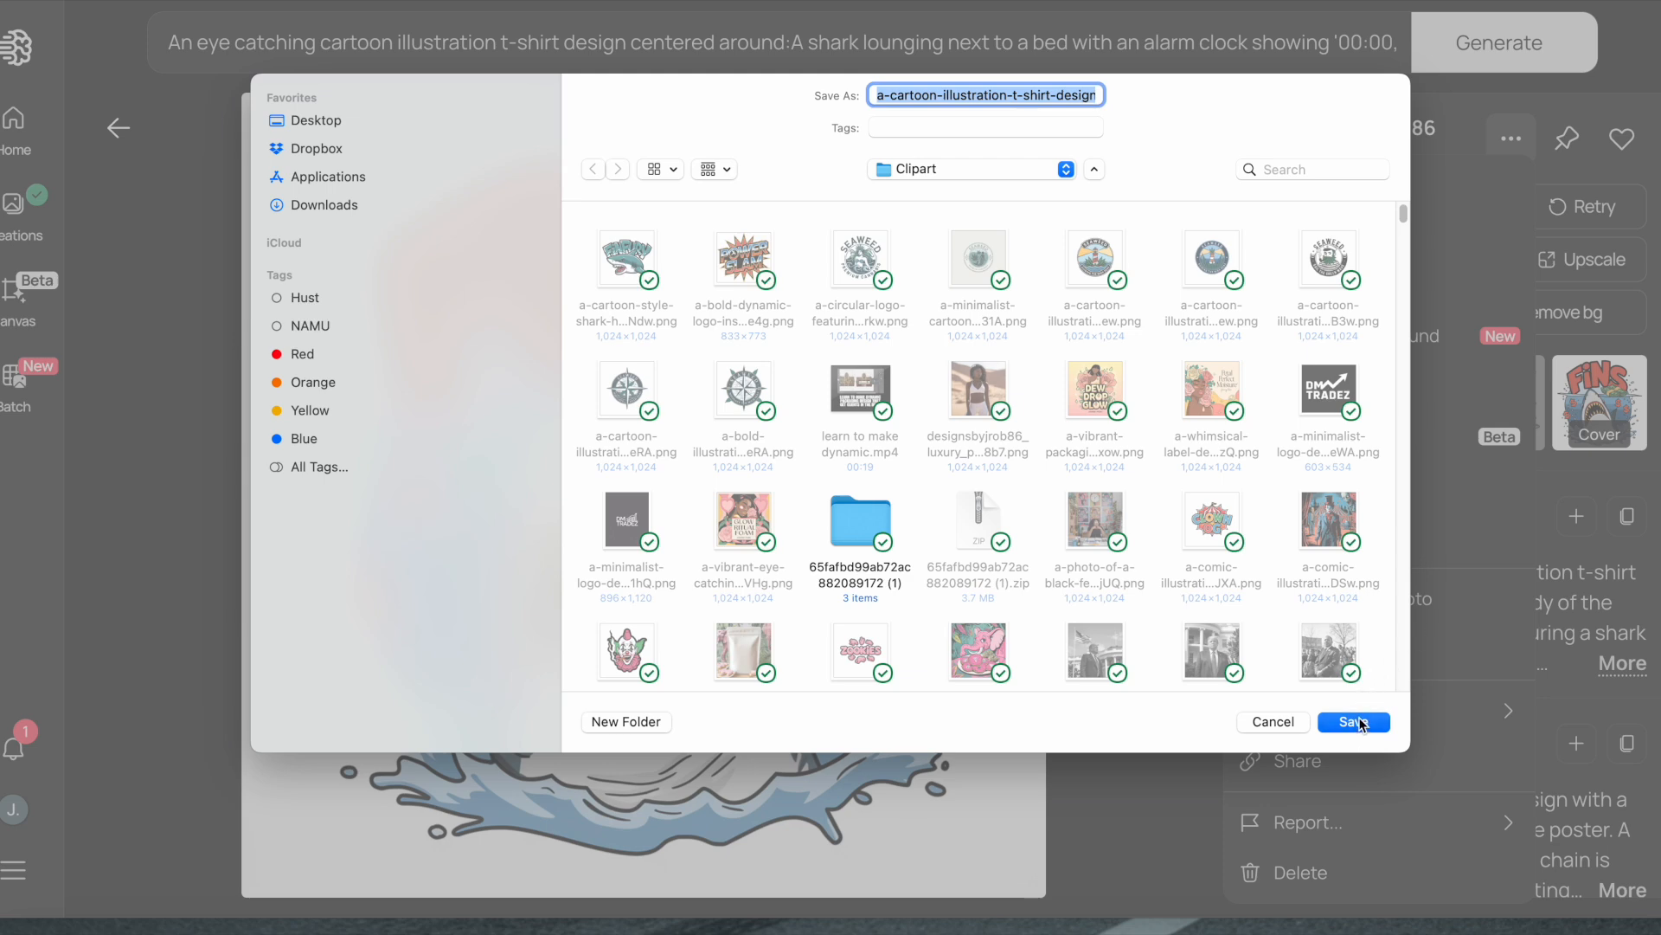
{"action": "left_click", "coordinate": [1354, 722]}
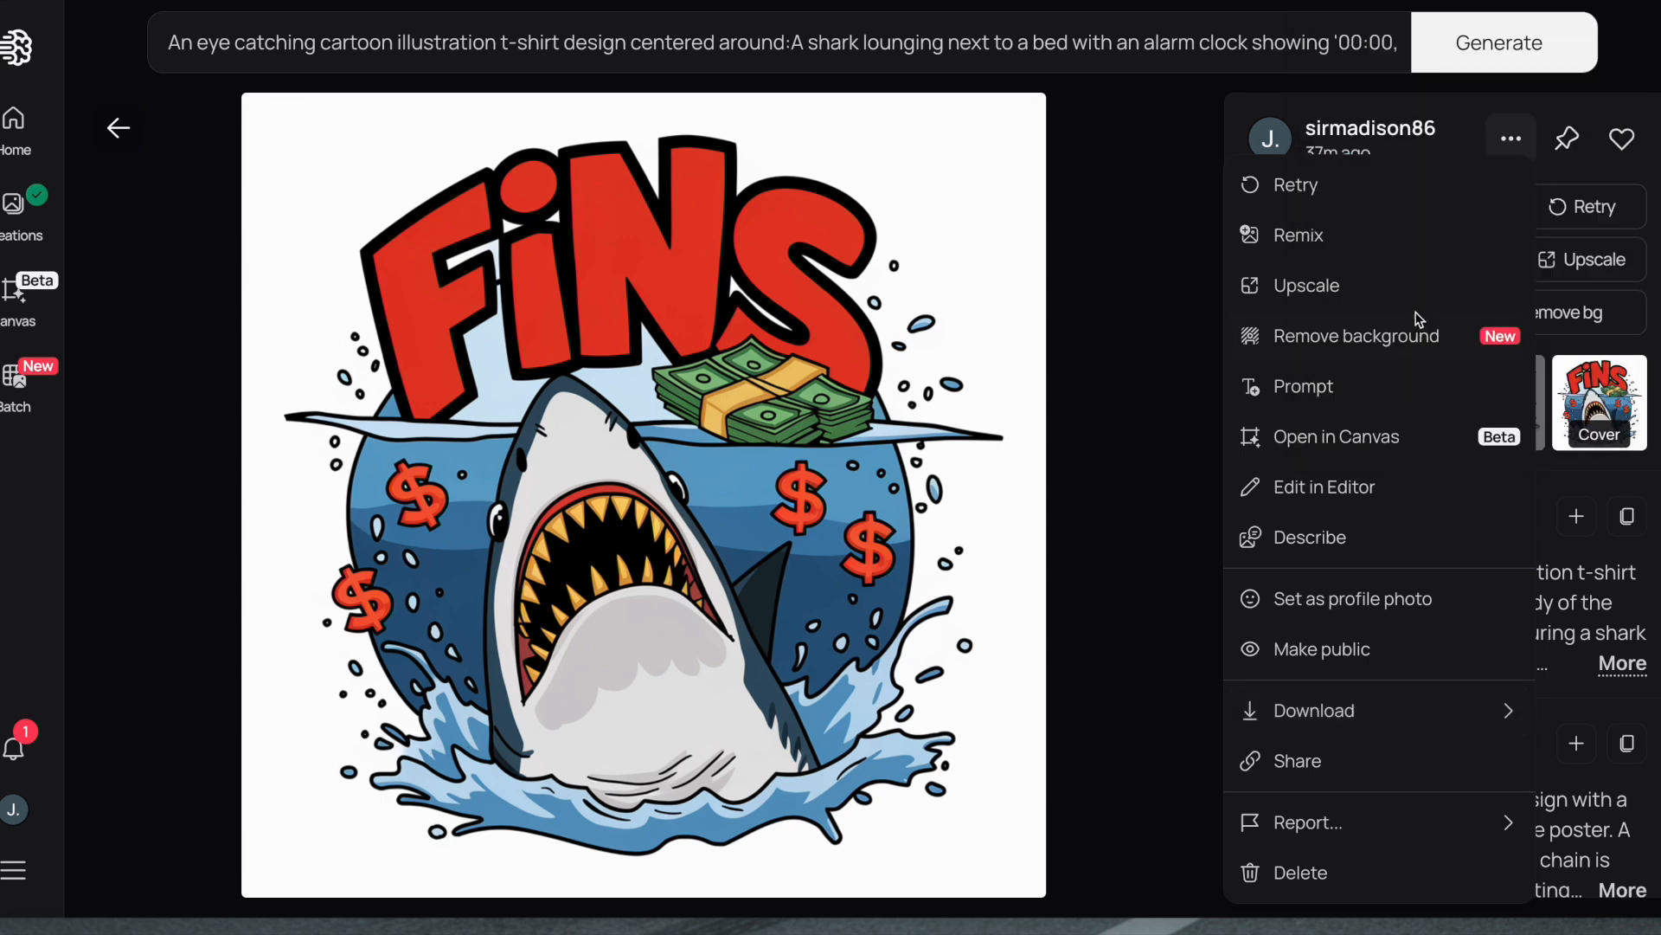
Remove the background from the FINS design and upscale the background-free version.
{"action": "left_click", "coordinate": [1303, 346]}
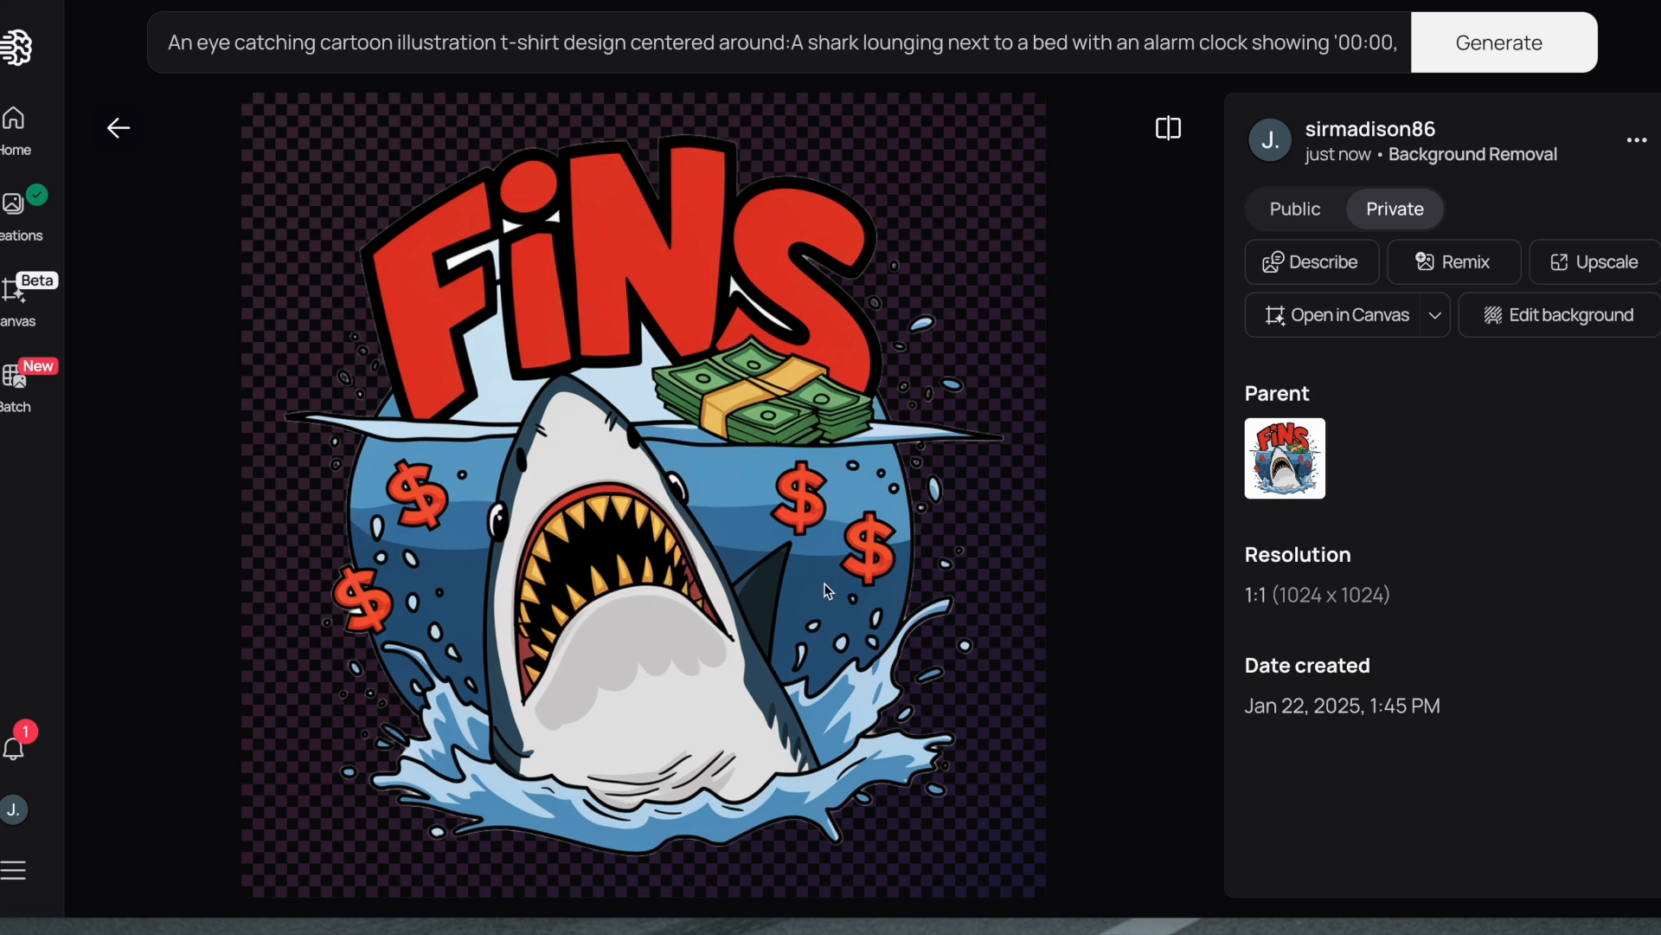
{"action": "left_click", "coordinate": [1591, 264]}
{"action": "left_click", "coordinate": [1451, 415]}
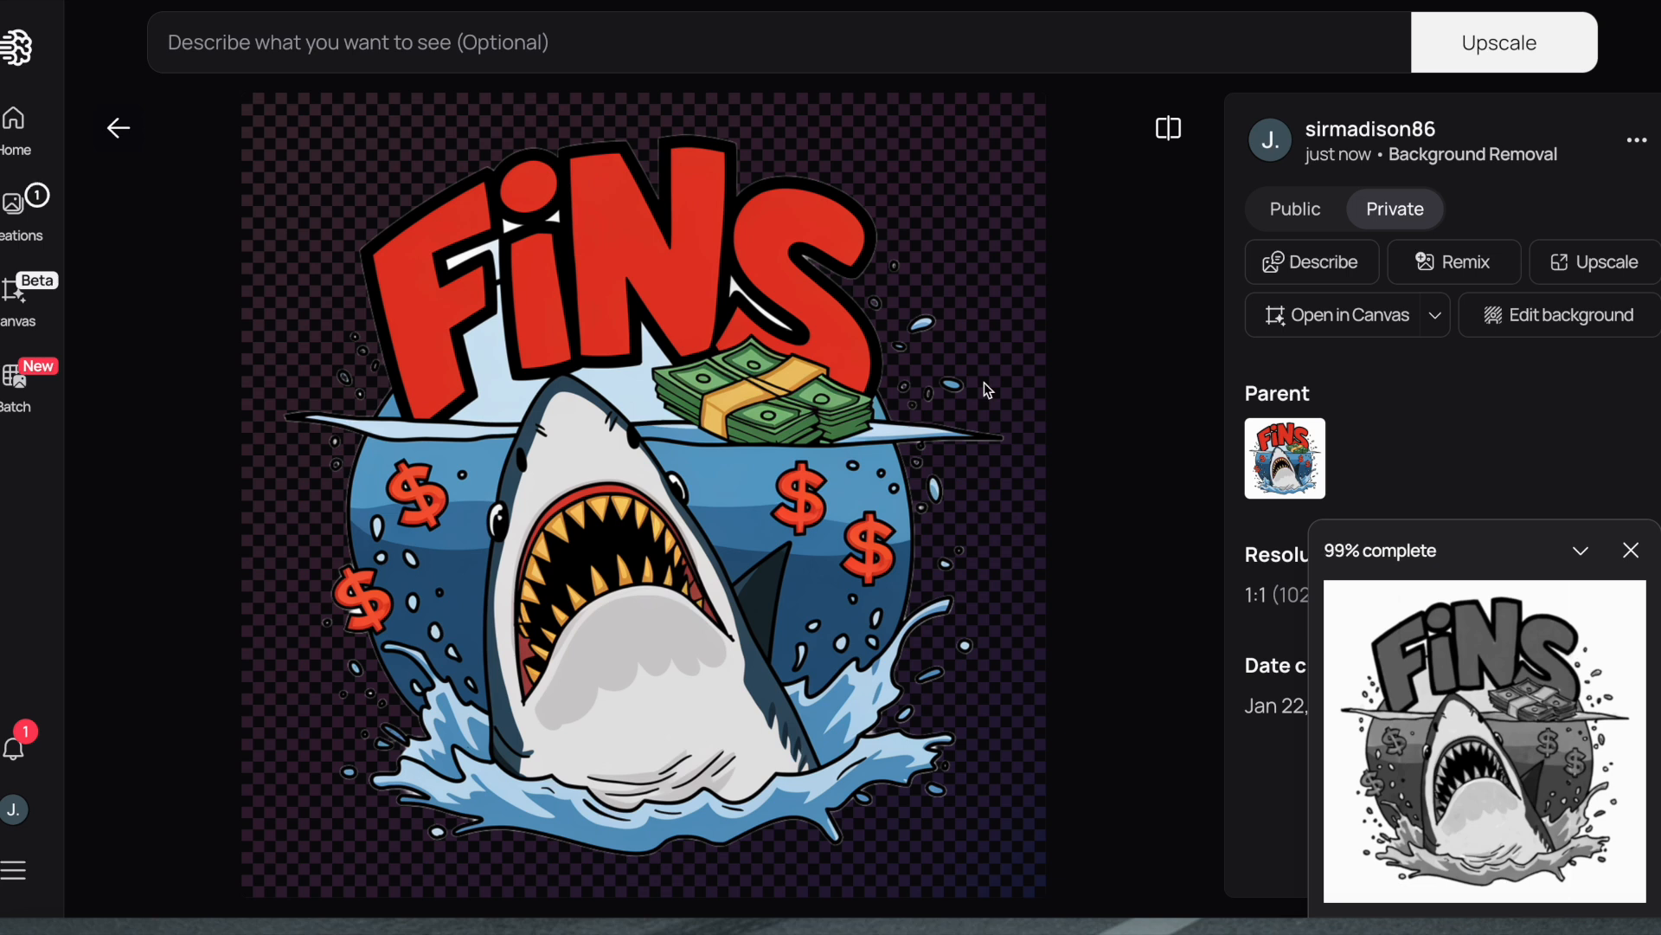
{"action": "key", "text": "super+shift+5"}
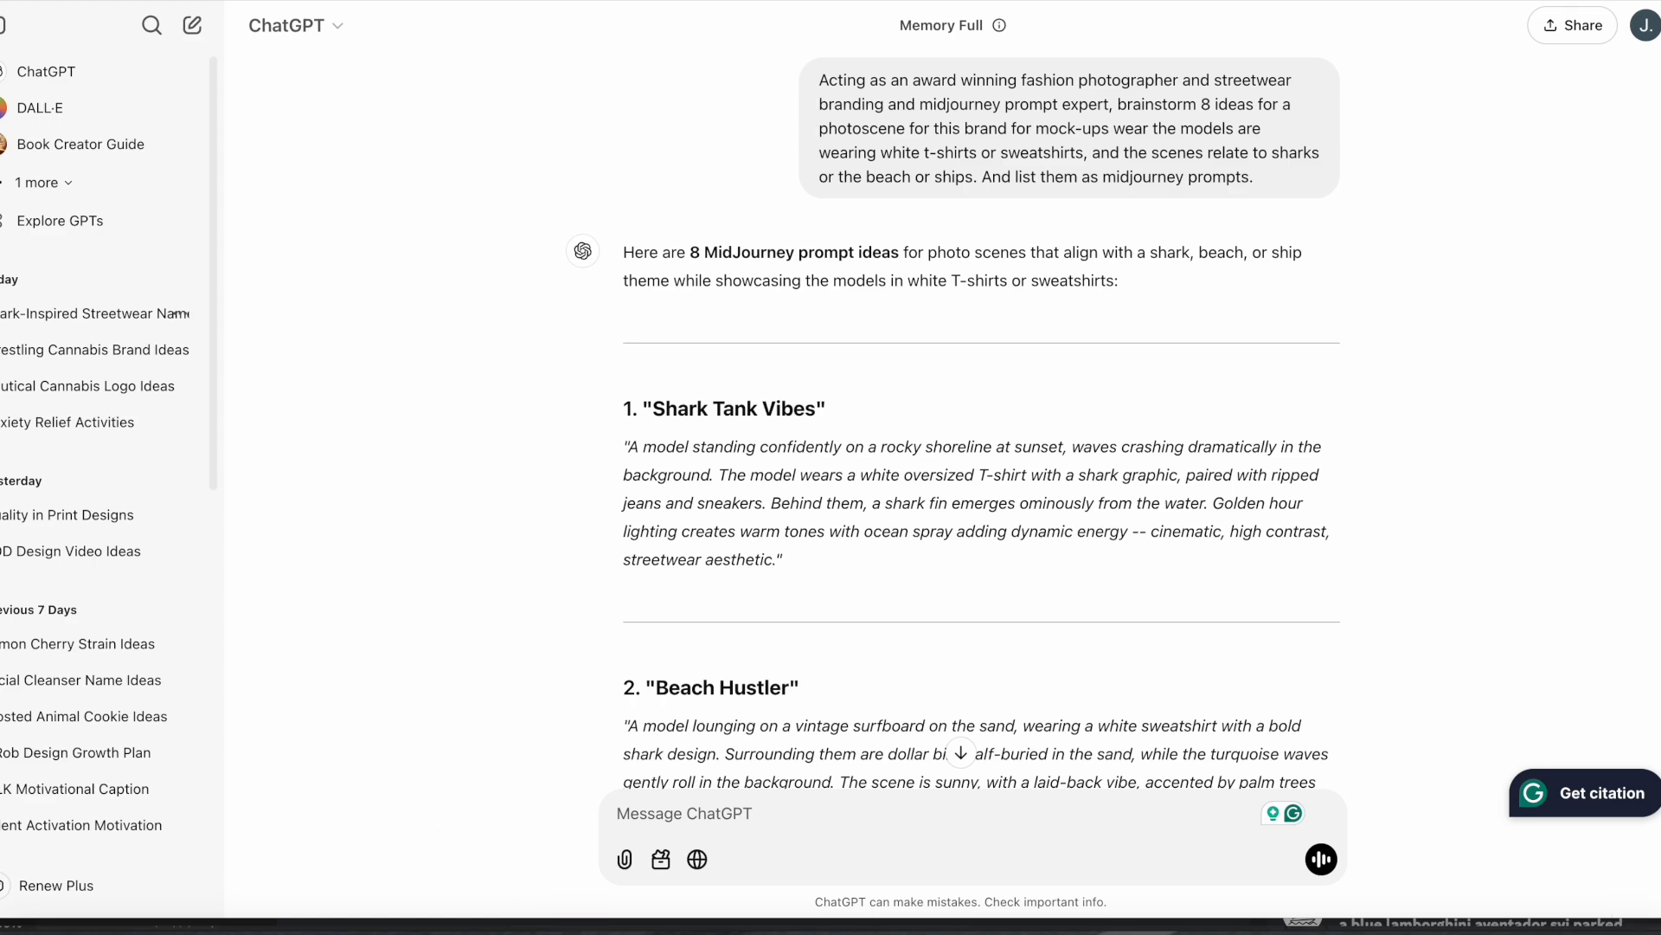
Read through the eight Midjourney photo-scene prompts for models in white T-shirts or sweatshirts.
{"action": "scroll", "coordinate": [961, 416], "scroll_direction": "down", "scroll_amount": 5}
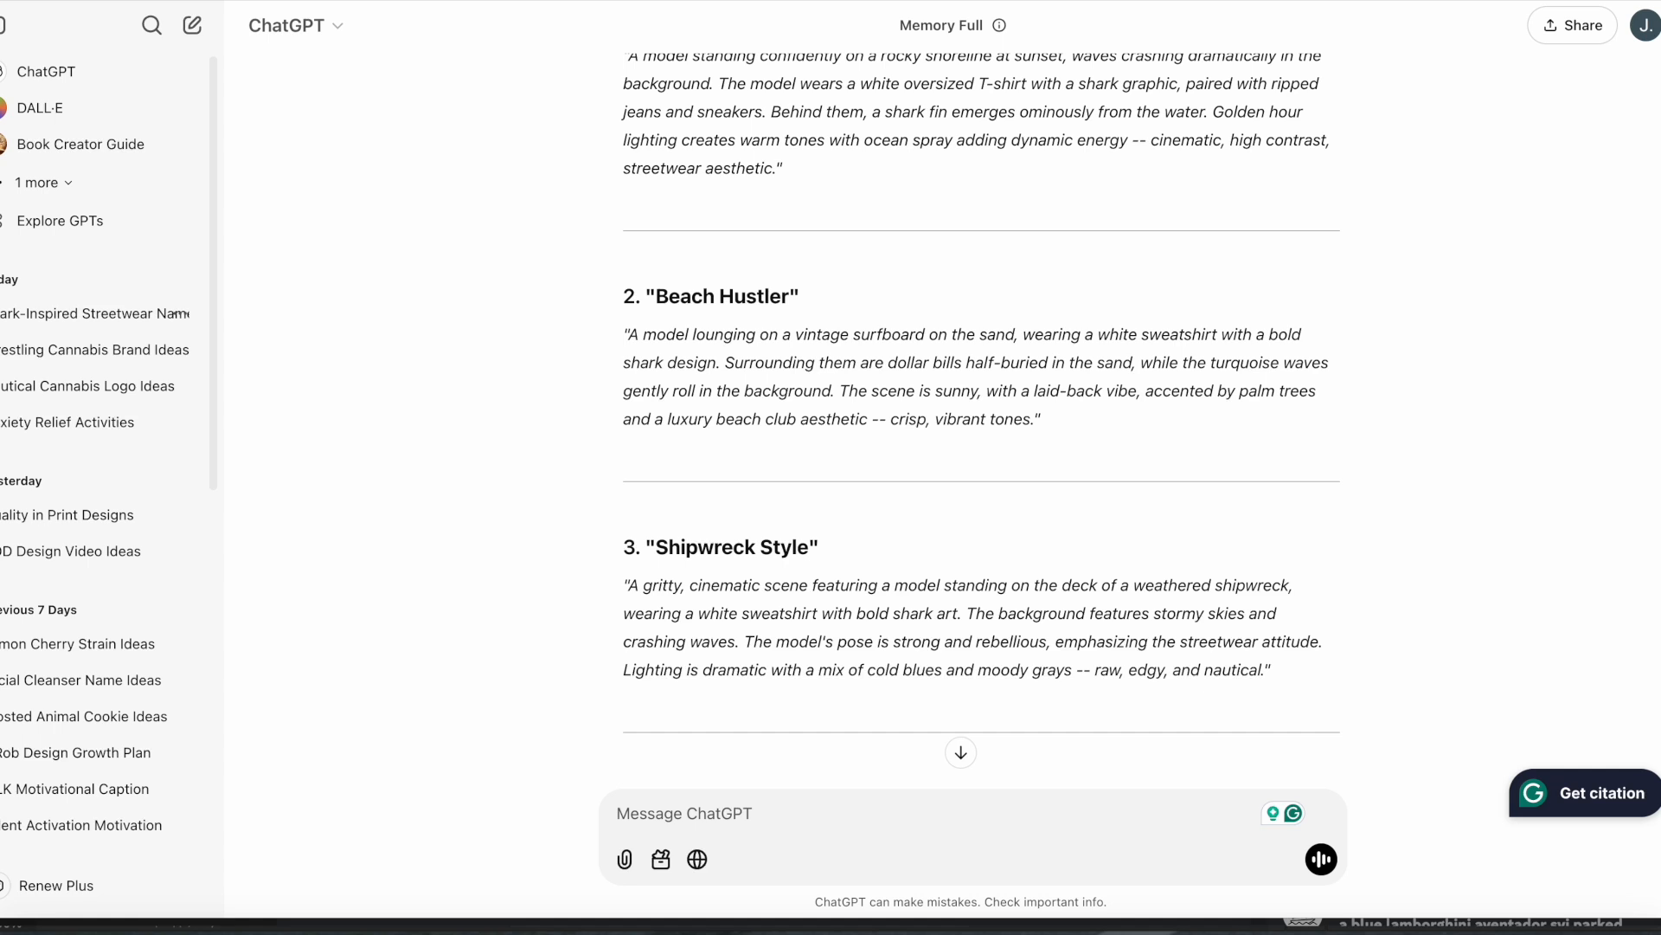
{"action": "scroll", "coordinate": [981, 421], "scroll_direction": "up", "scroll_amount": 1}
{"action": "scroll", "coordinate": [981, 420], "scroll_direction": "down", "scroll_amount": 1}
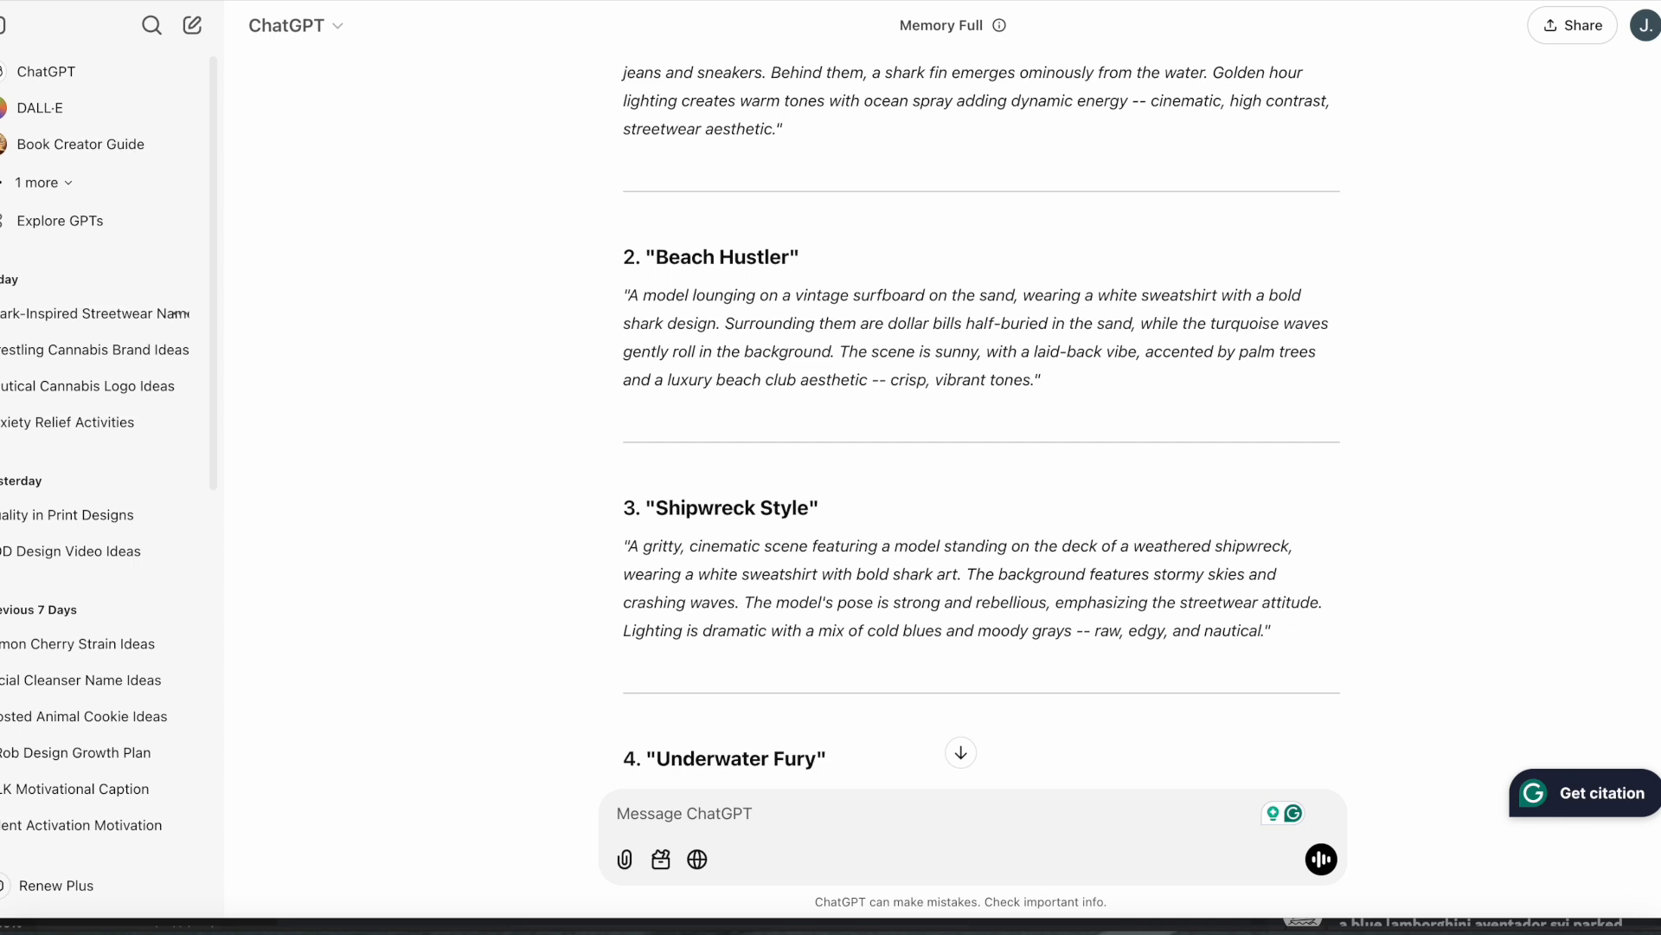
{"action": "scroll", "coordinate": [981, 415], "scroll_direction": "down", "scroll_amount": 5}
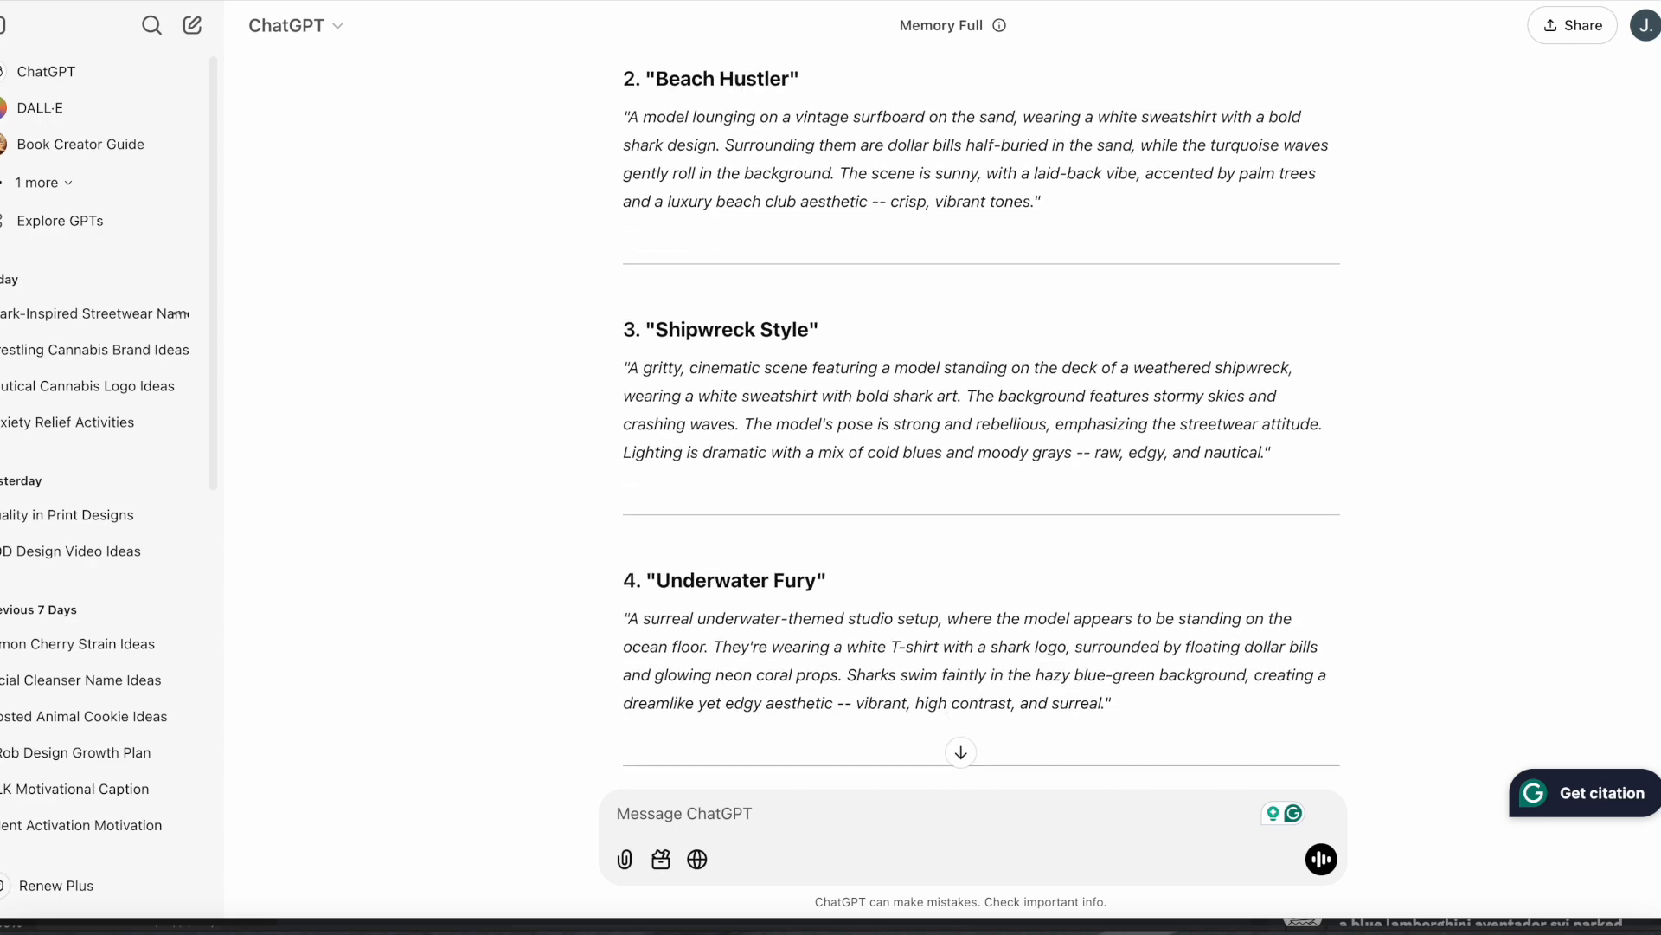
{"action": "scroll", "coordinate": [981, 415], "scroll_direction": "down", "scroll_amount": 4}
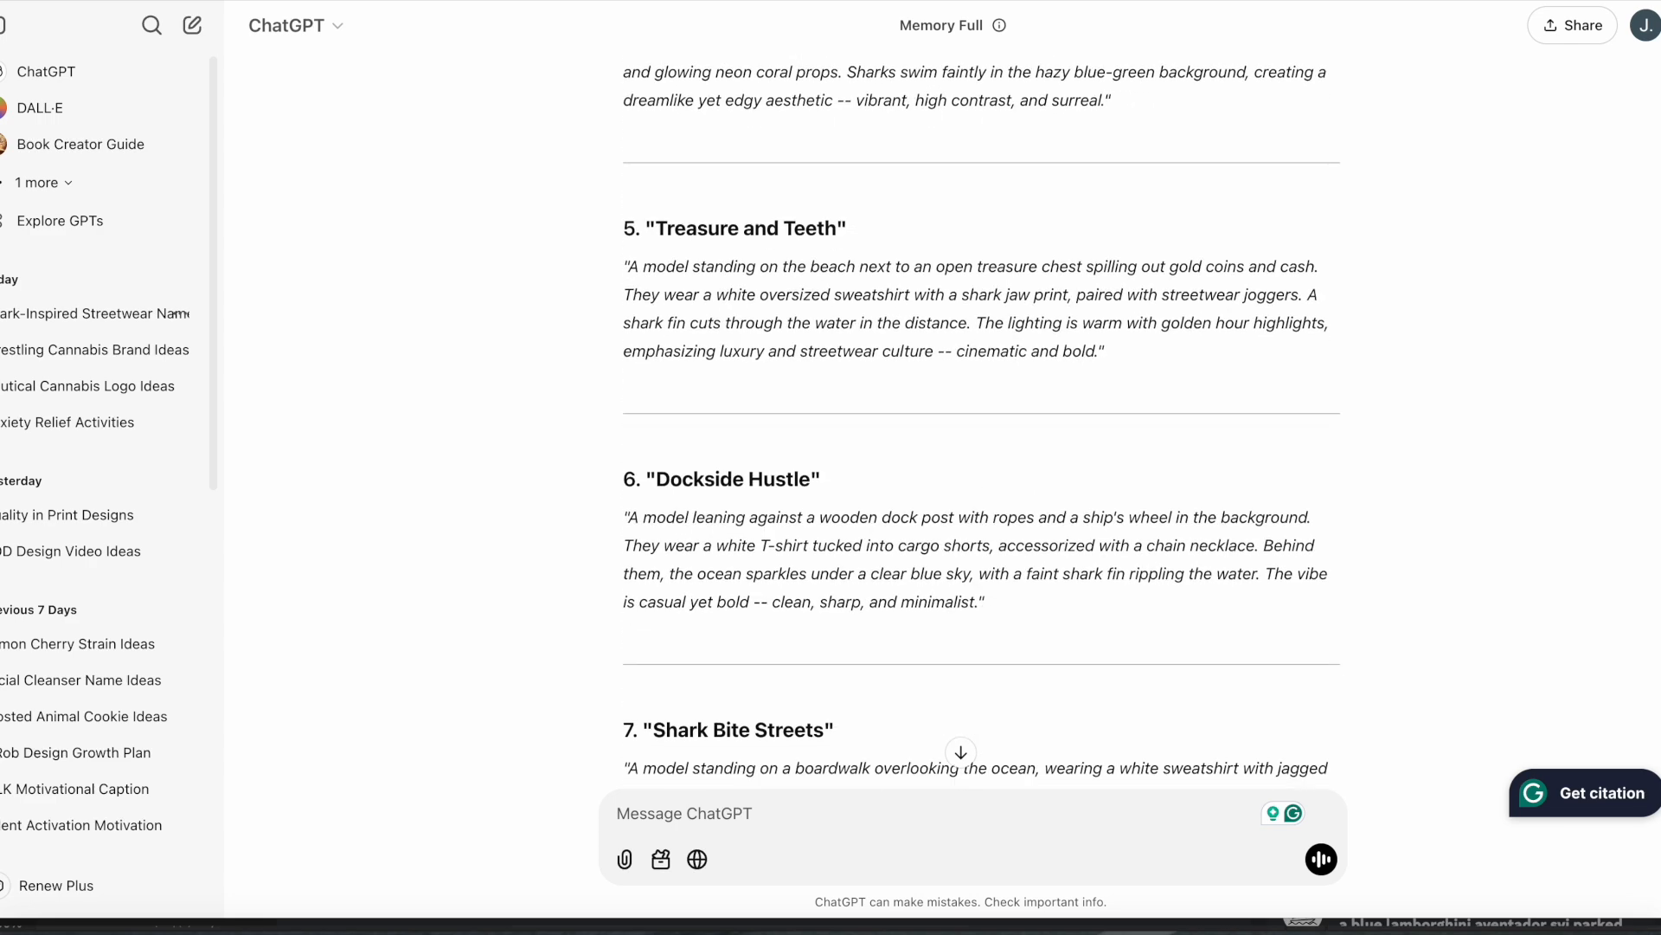
{"action": "scroll", "coordinate": [981, 415], "scroll_direction": "down", "scroll_amount": 2}
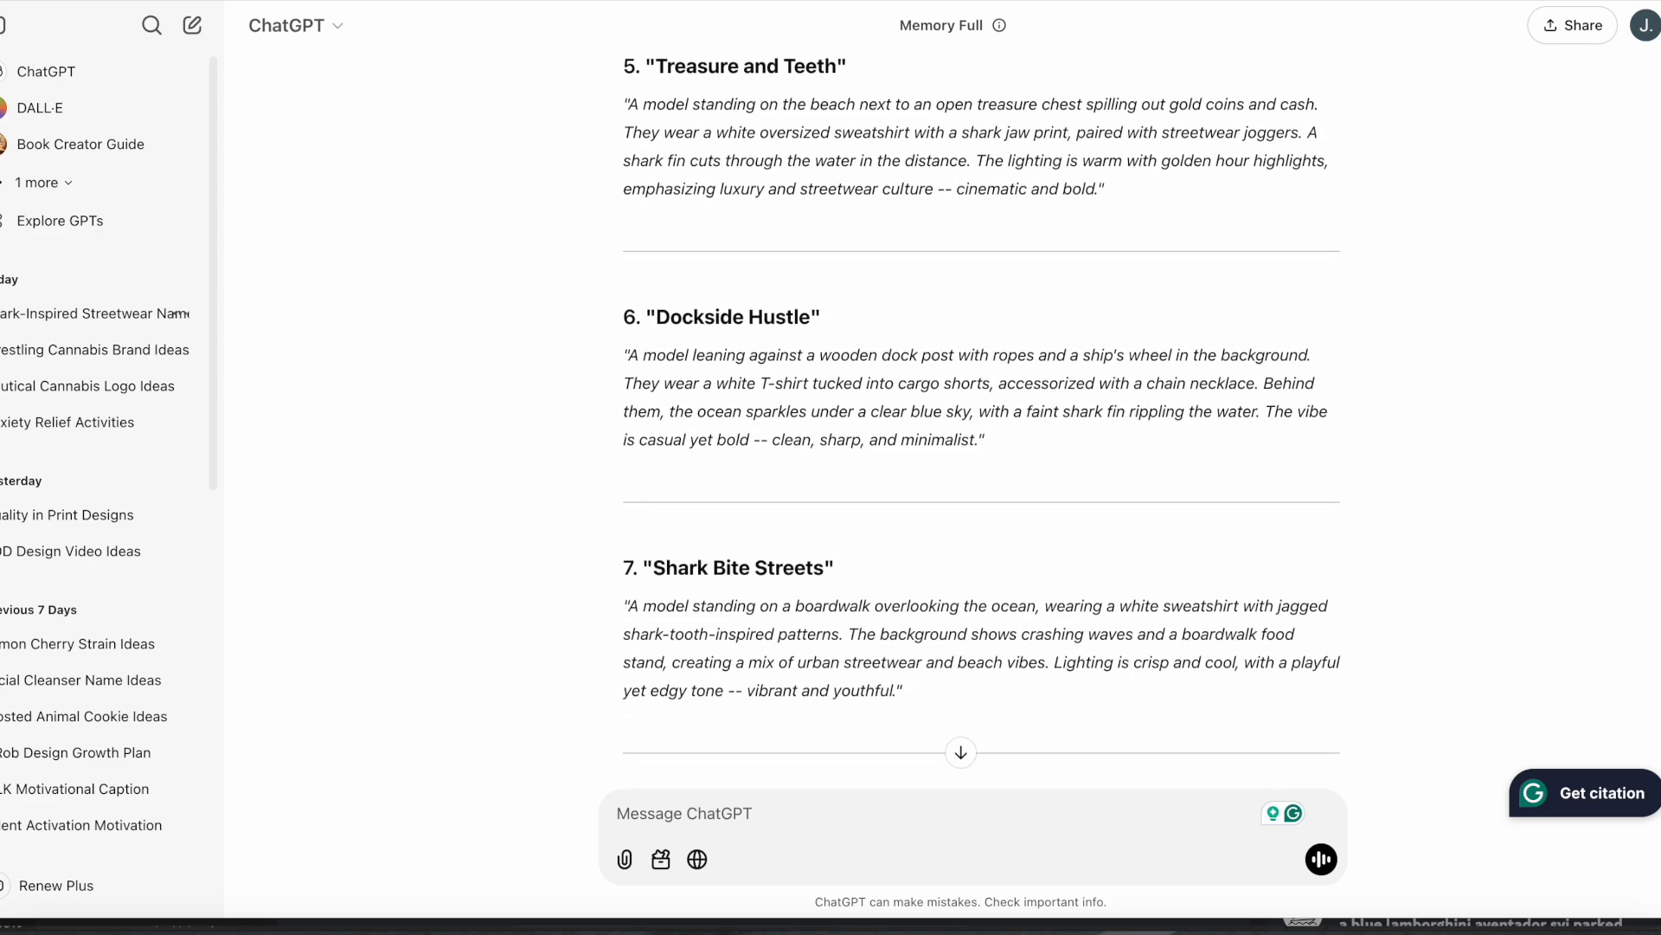
{"action": "scroll", "coordinate": [981, 416], "scroll_direction": "down", "scroll_amount": 5}
{"action": "scroll", "coordinate": [981, 415], "scroll_direction": "up", "scroll_amount": 6}
{"action": "scroll", "coordinate": [981, 415], "scroll_direction": "up", "scroll_amount": 10}
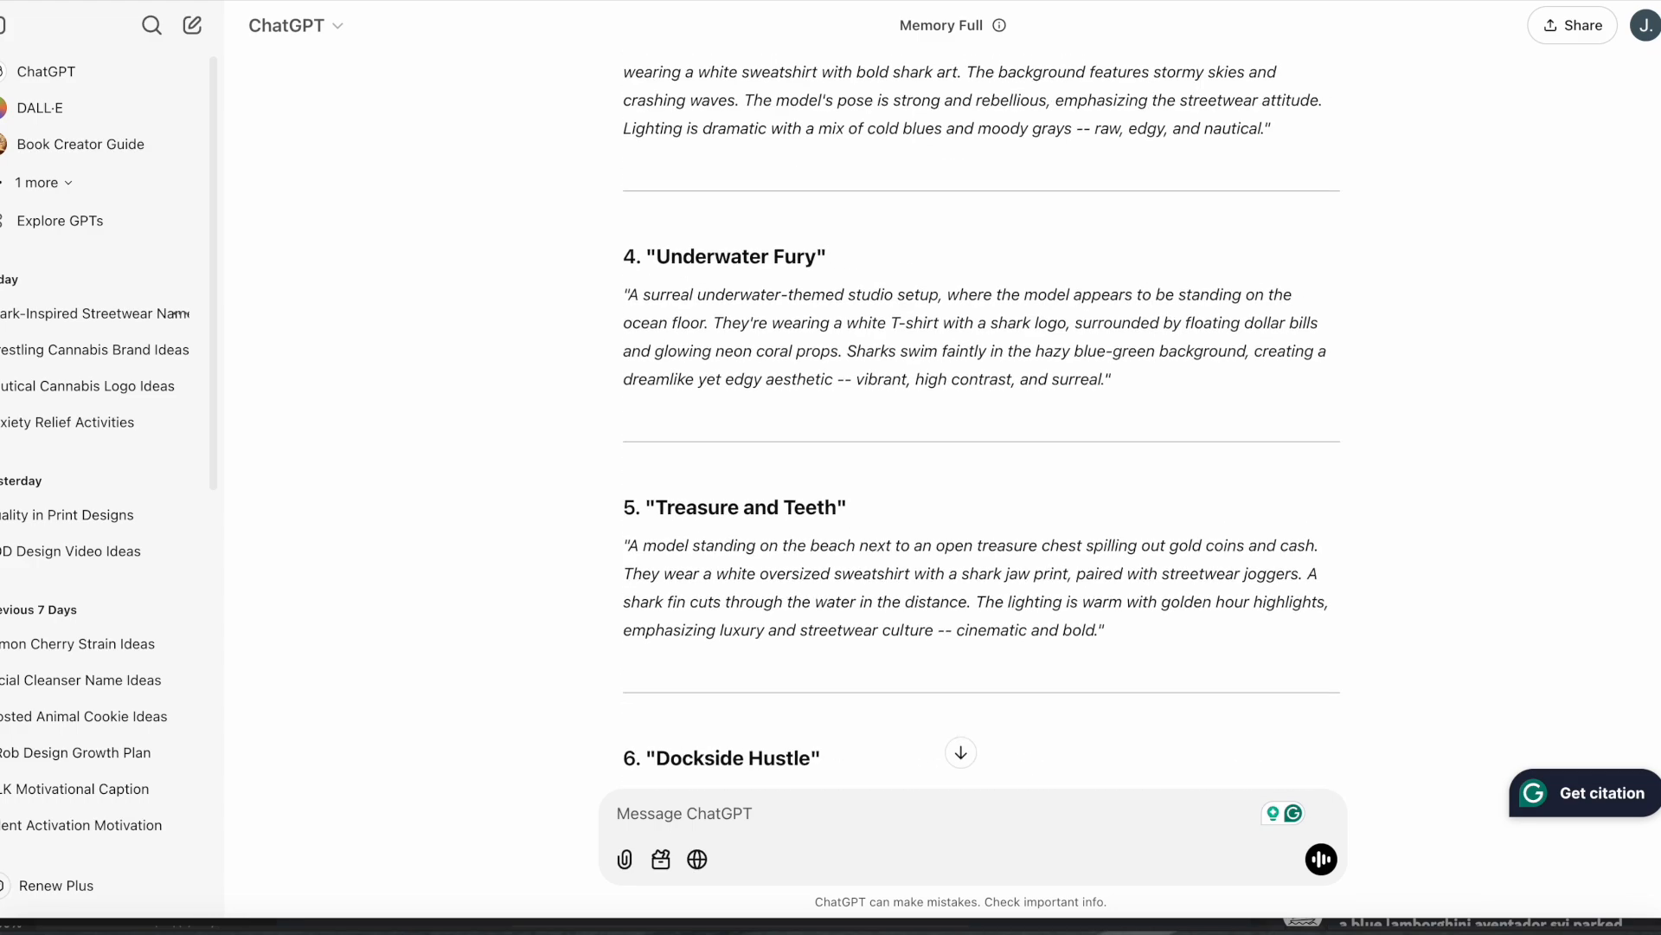
{"action": "scroll", "coordinate": [981, 416], "scroll_direction": "up", "scroll_amount": 2}
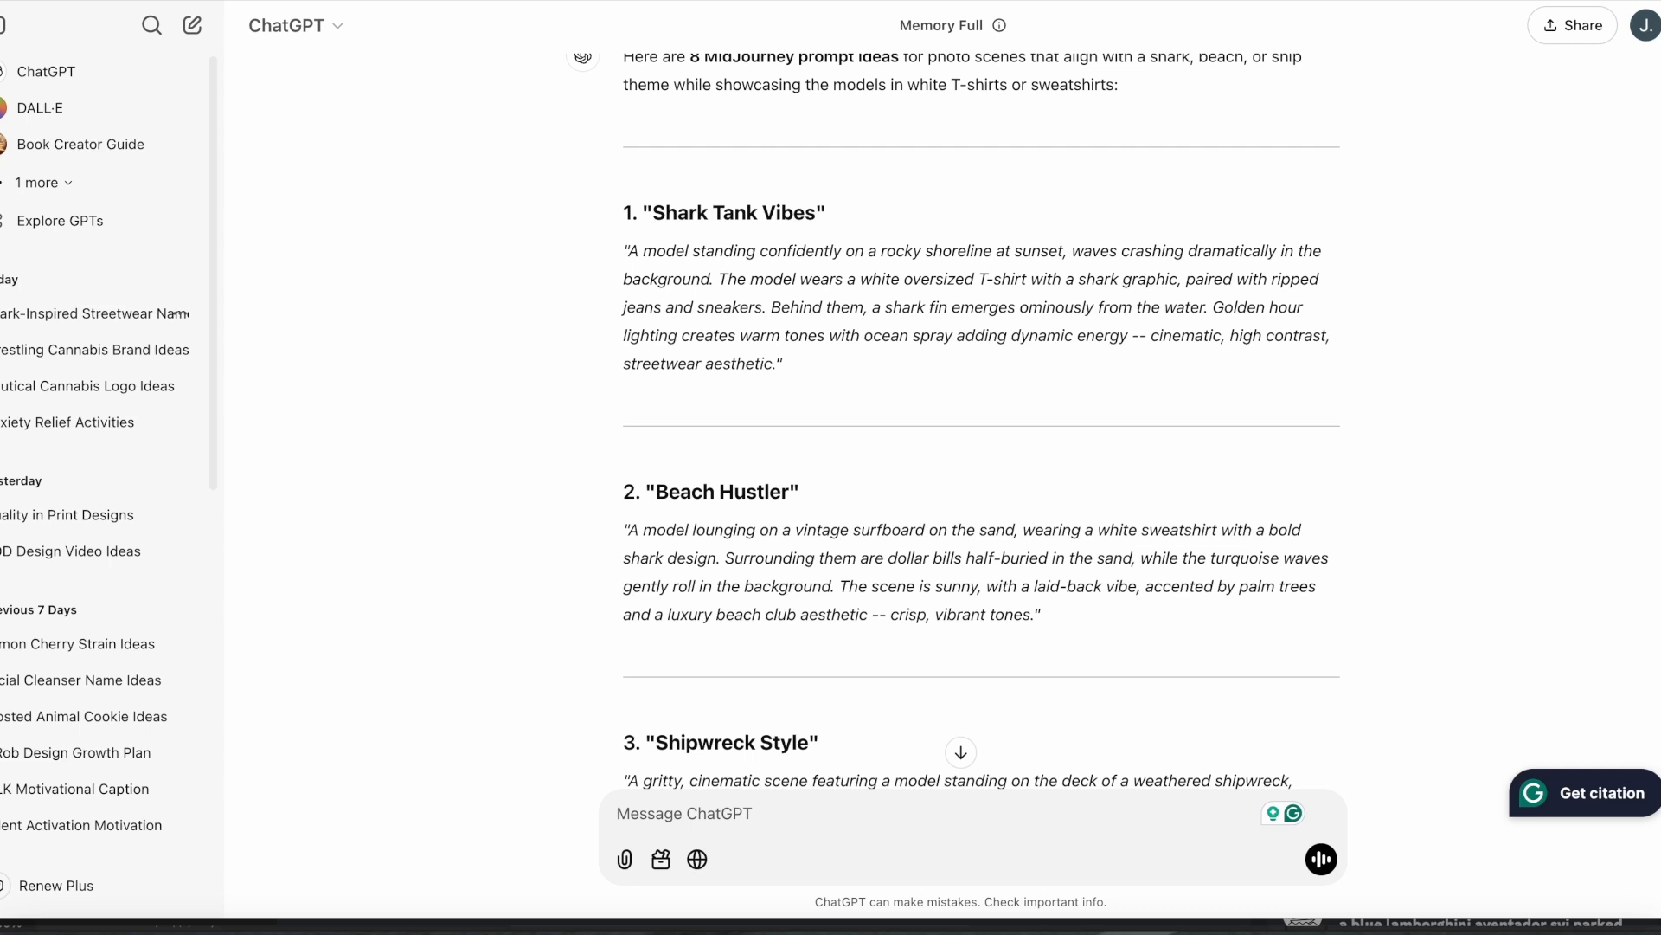
{"action": "key", "text": "super+shift+5"}
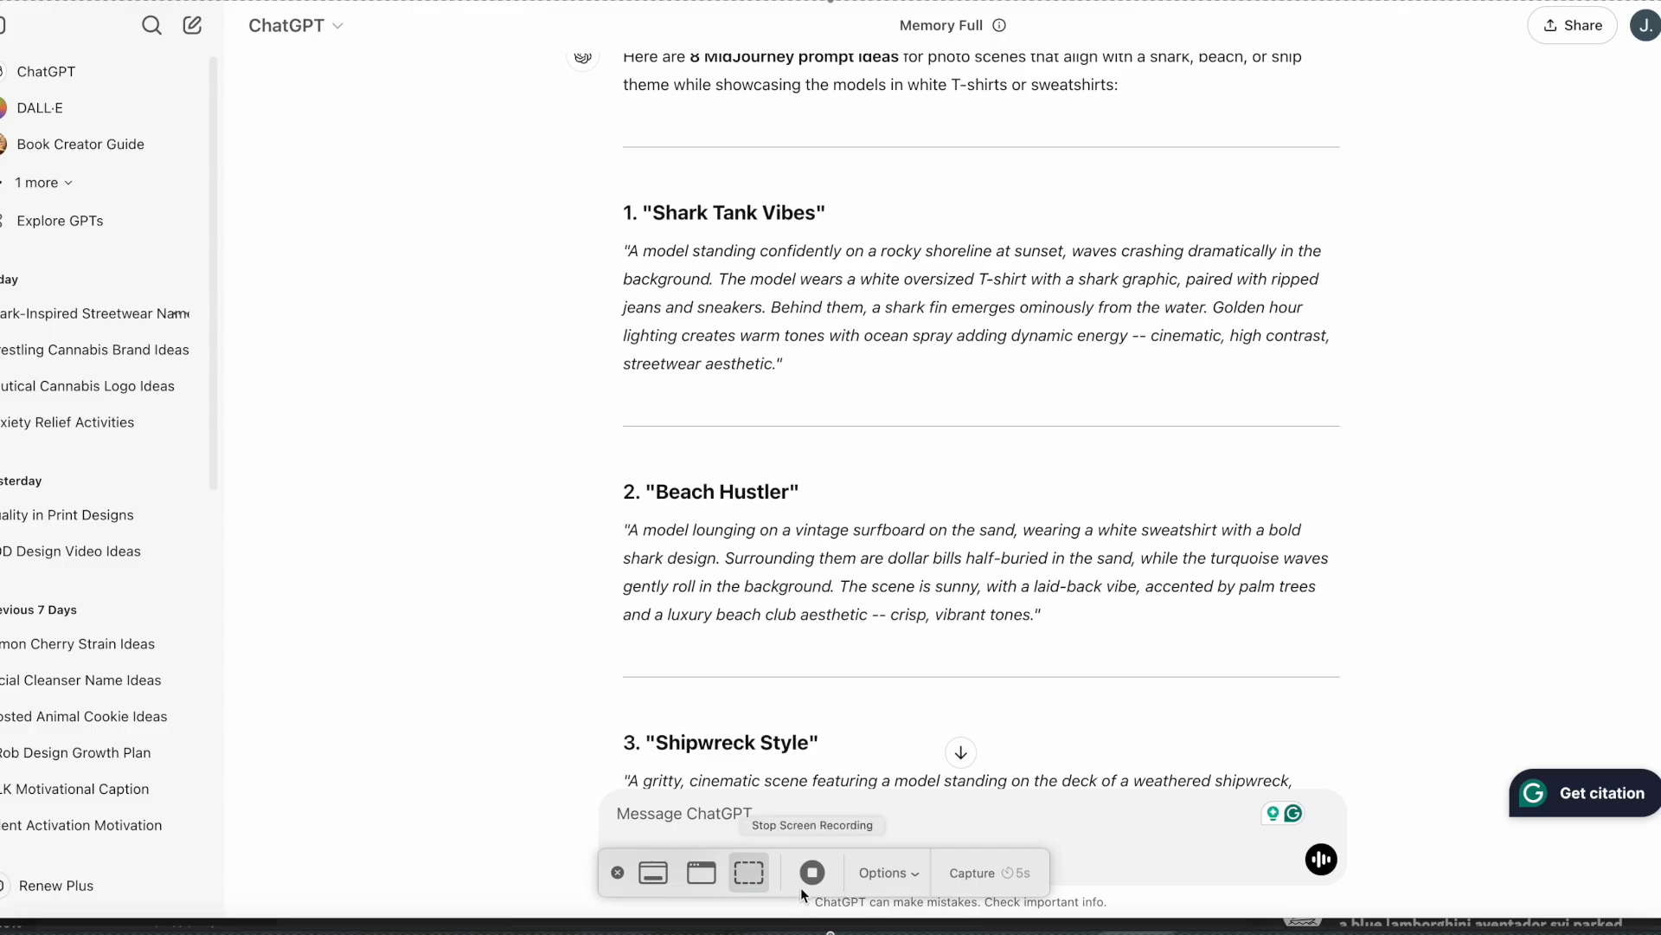
{"action": "left_click", "coordinate": [792, 890]}
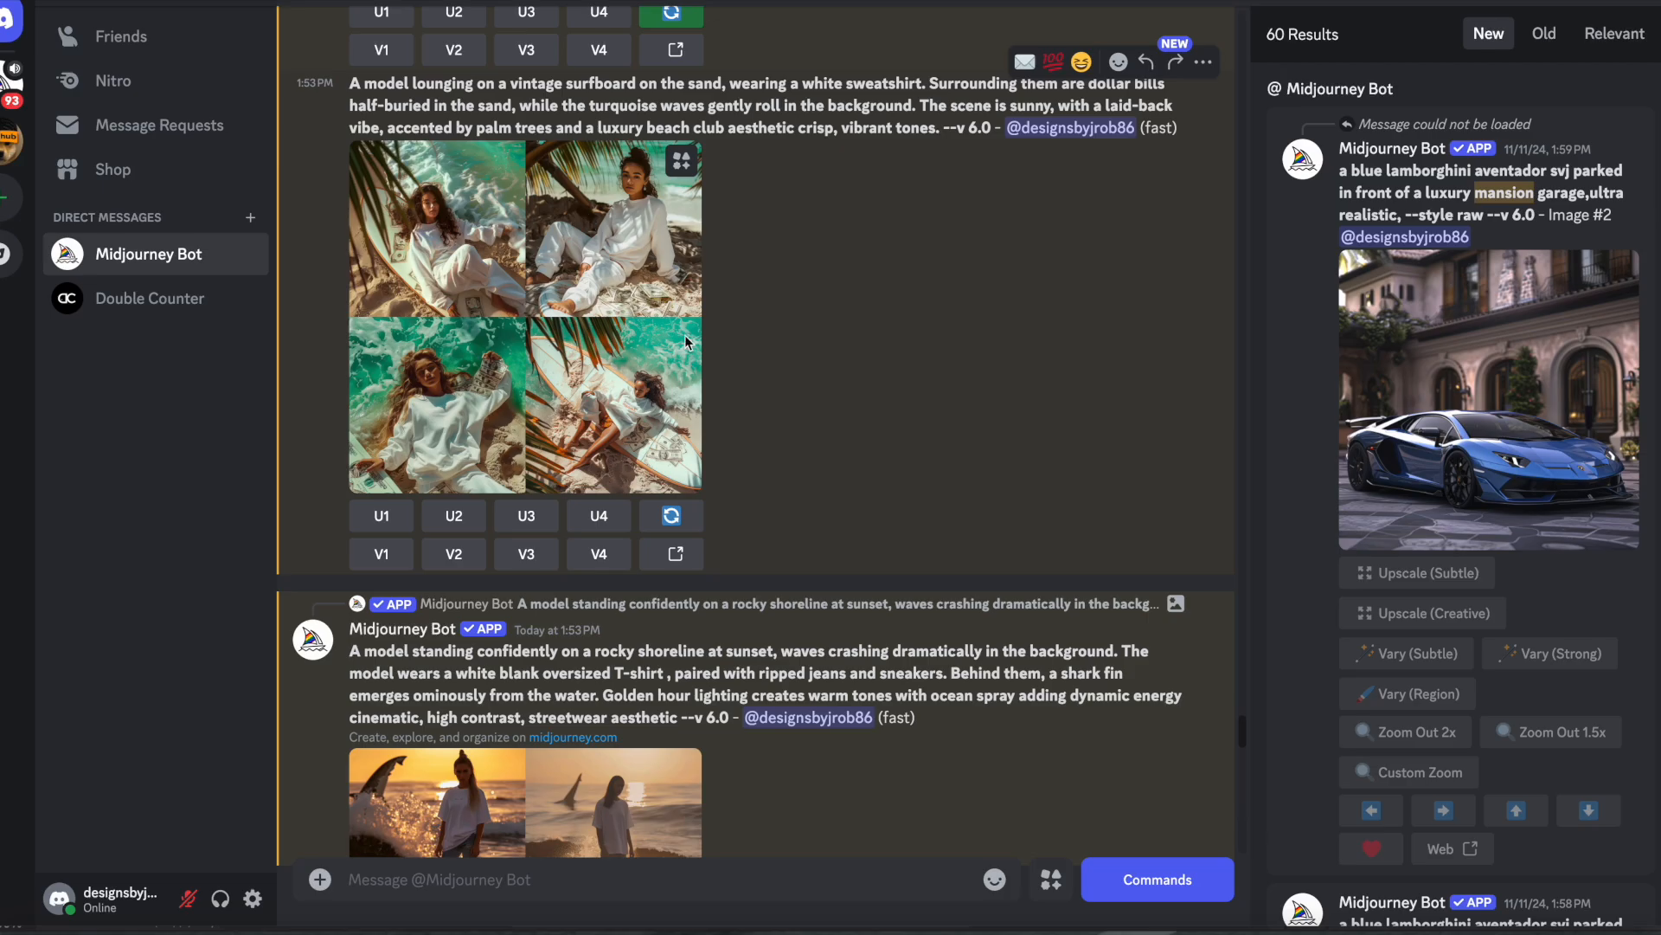
Enlarge the four-image grid of the model lounging on a vintage surfboard, examine it and close it.
{"action": "left_click", "coordinate": [598, 293]}
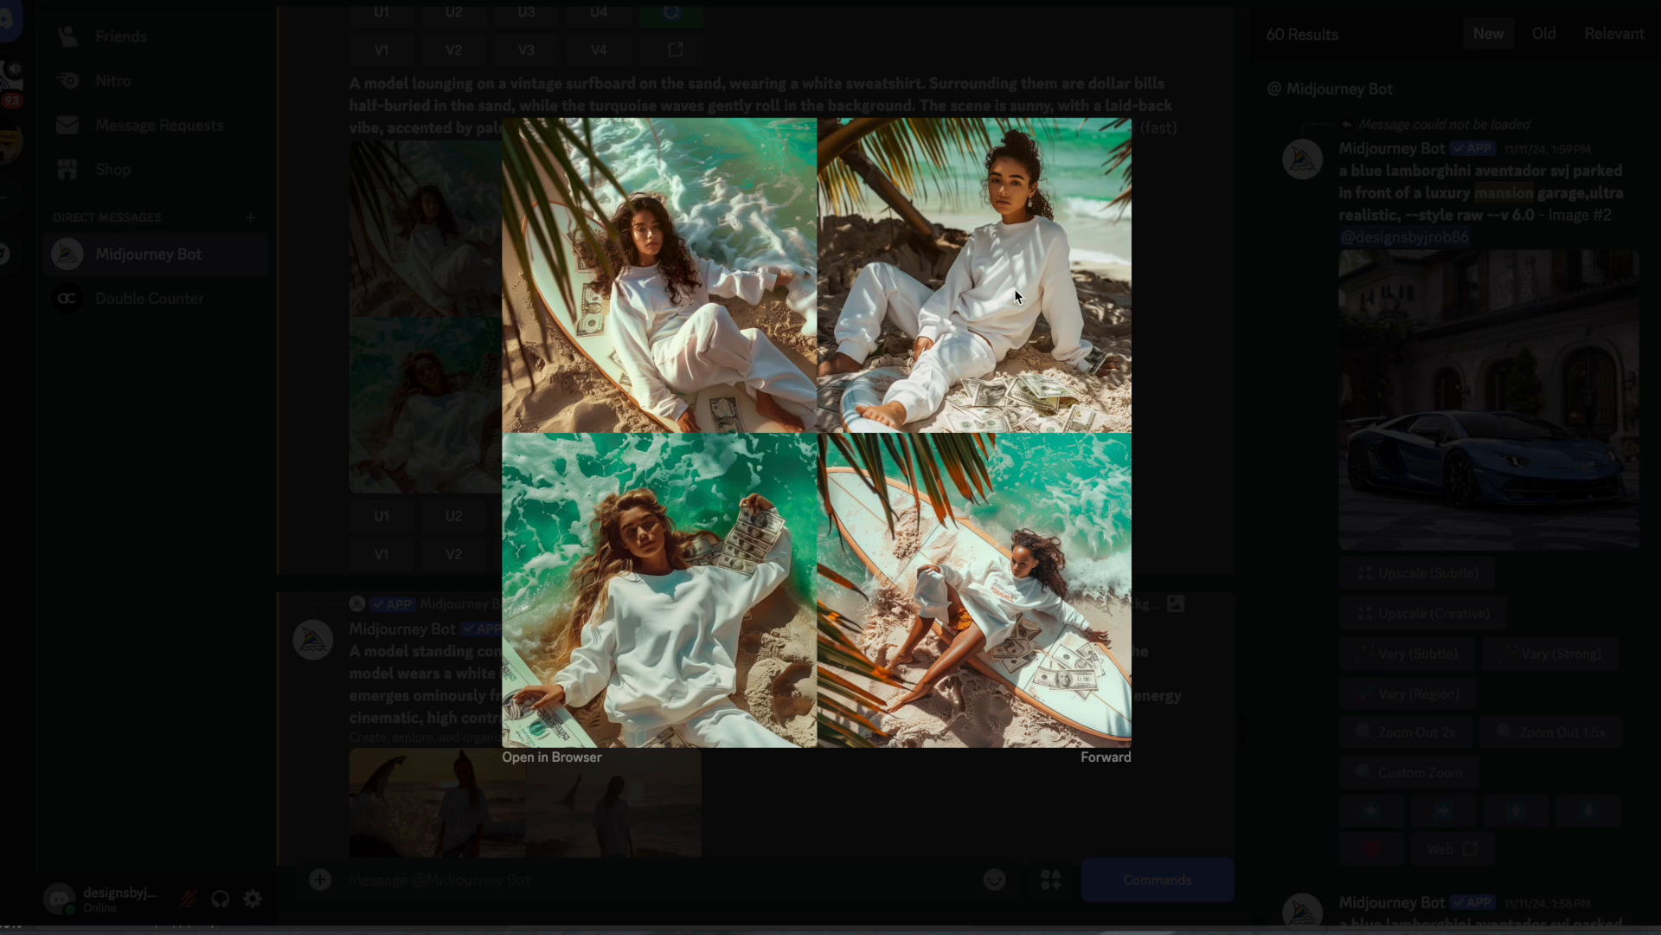
{"action": "left_click", "coordinate": [305, 500]}
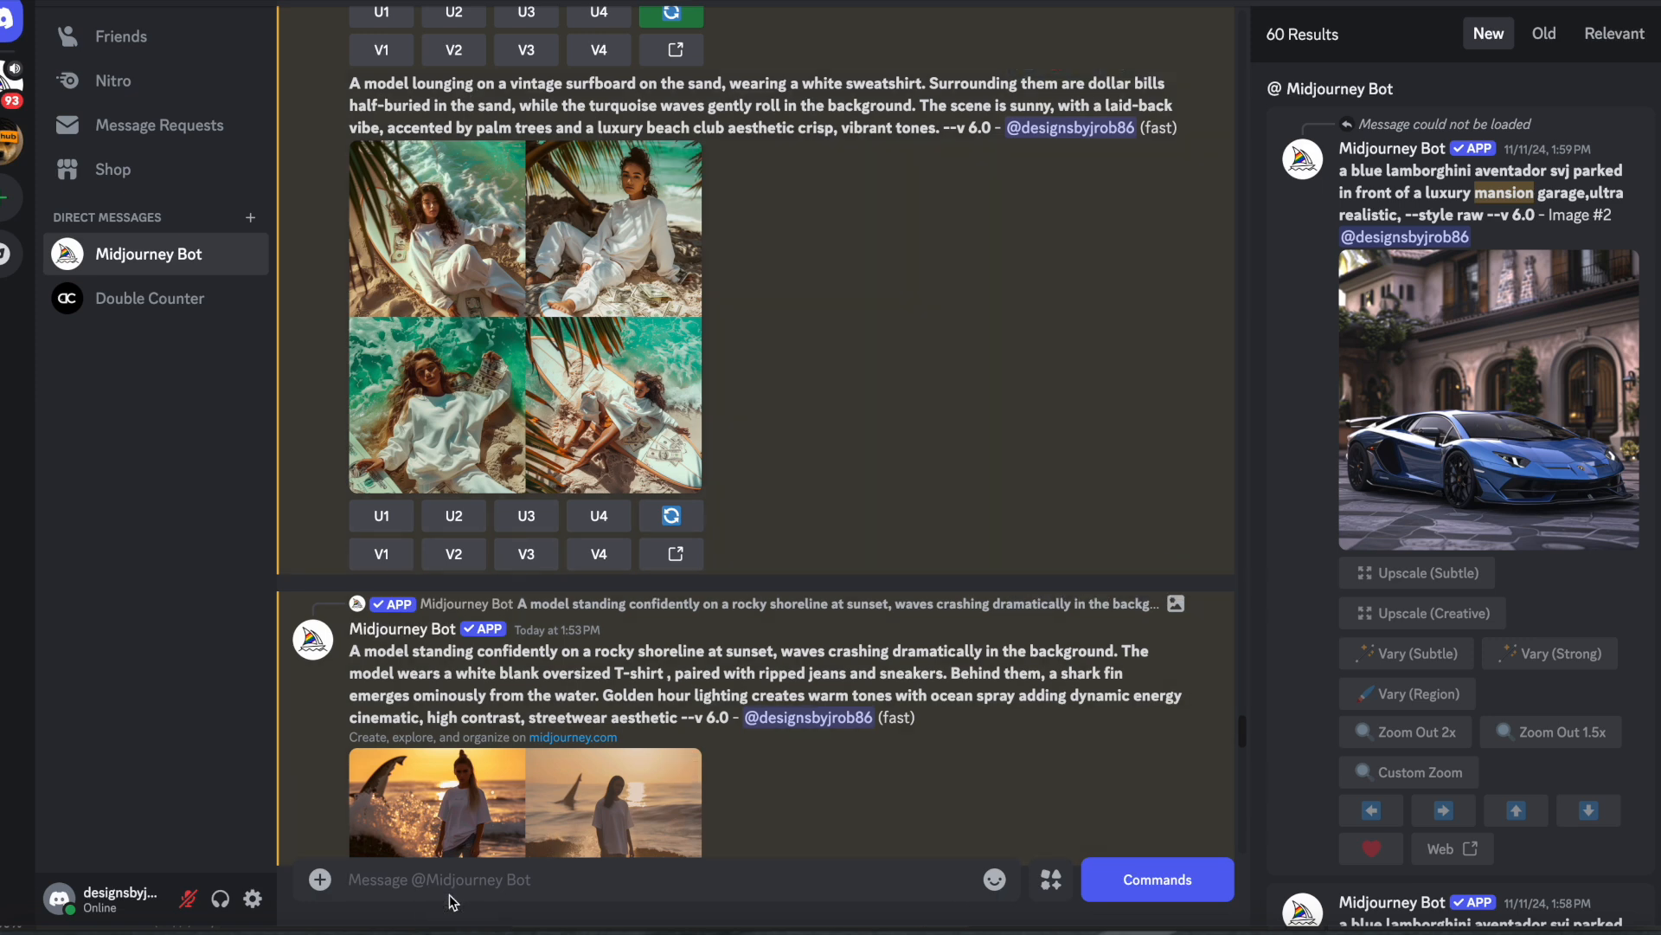
Send the Midjourney Bot the copied prompt about a model on a lifeguard tower wearing a white T-shirt with a shark fin logo.
{"action": "type", "text": "/"}
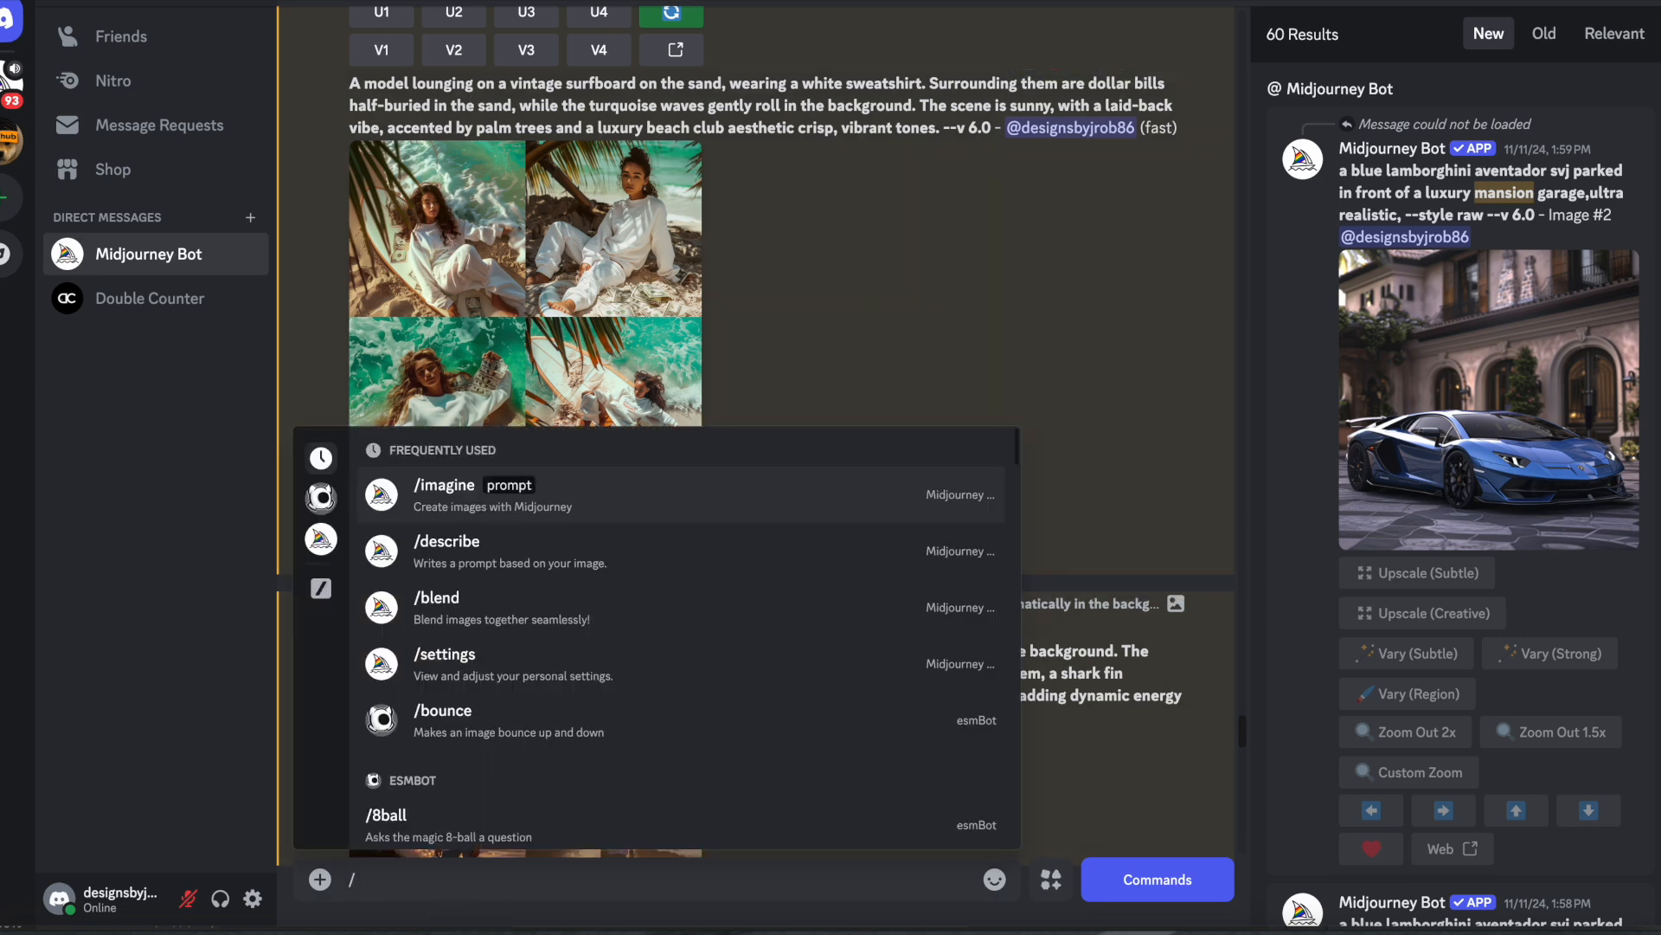
{"action": "right_click", "coordinate": [398, 892]}
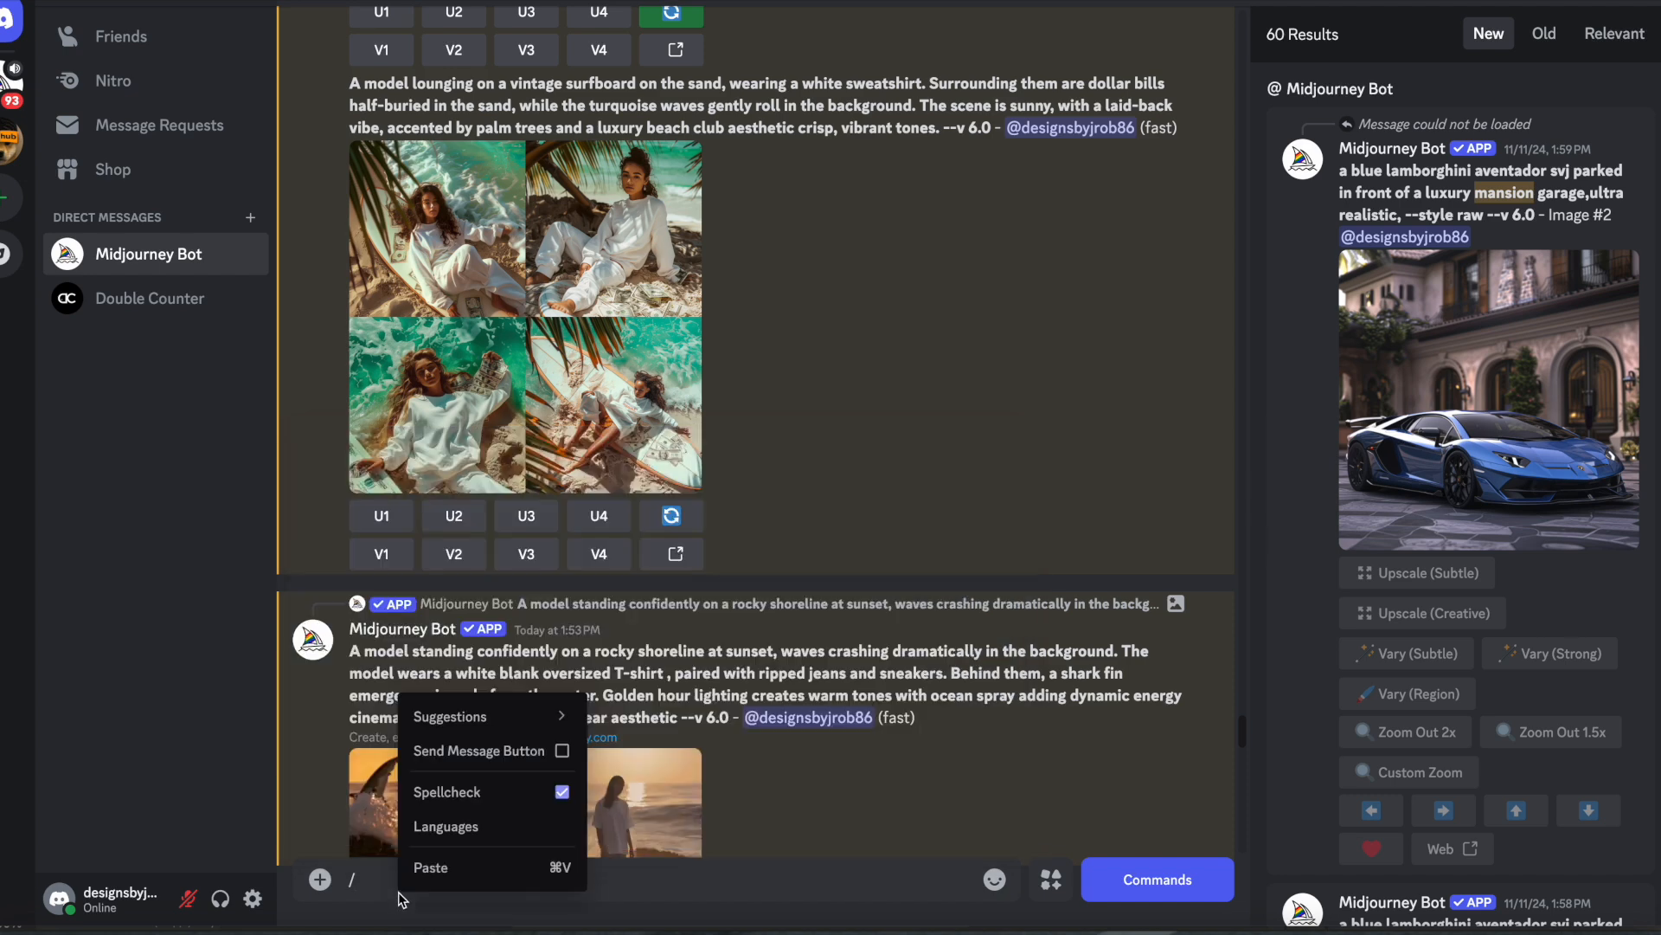
{"action": "left_click", "coordinate": [457, 865]}
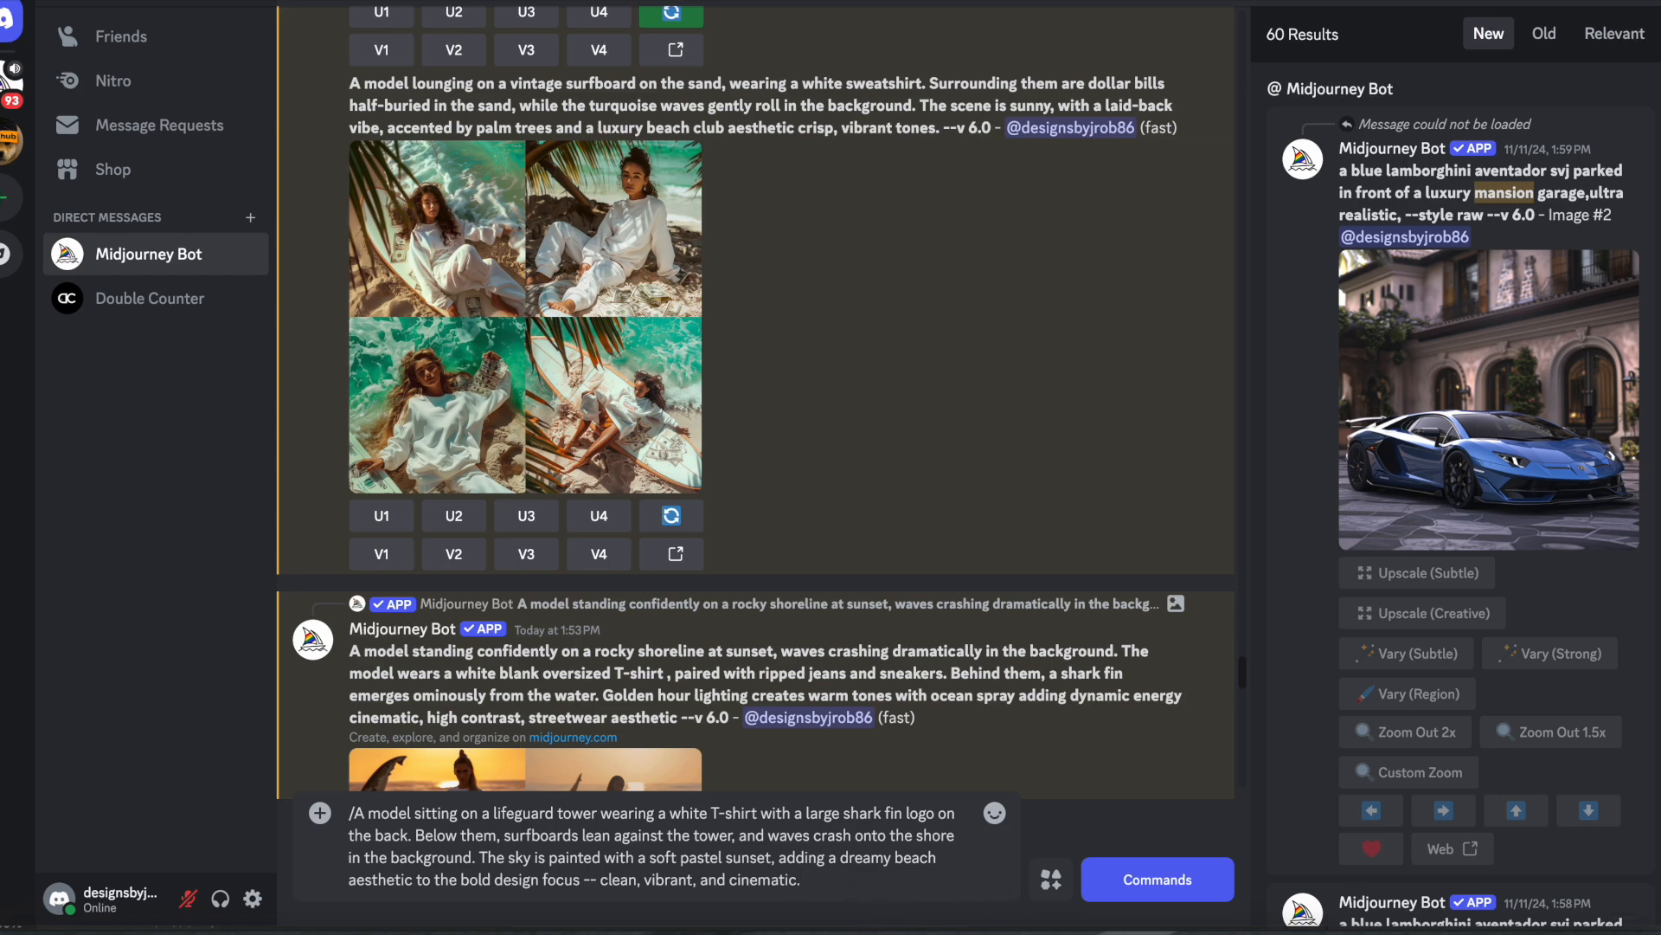
{"action": "key", "text": "Return"}
Look over the generated sunset shoreline, underwater shark and boardwalk photo scenes in the Midjourney Bot conversation.
{"action": "left_click_drag", "start_coordinate": [1246, 829], "coordinate": [1239, 730]}
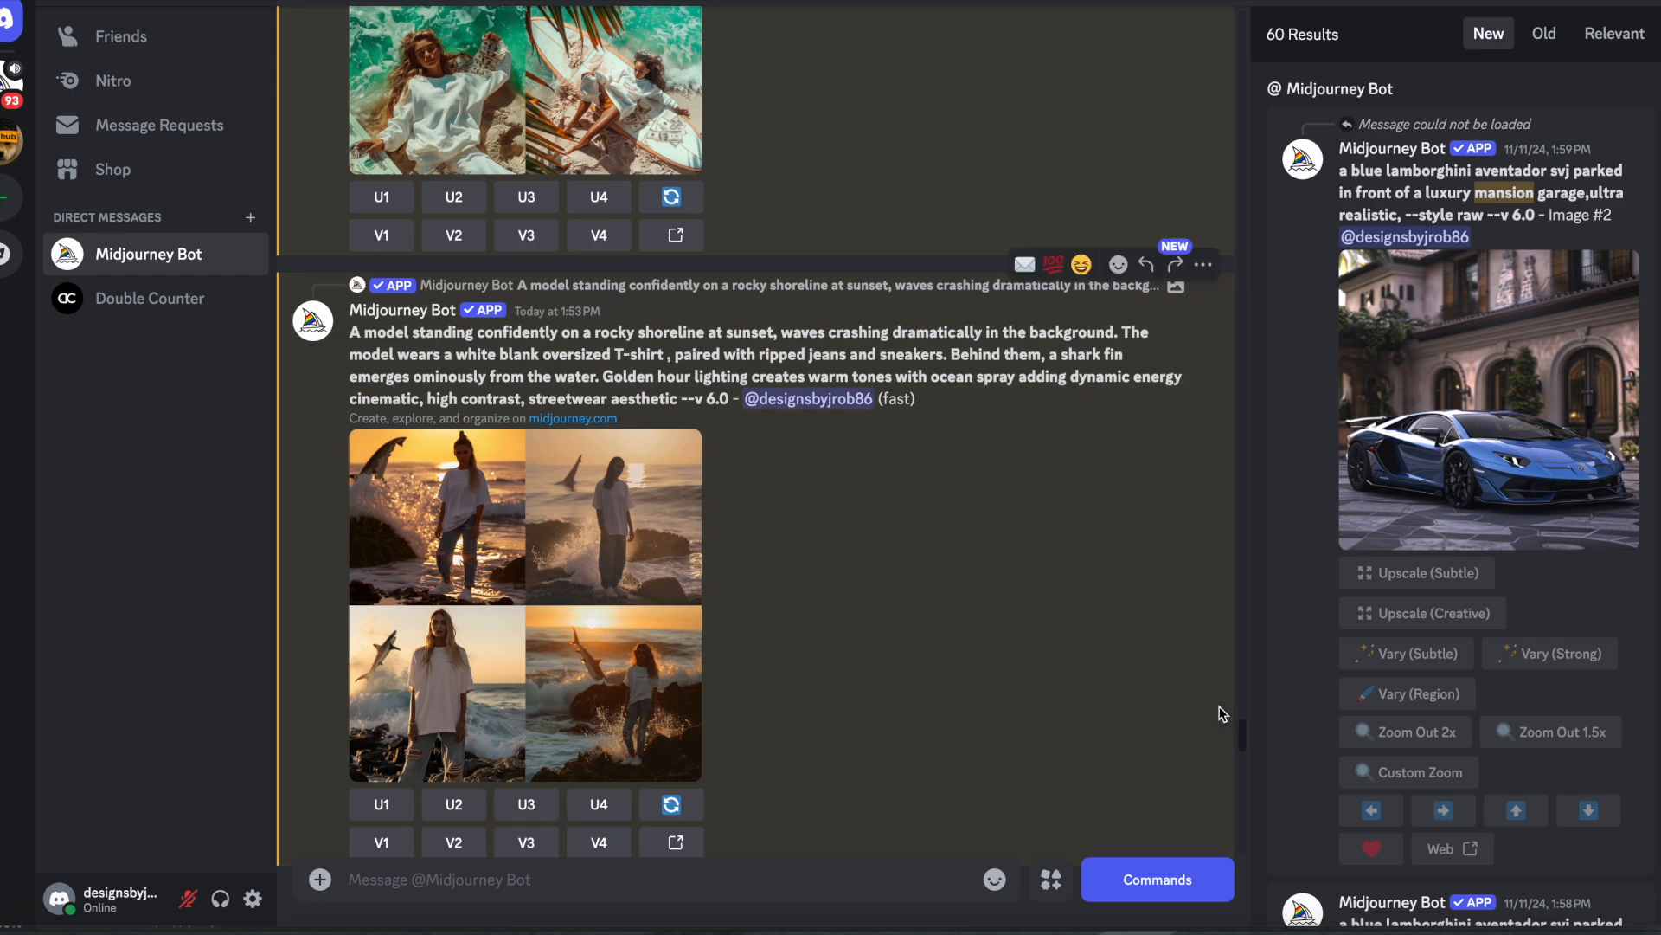
{"action": "left_click_drag", "start_coordinate": [1249, 739], "coordinate": [1239, 765]}
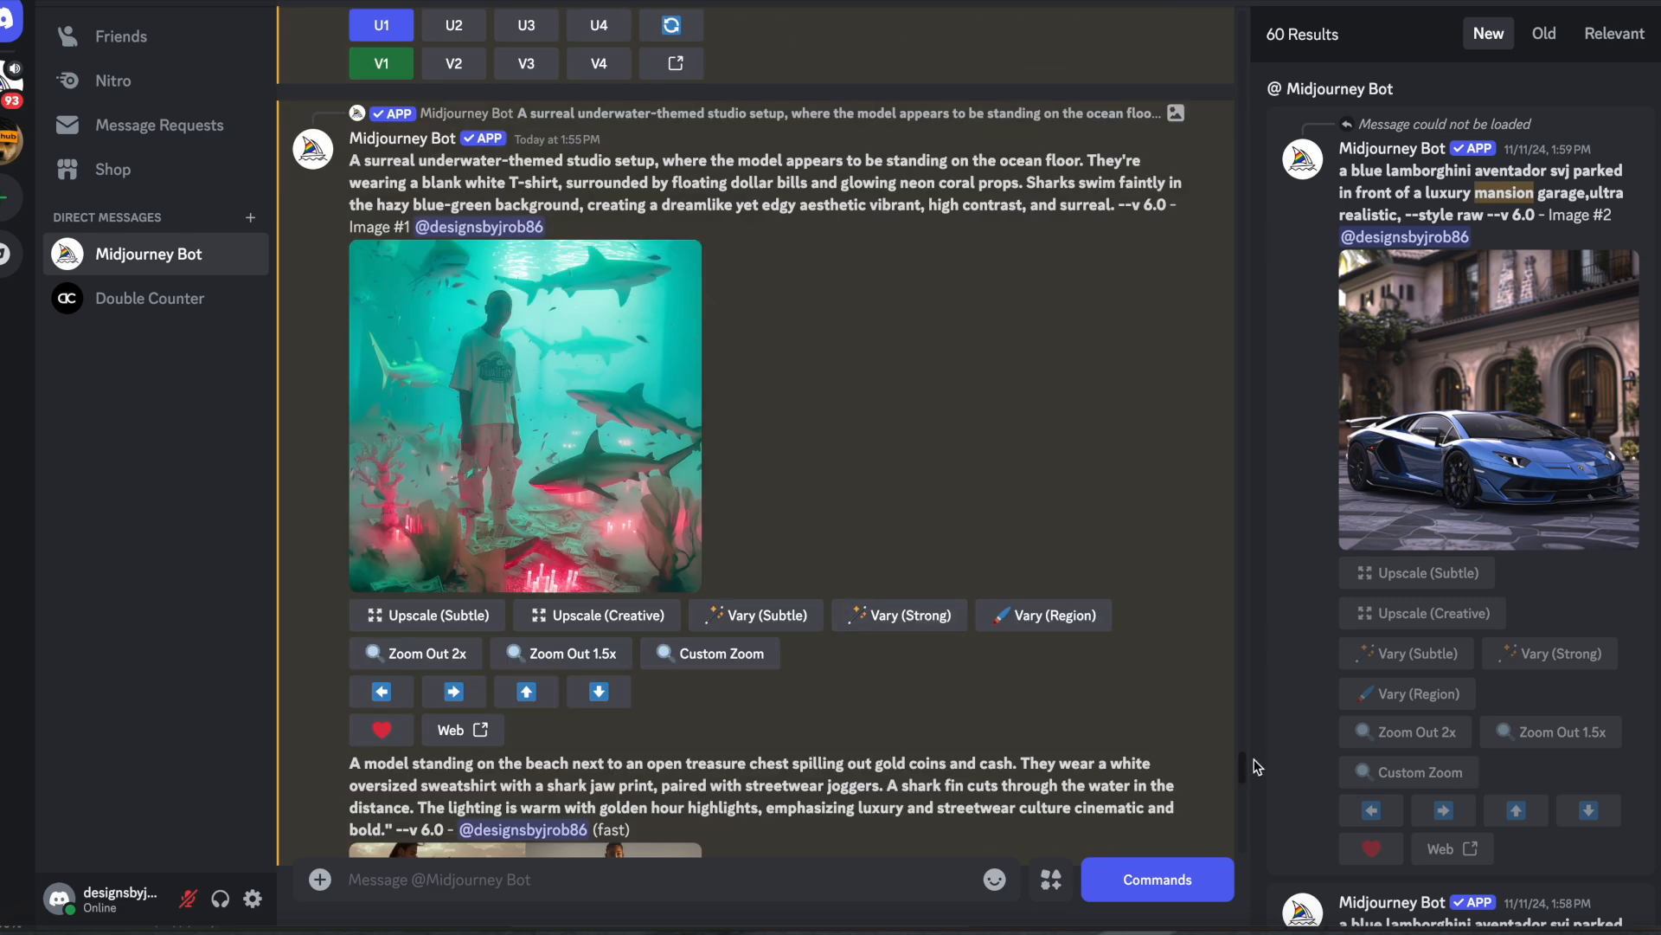
{"action": "left_click_drag", "start_coordinate": [1242, 769], "coordinate": [1243, 827]}
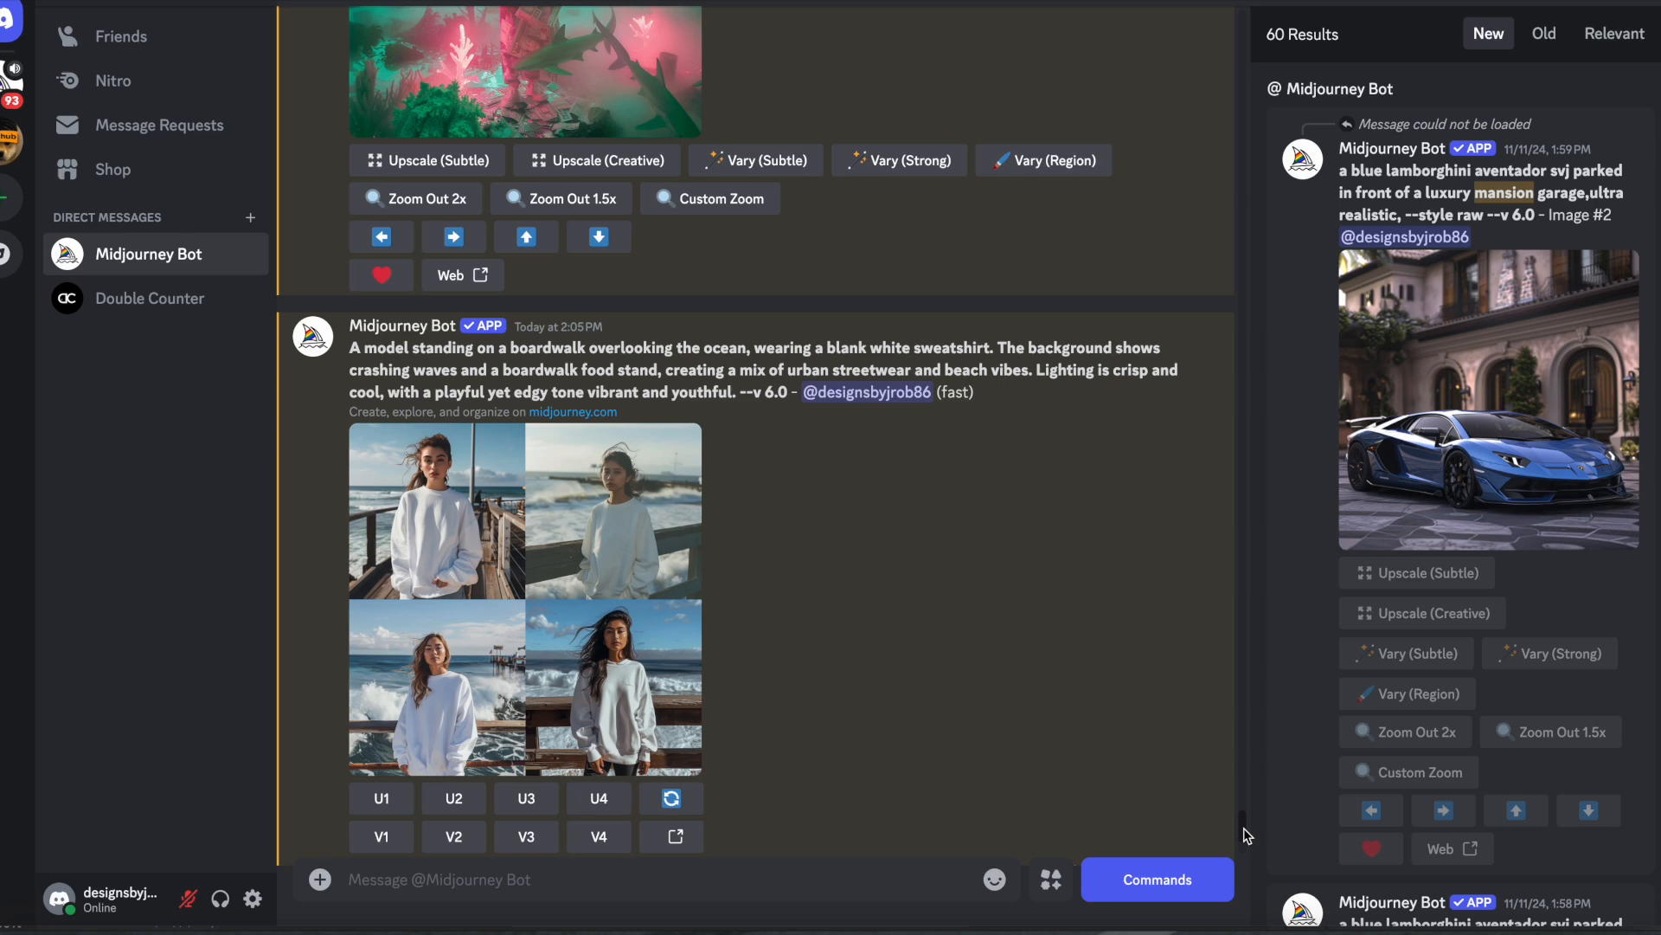
Upscale the third and the second image of the vintage surfboard beach grid.
{"action": "left_click_drag", "start_coordinate": [1244, 829], "coordinate": [1250, 741]}
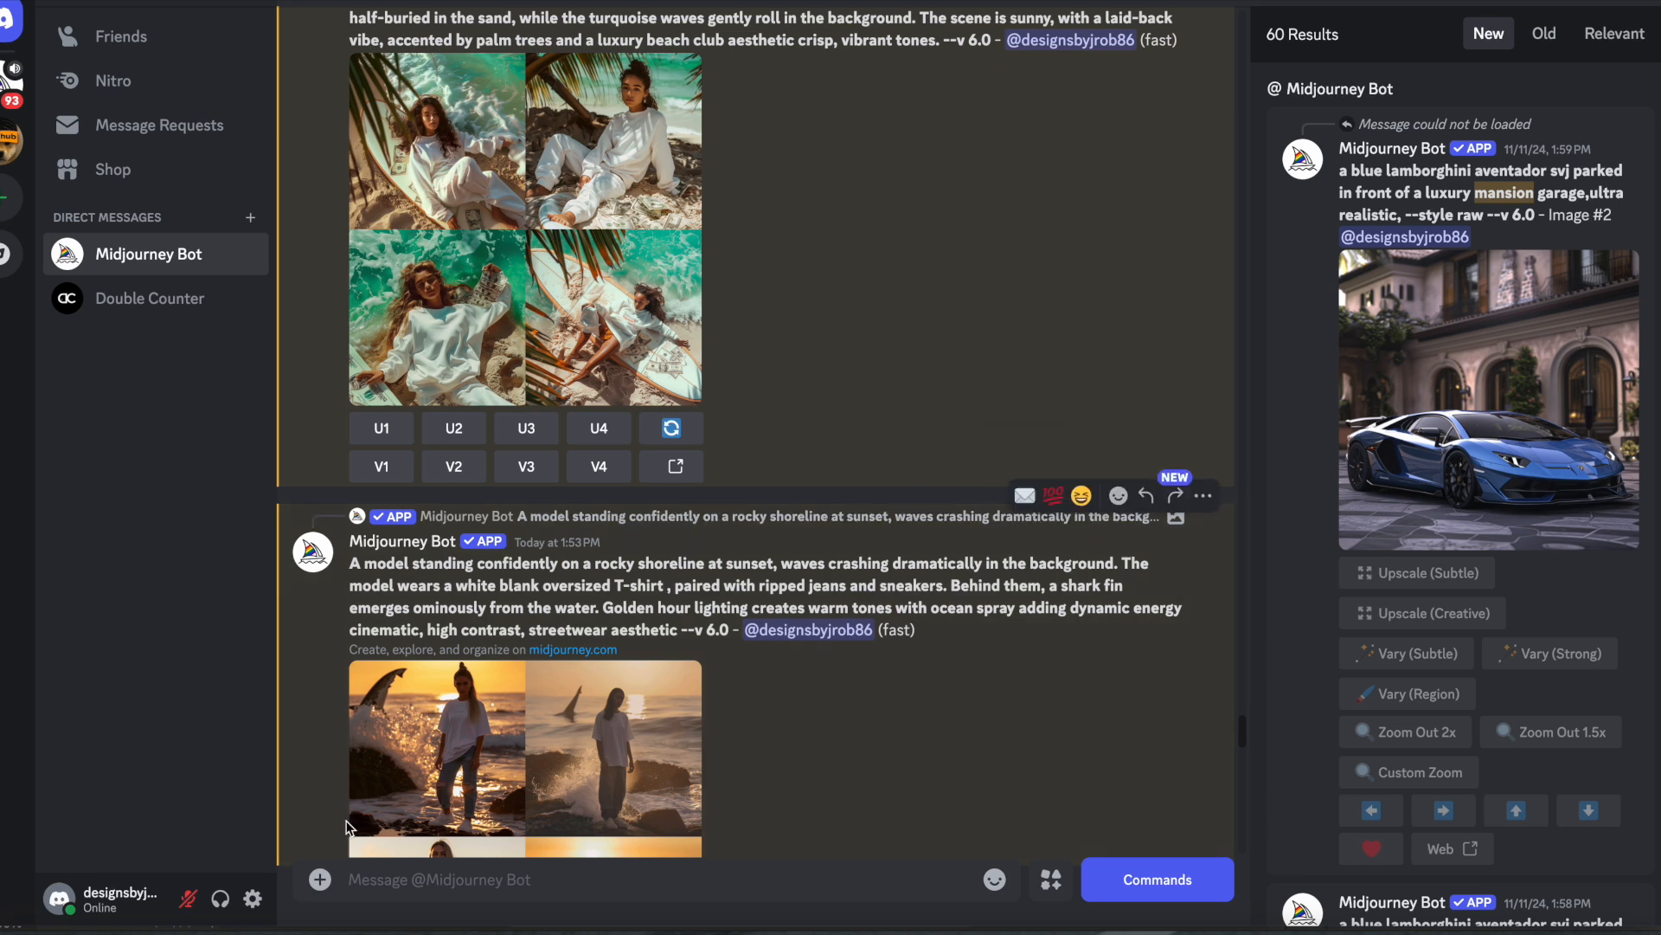
{"action": "left_click", "coordinate": [549, 428]}
{"action": "left_click_drag", "start_coordinate": [1235, 746], "coordinate": [1222, 844]}
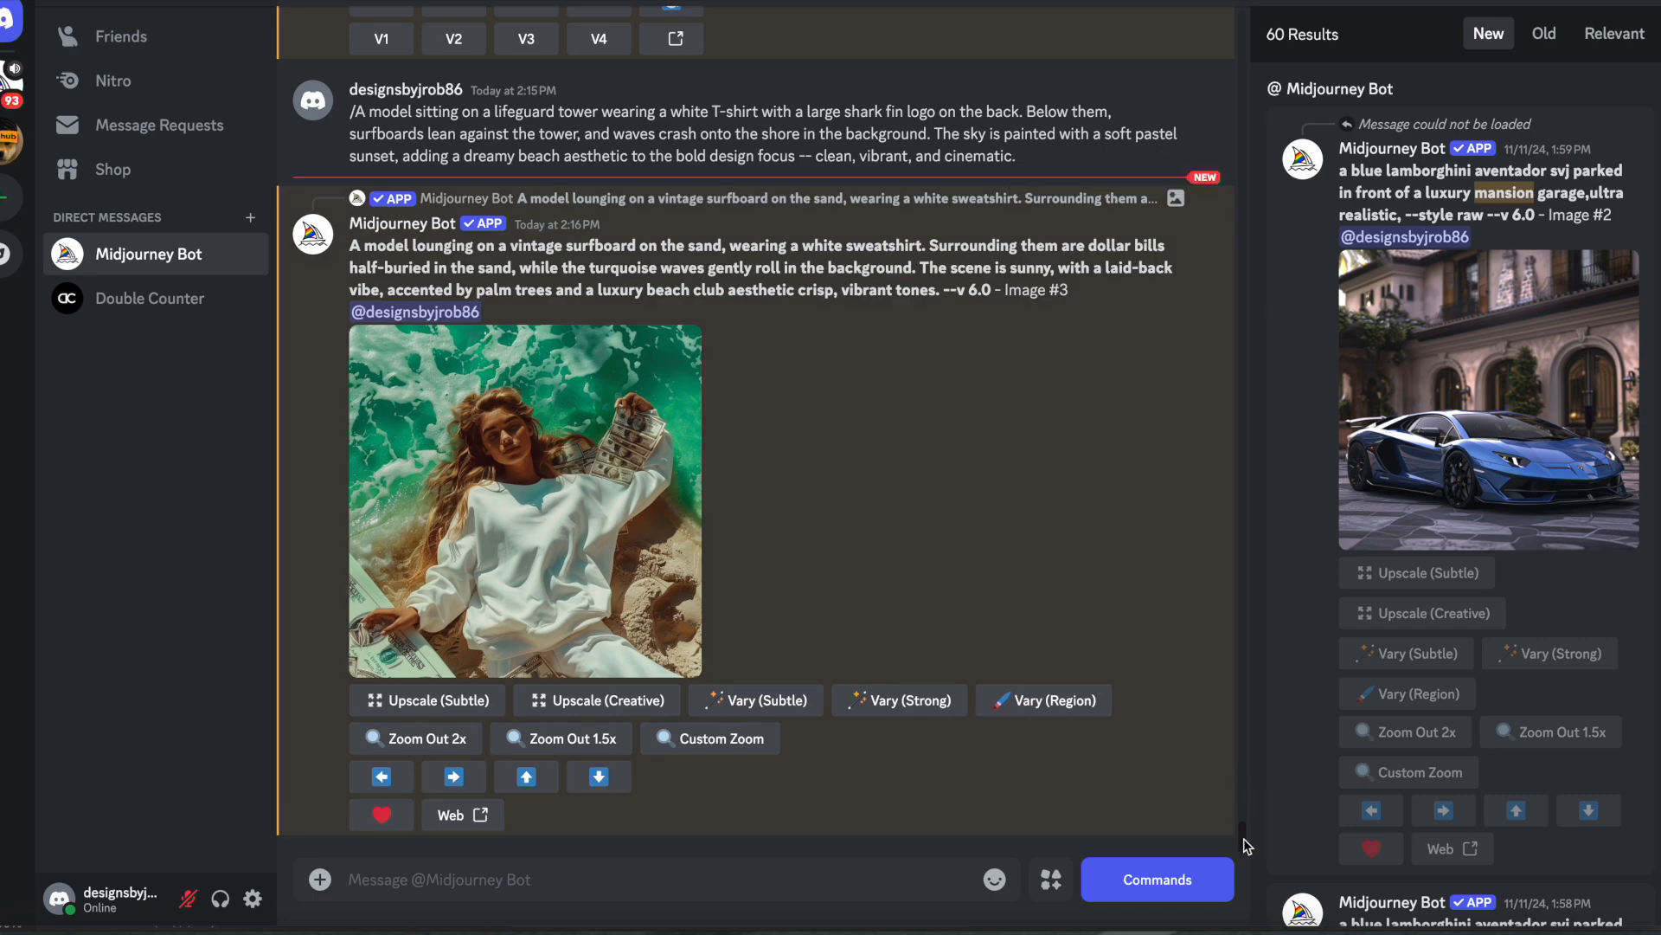
{"action": "left_click_drag", "start_coordinate": [1244, 835], "coordinate": [1252, 709]}
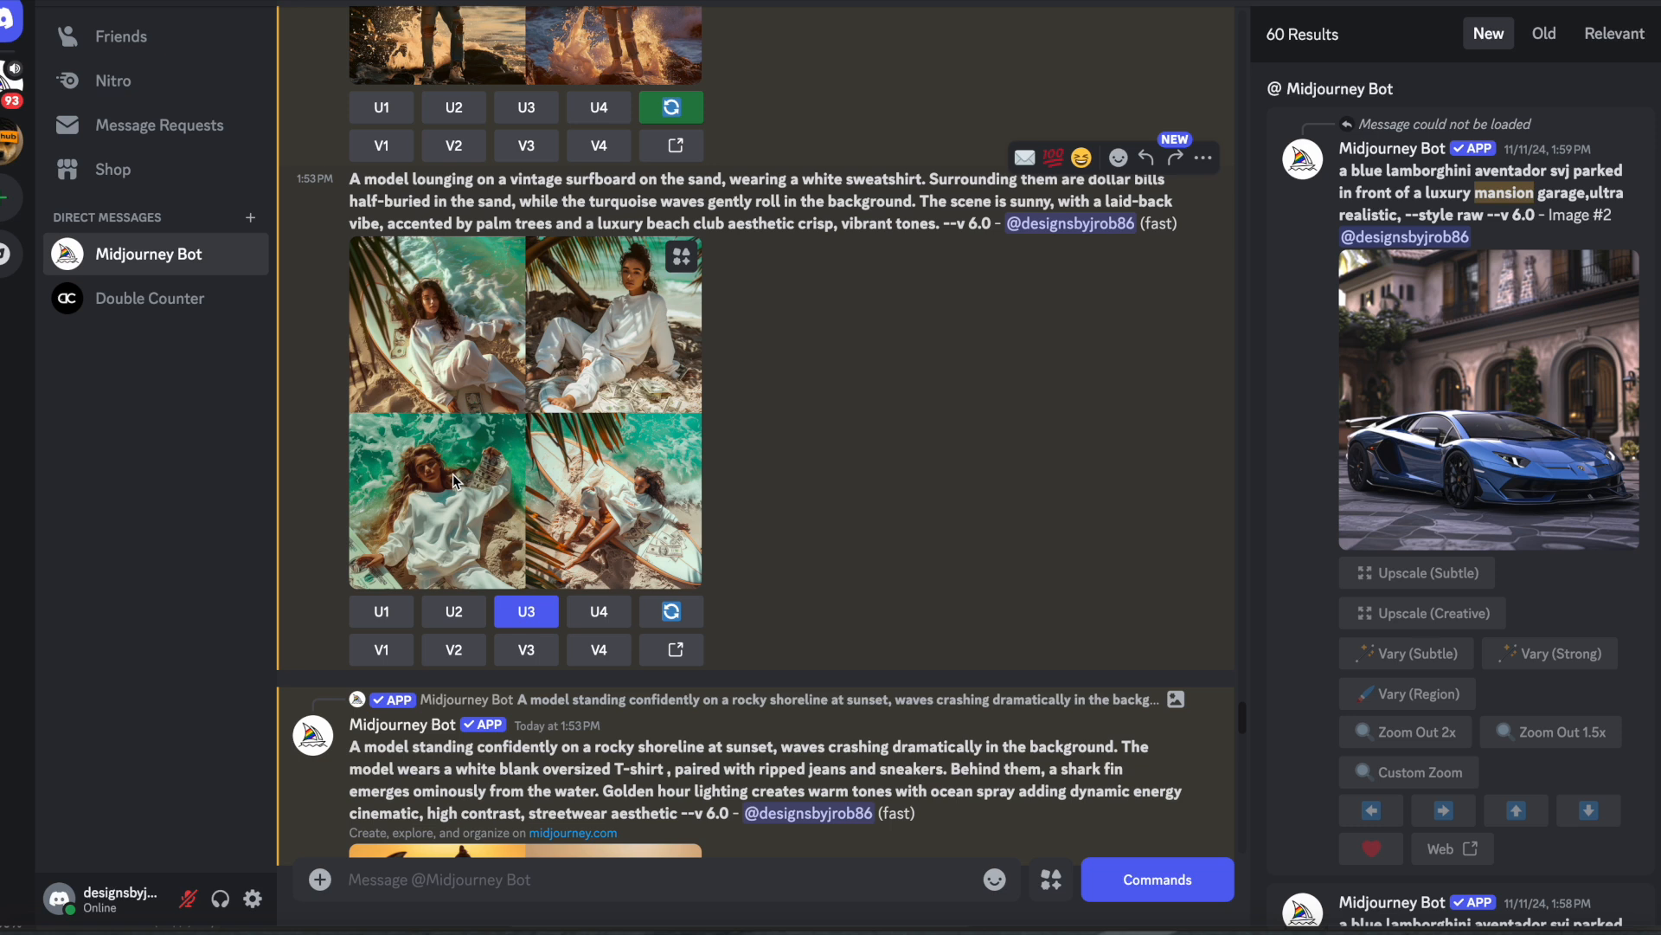
{"action": "left_click", "coordinate": [460, 616]}
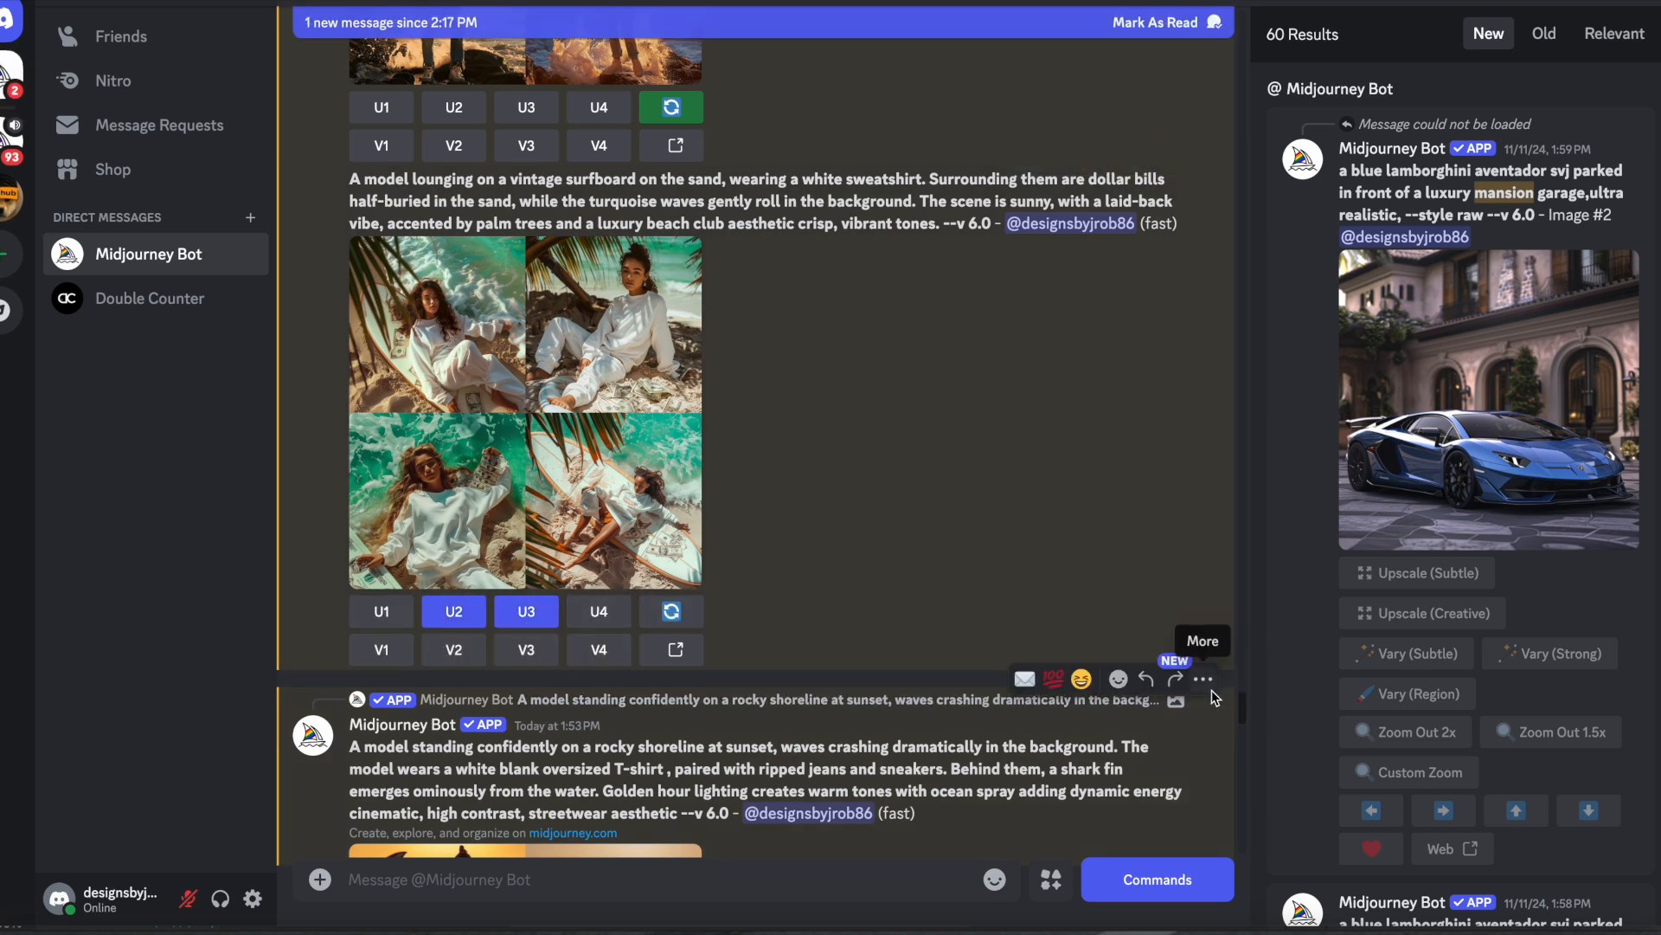
{"action": "left_click_drag", "start_coordinate": [1243, 707], "coordinate": [1260, 821]}
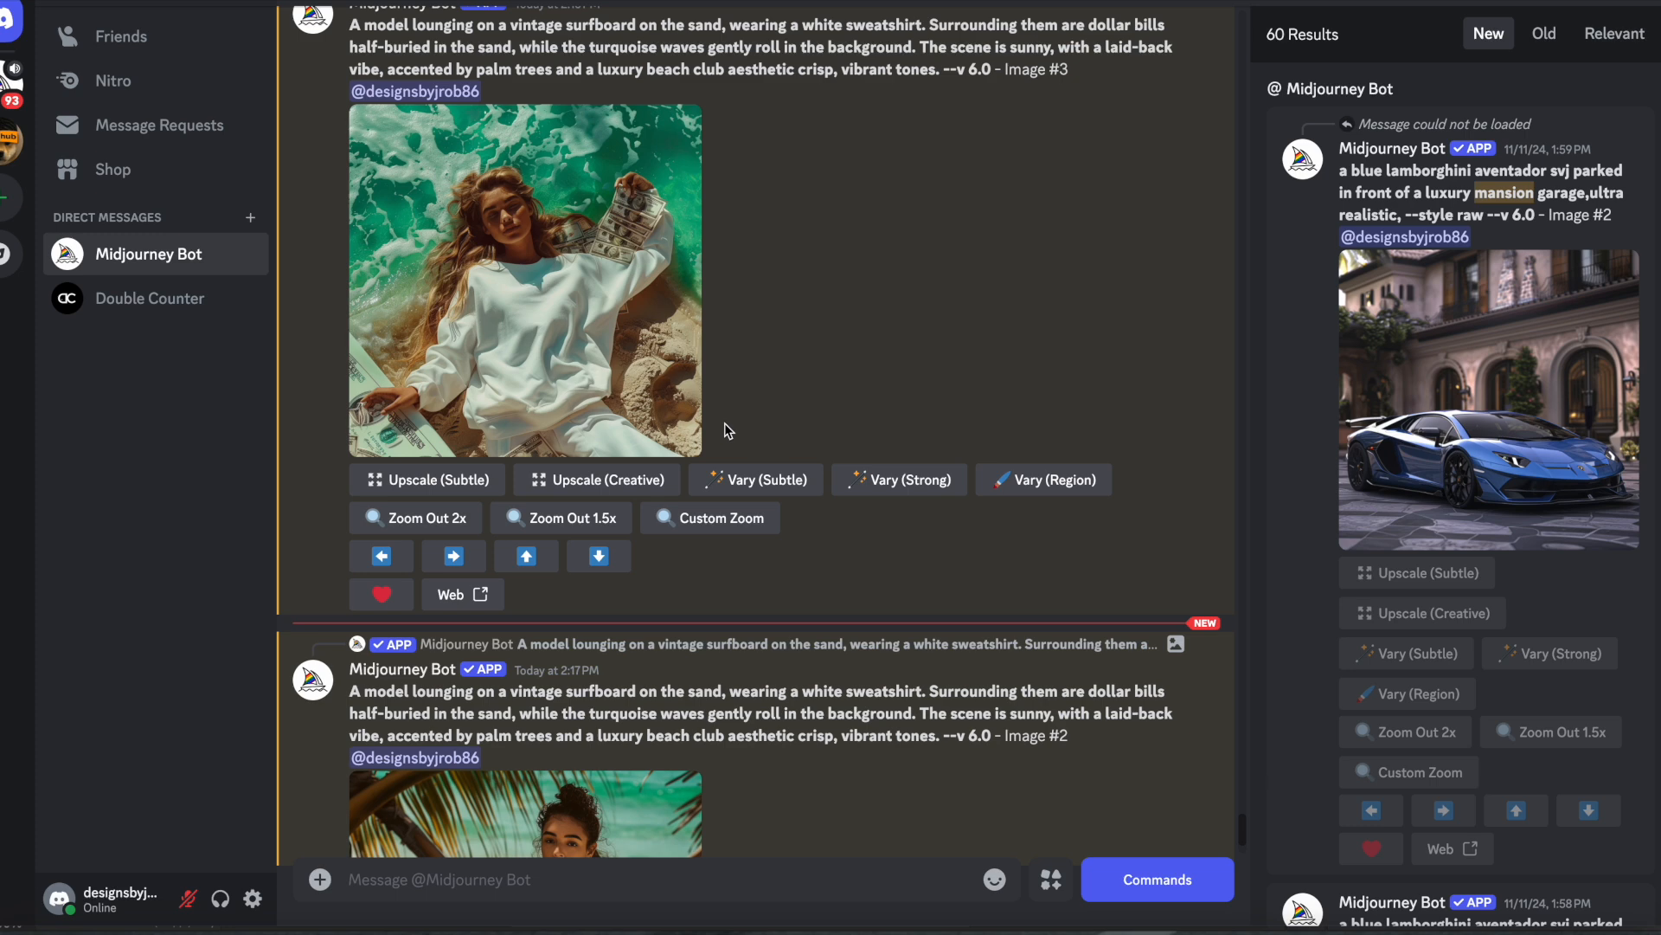
Open the upscaled photo of the model lying in the surf in the browser and check its image saving options.
{"action": "left_click", "coordinate": [567, 351]}
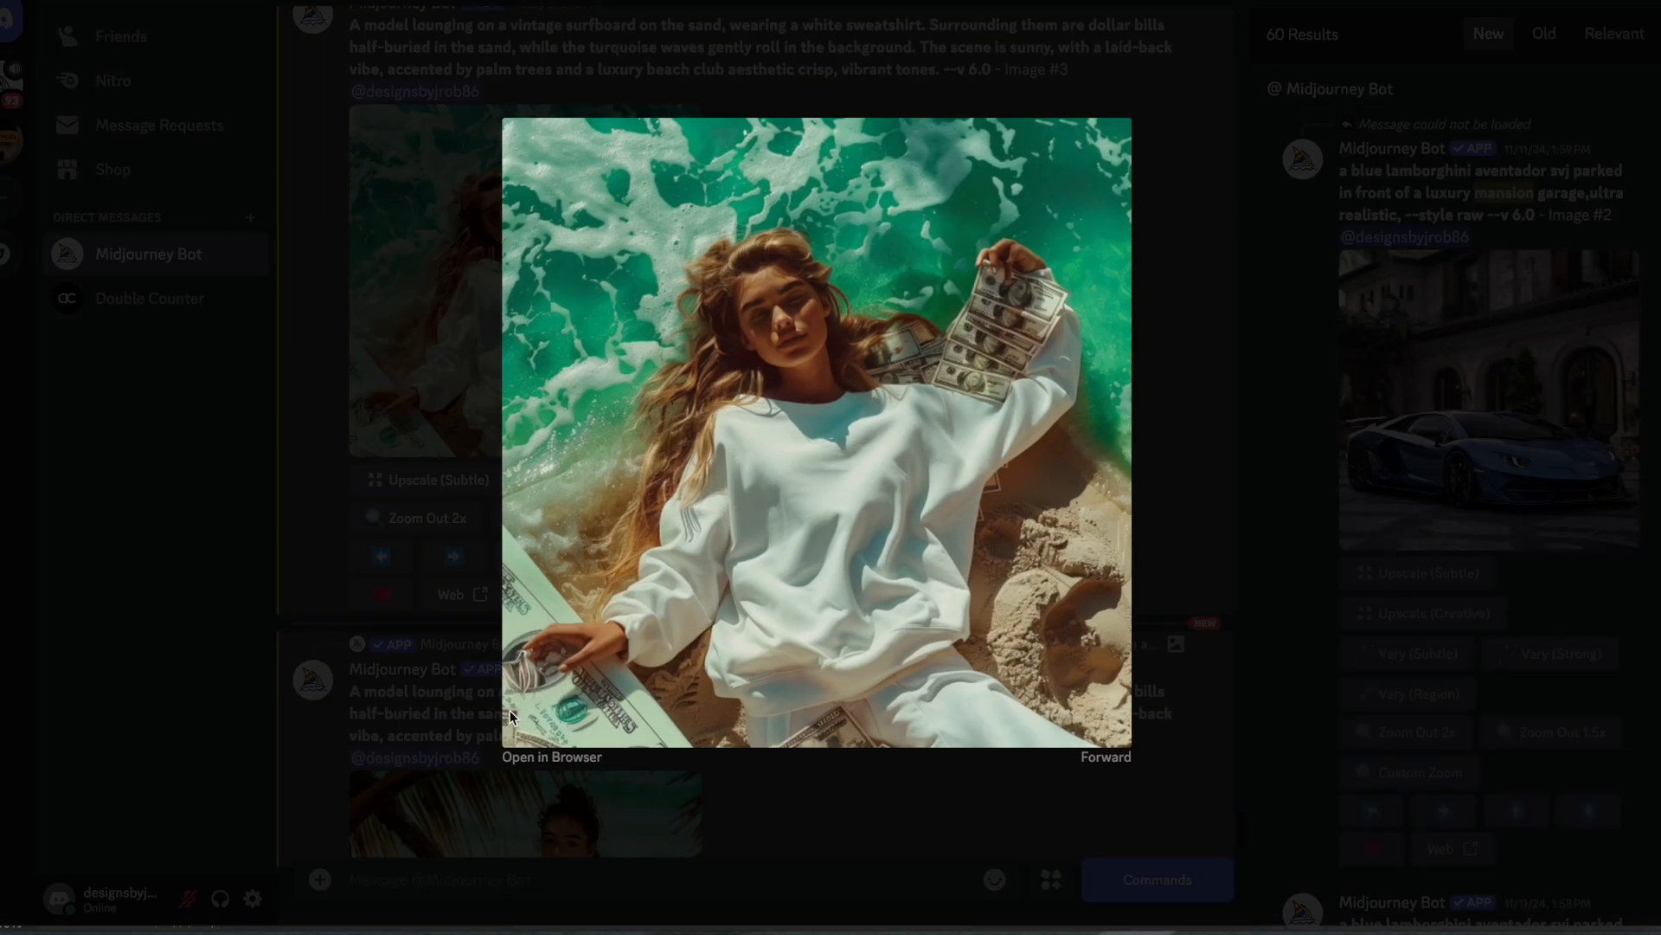
{"action": "left_click", "coordinate": [537, 758]}
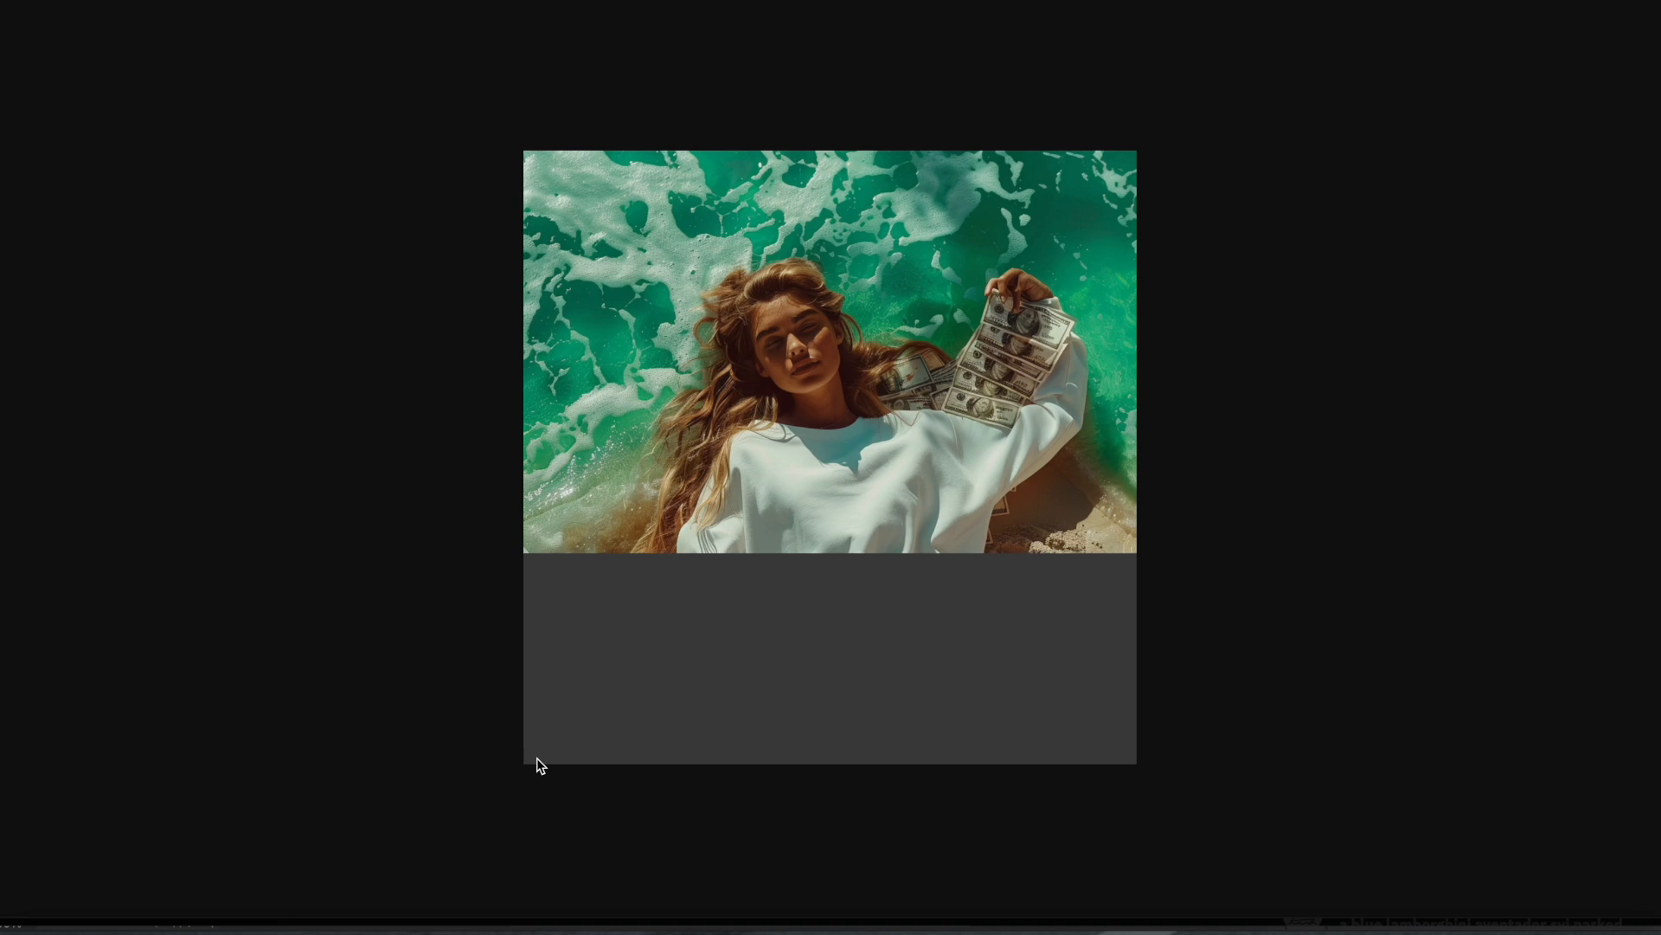
{"action": "right_click", "coordinate": [839, 473]}
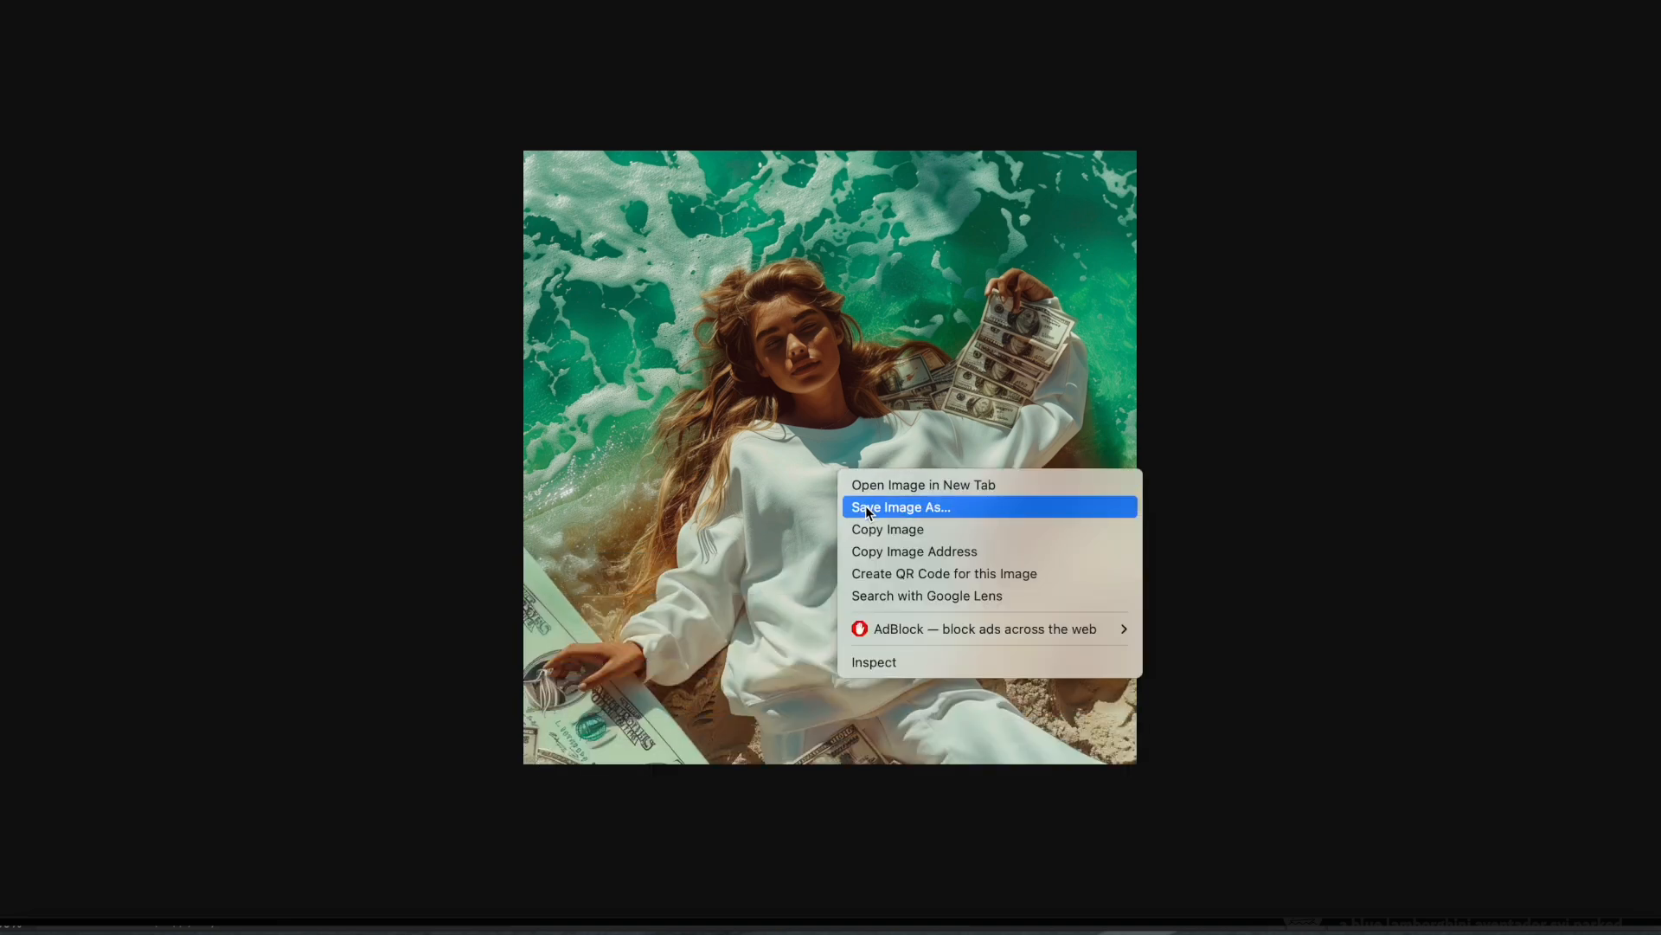
{"action": "left_click", "coordinate": [424, 518]}
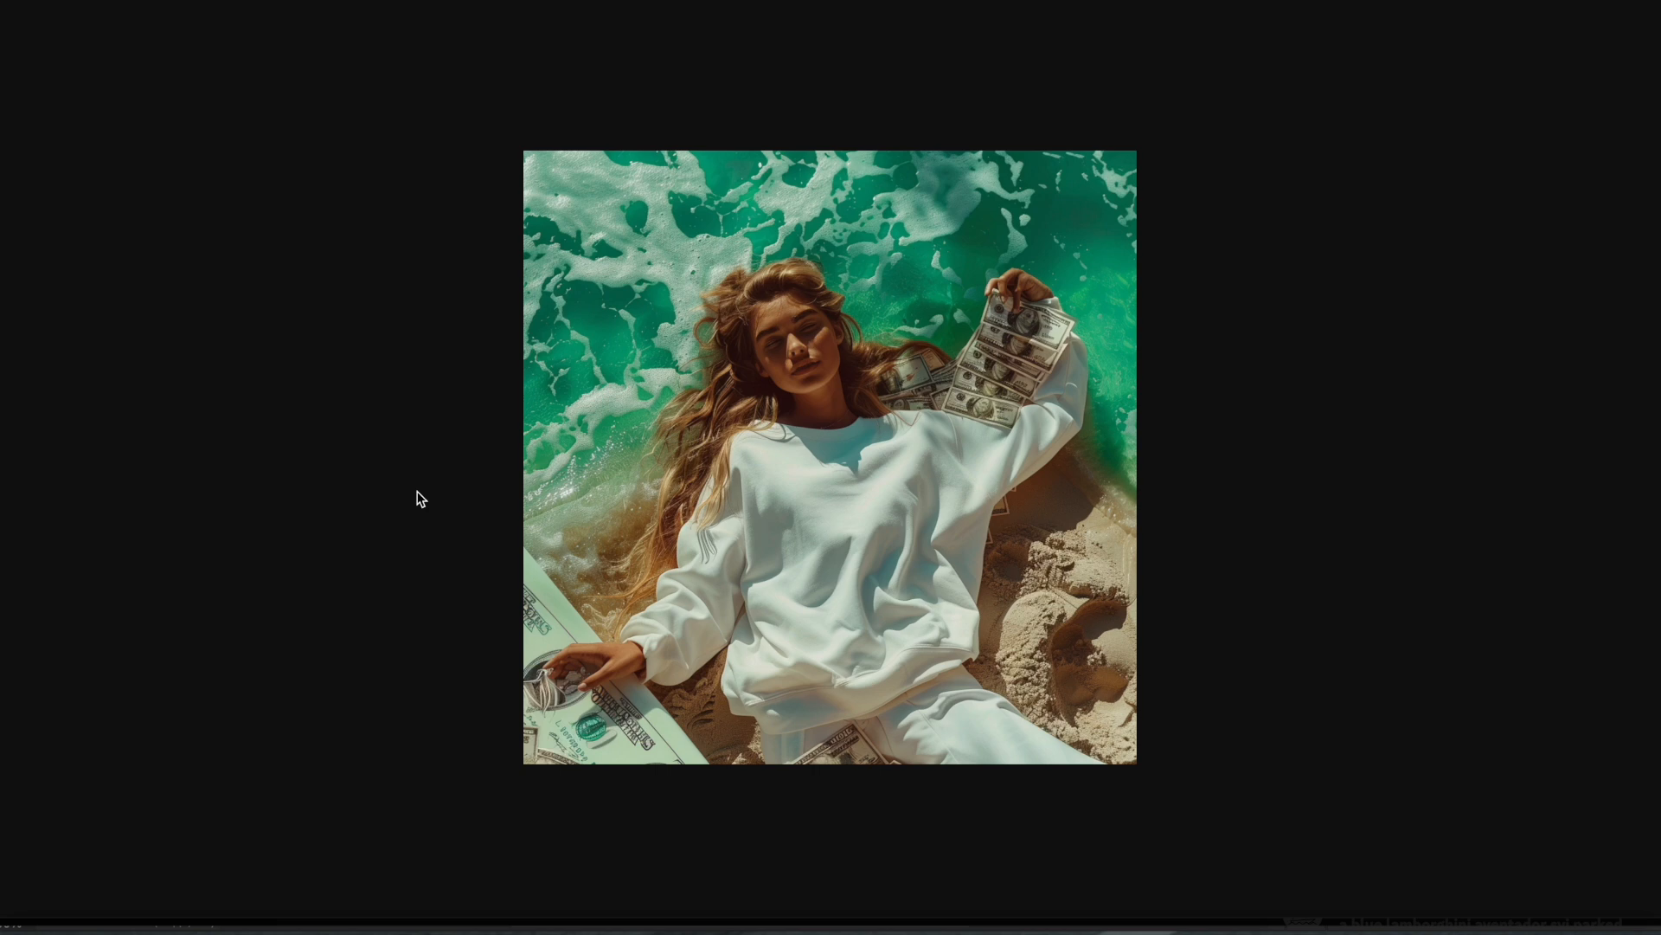
{"action": "key", "text": "super+shift+5"}
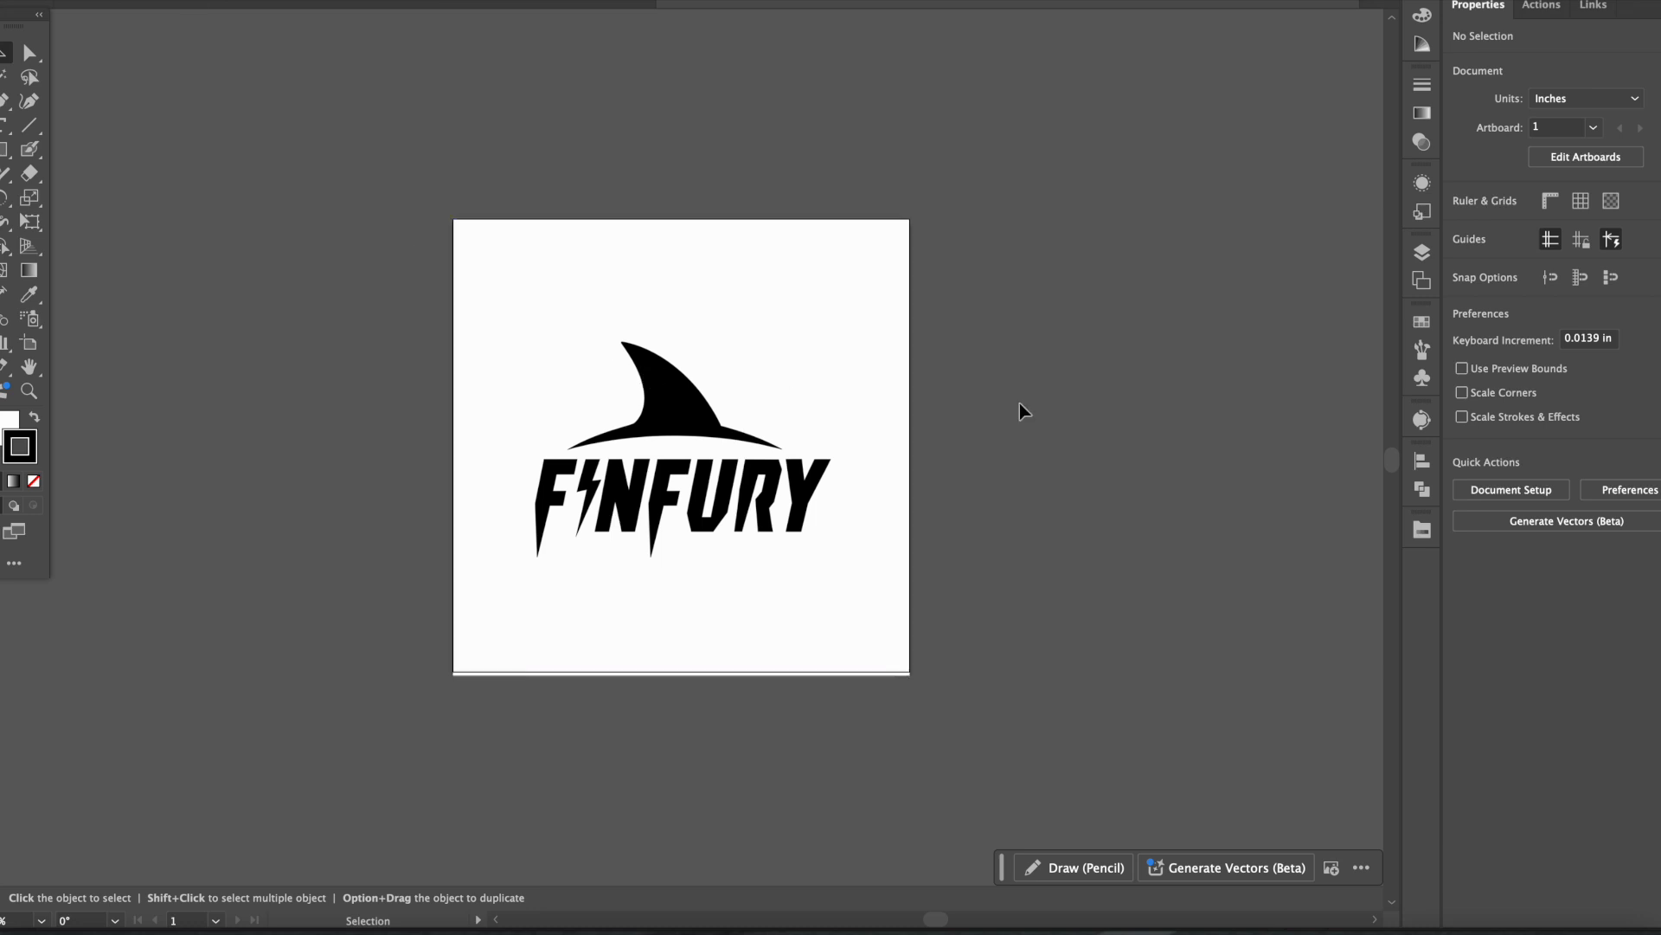
In Illustrator, trace the FINFURY shark fin logo image with the Black and White Logo preset.
{"action": "left_click", "coordinate": [751, 417]}
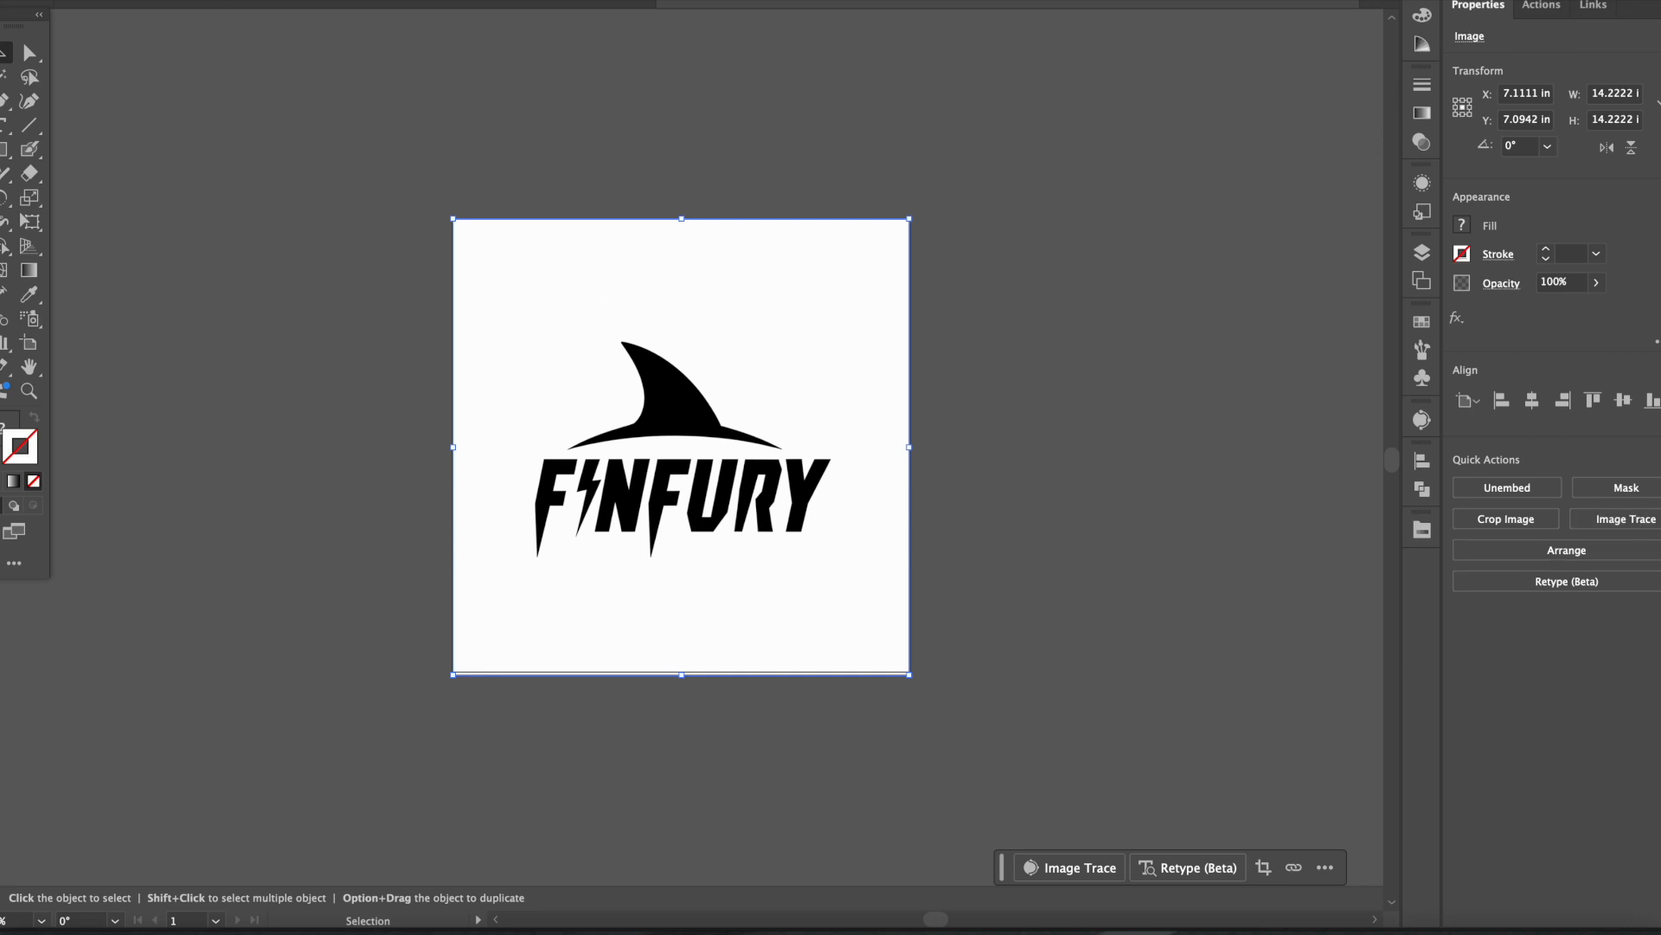
{"action": "left_click", "coordinate": [1626, 522]}
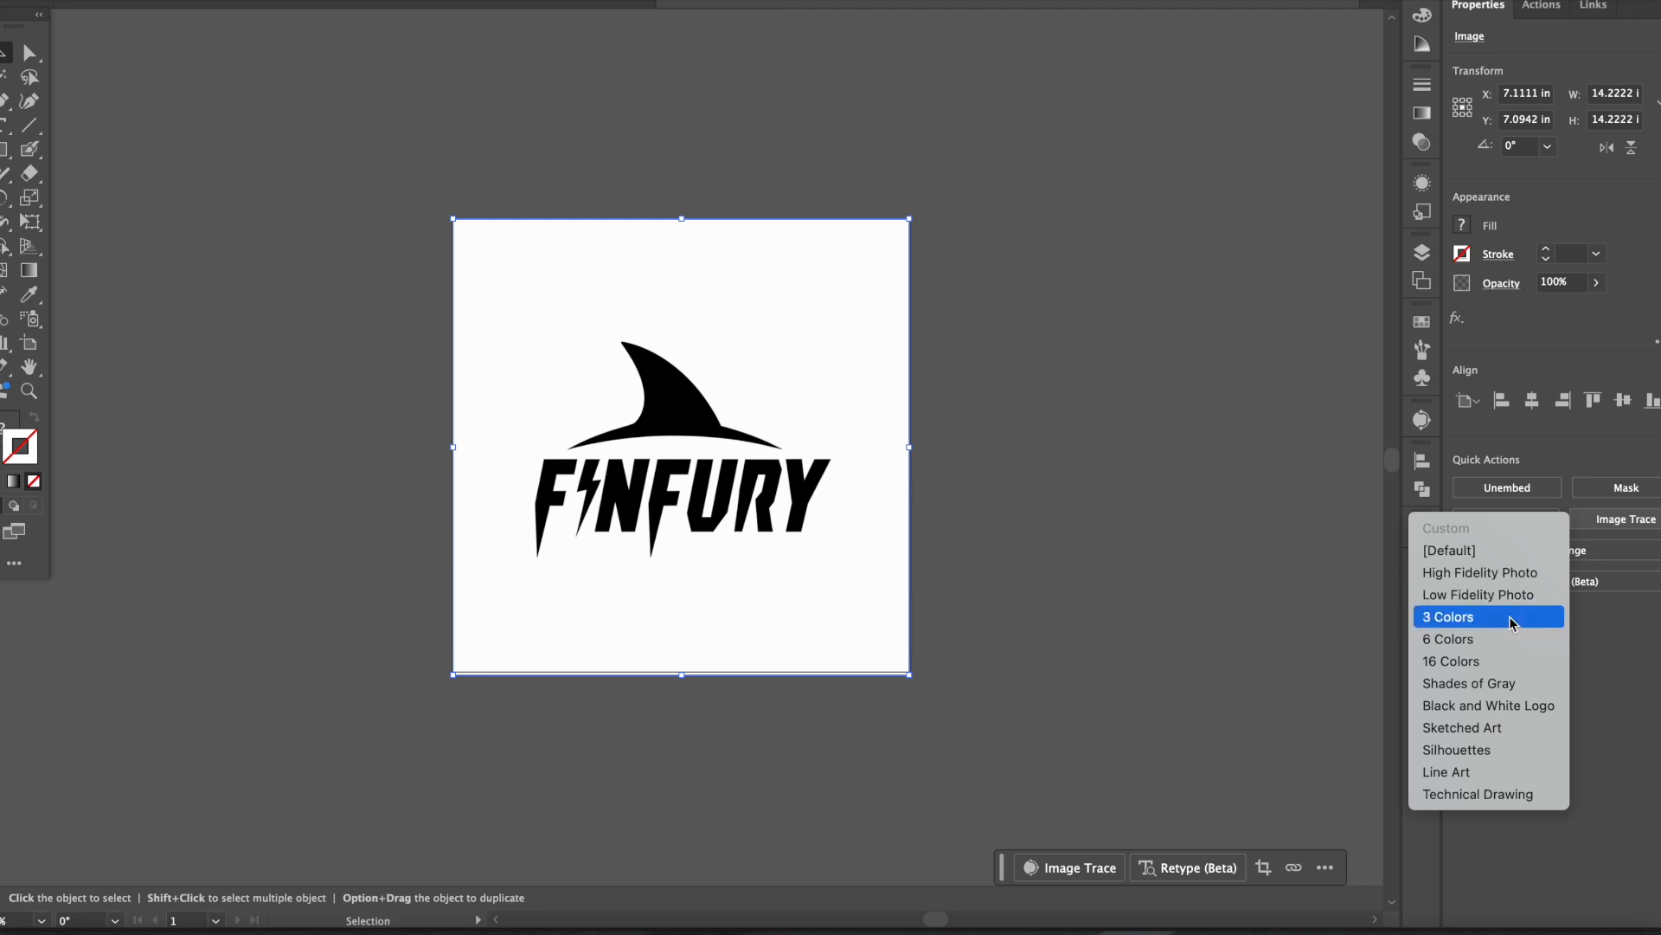
{"action": "left_click", "coordinate": [1538, 707]}
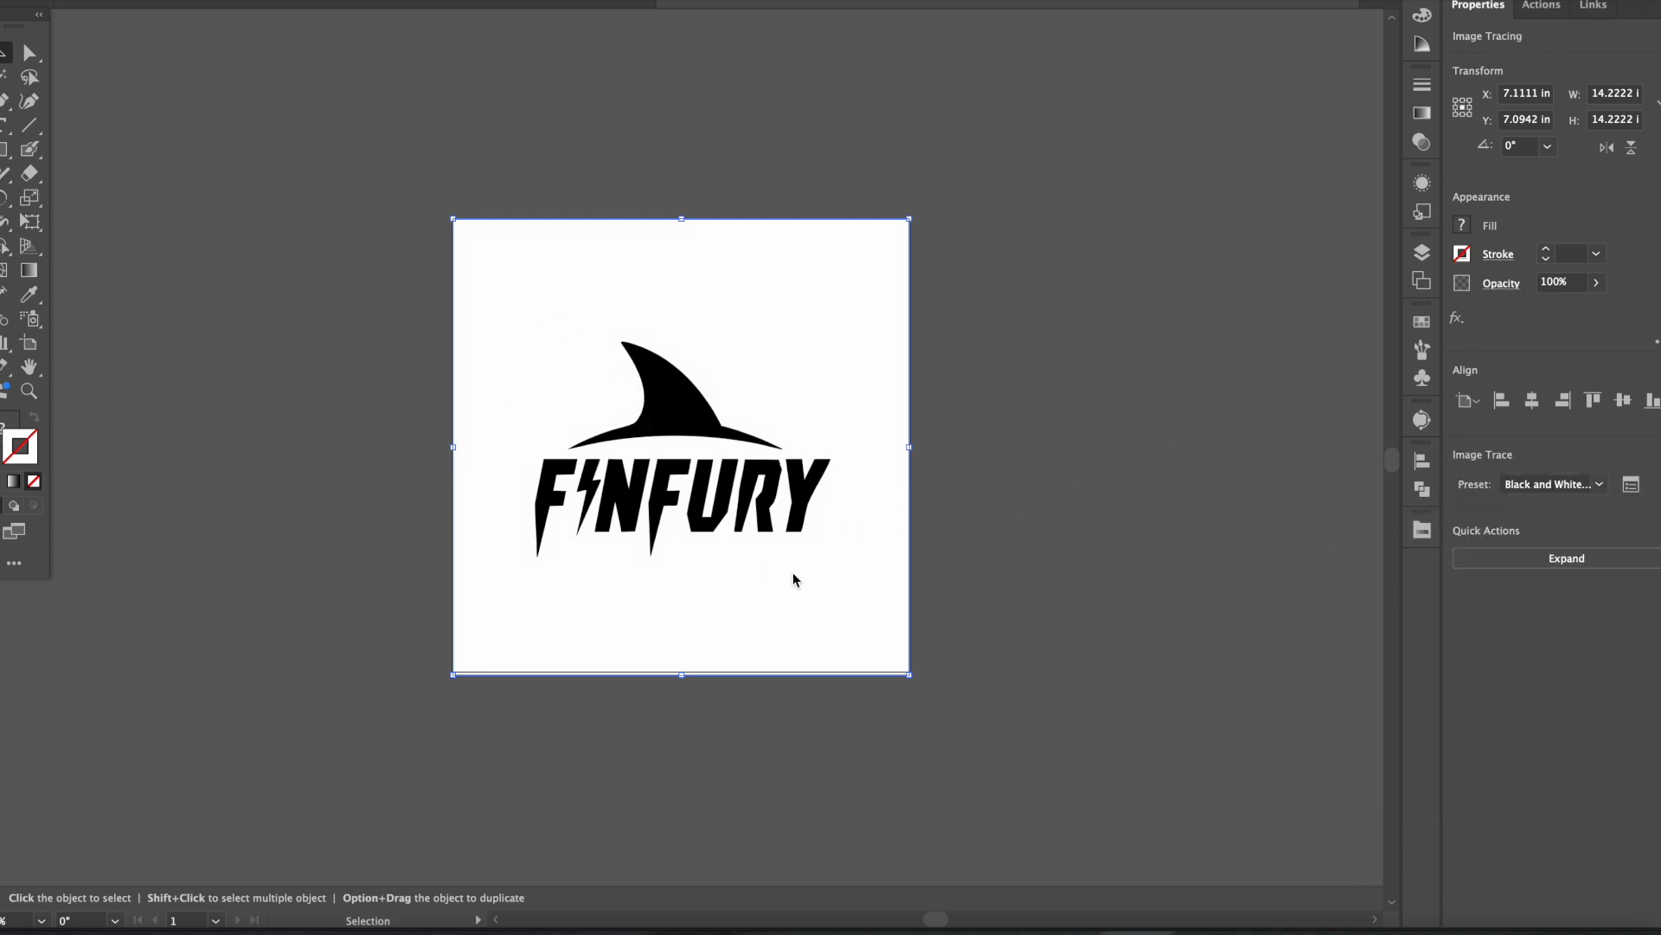
Examine the traced FINFURY lettering up close and compare it with the original image by undoing and redoing the trace.
{"action": "key", "text": "super+equal"}
{"action": "key", "text": "super+equal"}
{"action": "key", "text": "super+equal"}
{"action": "key", "text": "super+equal"}
{"action": "key", "text": "super+equal"}
{"action": "key", "text": "super+equal"}
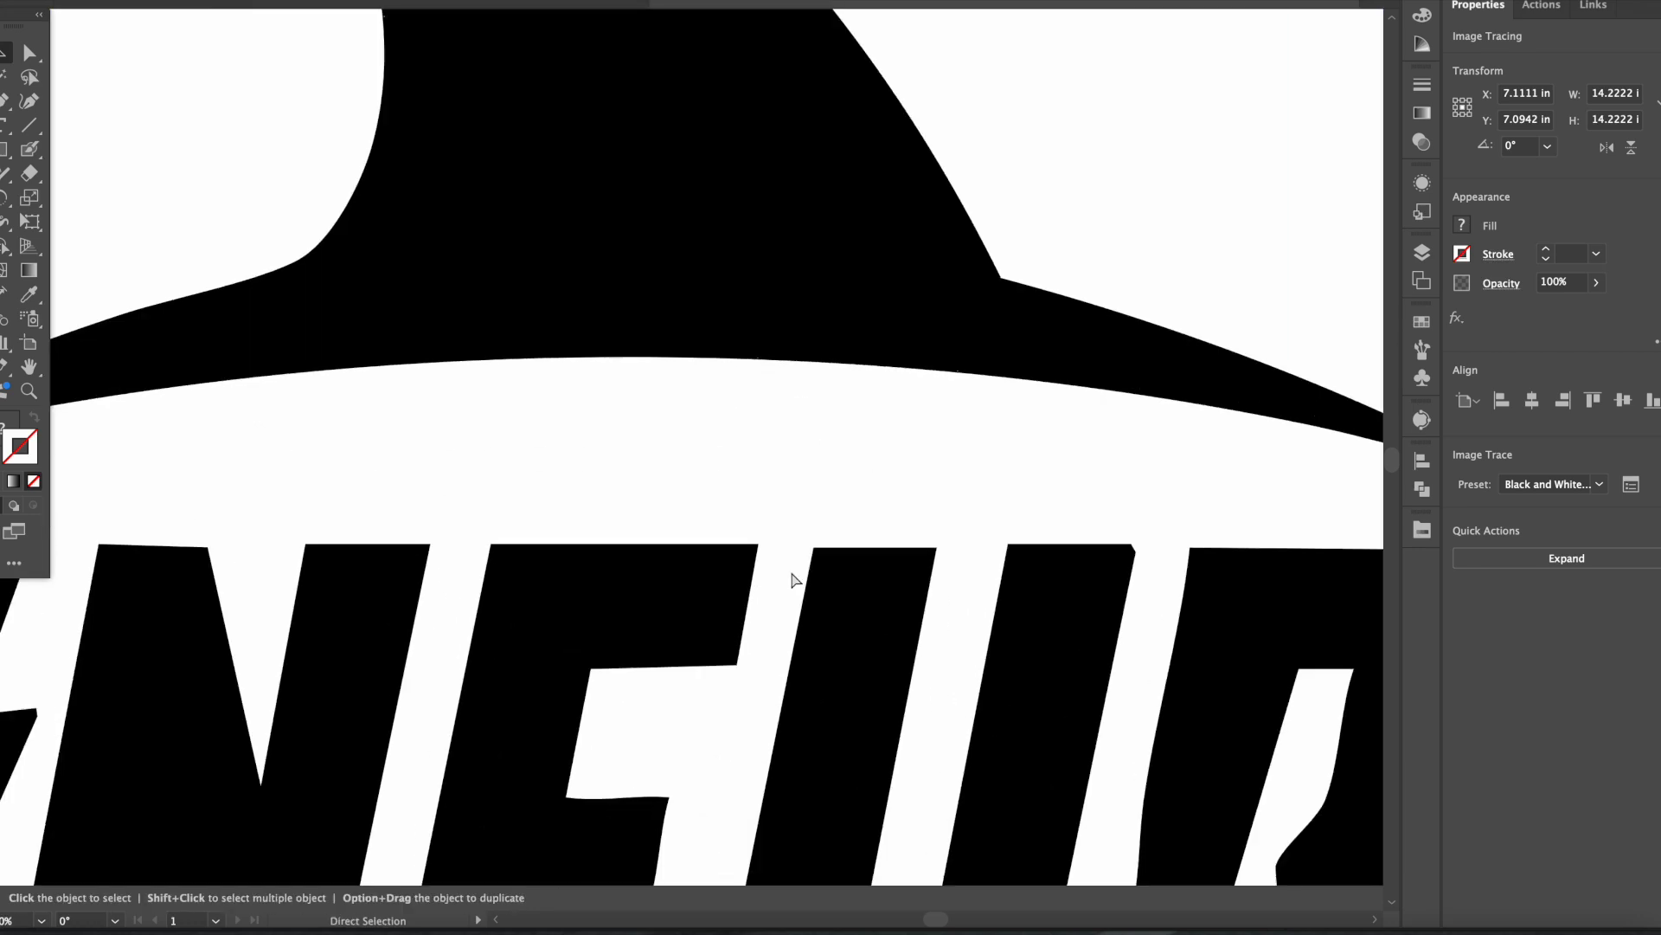
{"action": "key", "text": "space"}
{"action": "left_click_drag", "start_coordinate": [784, 376], "coordinate": [1028, 216]}
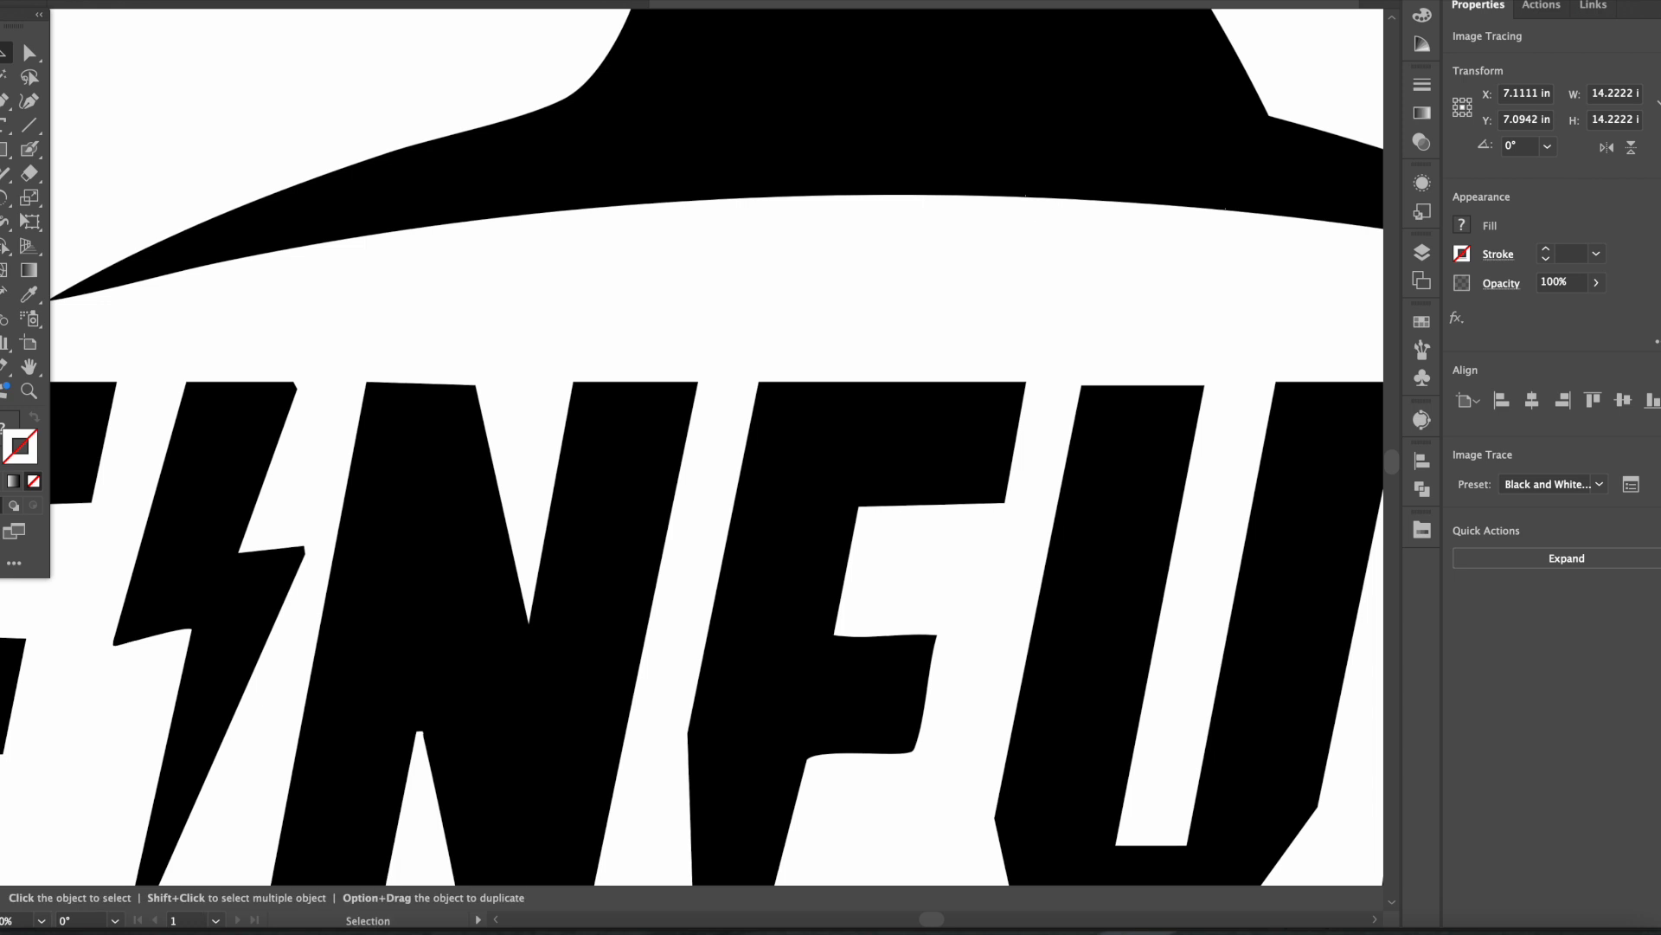
{"action": "left_click", "coordinate": [154, 0]}
{"action": "left_click", "coordinate": [173, 1]}
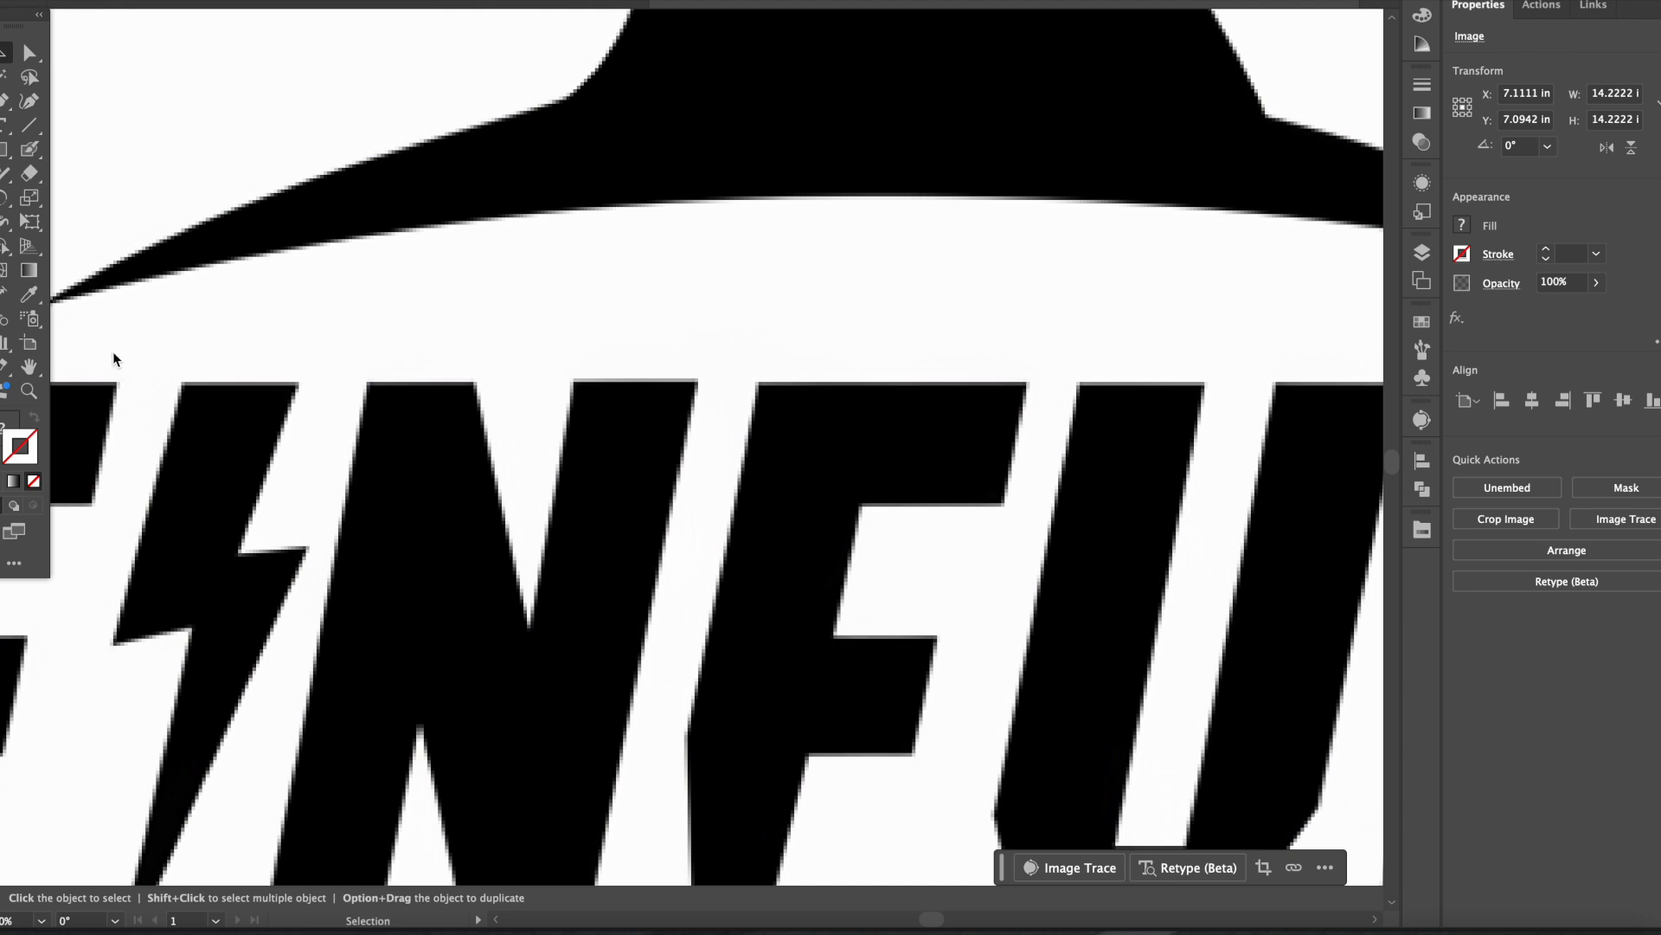
{"action": "left_click", "coordinate": [156, 0]}
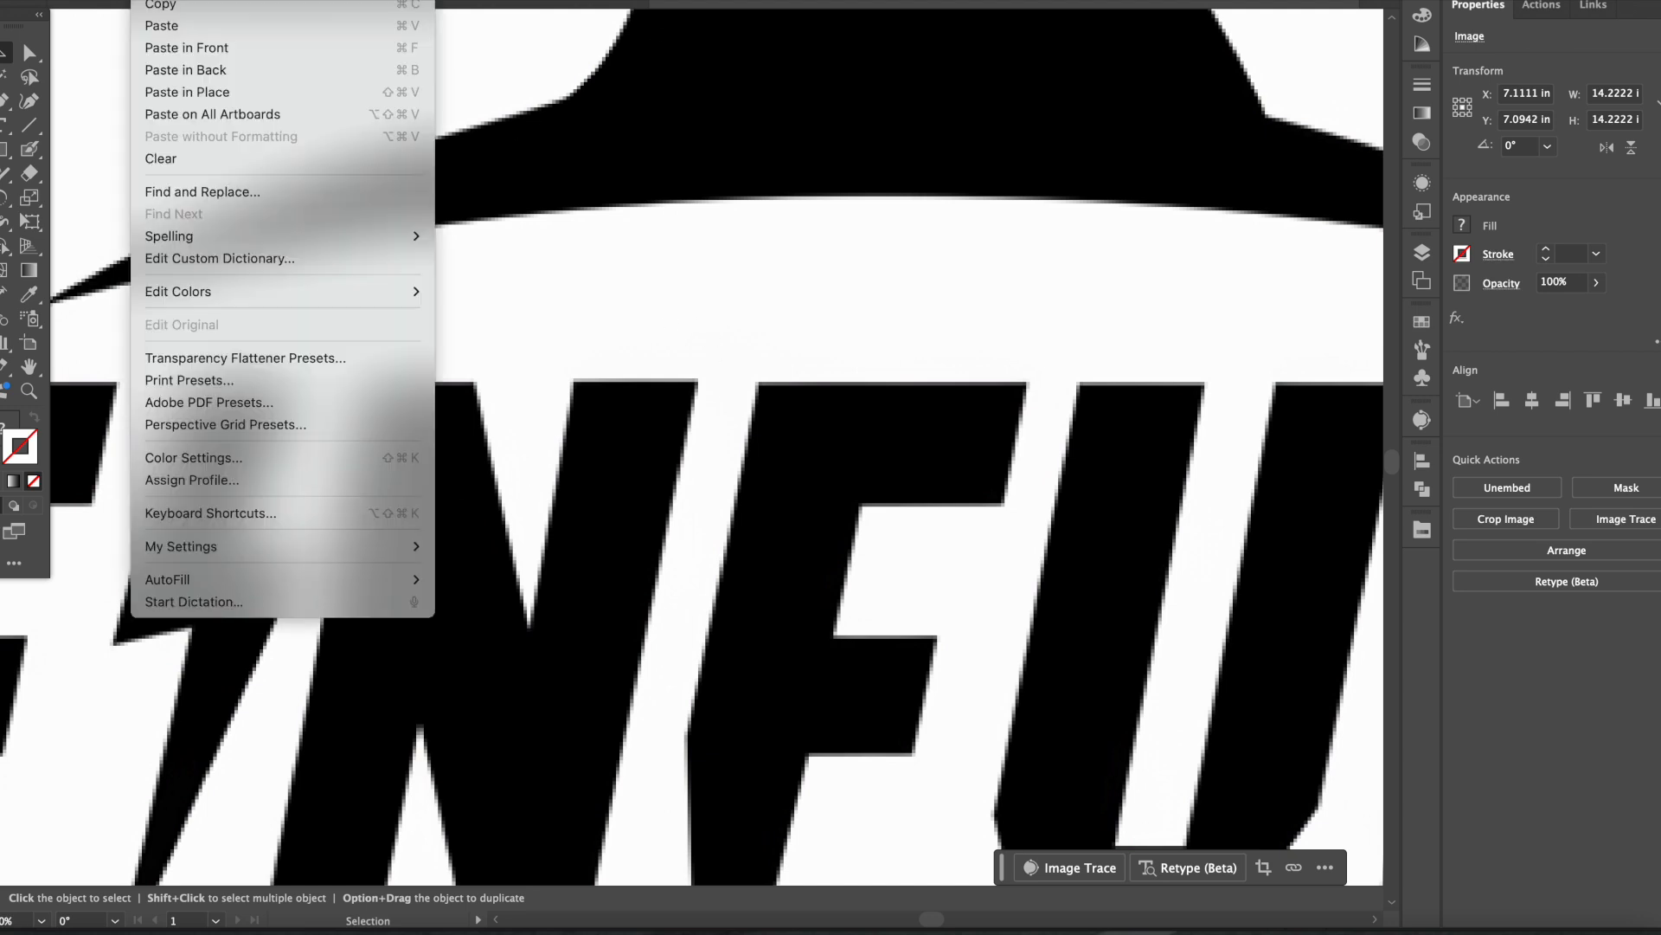
{"action": "left_click", "coordinate": [164, 0]}
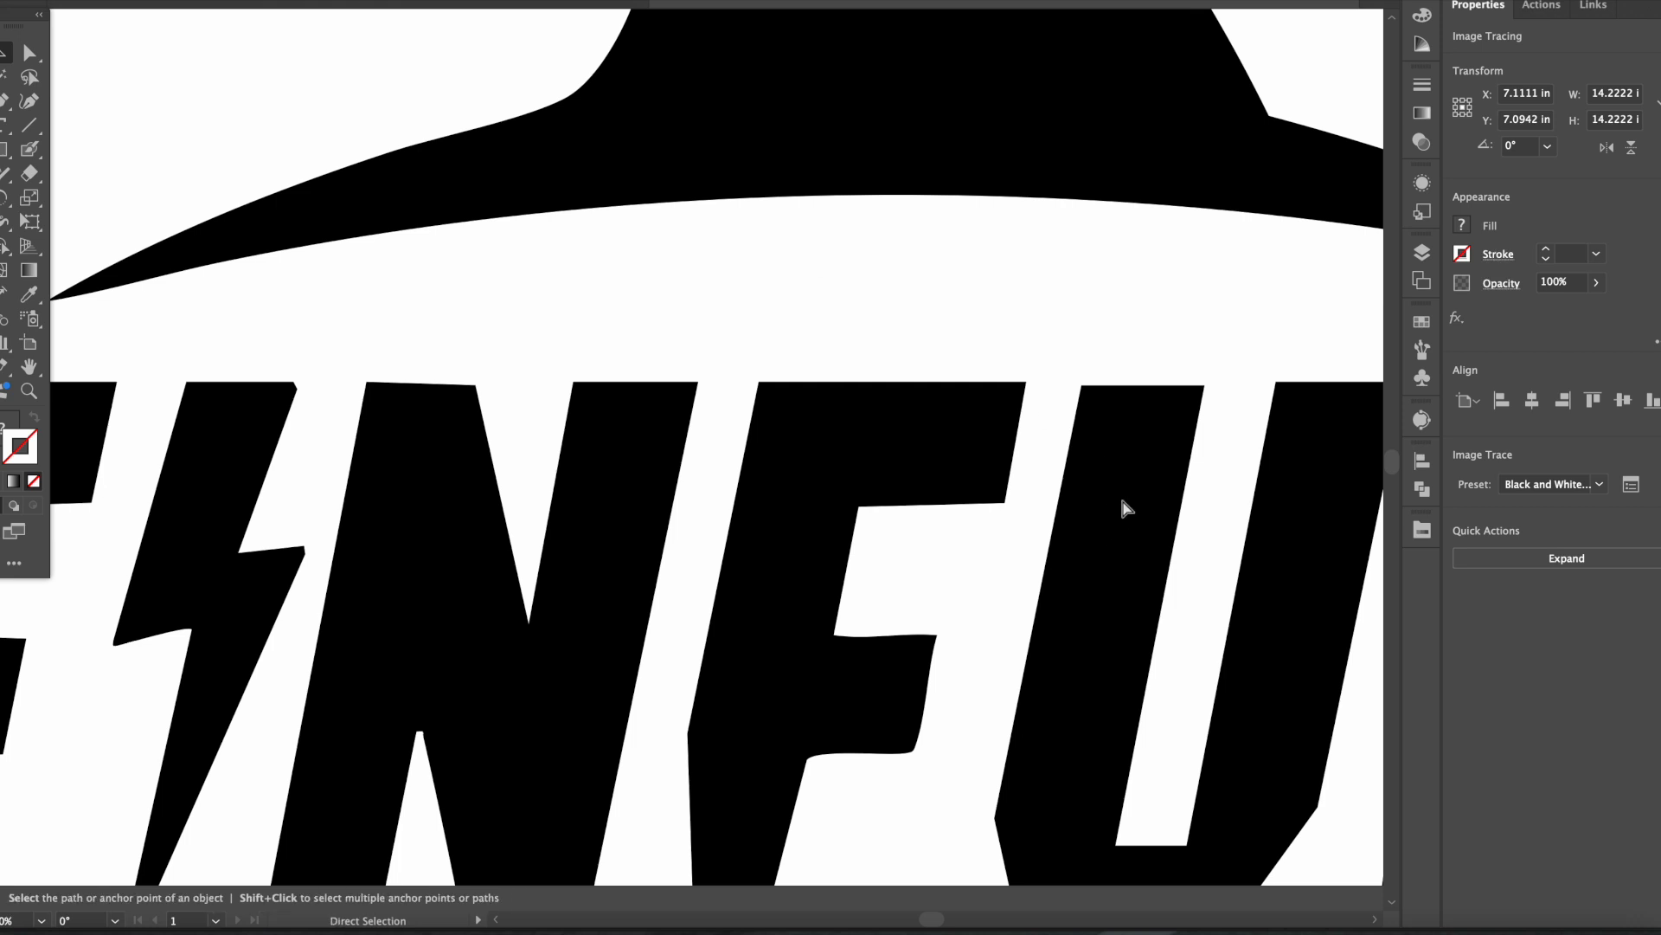
Expand the traced FINFURY logo into editable paths, shift it slightly on the artboard, and ungroup it.
{"action": "key", "text": "super+0"}
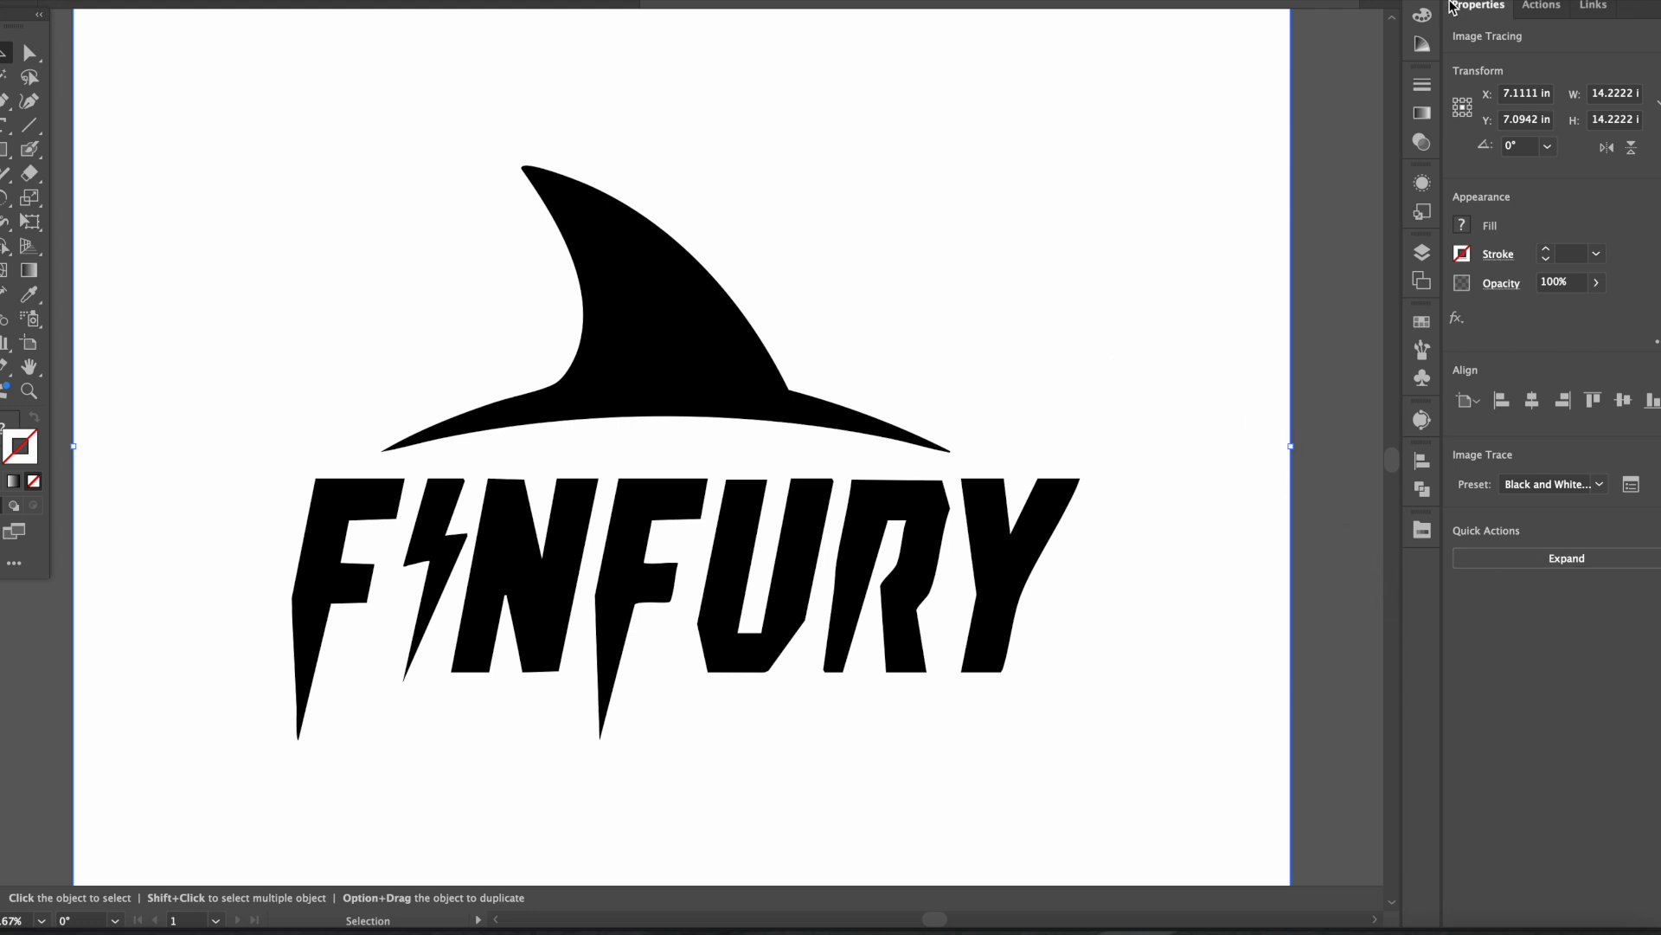
{"action": "left_click", "coordinate": [1553, 560]}
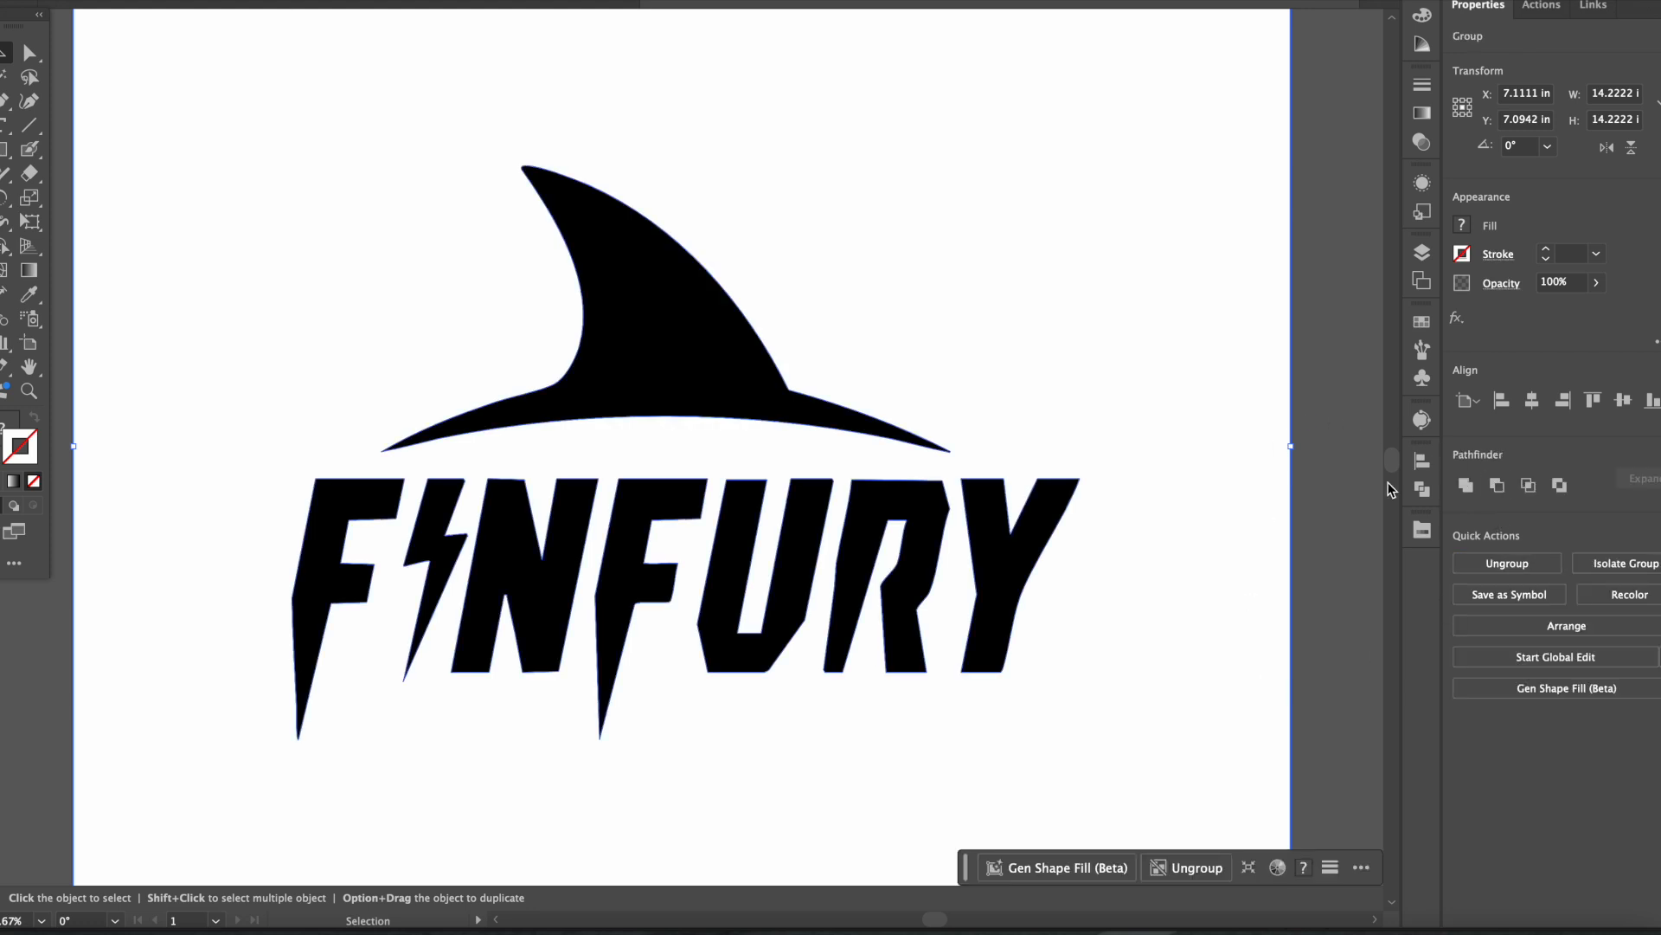
{"action": "left_click_drag", "start_coordinate": [868, 289], "coordinate": [841, 311]}
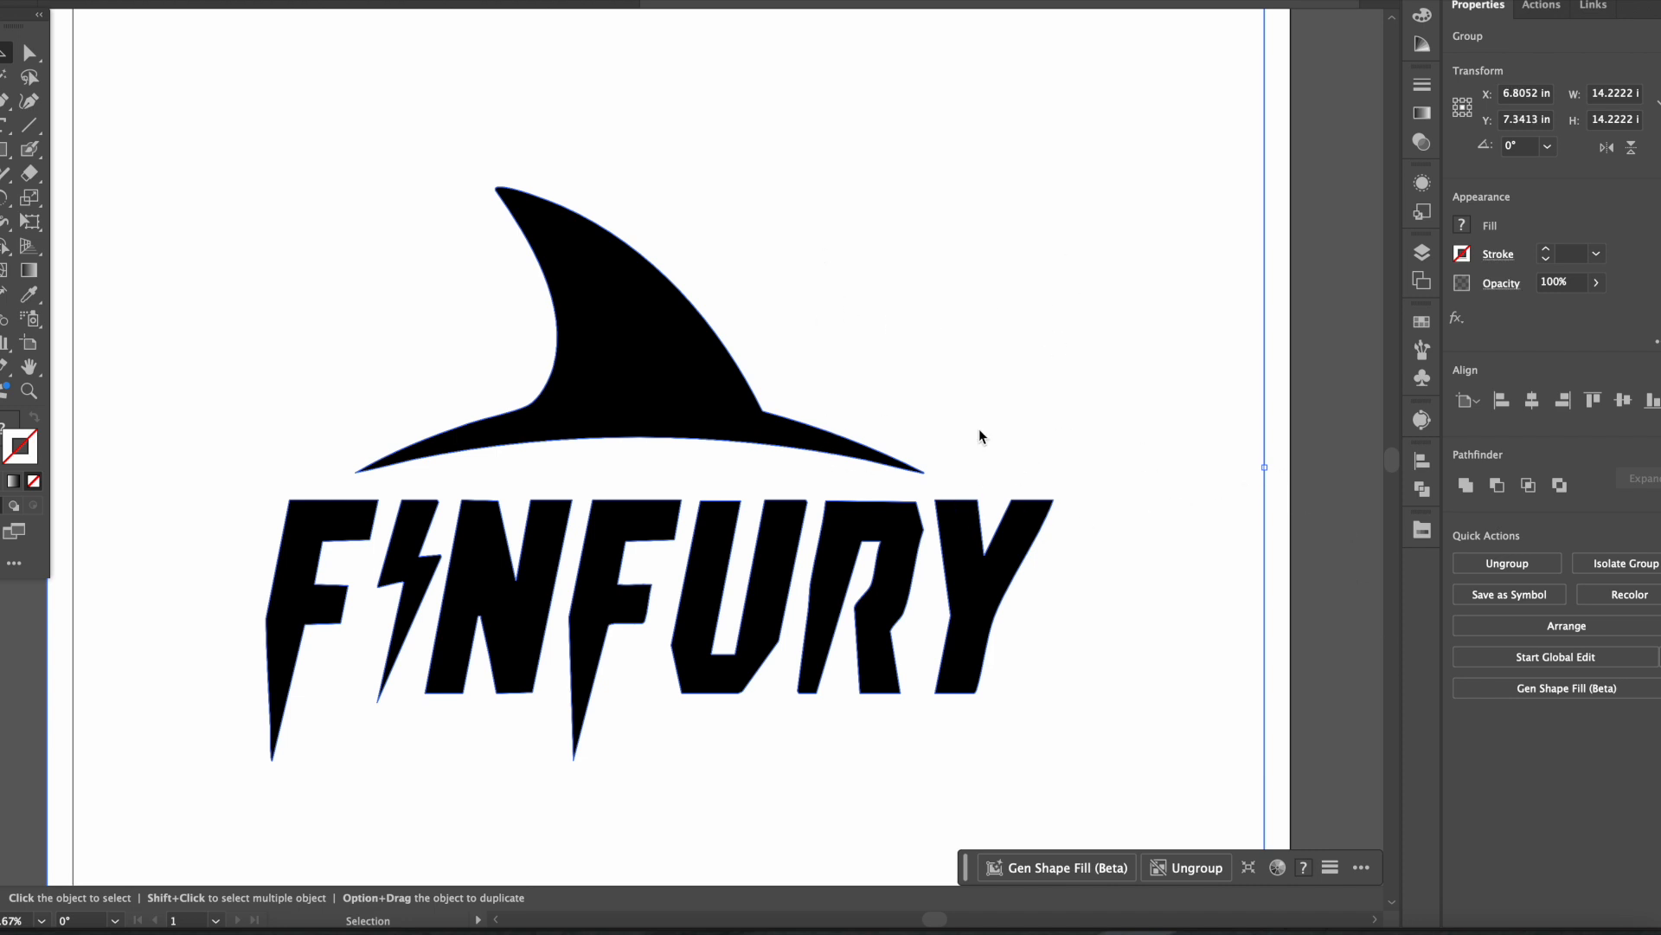
{"action": "left_click", "coordinate": [1507, 564]}
{"action": "left_click", "coordinate": [1291, 343]}
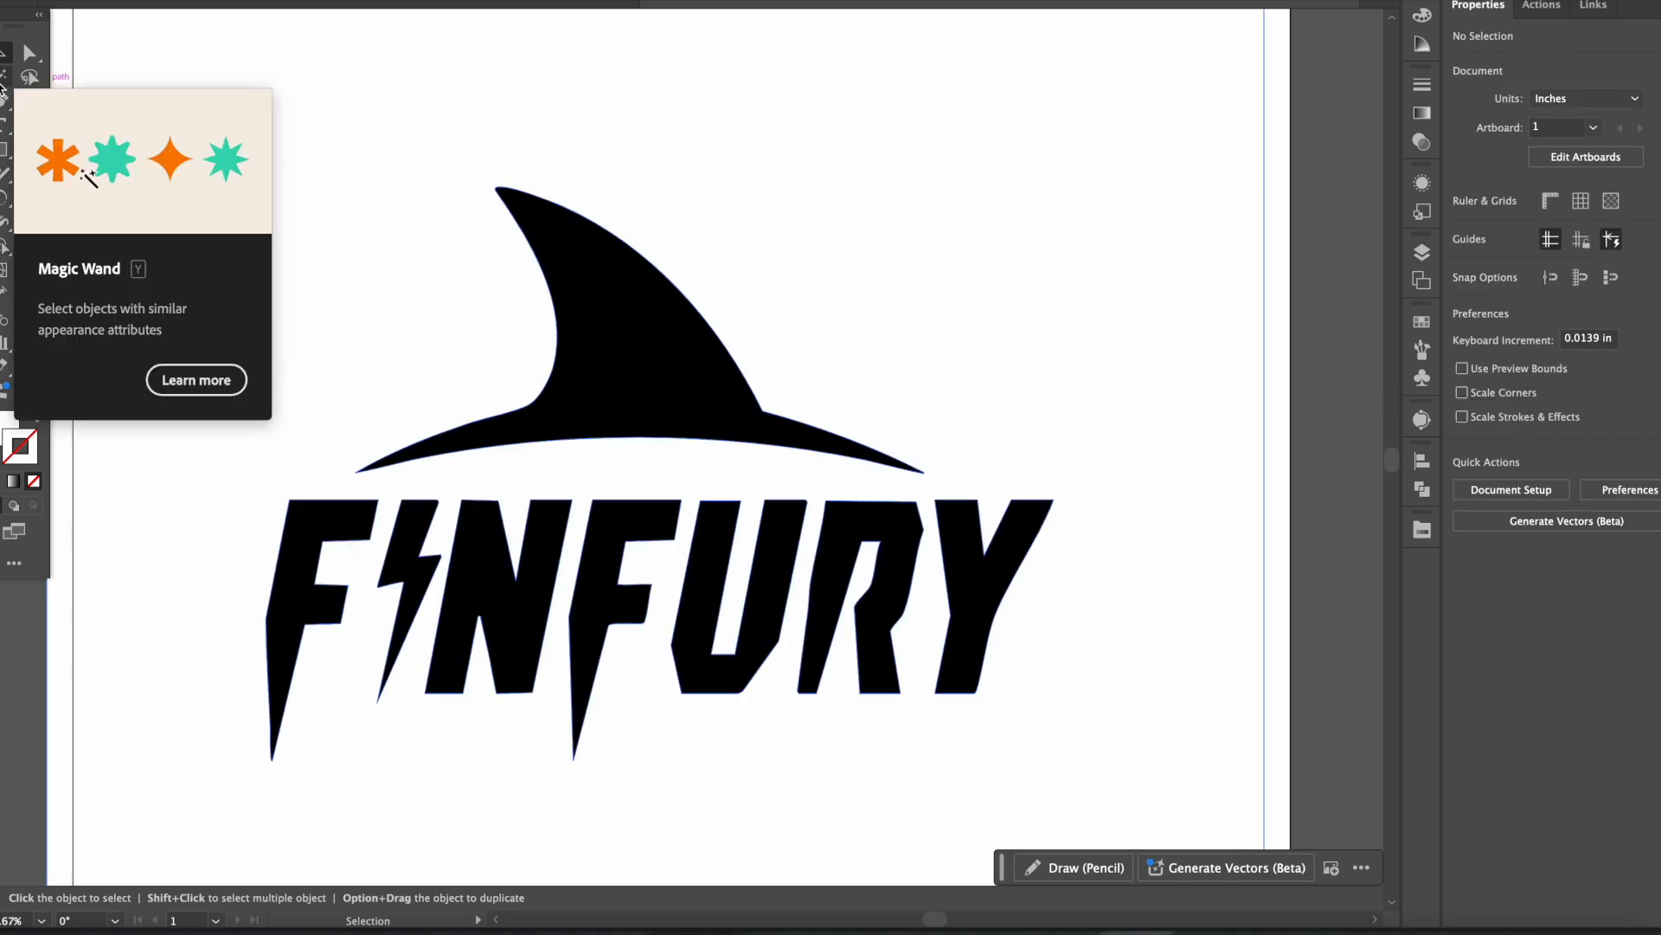
Select the white background shapes of the expanded logo with the Magic Wand and delete them.
{"action": "left_click", "coordinate": [2, 81]}
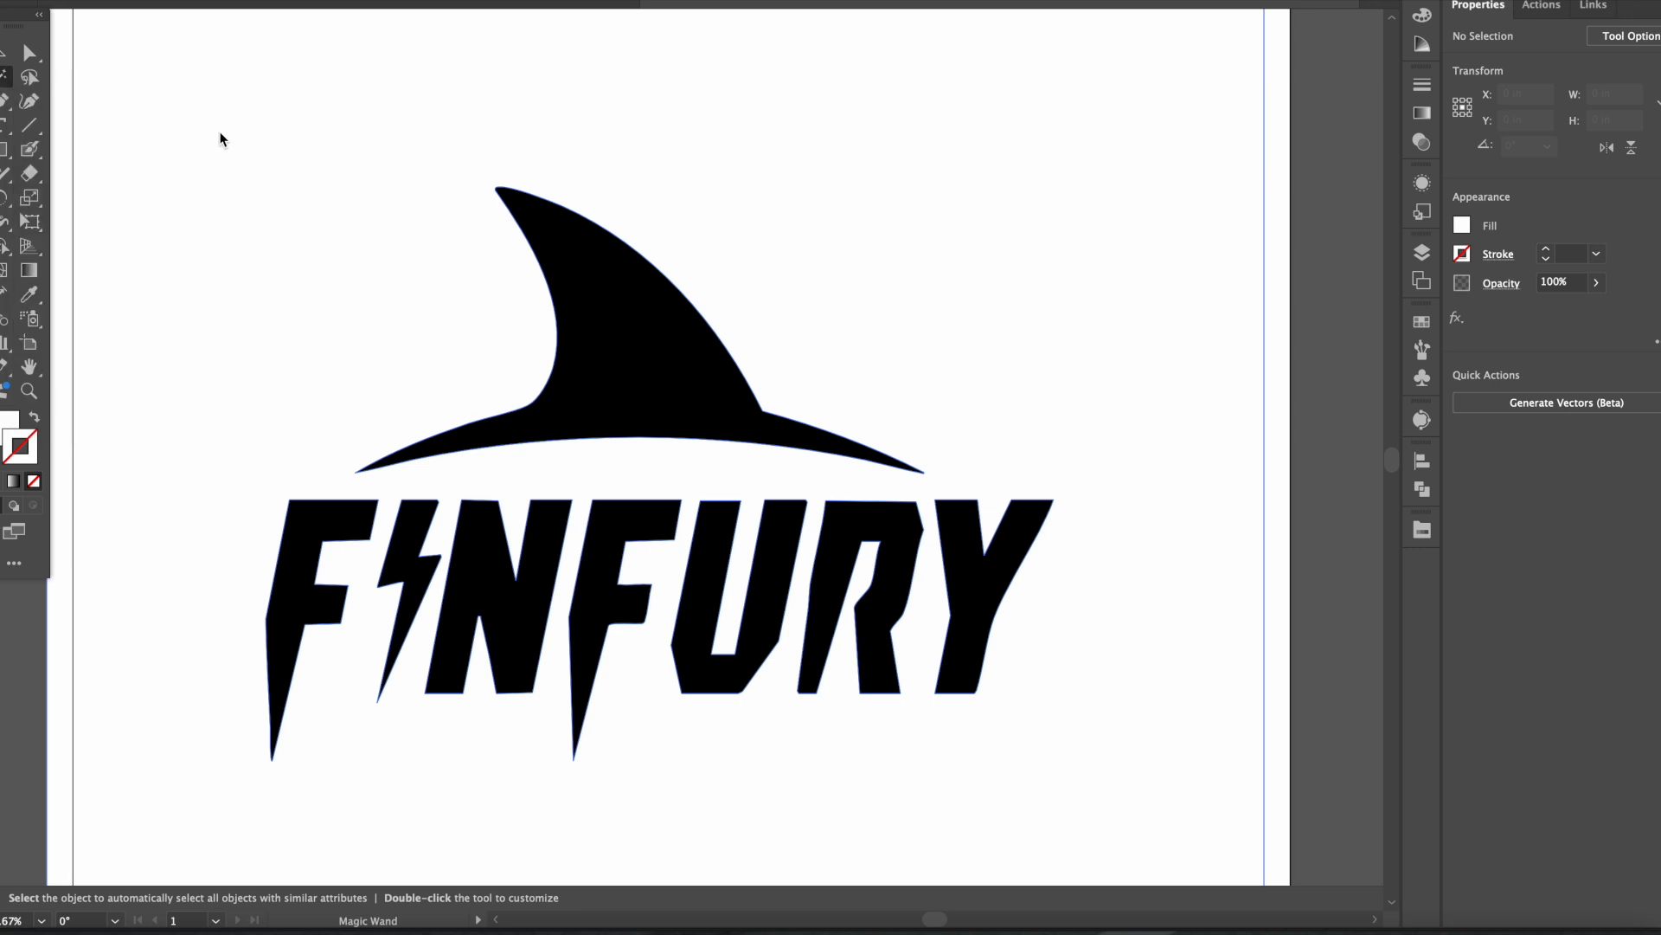
{"action": "key", "text": "ctrl+a"}
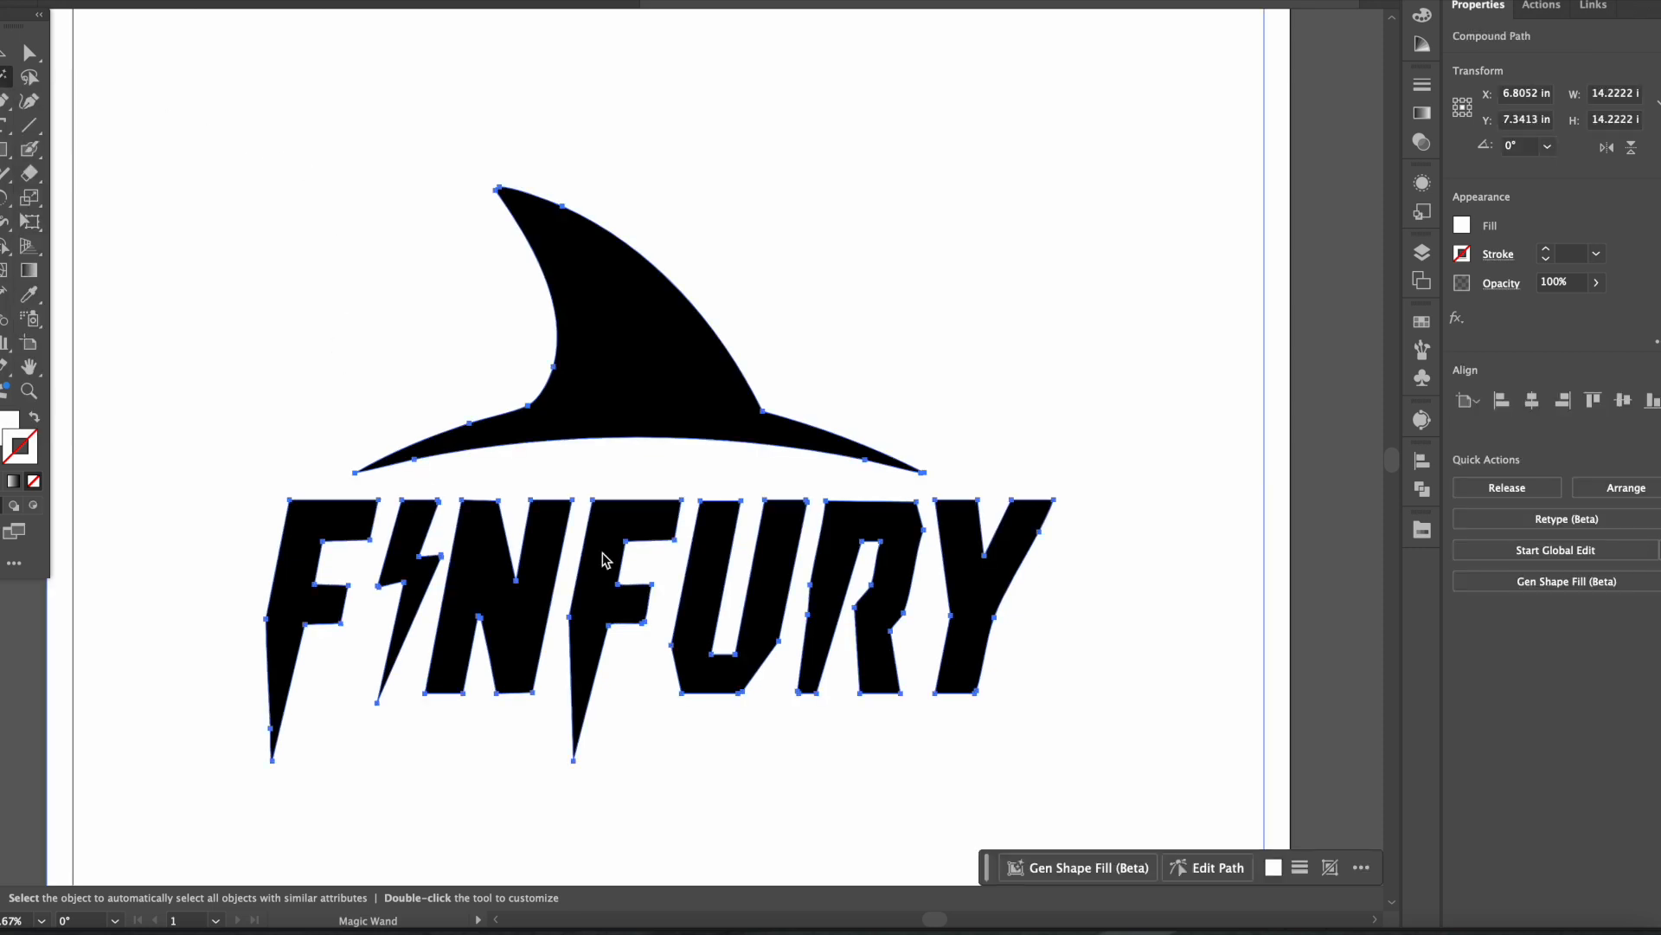
{"action": "key", "text": "v"}
{"action": "key", "text": "ctrl+shift+a"}
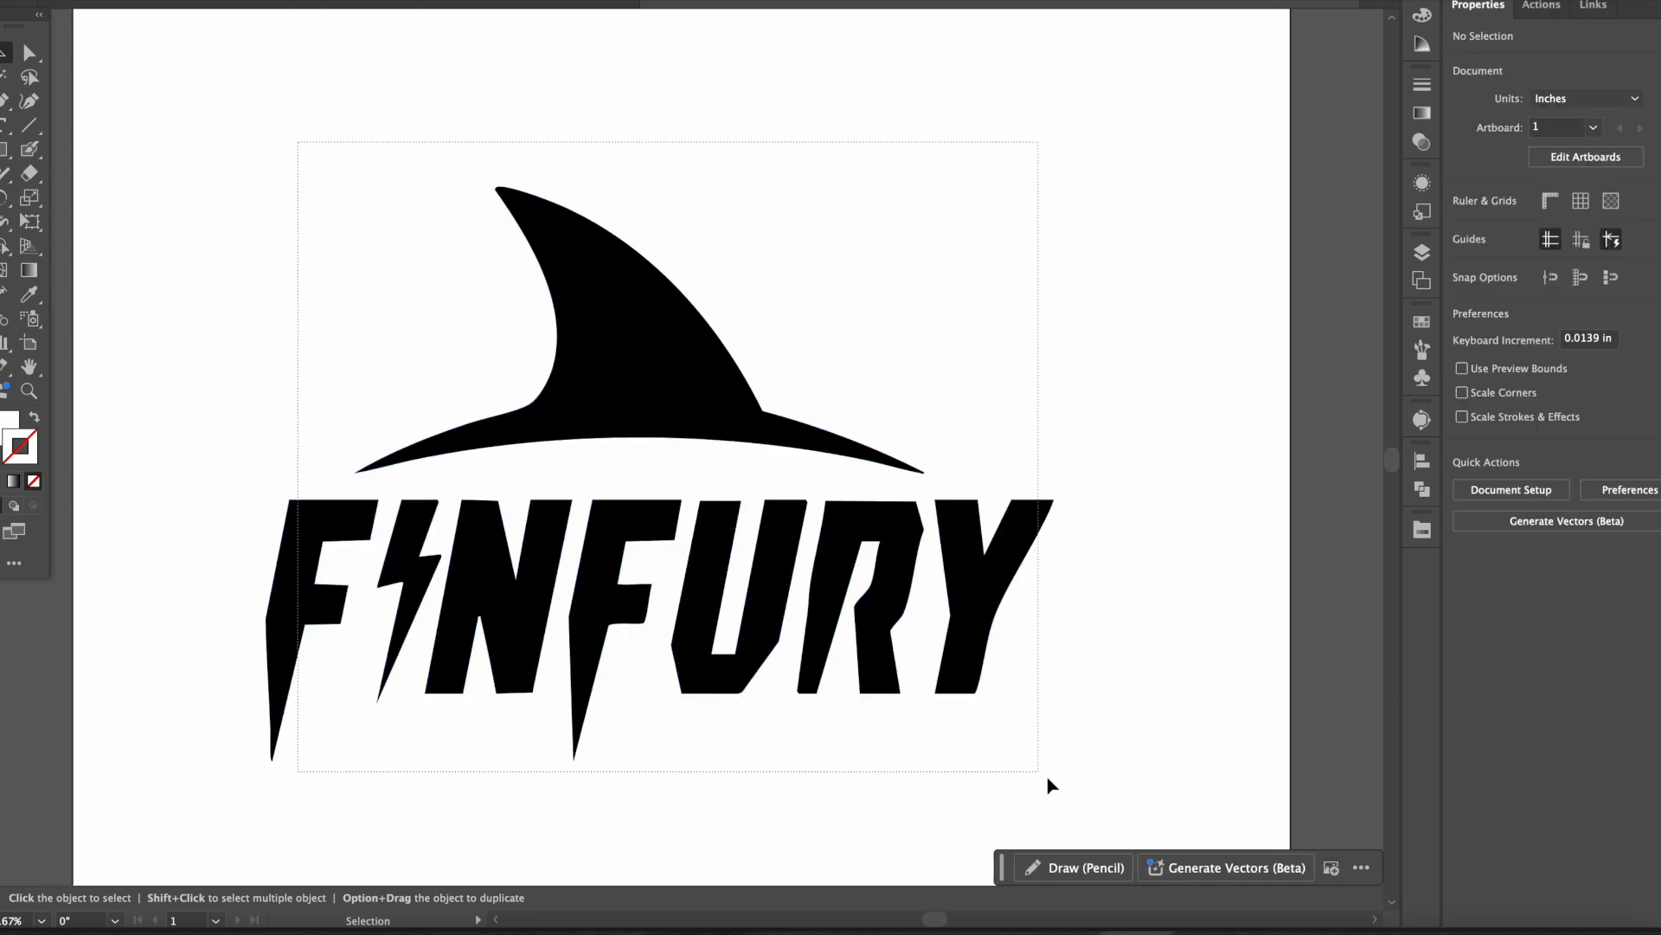
Group all the black fin and lettering shapes and move the grouped logo to about the middle of the artboard.
{"action": "key", "text": "super+a"}
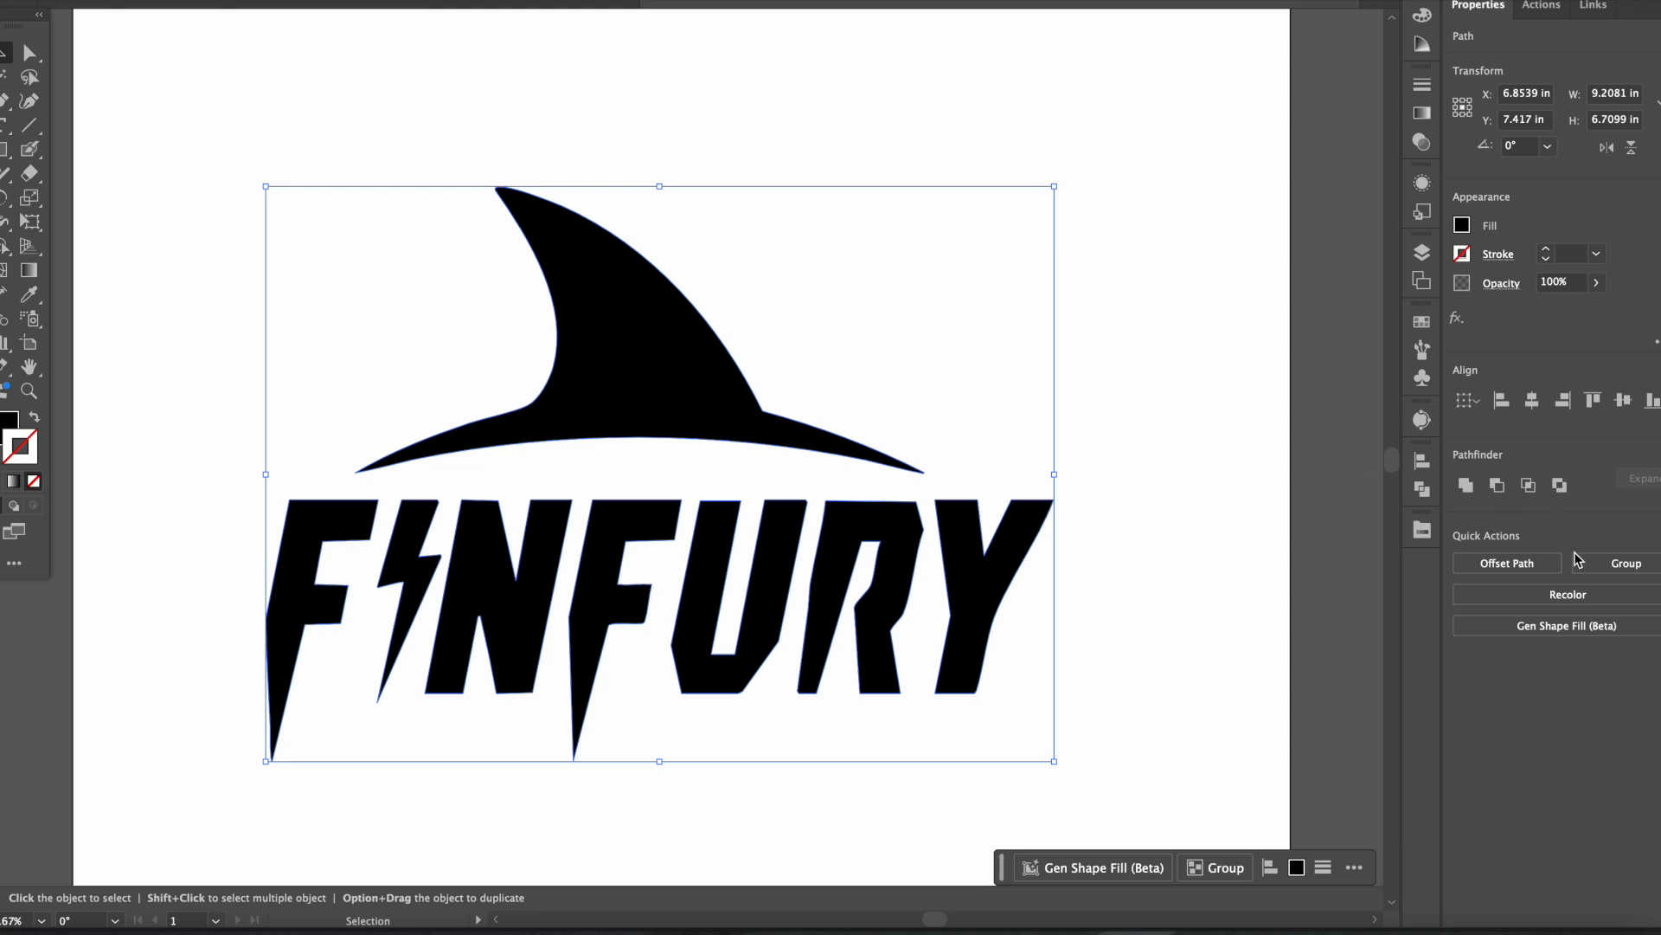
{"action": "left_click", "coordinate": [1625, 564]}
{"action": "left_click", "coordinate": [1103, 397]}
{"action": "left_click_drag", "start_coordinate": [704, 416], "coordinate": [748, 366]}
{"action": "key", "text": "super+minus"}
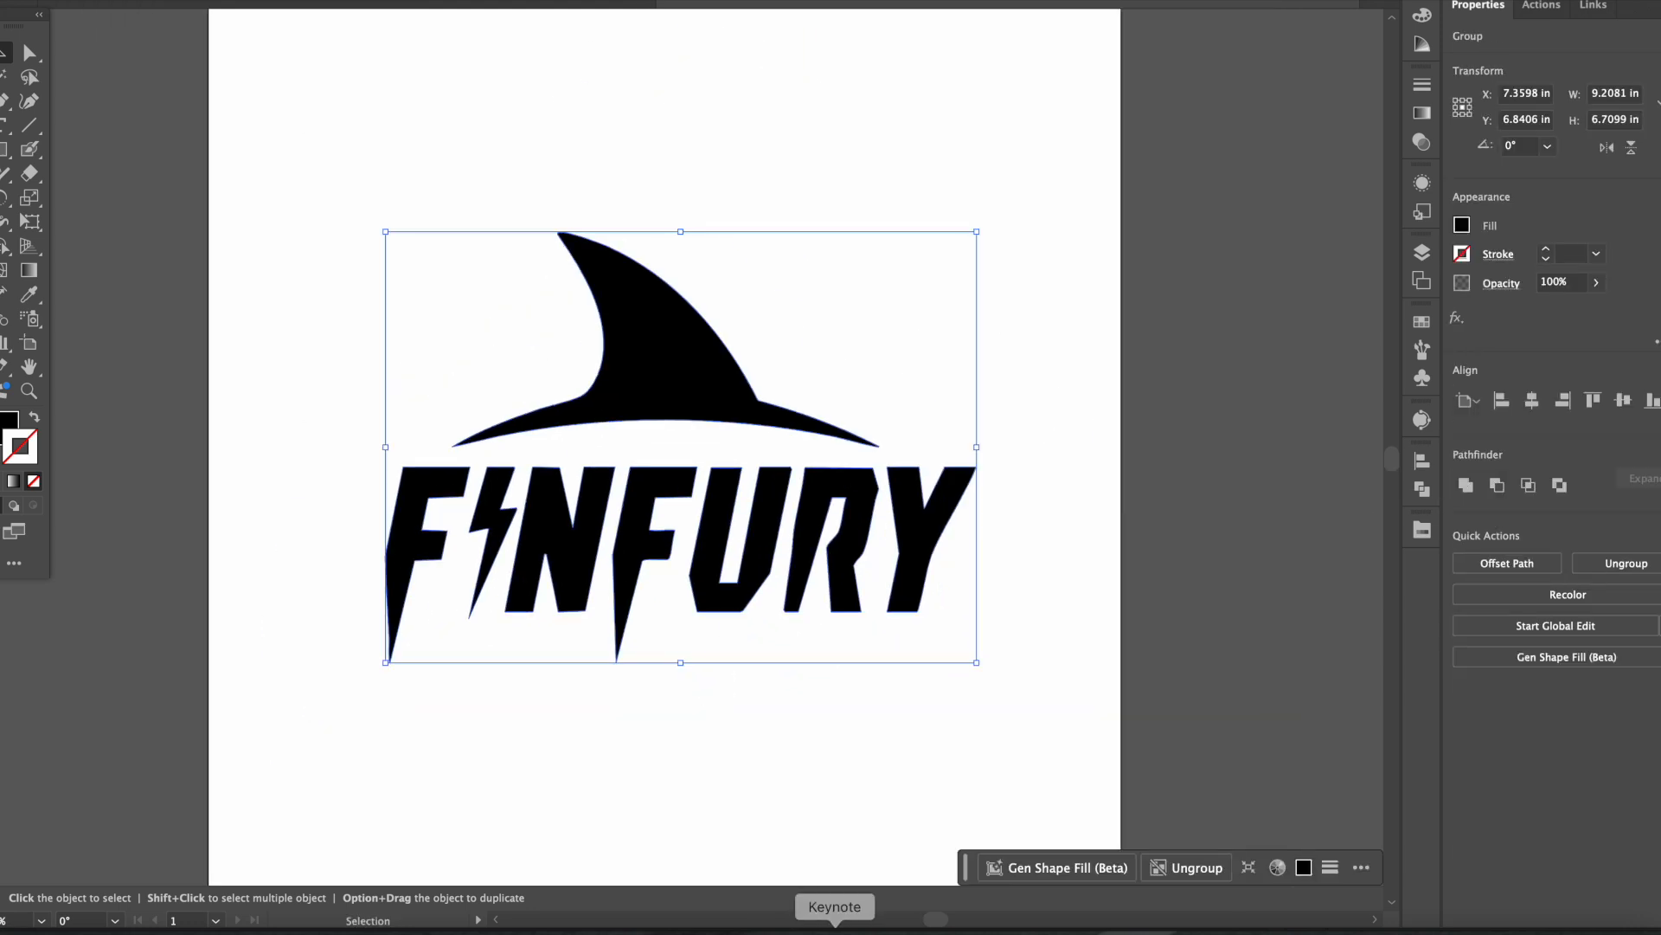
Move the logo group to the upper part of the artboard and place a duplicate directly below it.
{"action": "left_click_drag", "start_coordinate": [631, 340], "coordinate": [638, 151]}
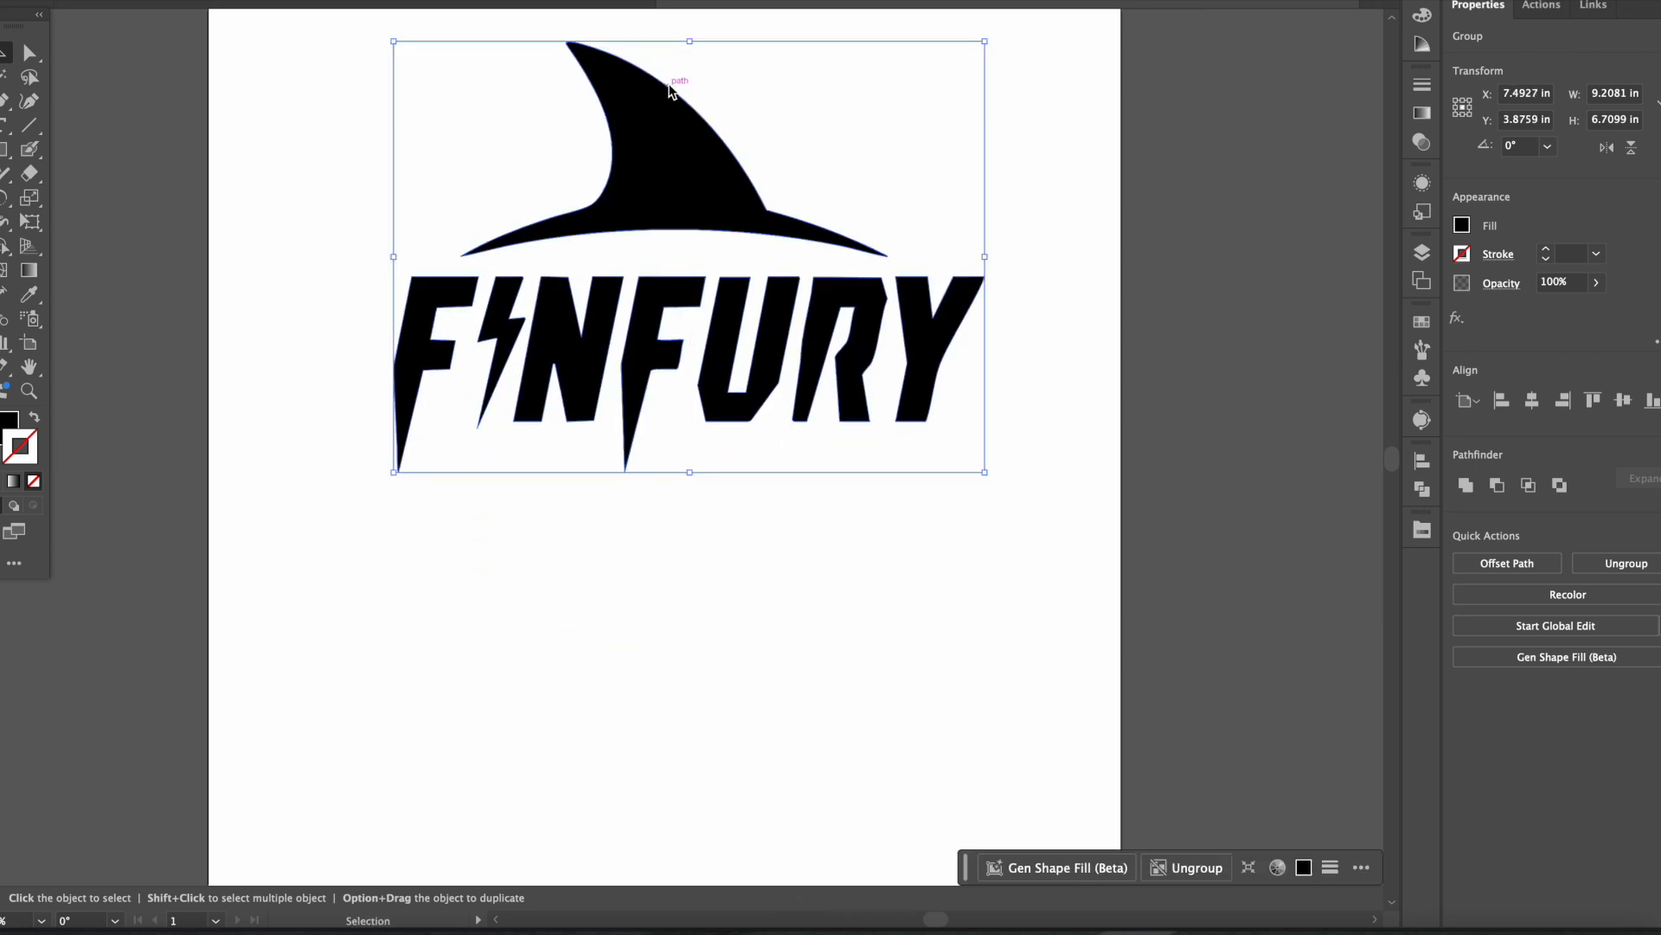
{"action": "left_click_drag", "start_coordinate": [664, 167], "coordinate": [693, 609]}
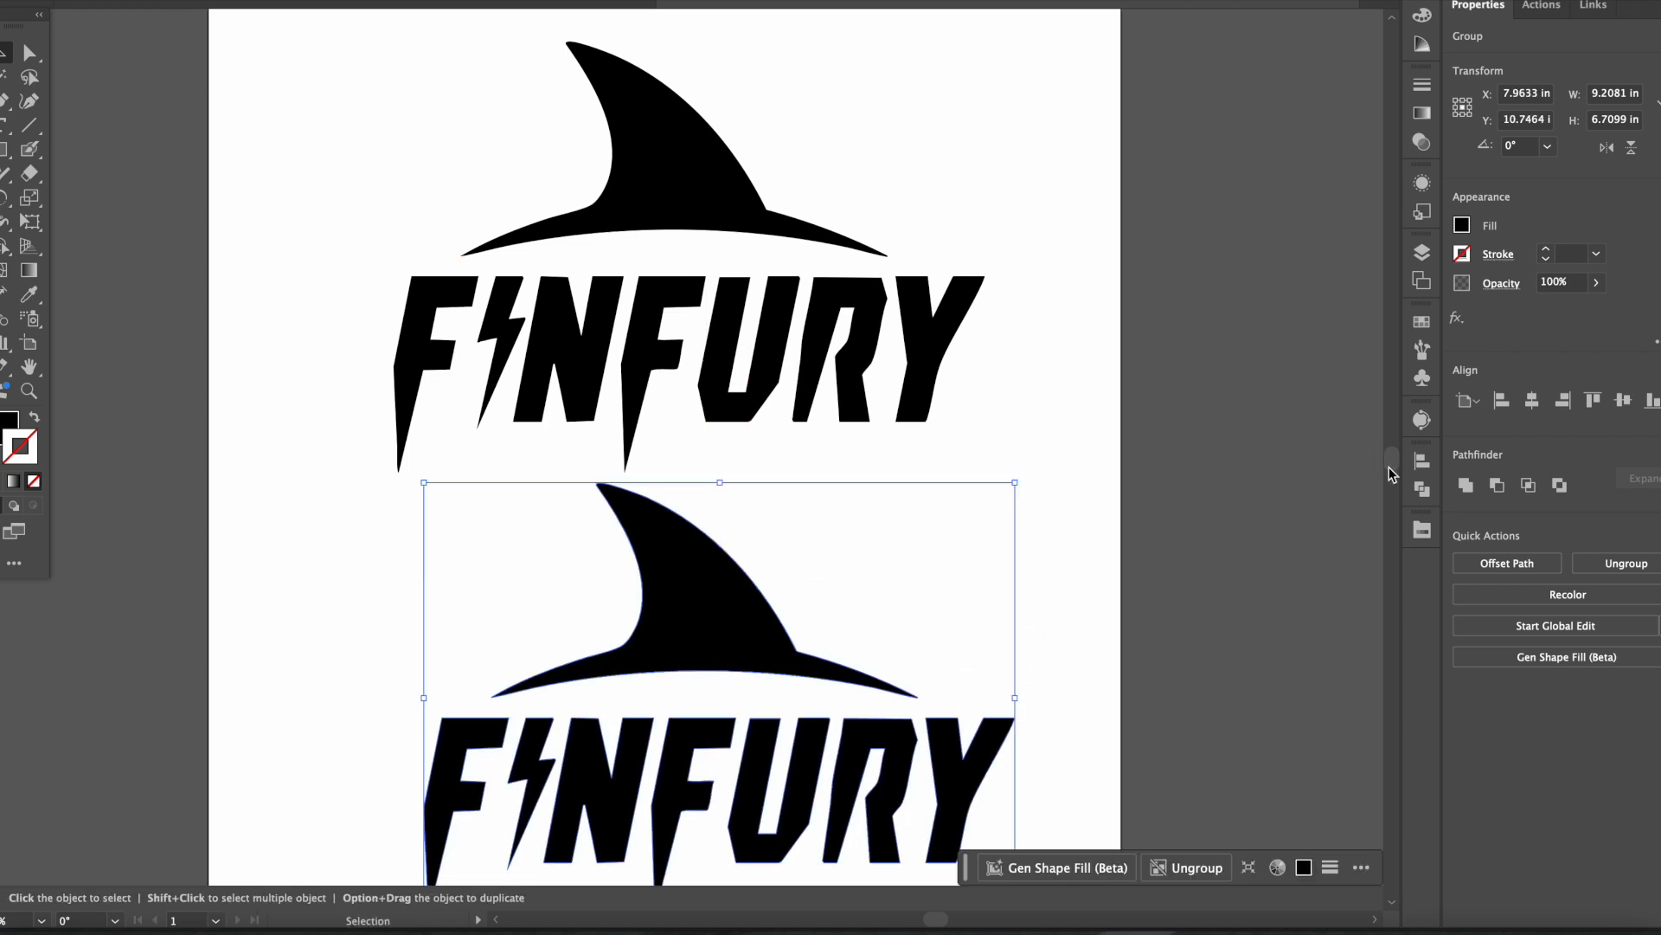
Fill the duplicate logo with a bright red FOCOLTONE swatch and set its stroke to none.
{"action": "left_click", "coordinate": [1422, 530]}
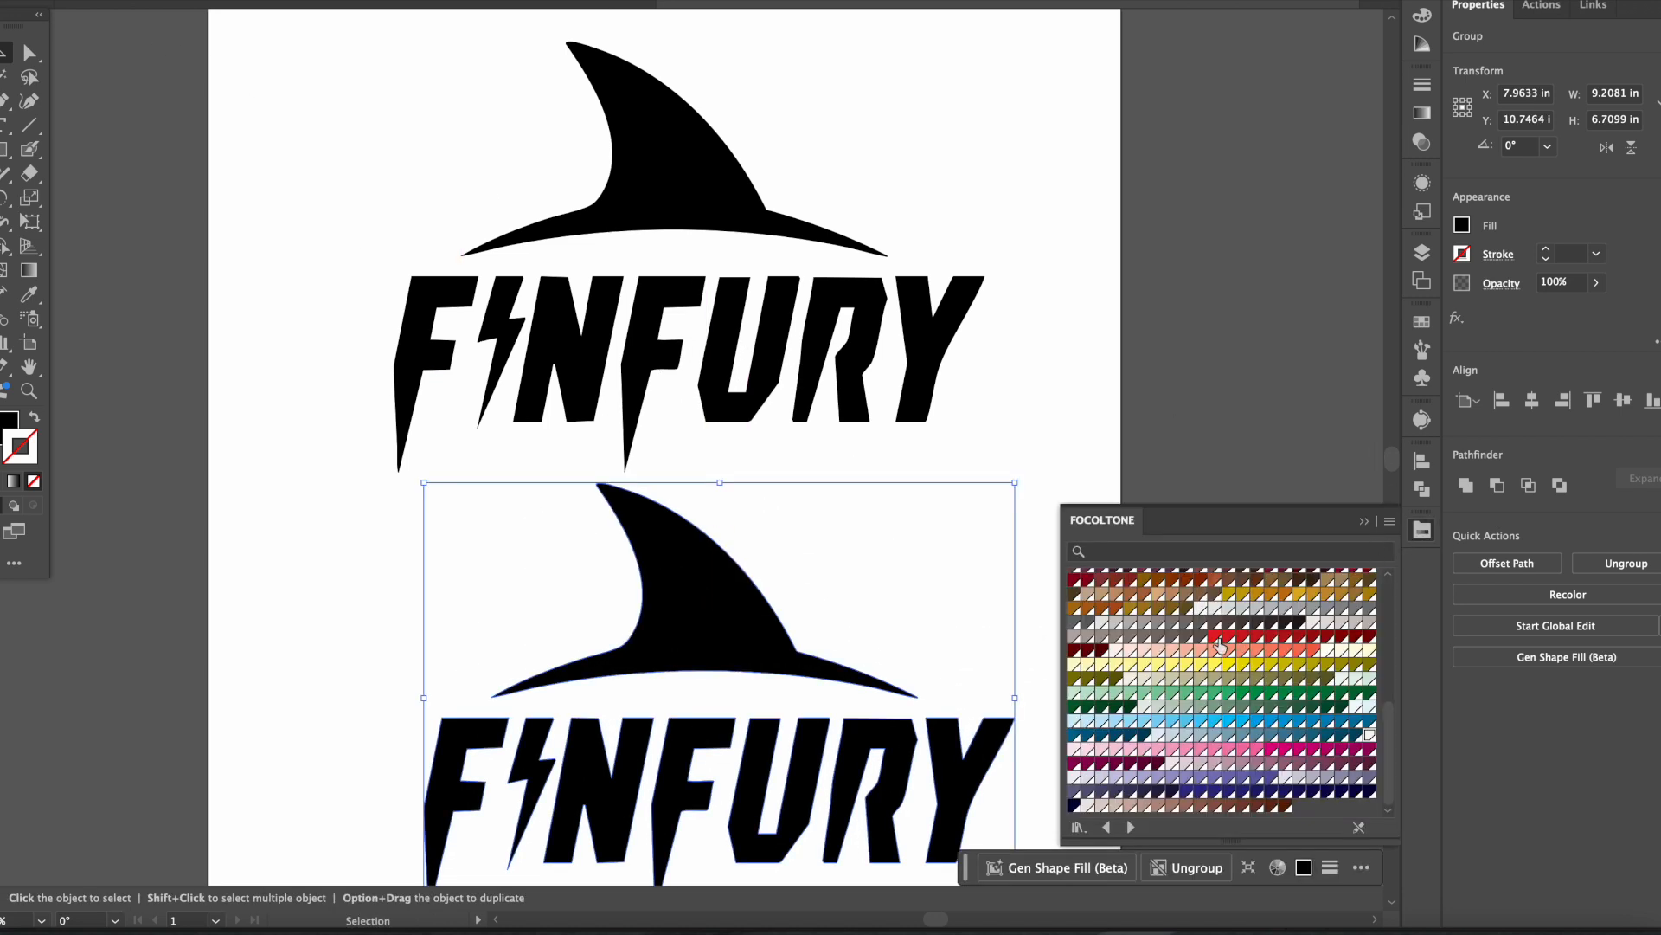
{"action": "left_click", "coordinate": [1216, 638]}
{"action": "left_click", "coordinate": [763, 574]}
{"action": "left_click", "coordinate": [716, 601]}
{"action": "left_click", "coordinate": [35, 417]}
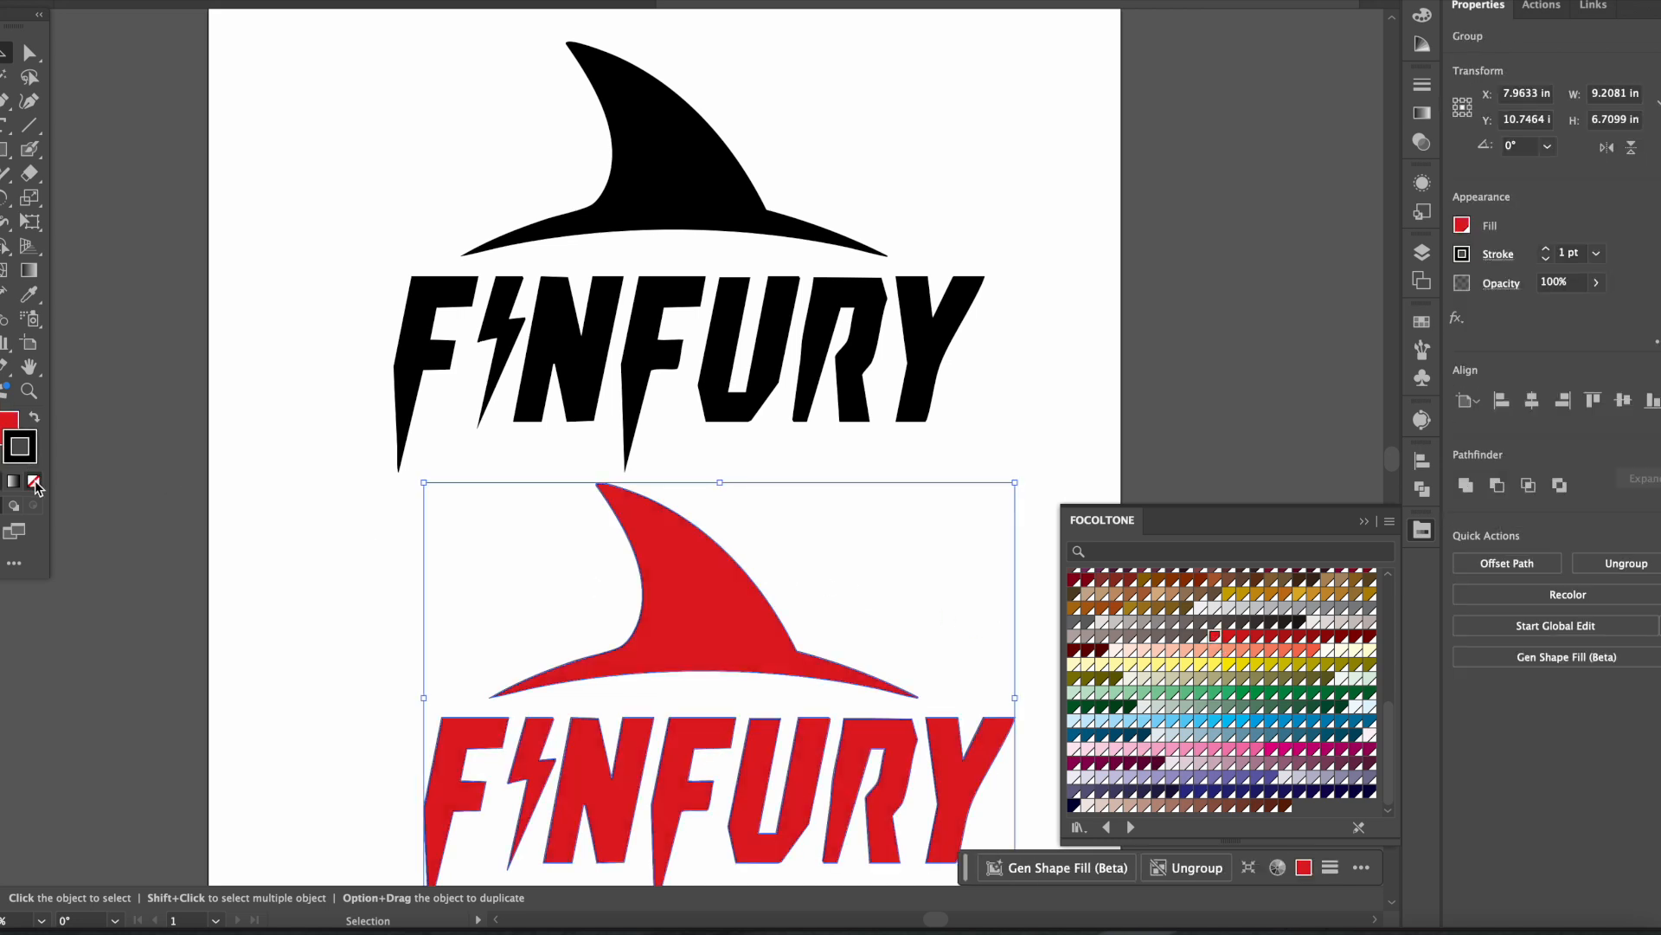
{"action": "left_click", "coordinate": [33, 481]}
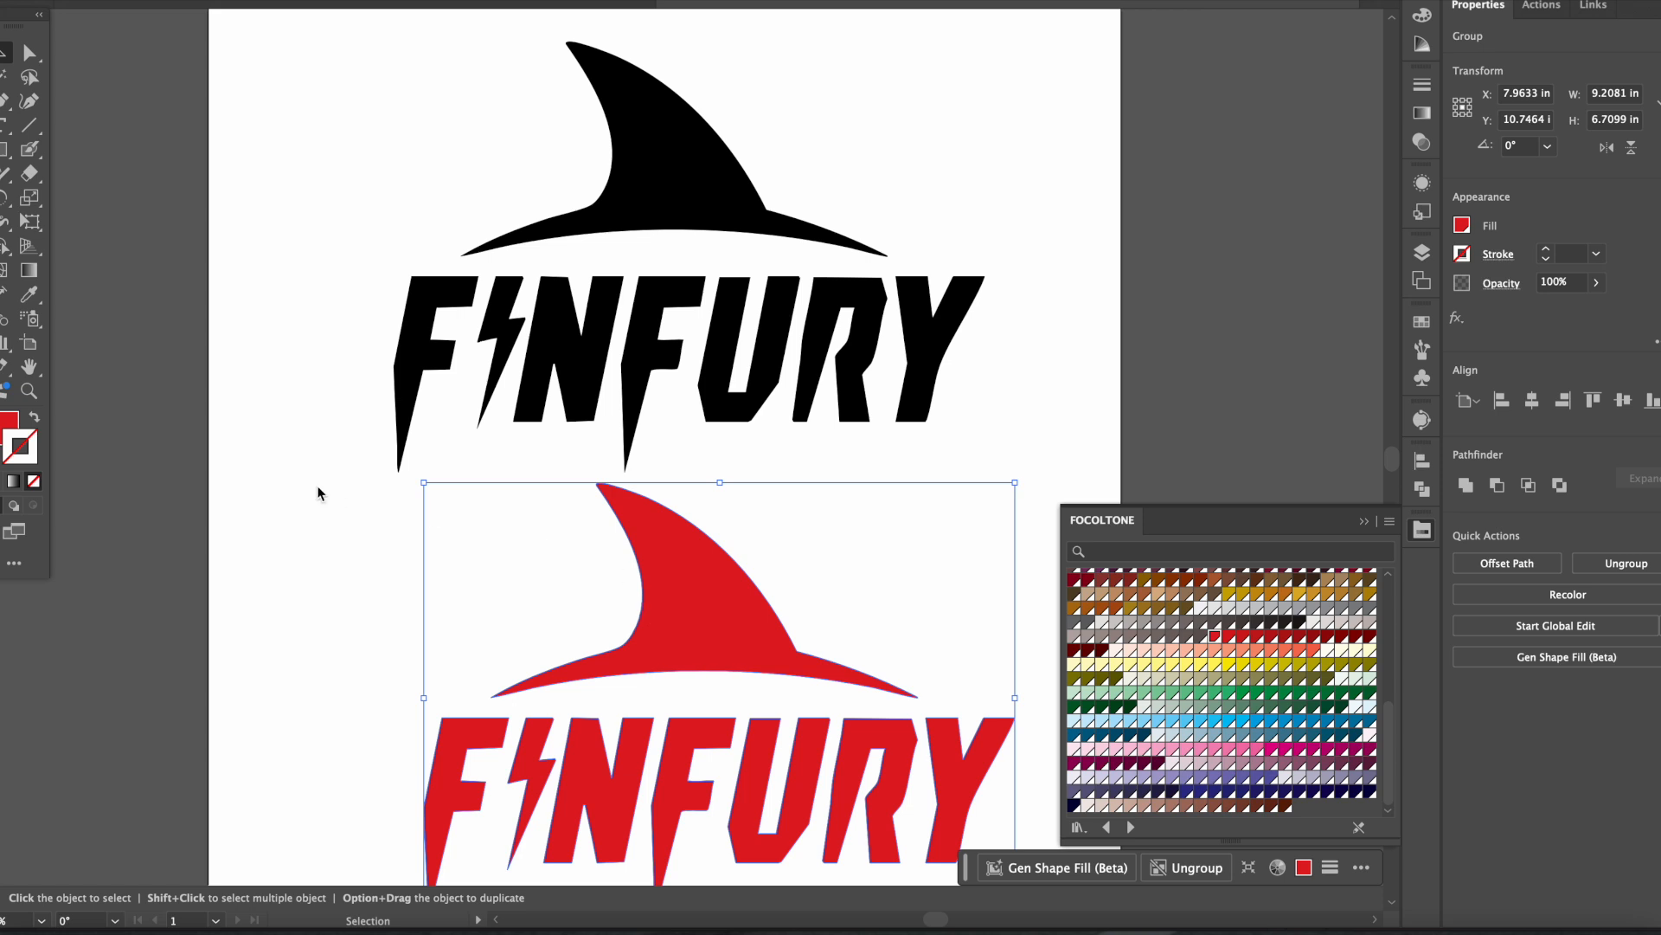
Try khaki and dark red FOCOLTONE swatches as the fill of the duplicate logo.
{"action": "left_click", "coordinate": [7, 421]}
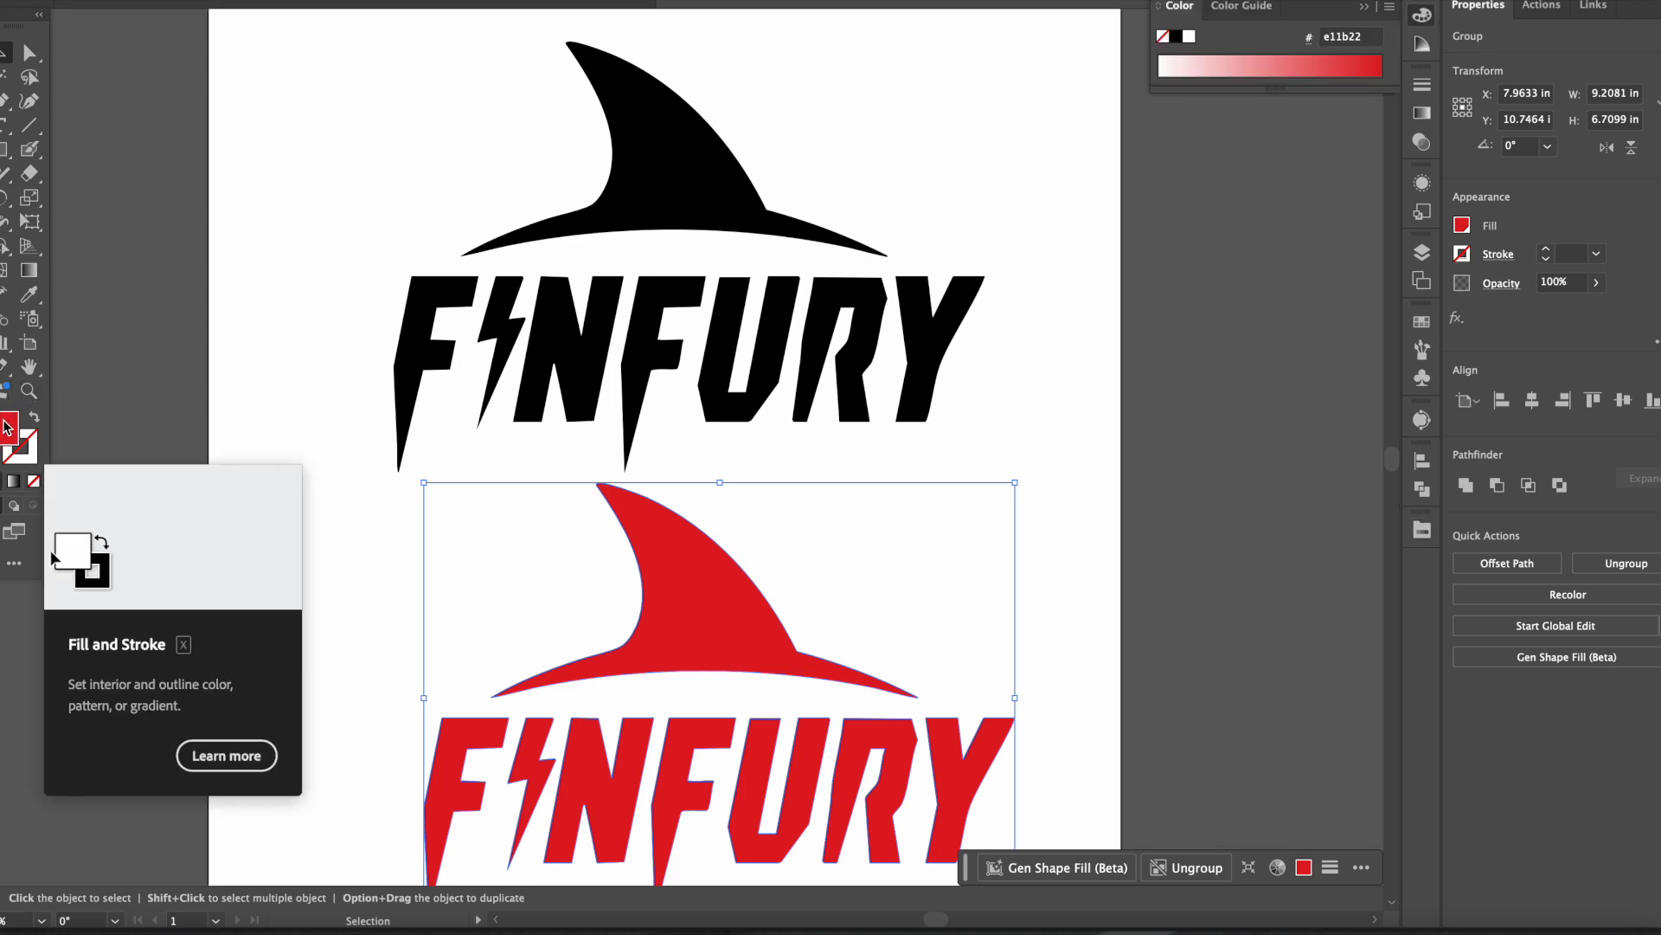
{"action": "left_click", "coordinate": [1422, 530]}
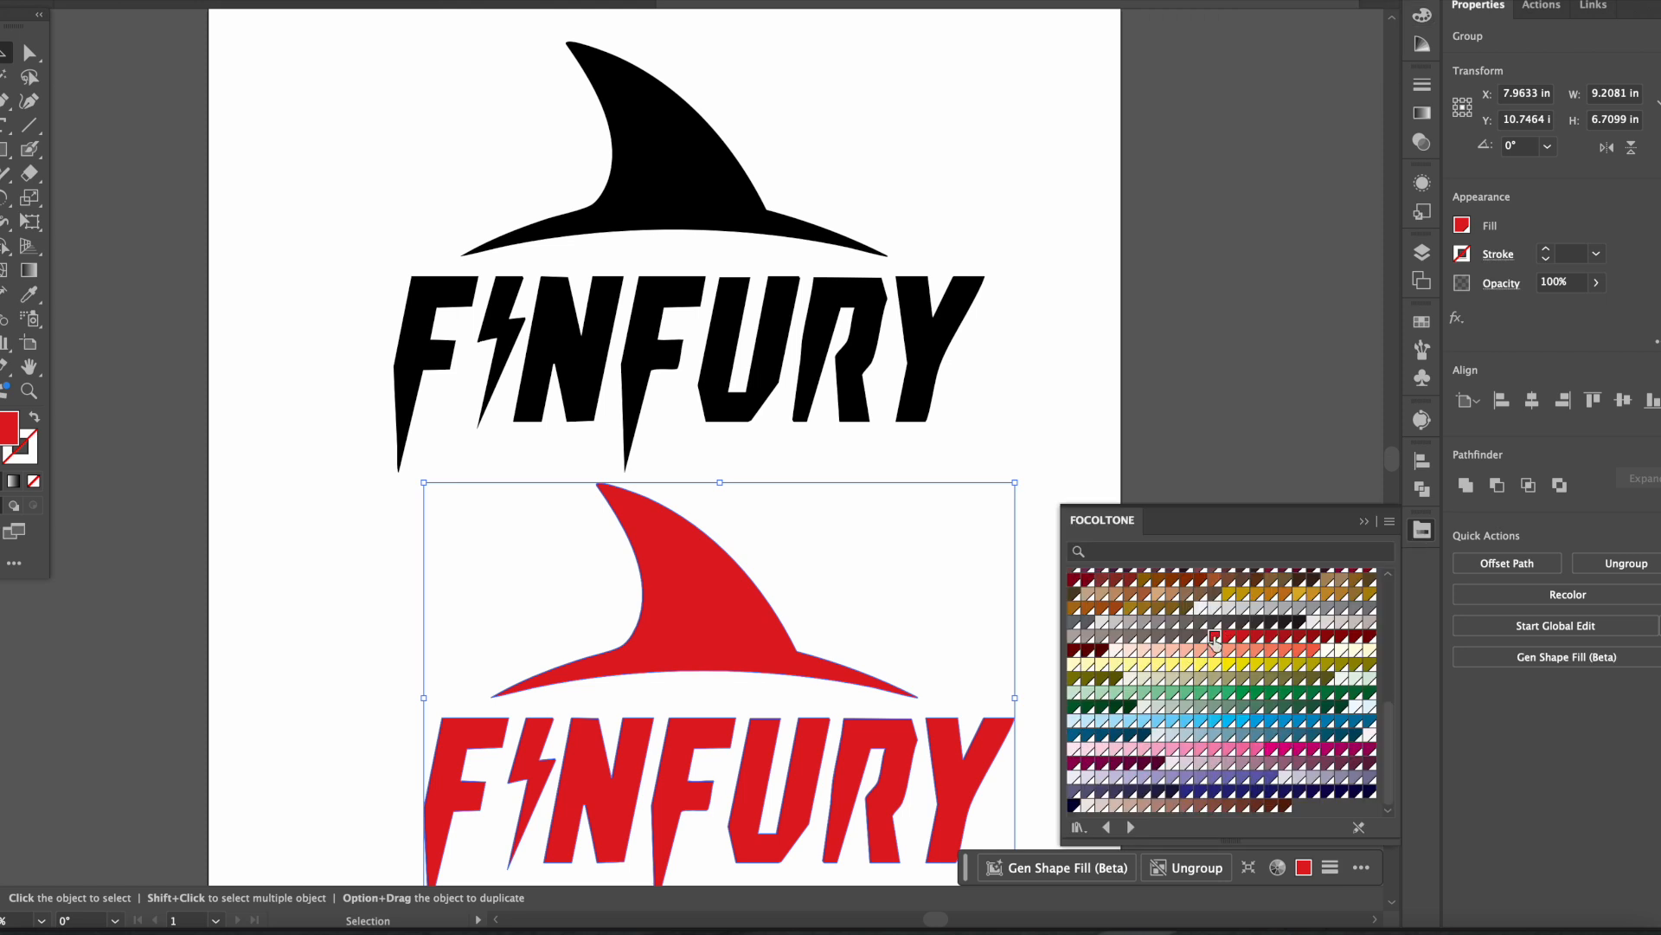
{"action": "left_click", "coordinate": [1216, 665]}
{"action": "left_click", "coordinate": [1244, 677]}
{"action": "left_click", "coordinate": [1271, 721]}
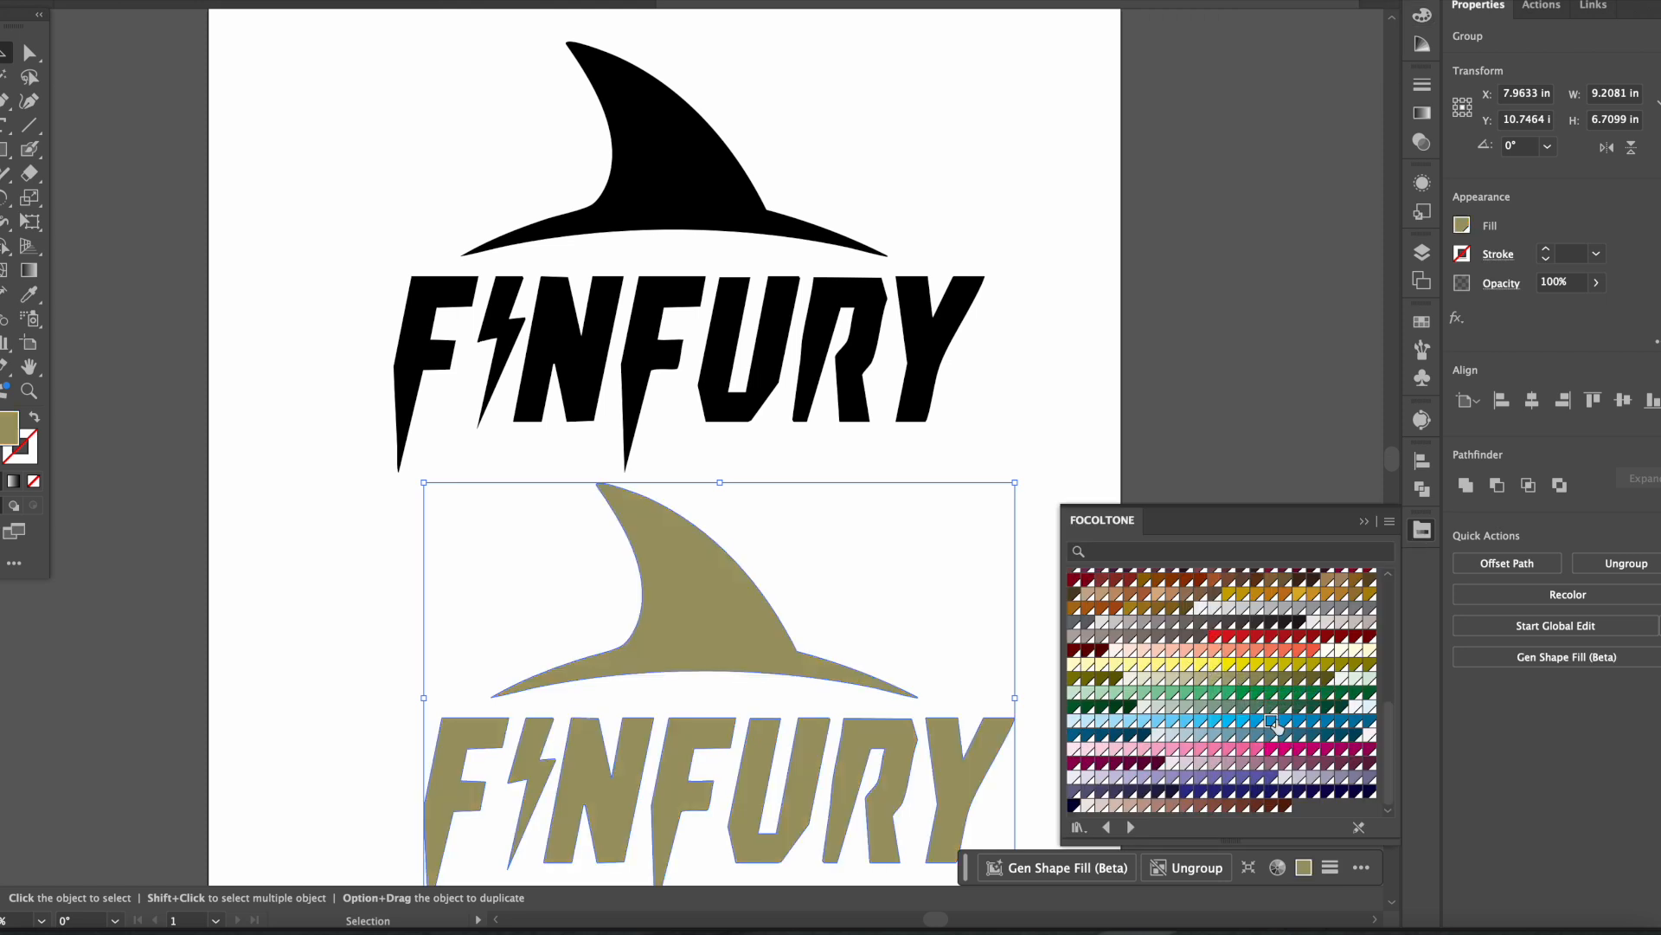
{"action": "left_click", "coordinate": [1356, 636]}
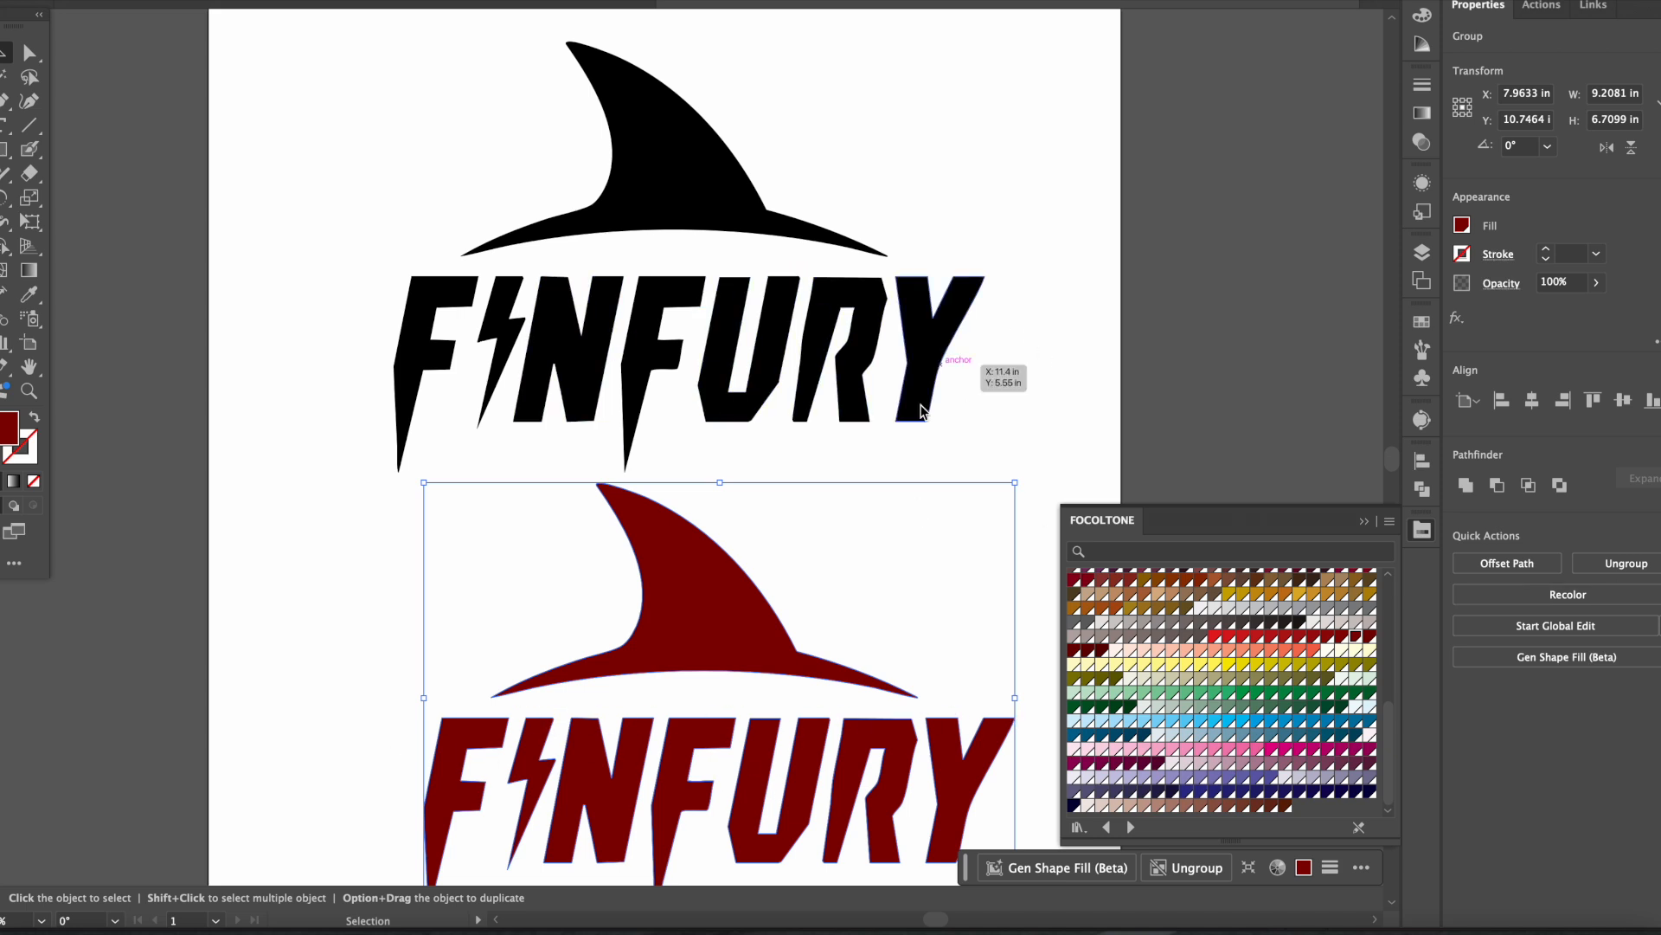
Try light blue, medium blue and magenta FOCOLTONE swatches as the fill of the duplicate logo.
{"action": "left_click", "coordinate": [1088, 737]}
{"action": "left_click", "coordinate": [1177, 723]}
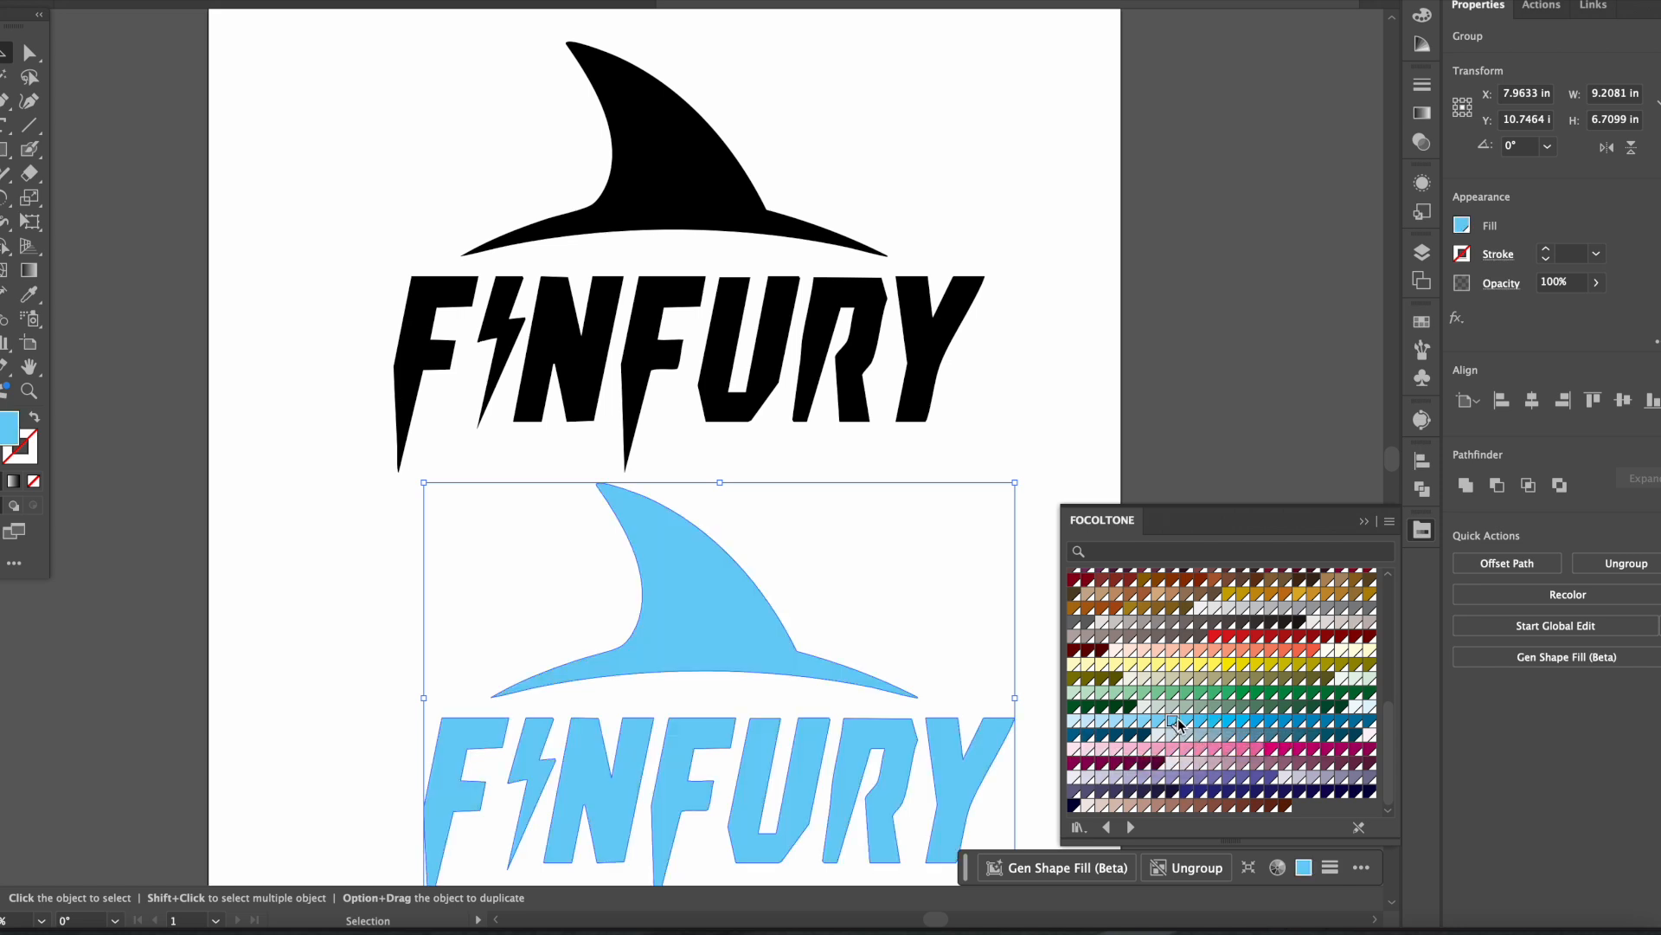
{"action": "left_click", "coordinate": [1172, 678]}
{"action": "left_click", "coordinate": [1157, 639]}
{"action": "left_click", "coordinate": [1144, 608]}
{"action": "left_click", "coordinate": [1271, 720]}
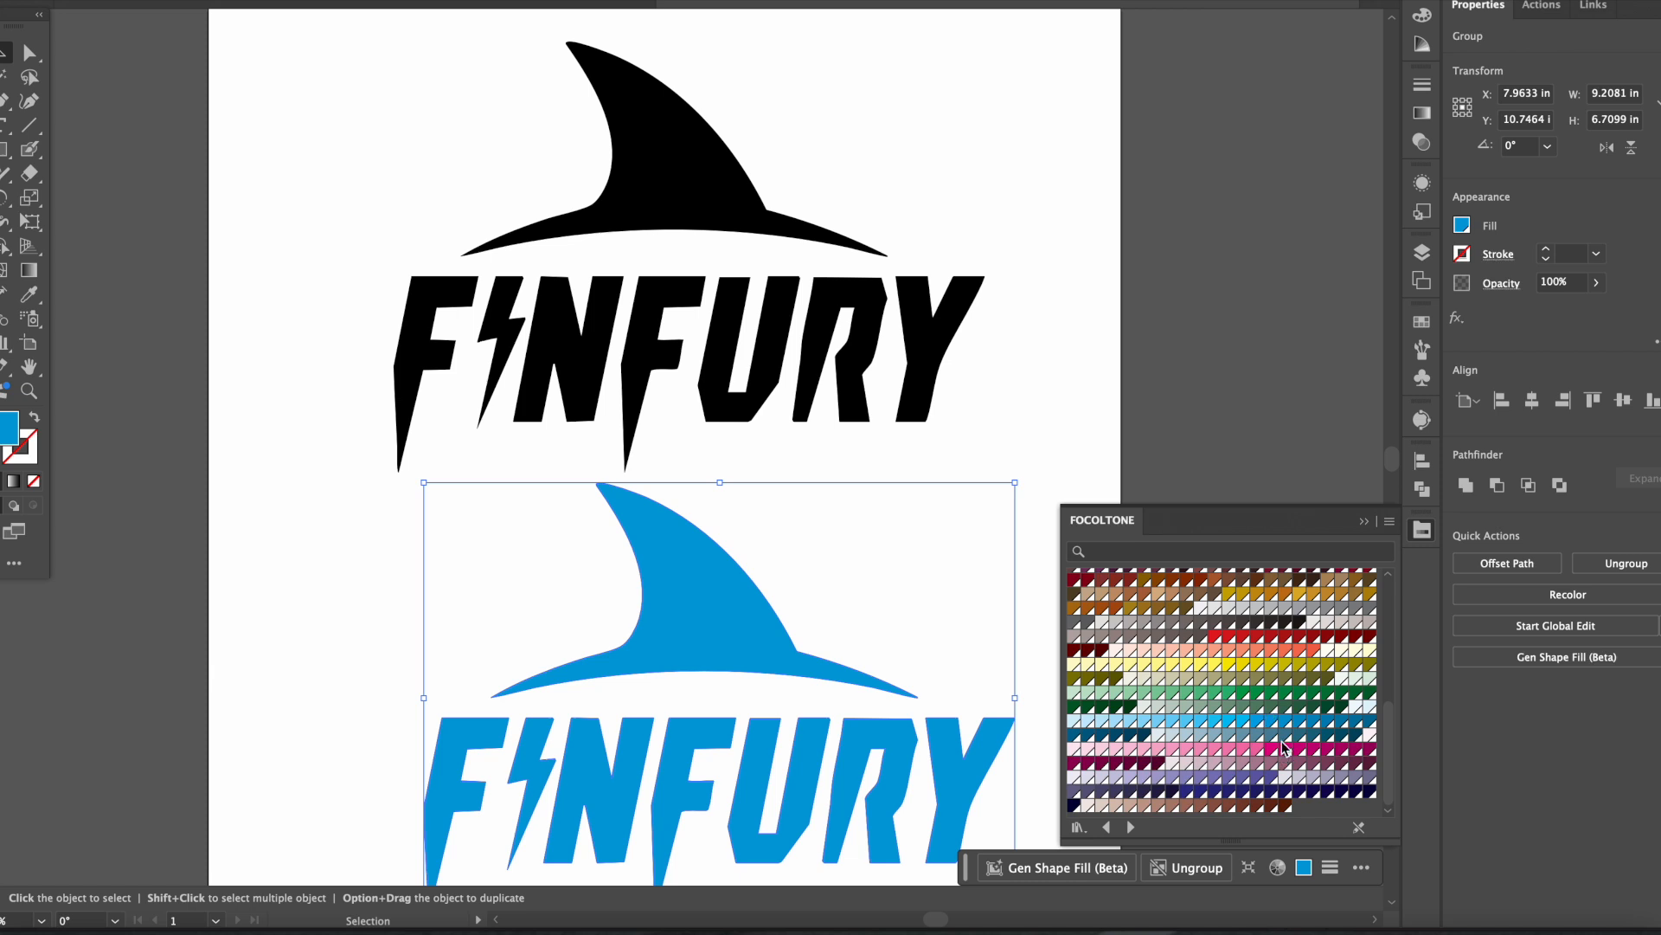
{"action": "left_click", "coordinate": [1280, 747]}
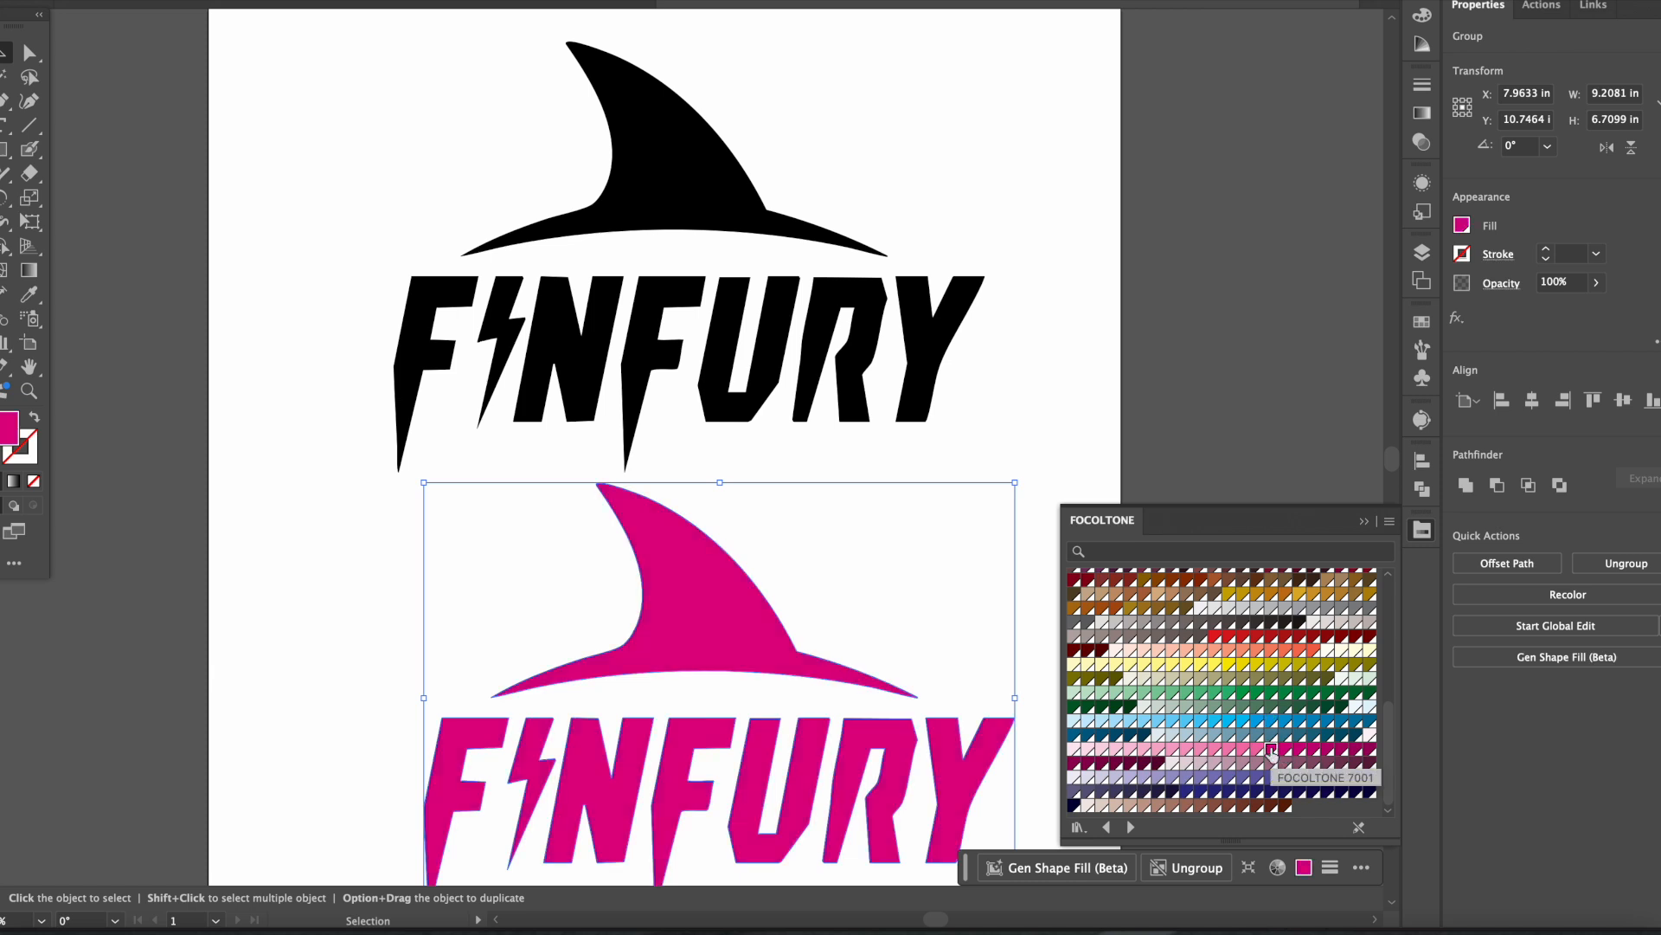
Try dark green, mustard yellow and light grey FOCOLTONE swatches on the duplicate logo.
{"action": "left_click", "coordinate": [1369, 693]}
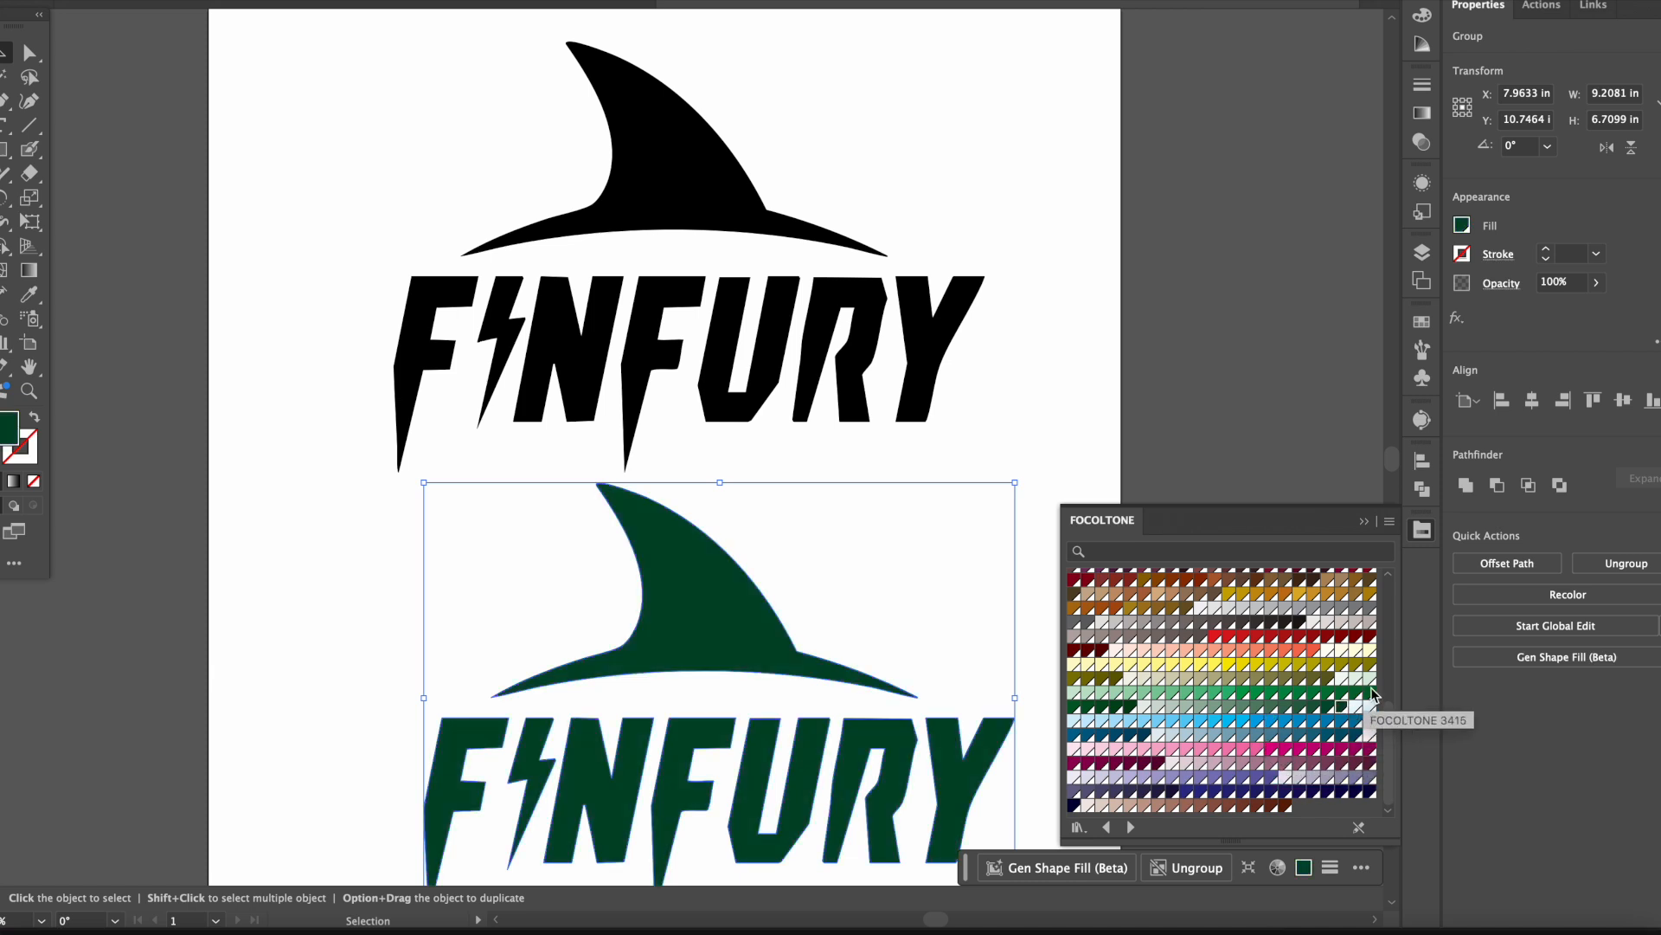
{"action": "left_click", "coordinate": [1300, 608]}
{"action": "left_click", "coordinate": [1269, 608]}
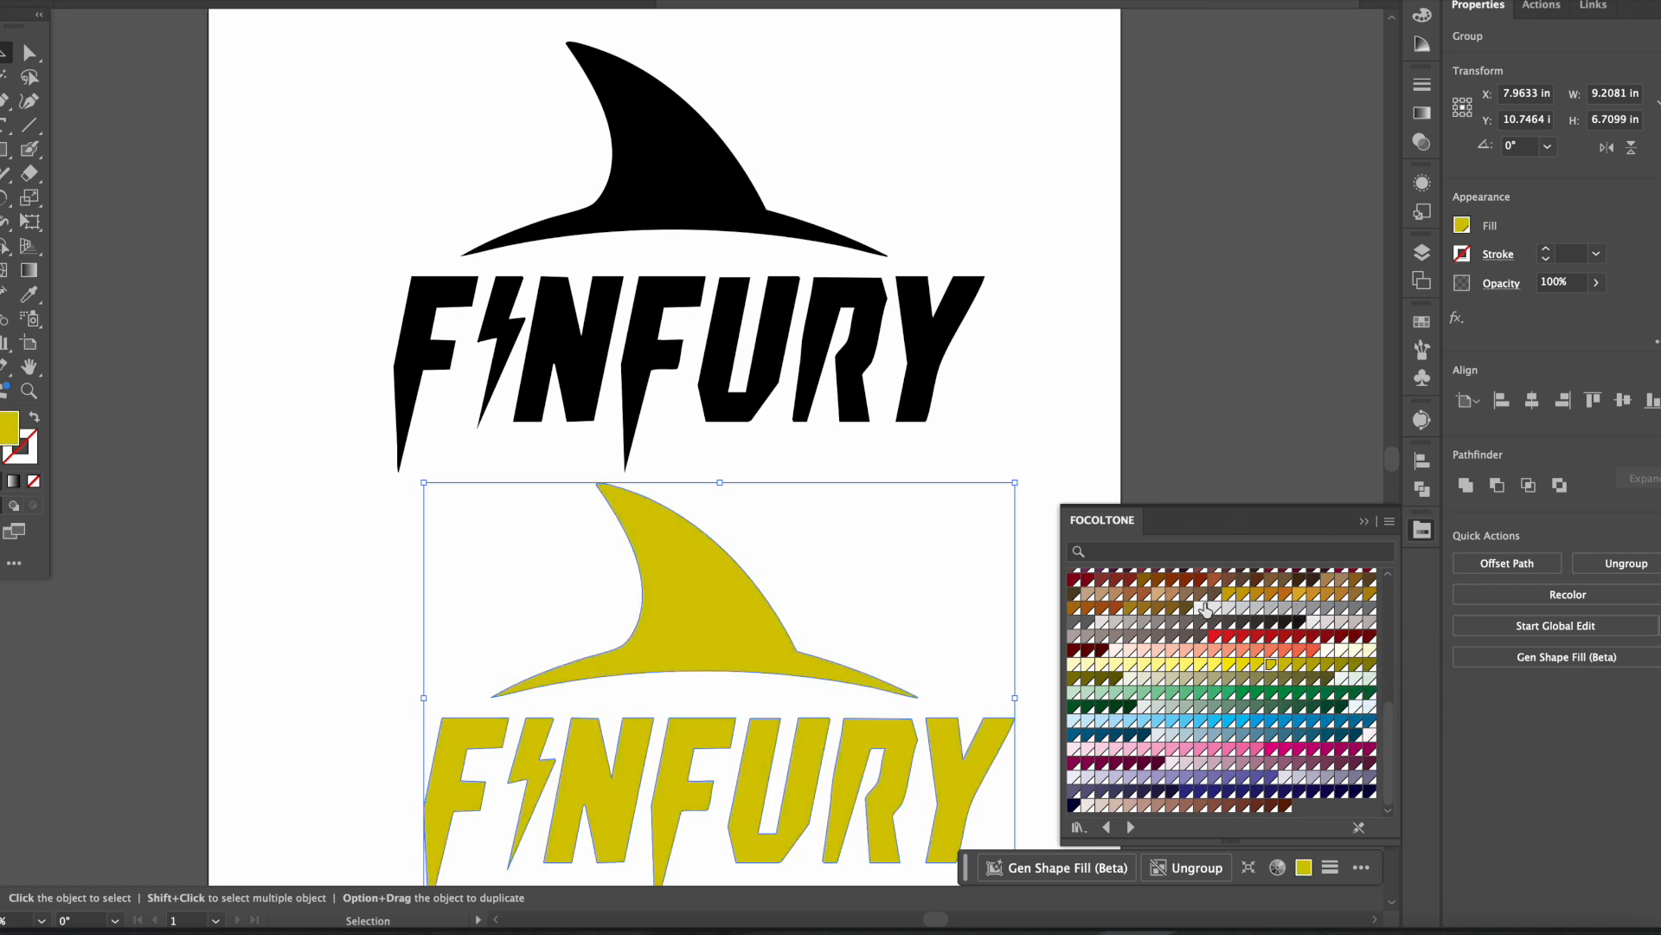
{"action": "left_click", "coordinate": [1201, 608]}
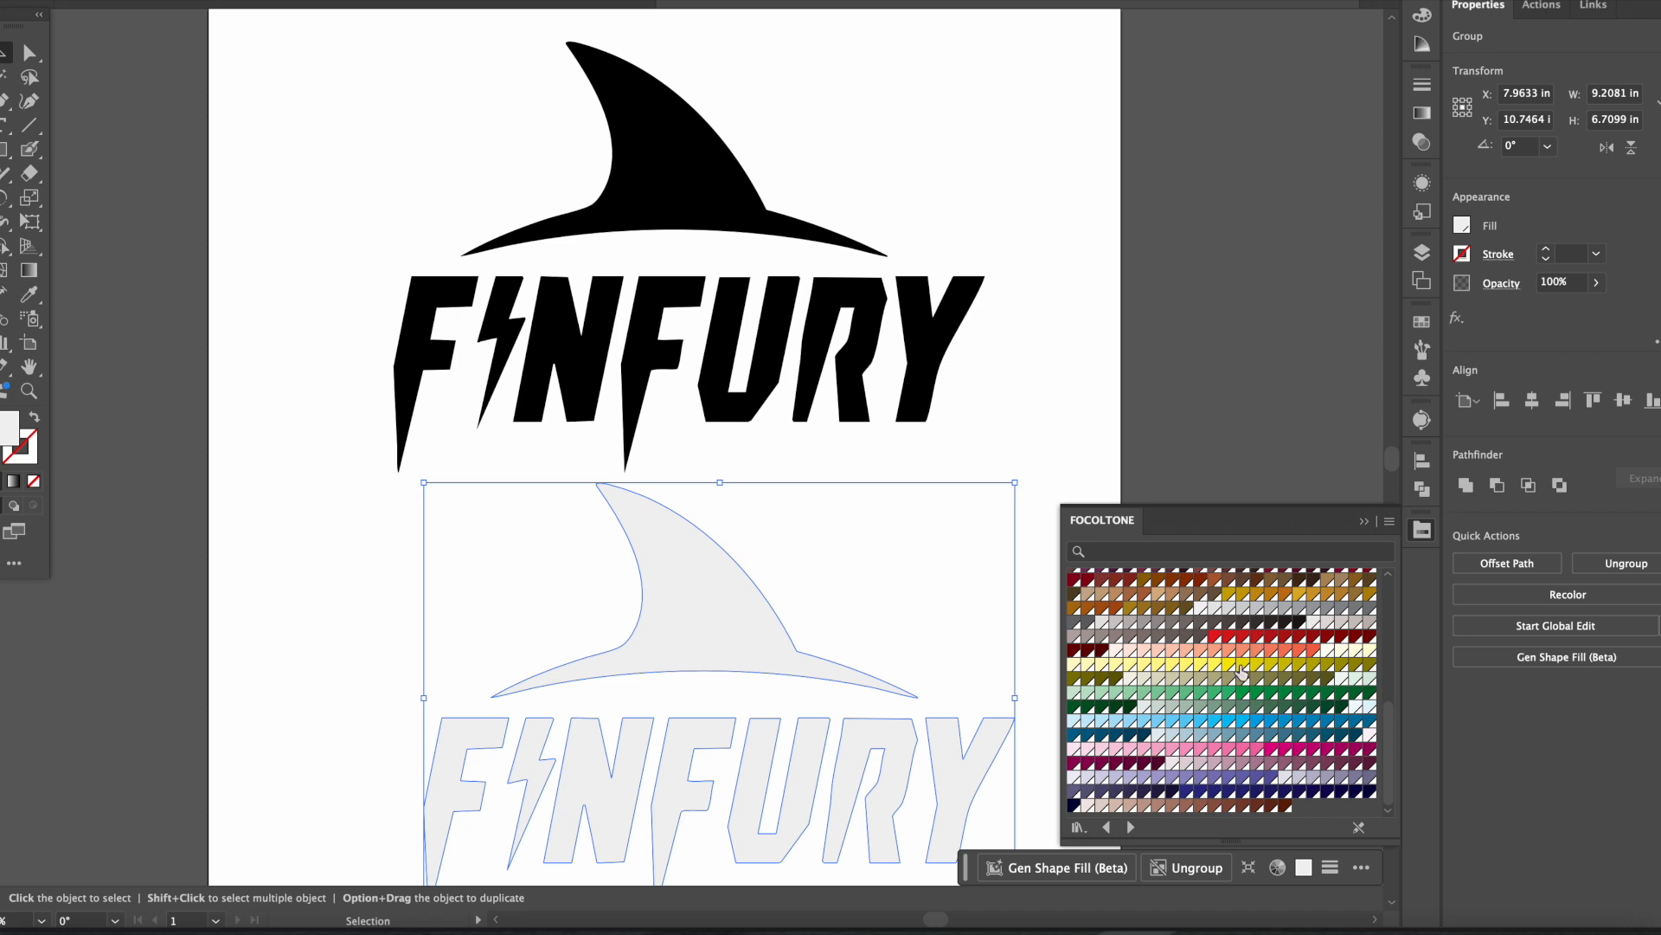
{"action": "left_click", "coordinate": [1341, 707]}
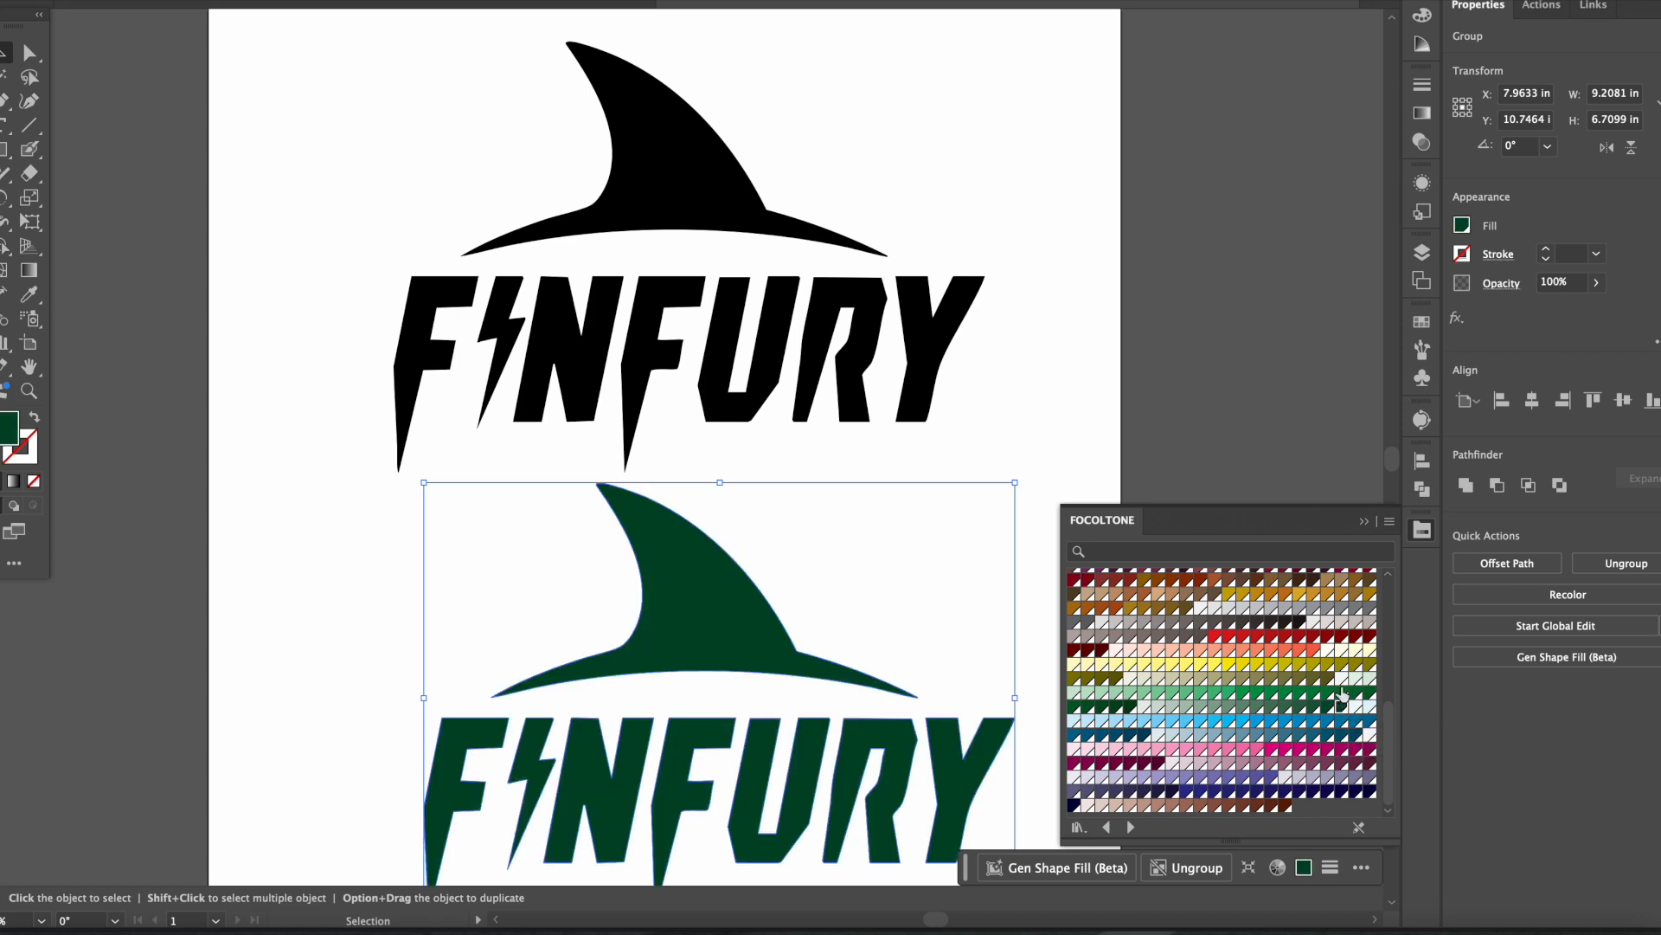
Preview pale and muted green fills on the duplicate logo and settle on a red FOCOLTONE swatch.
{"action": "left_click", "coordinate": [1341, 678]}
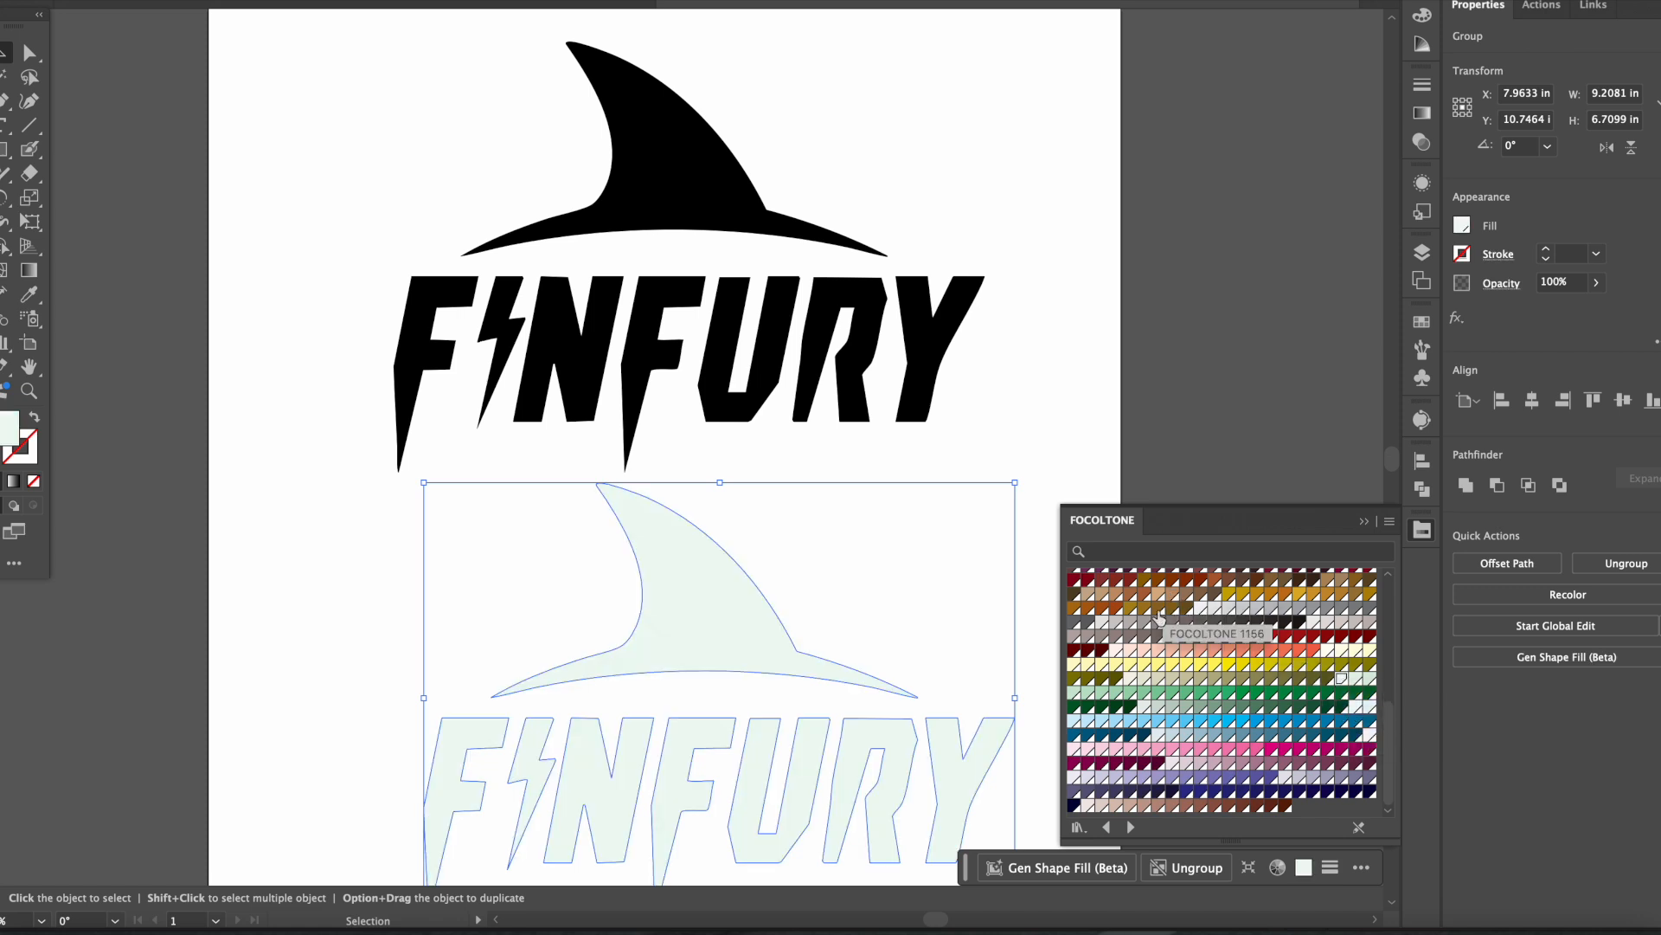
{"action": "left_click", "coordinate": [1253, 707]}
{"action": "left_click", "coordinate": [1240, 708]}
{"action": "left_click", "coordinate": [1199, 680]}
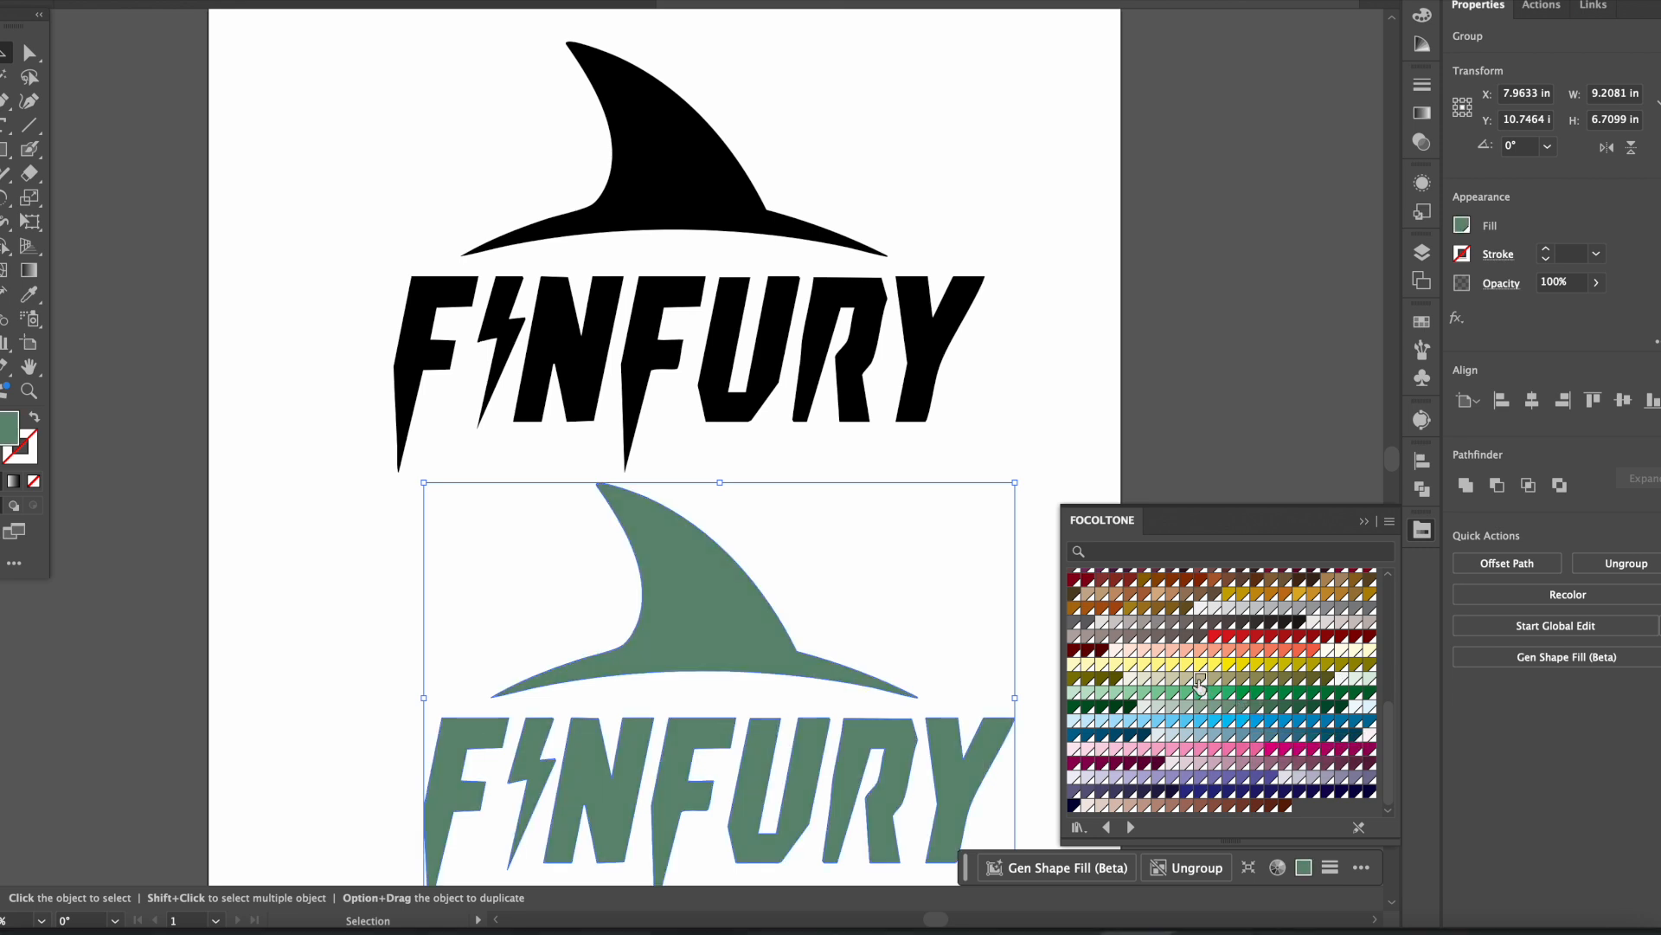
{"action": "left_click", "coordinate": [1177, 624]}
{"action": "left_click", "coordinate": [1244, 637]}
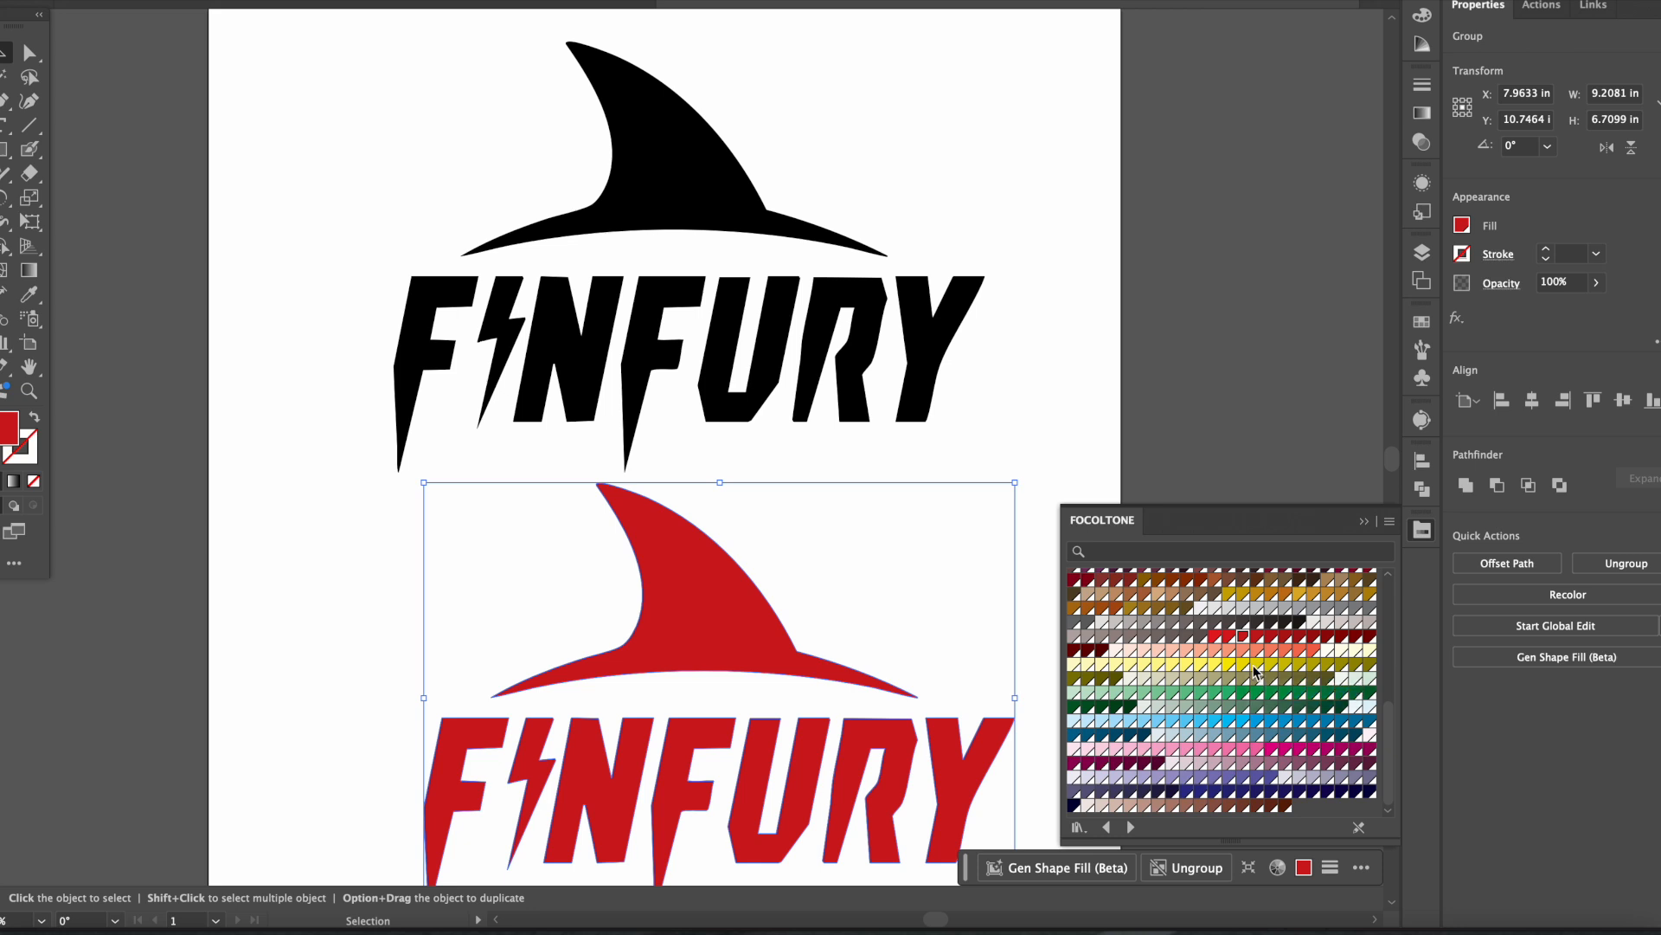
{"action": "key", "text": "super+shift+5"}
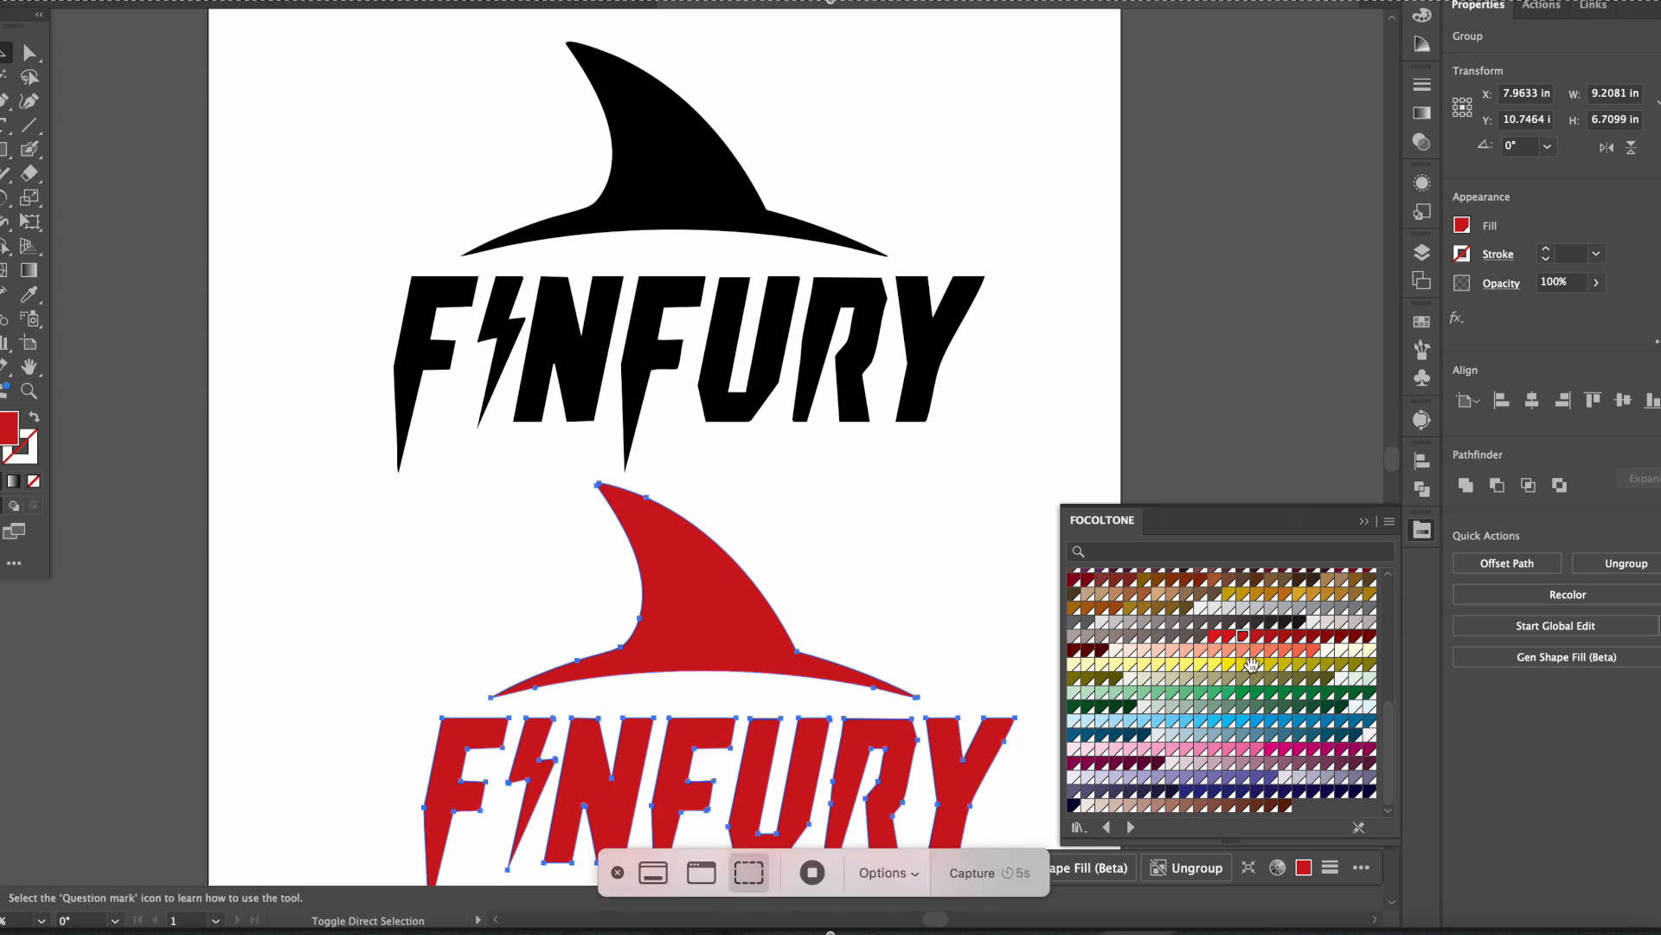
{"action": "left_click", "coordinate": [811, 873]}
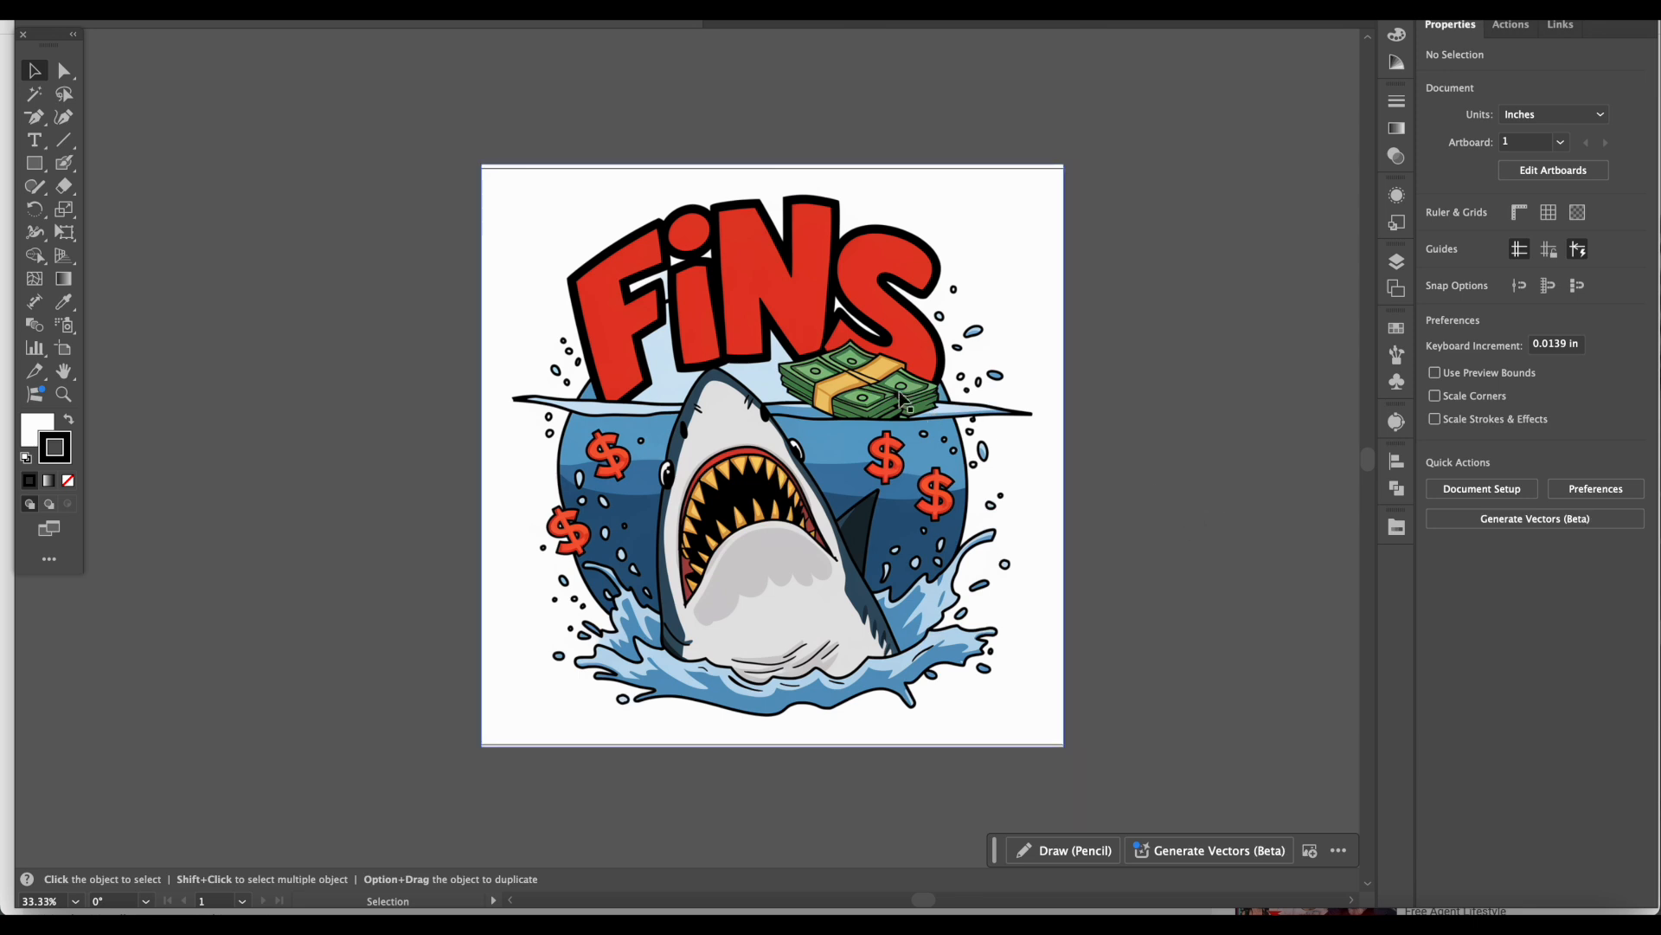
Trace the FINS shark illustration with the Low Fidelity Photo preset and expand the result into paths.
{"action": "left_click", "coordinate": [926, 404]}
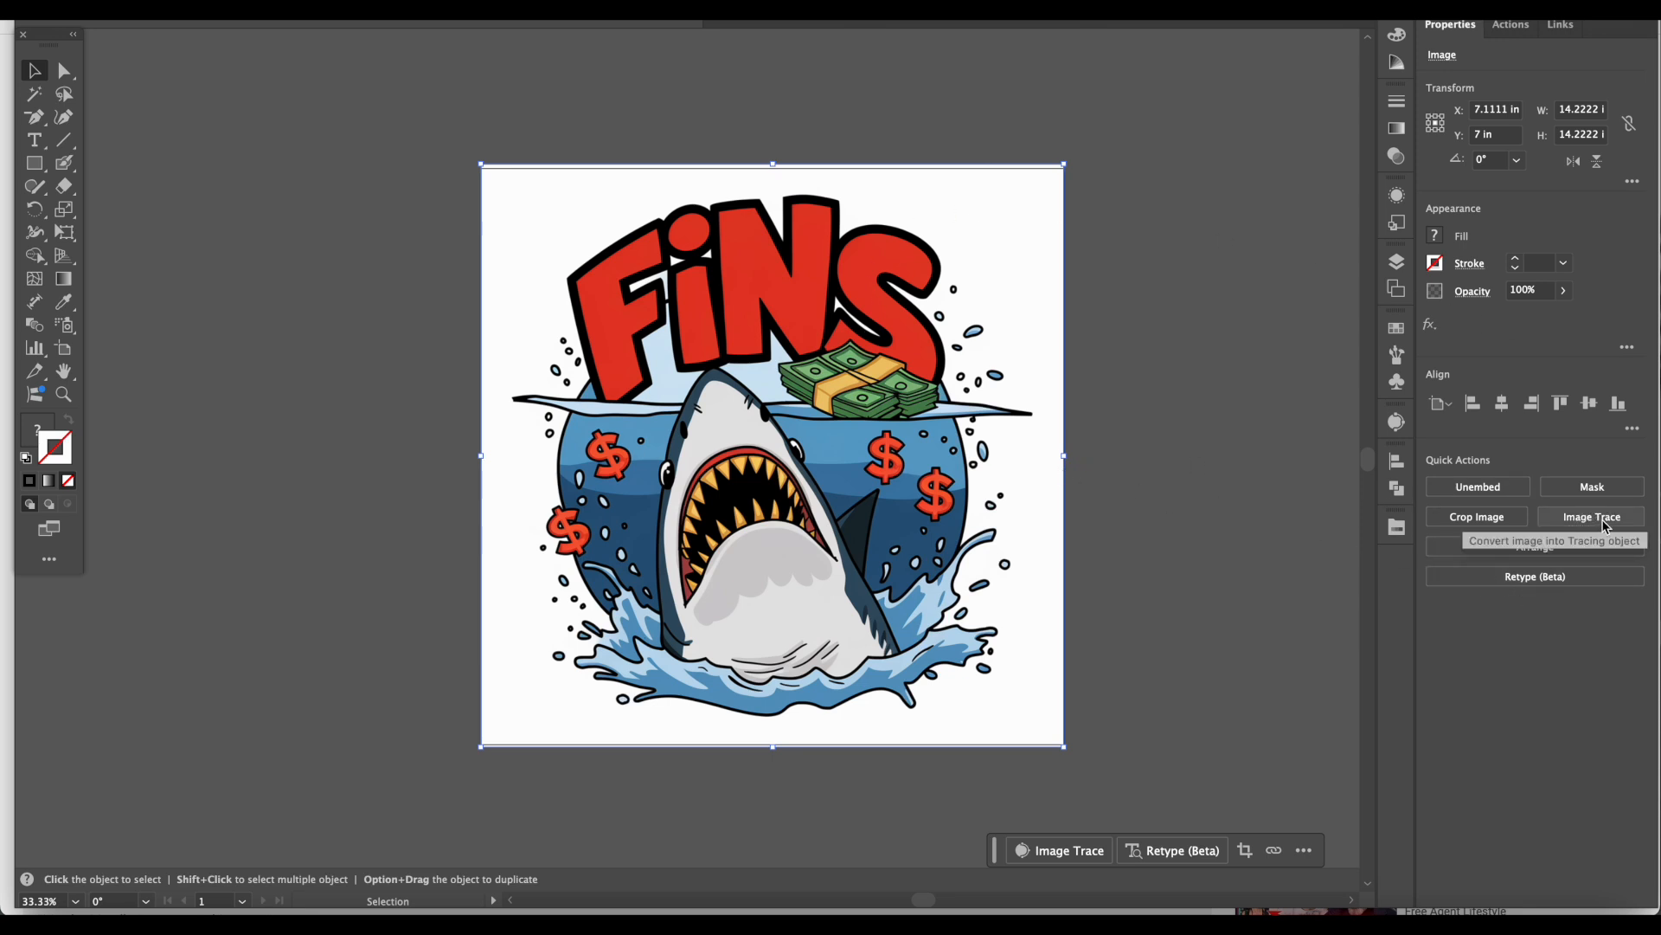
{"action": "left_click", "coordinate": [1605, 517]}
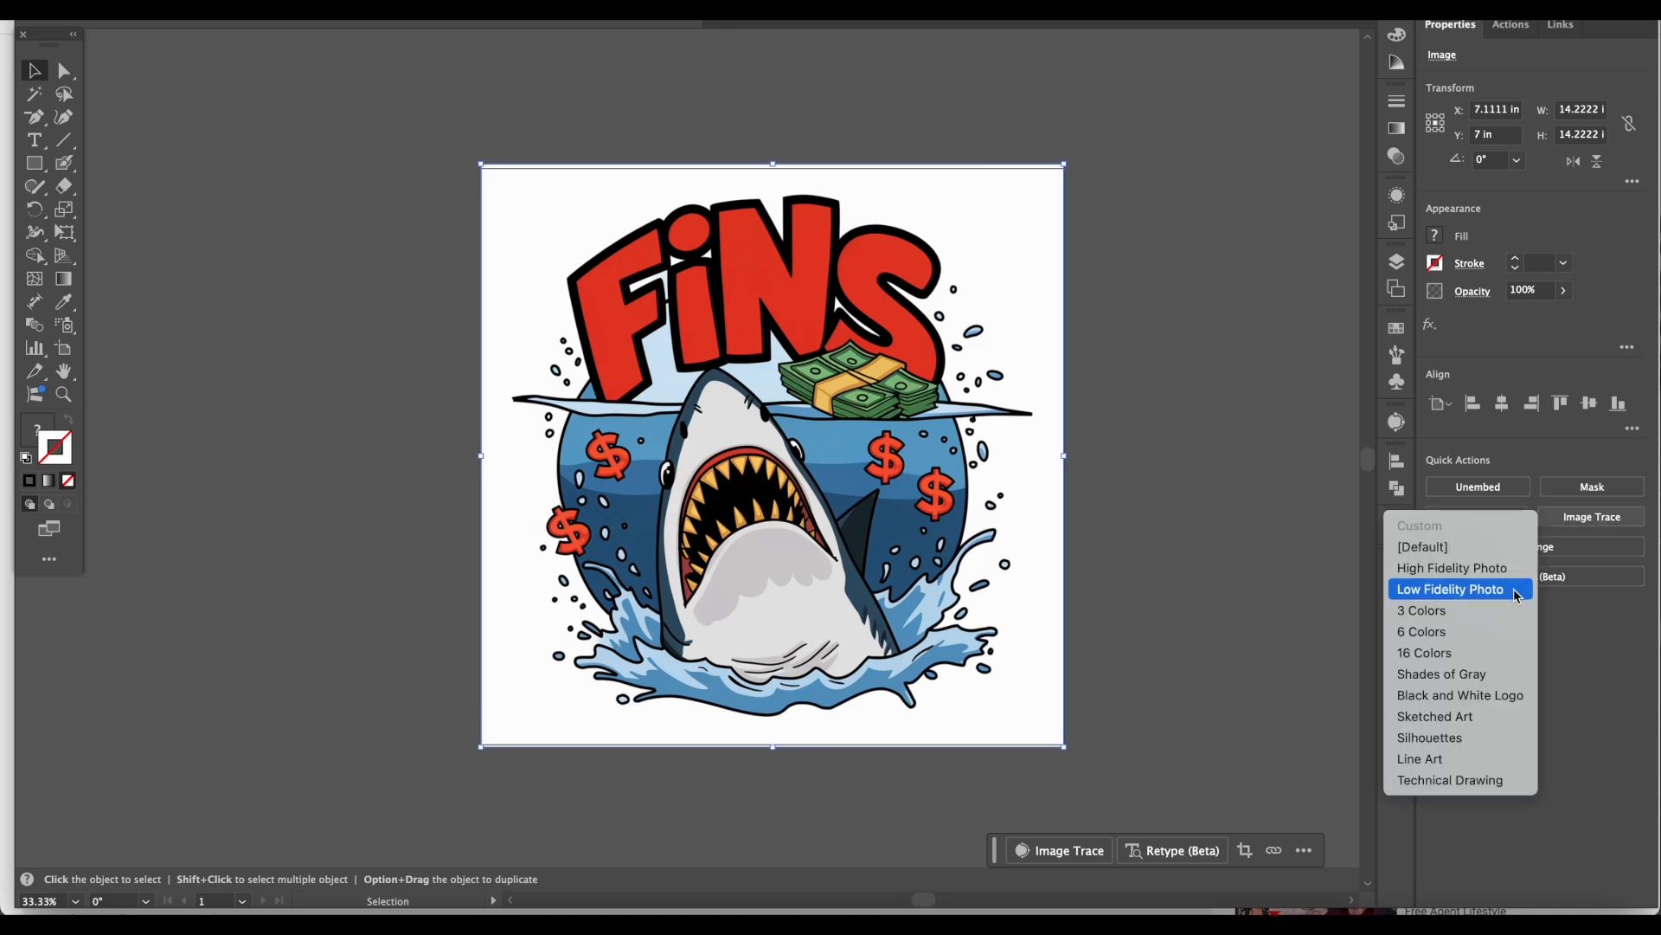
{"action": "left_click", "coordinate": [1516, 593]}
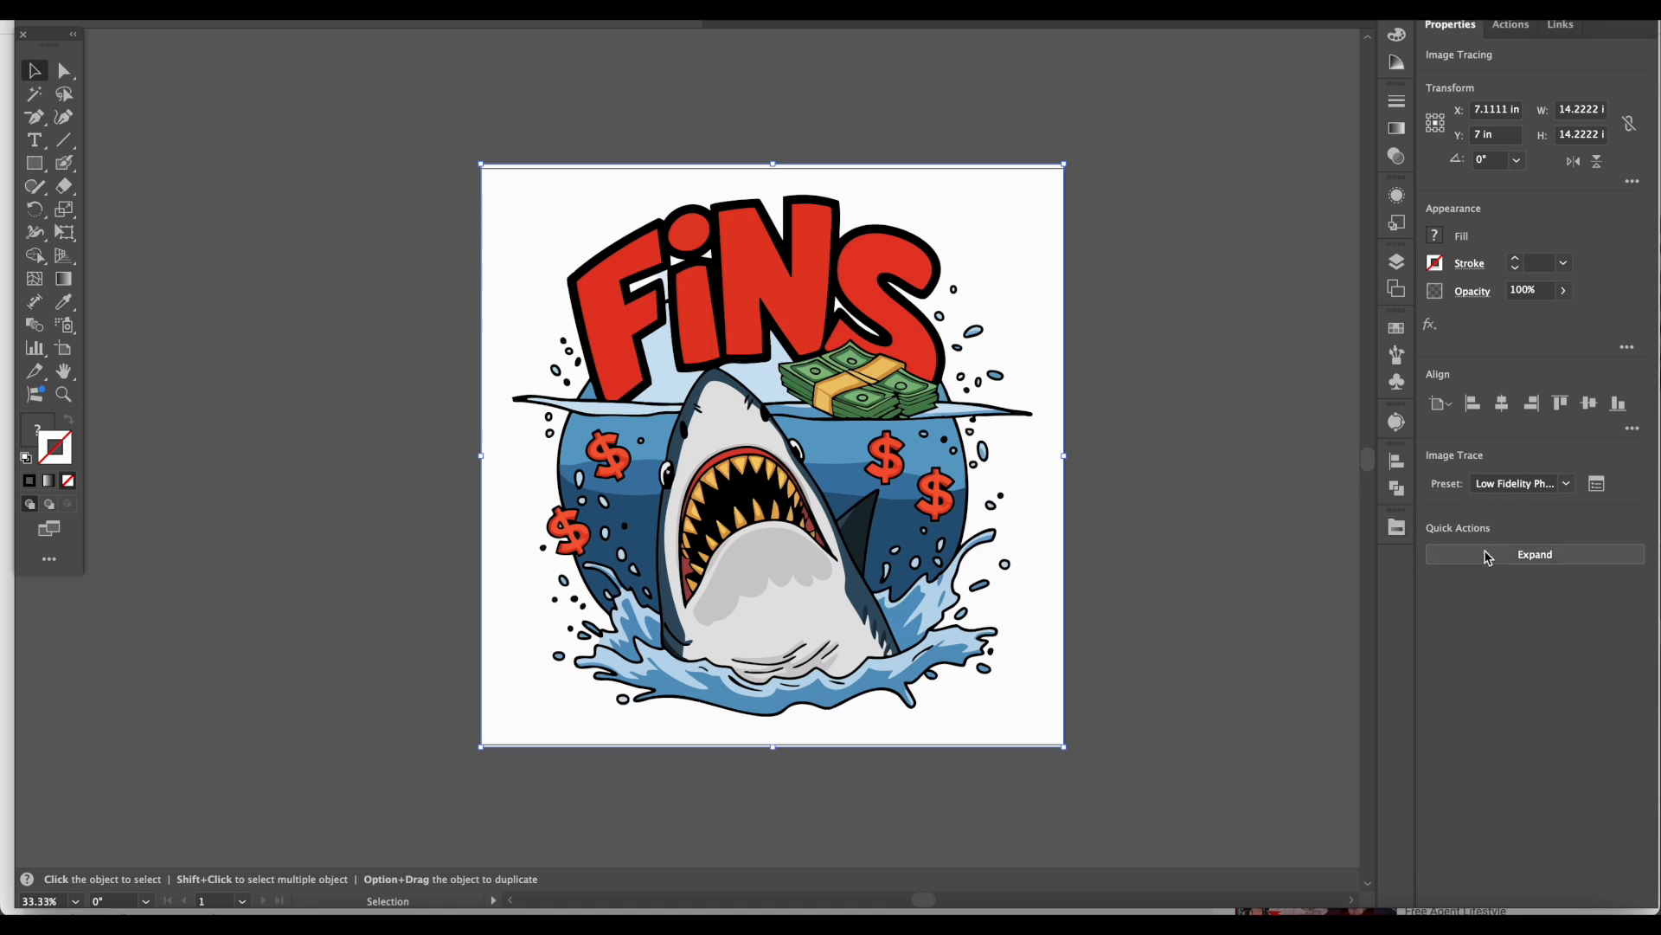
{"action": "left_click", "coordinate": [1530, 564]}
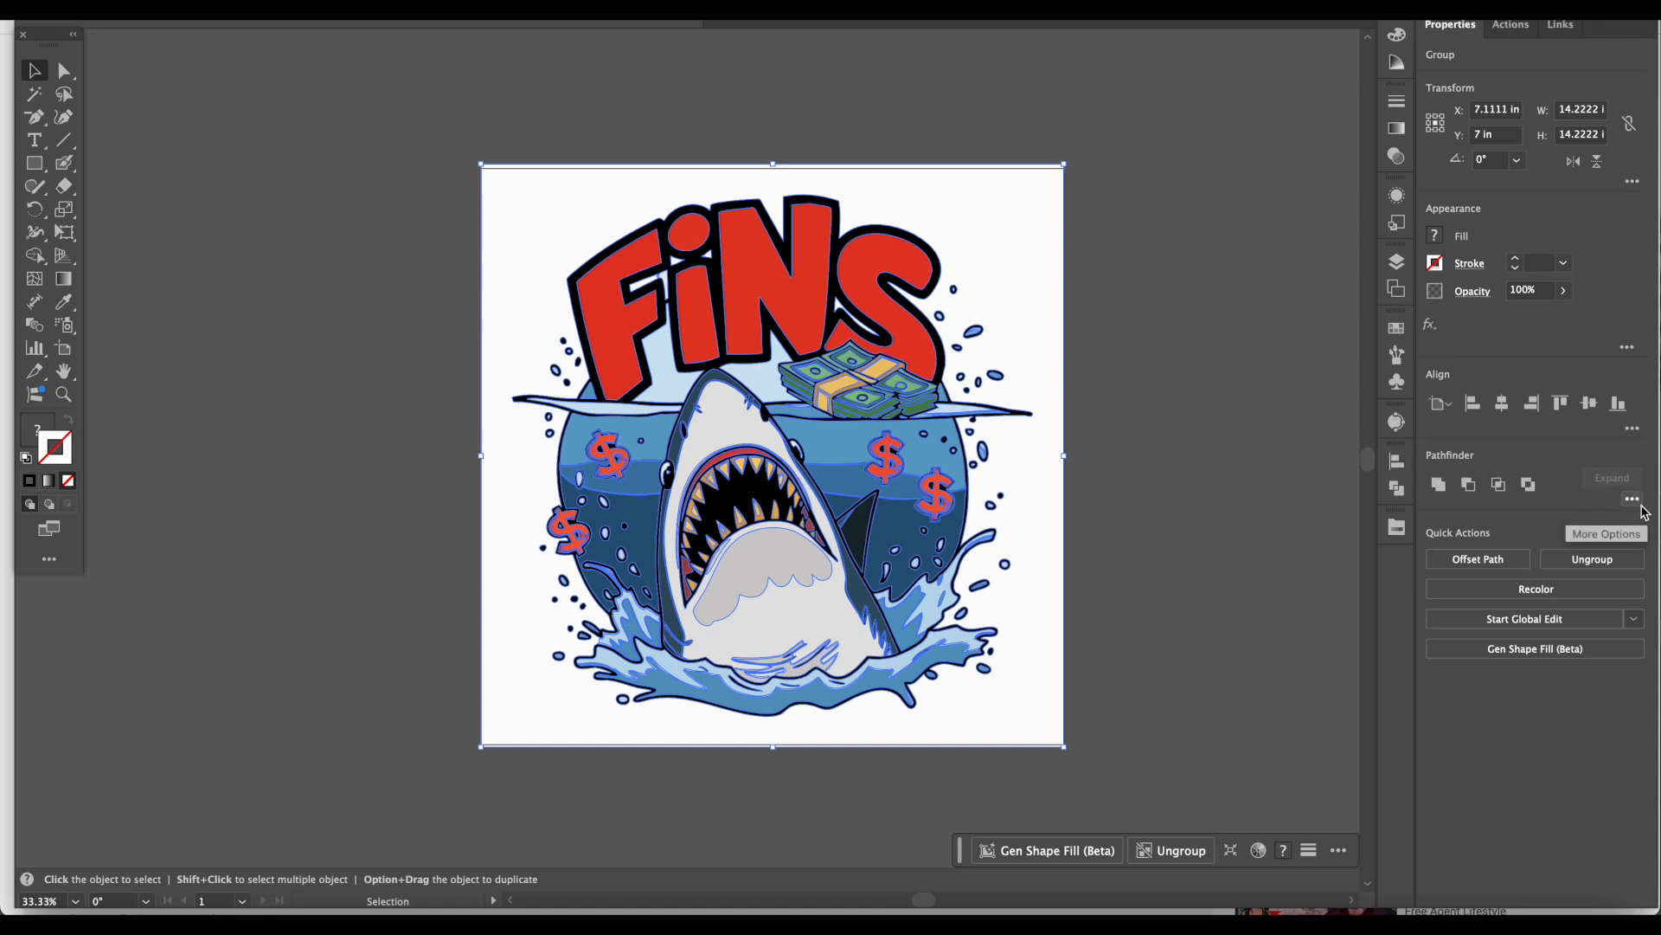
Merge the expanded FINS shark paths with the Pathfinder and ungroup the merged artwork.
{"action": "left_click", "coordinate": [1639, 504]}
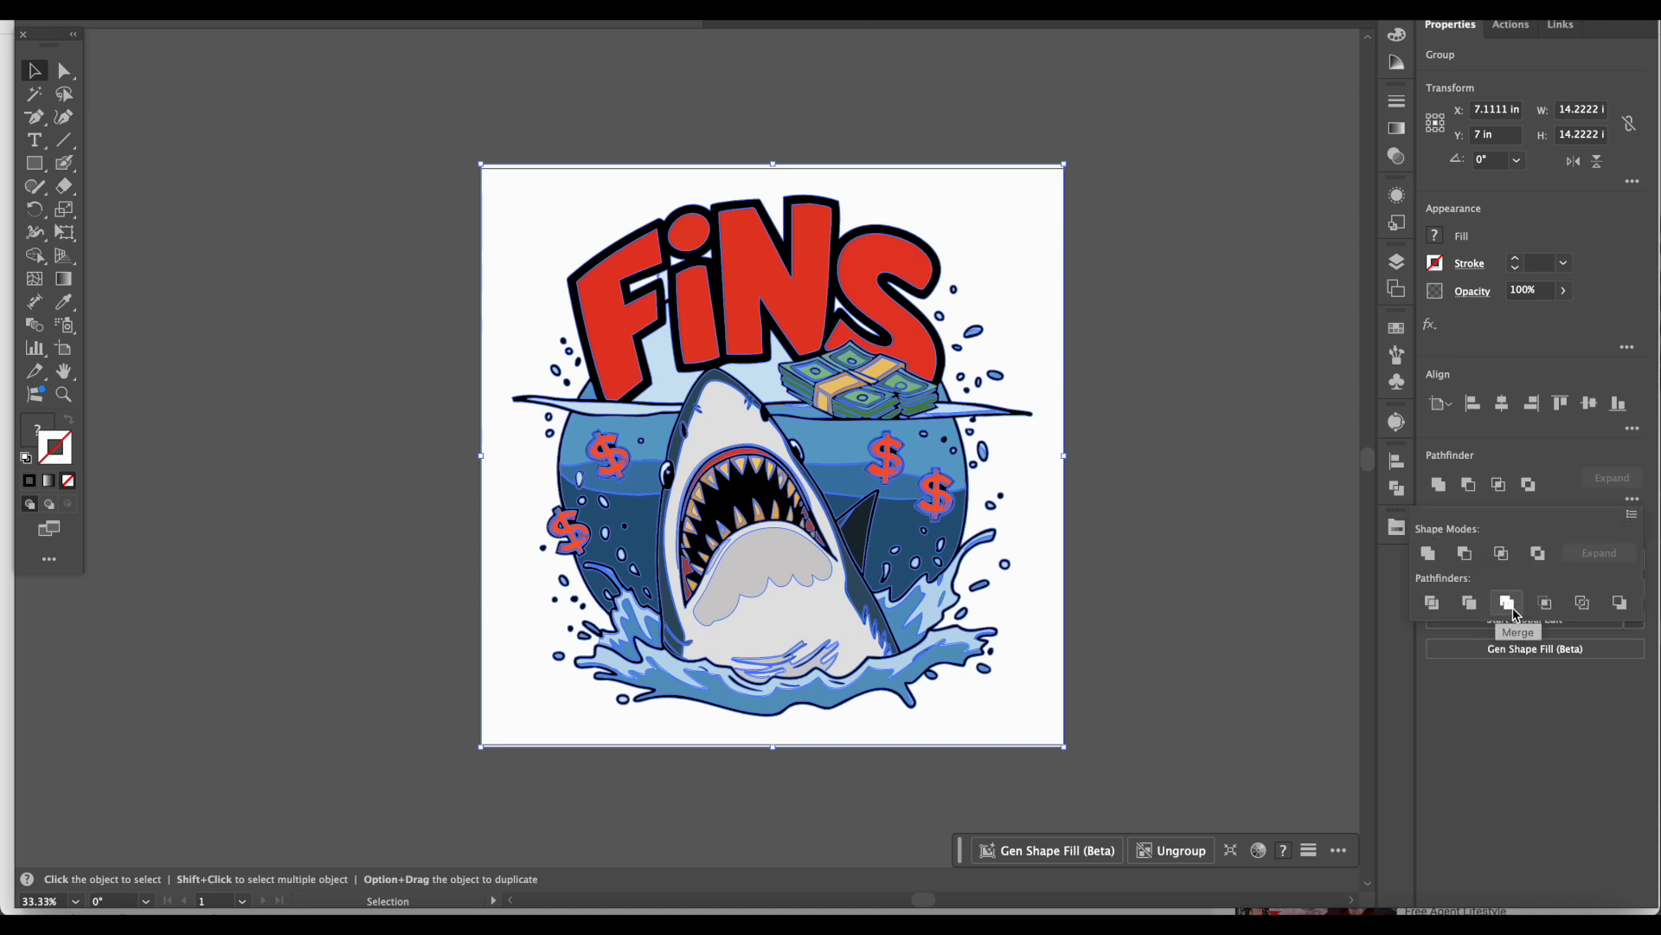
{"action": "left_click", "coordinate": [1508, 603]}
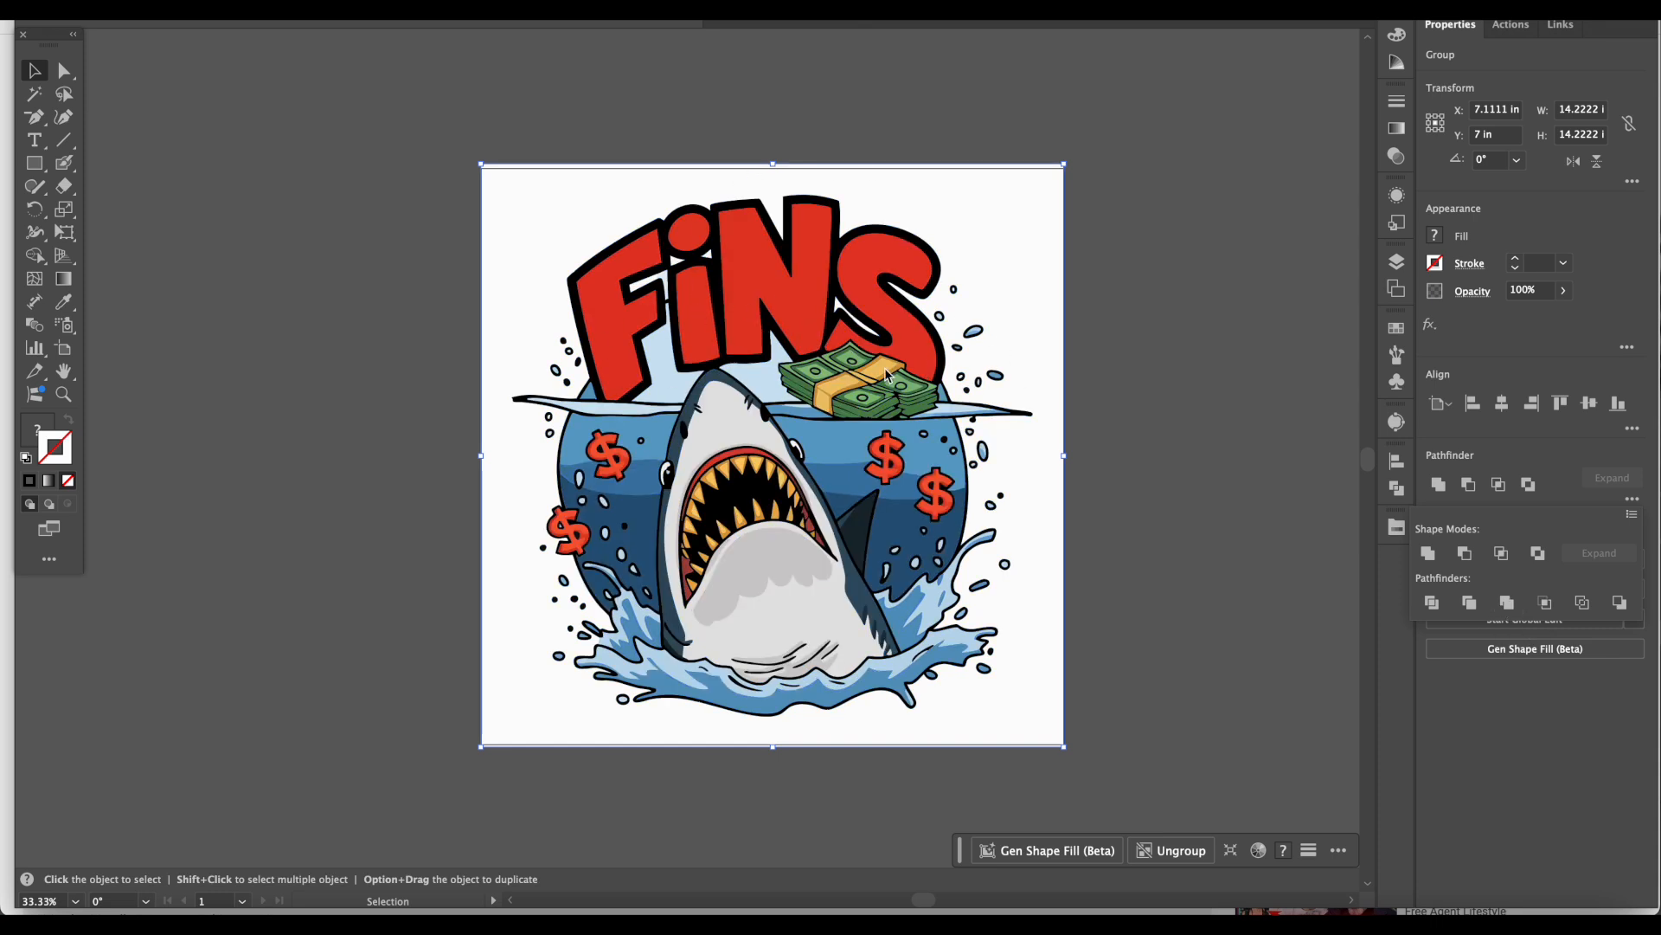
{"action": "left_click", "coordinate": [1077, 536]}
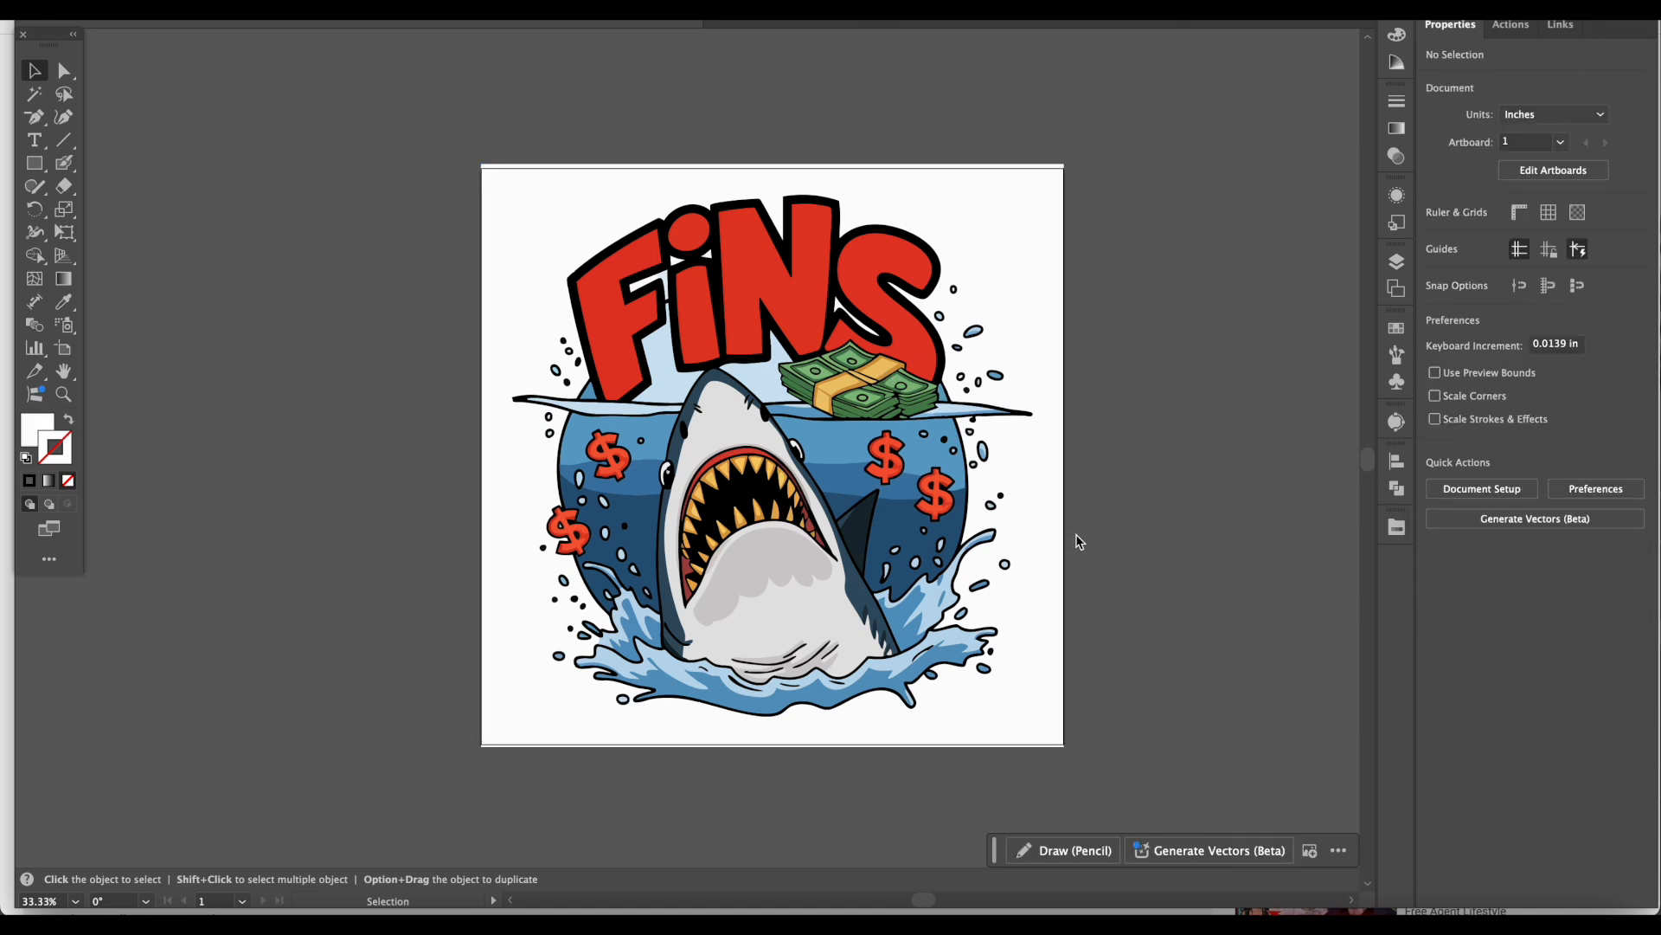
{"action": "left_click", "coordinate": [959, 499]}
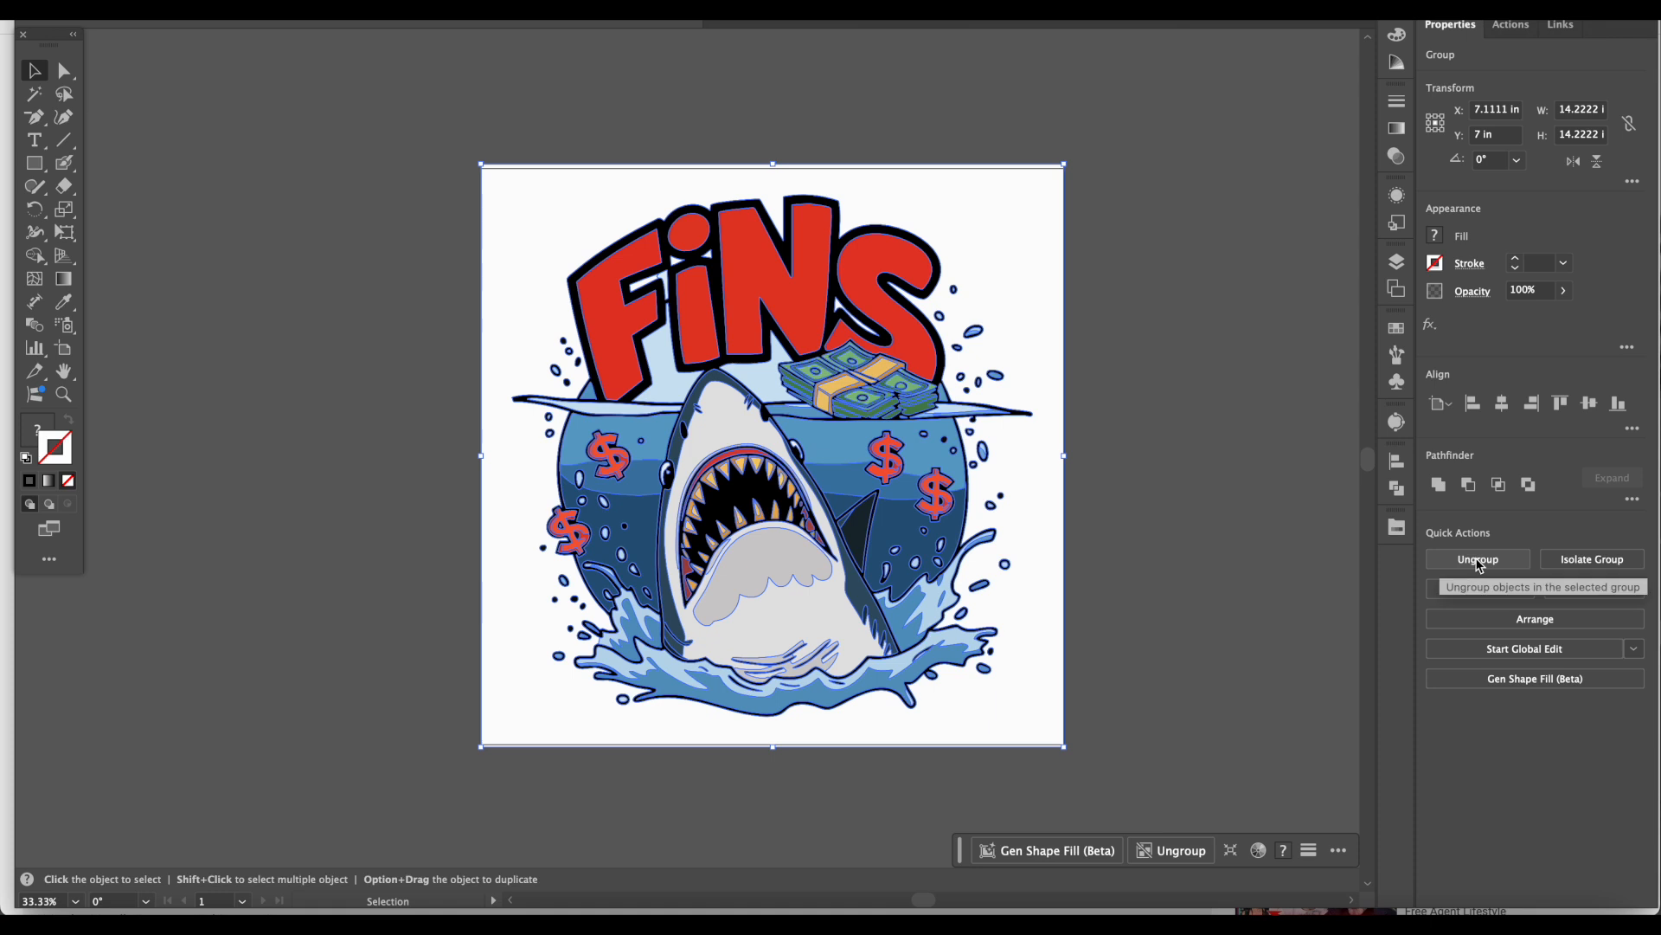
{"action": "left_click", "coordinate": [1478, 560]}
{"action": "left_click", "coordinate": [1249, 394]}
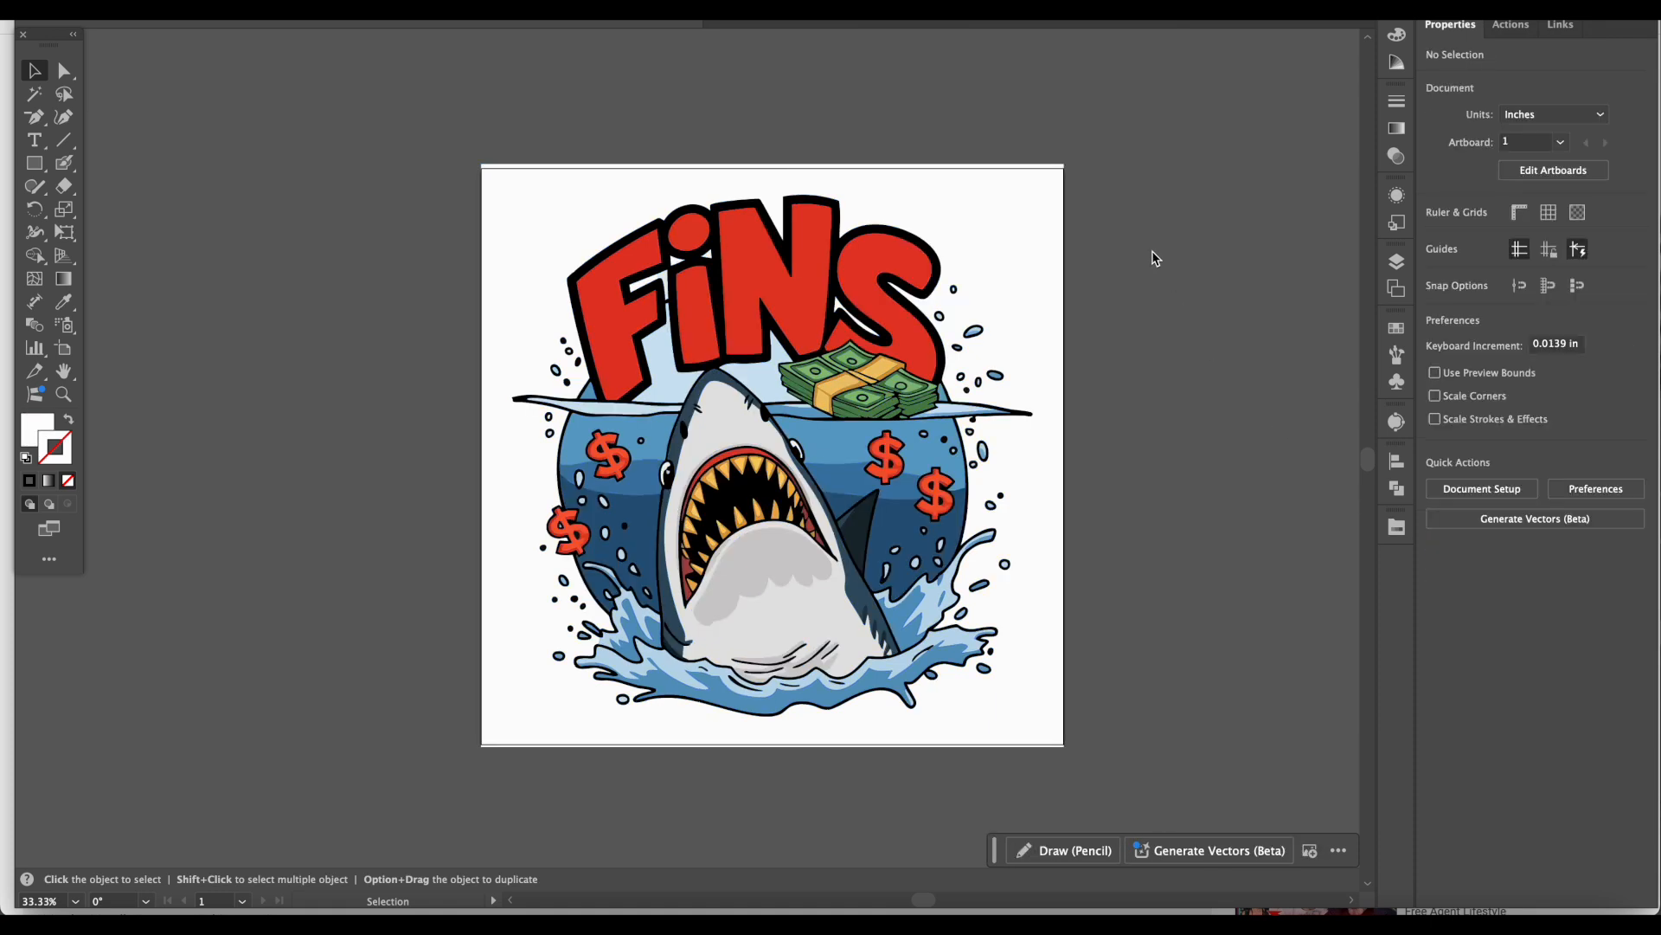
Delete the white background shape behind the shark illustration and move the remaining artwork off the artboard.
{"action": "left_click", "coordinate": [1008, 218]}
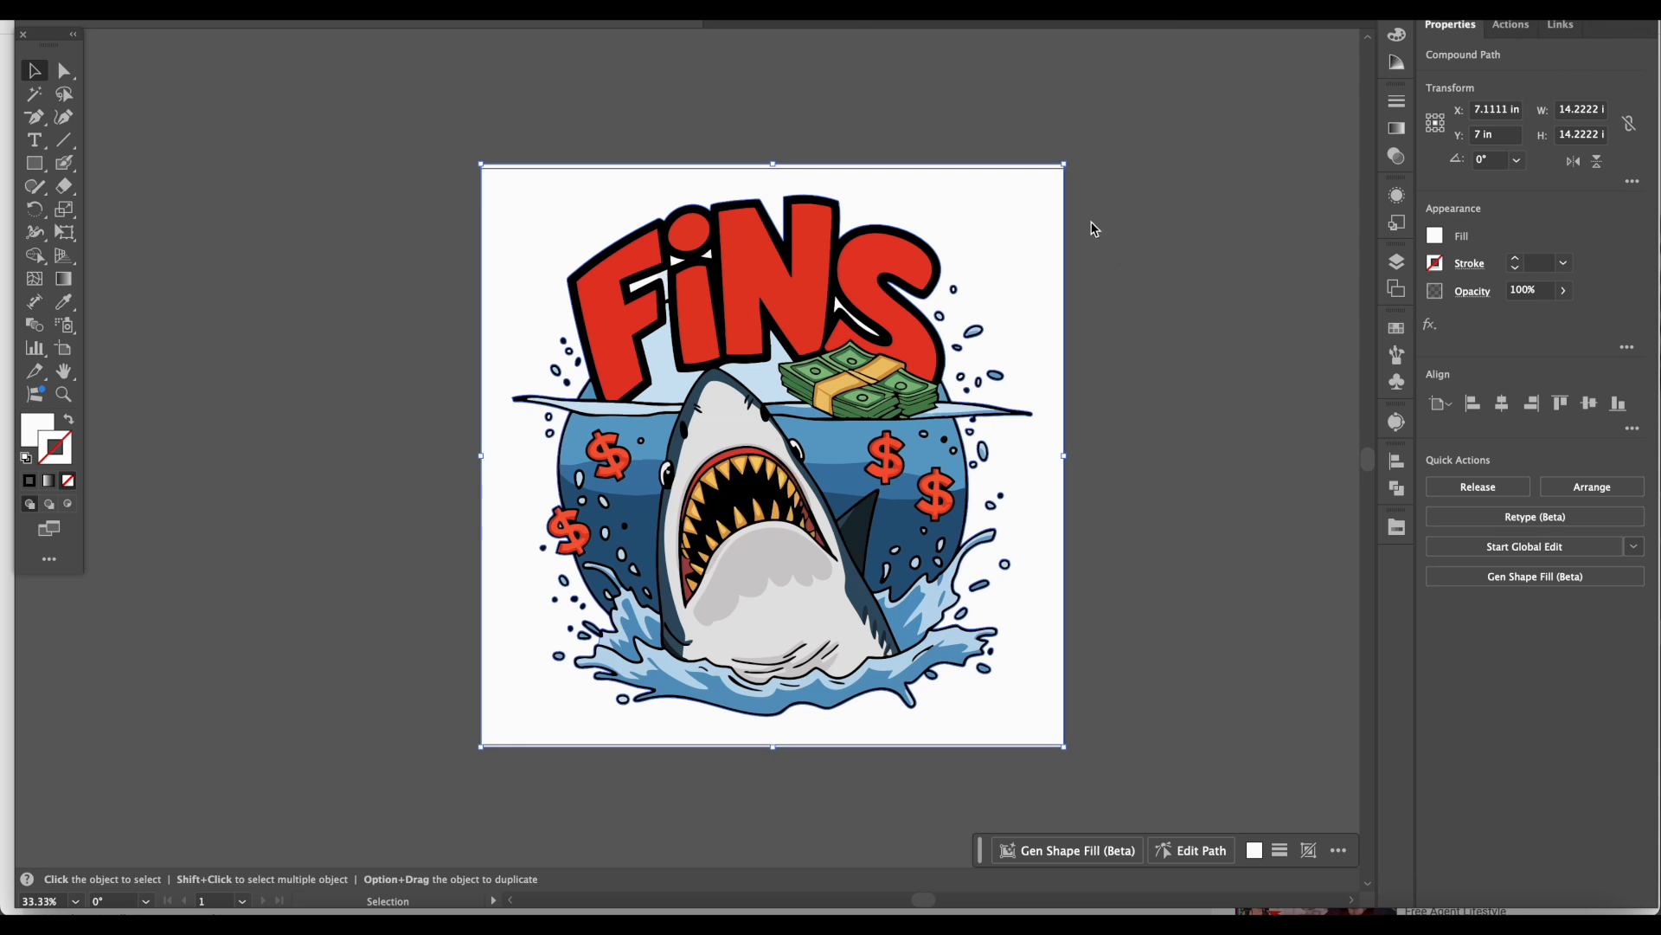
{"action": "key", "text": "Delete"}
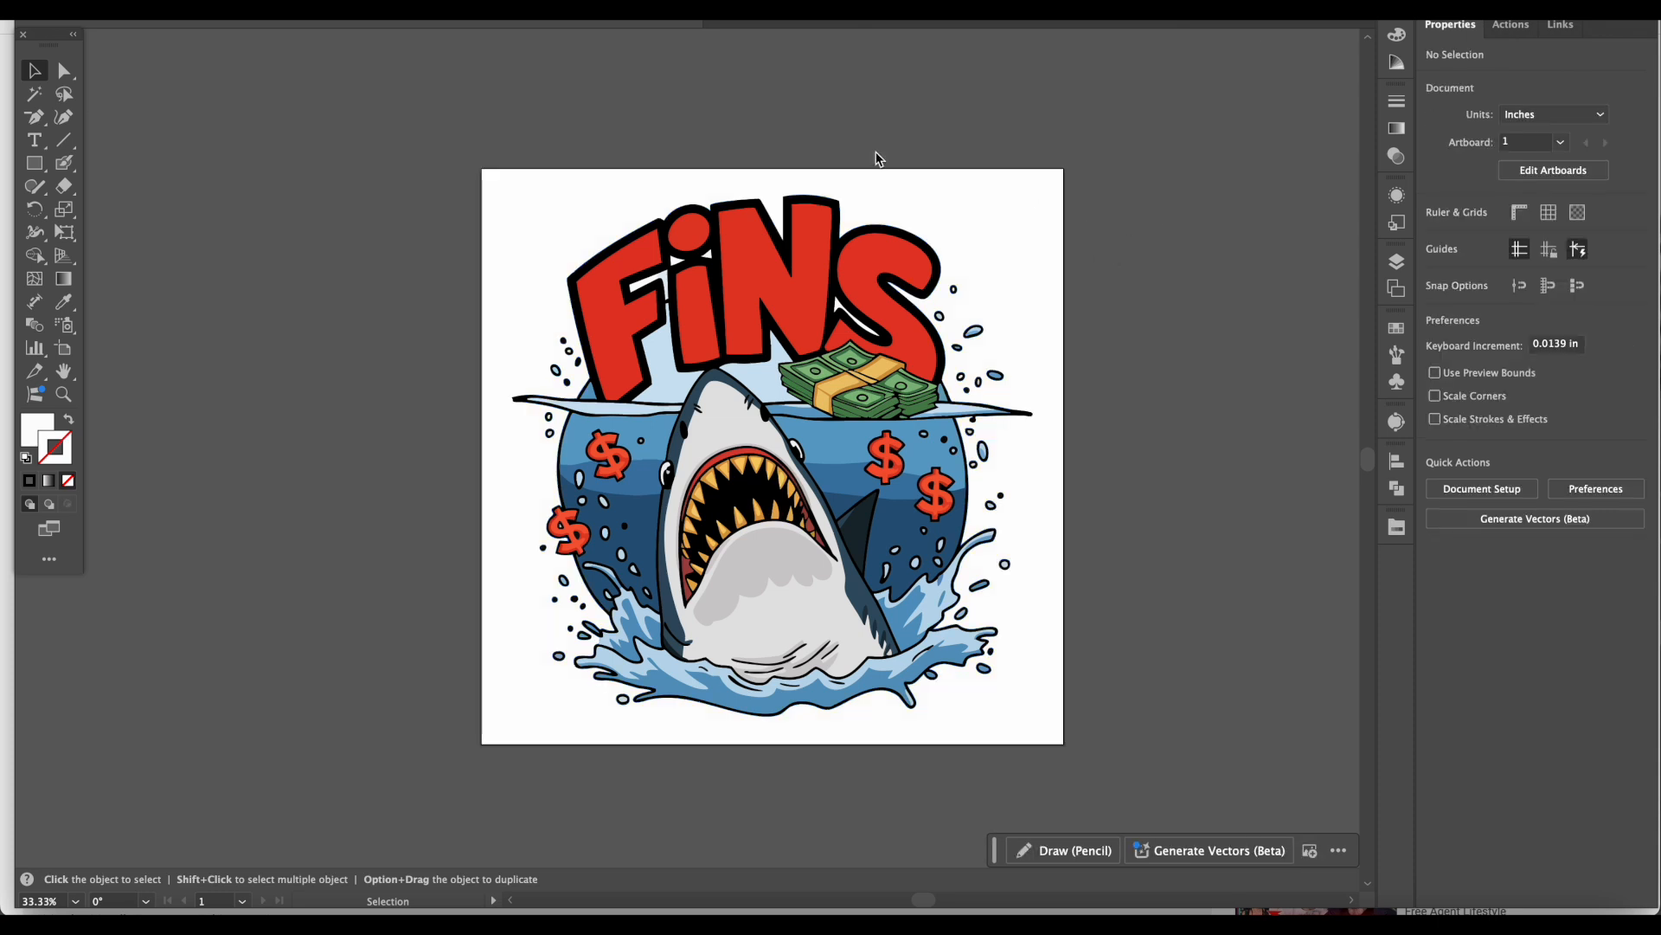
{"action": "left_click_drag", "start_coordinate": [408, 206], "coordinate": [1071, 824]}
{"action": "left_click_drag", "start_coordinate": [828, 528], "coordinate": [240, 553]}
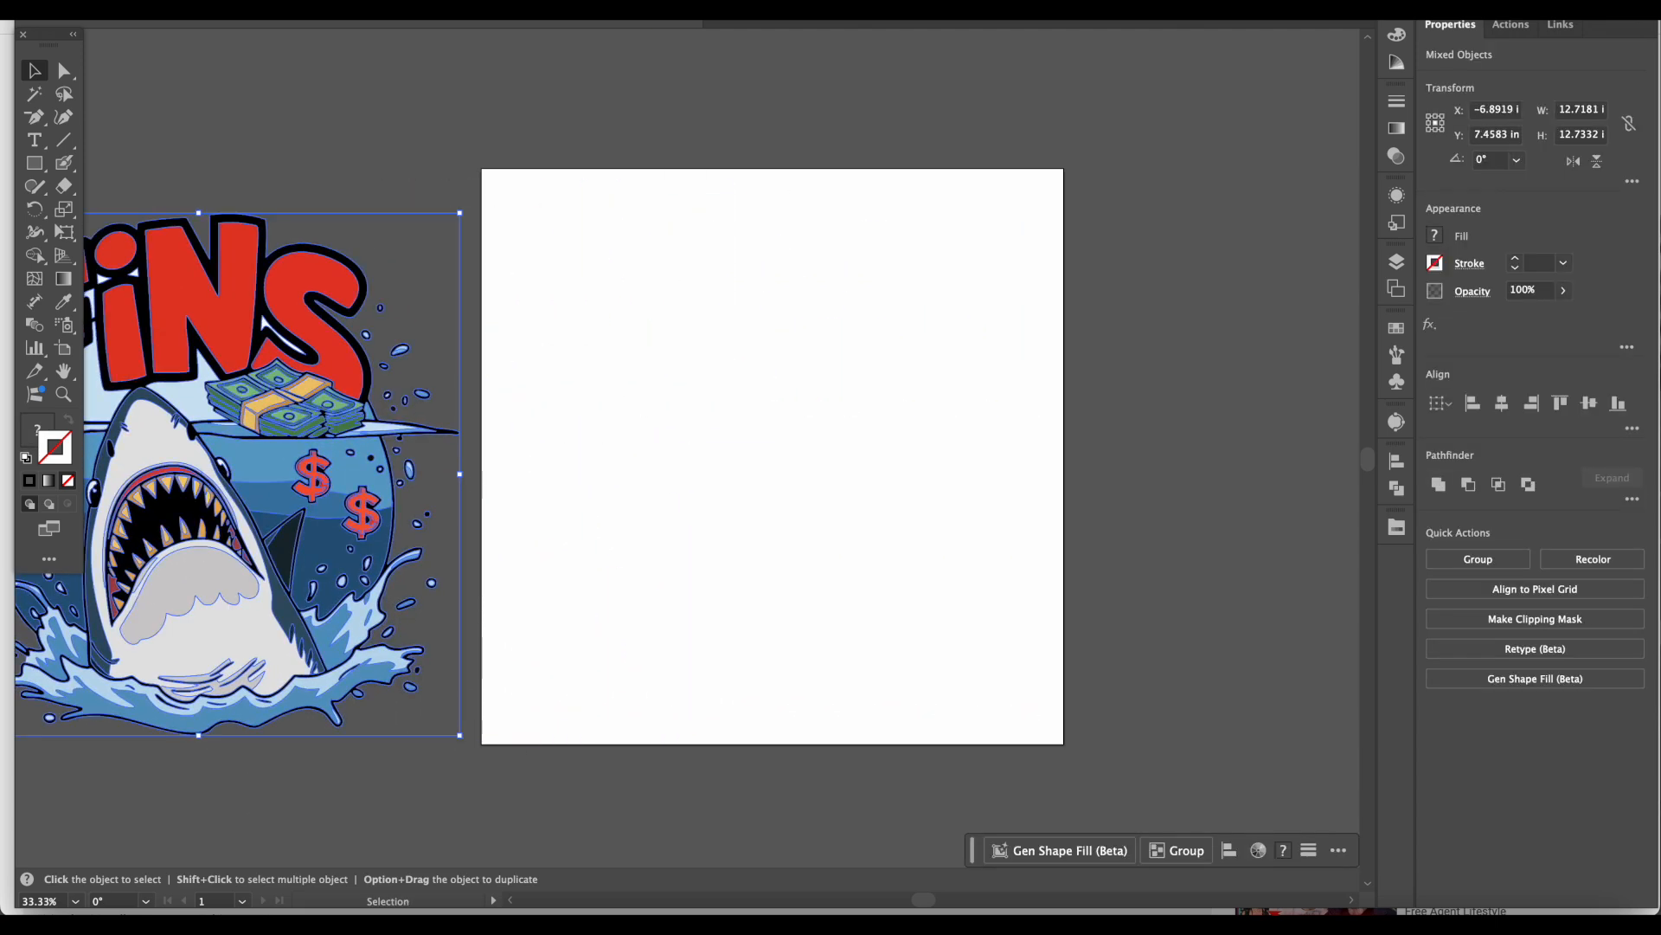
Delete the leftover white background pieces between the letters of the FINS lettering.
{"action": "left_click", "coordinate": [641, 410]}
{"action": "key", "text": "space"}
{"action": "left_click_drag", "start_coordinate": [640, 405], "coordinate": [1253, 341]}
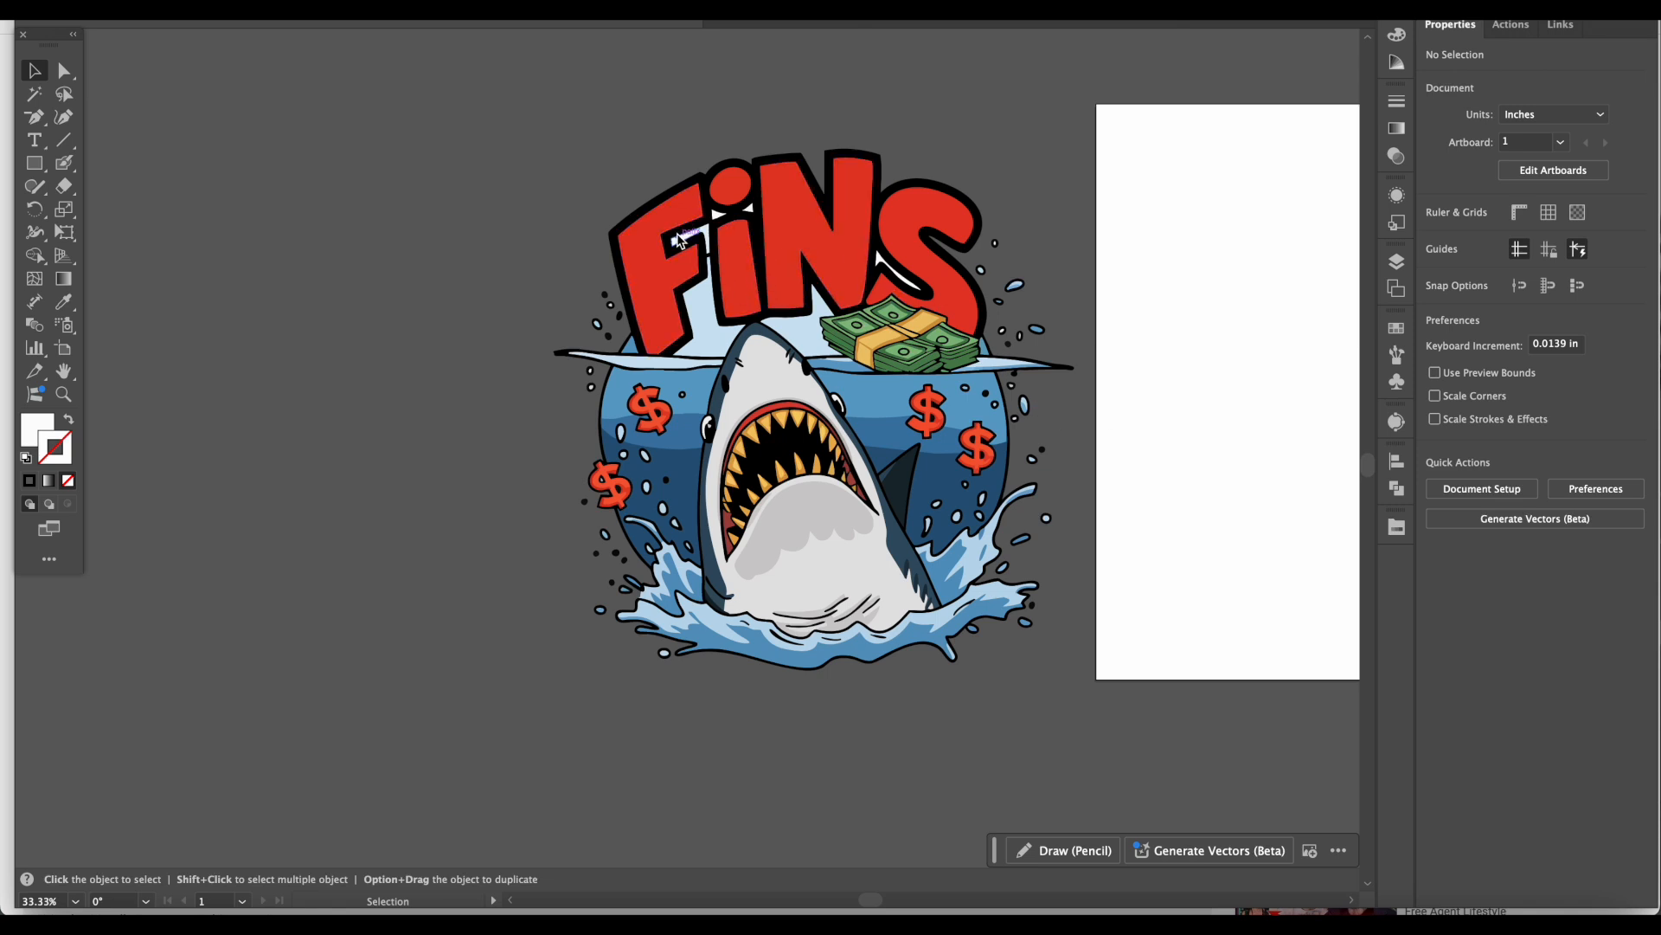
{"action": "left_click", "coordinate": [677, 235]}
{"action": "key", "text": "Delete"}
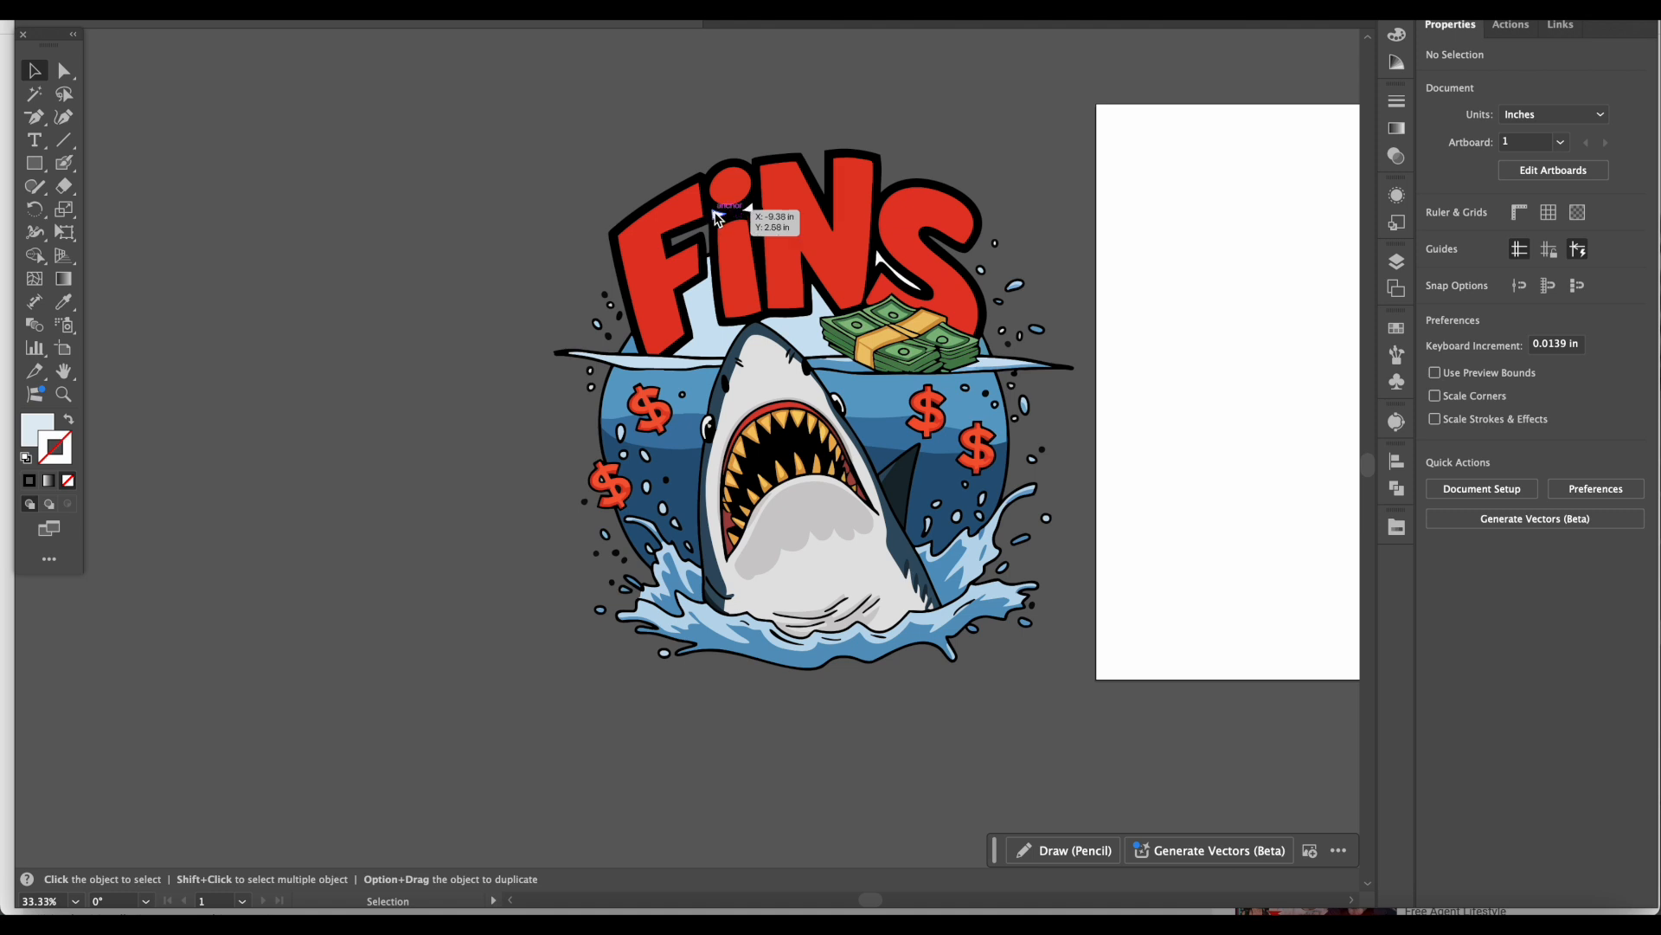
{"action": "left_click", "coordinate": [718, 216]}
{"action": "key", "text": "Delete"}
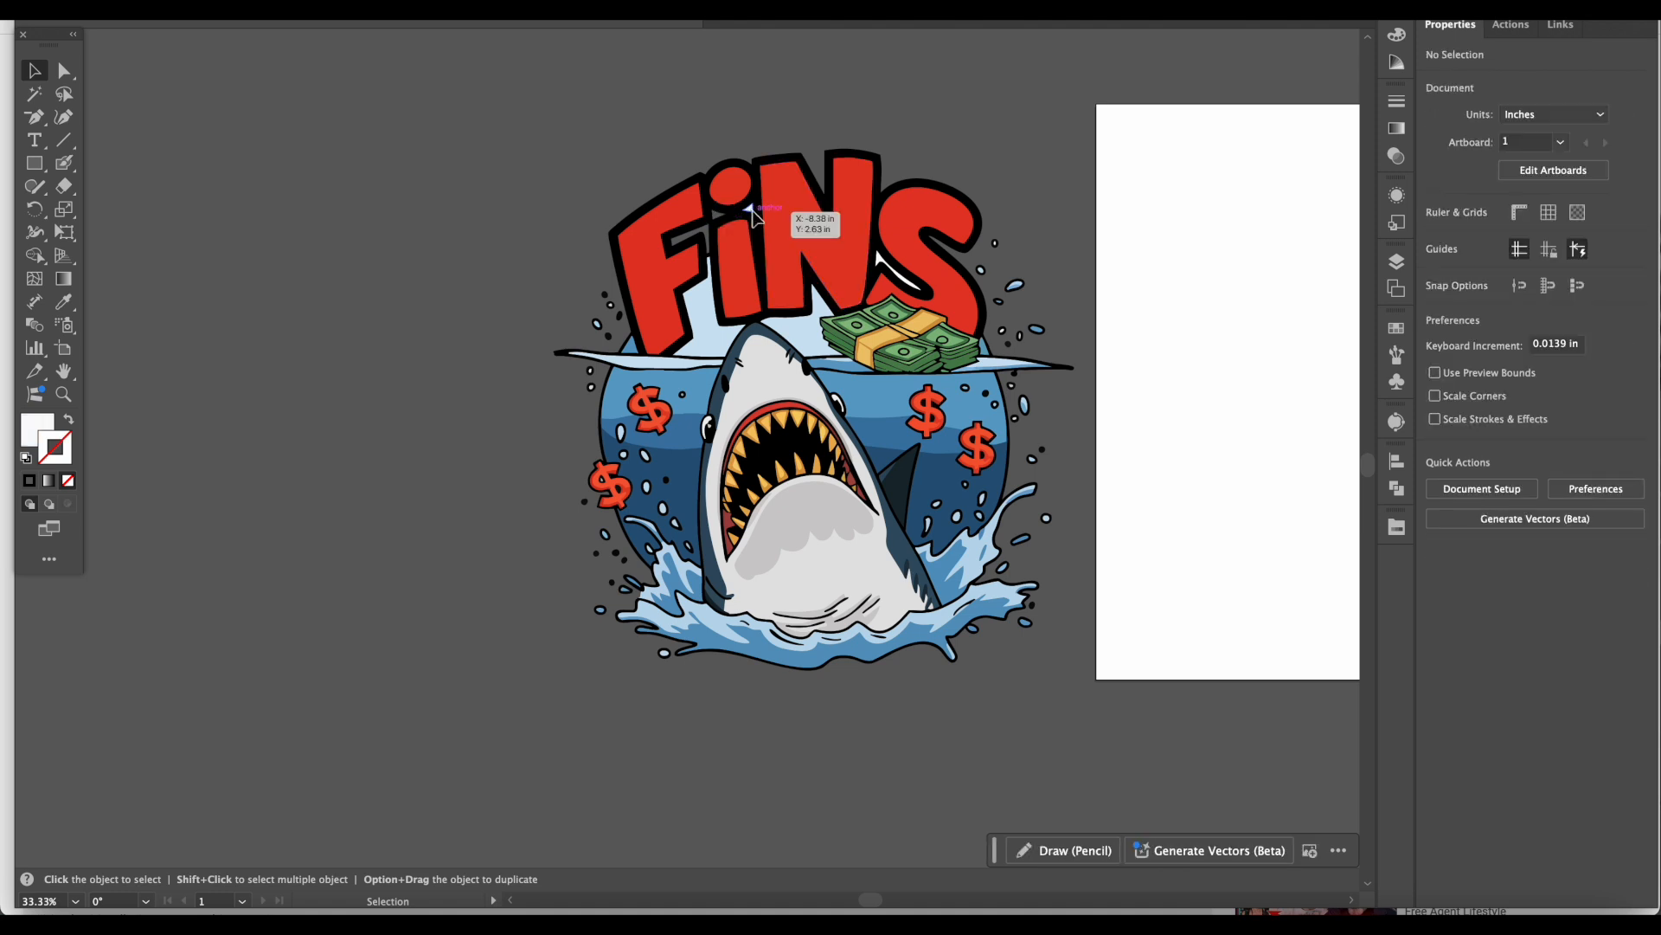
{"action": "left_click", "coordinate": [887, 265]}
{"action": "key", "text": "Delete"}
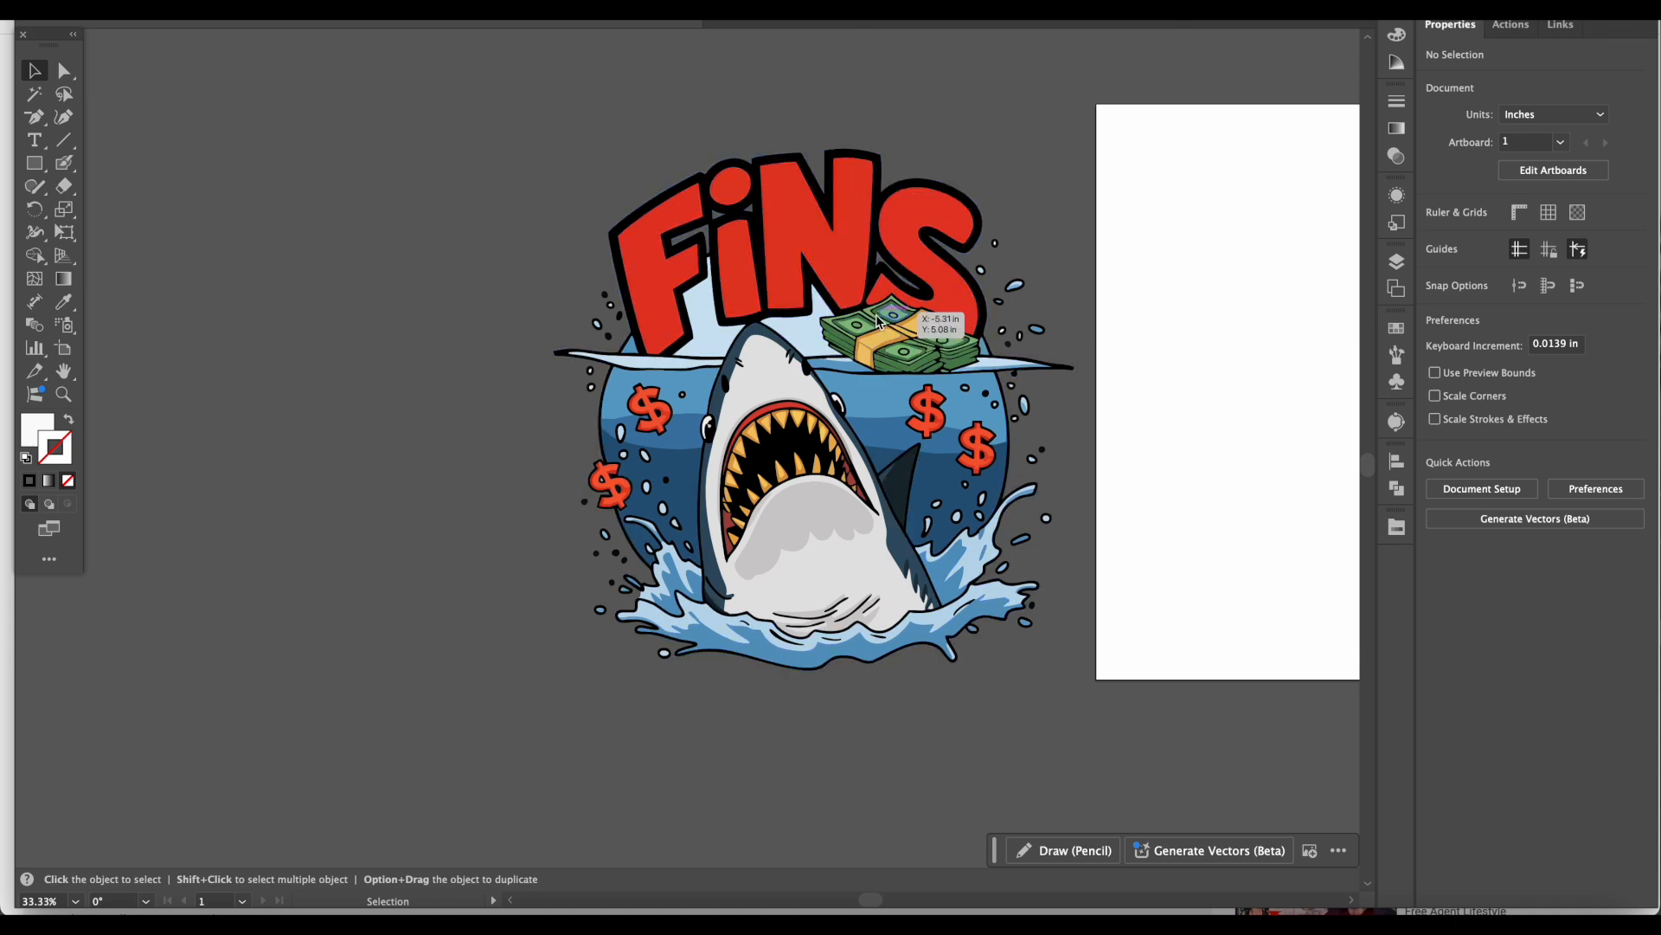
Group all the shark artwork and center the group horizontally and vertically on the artboard.
{"action": "scroll", "coordinate": [1112, 826], "scroll_direction": "down", "scroll_amount": 3}
{"action": "key", "text": "super+a"}
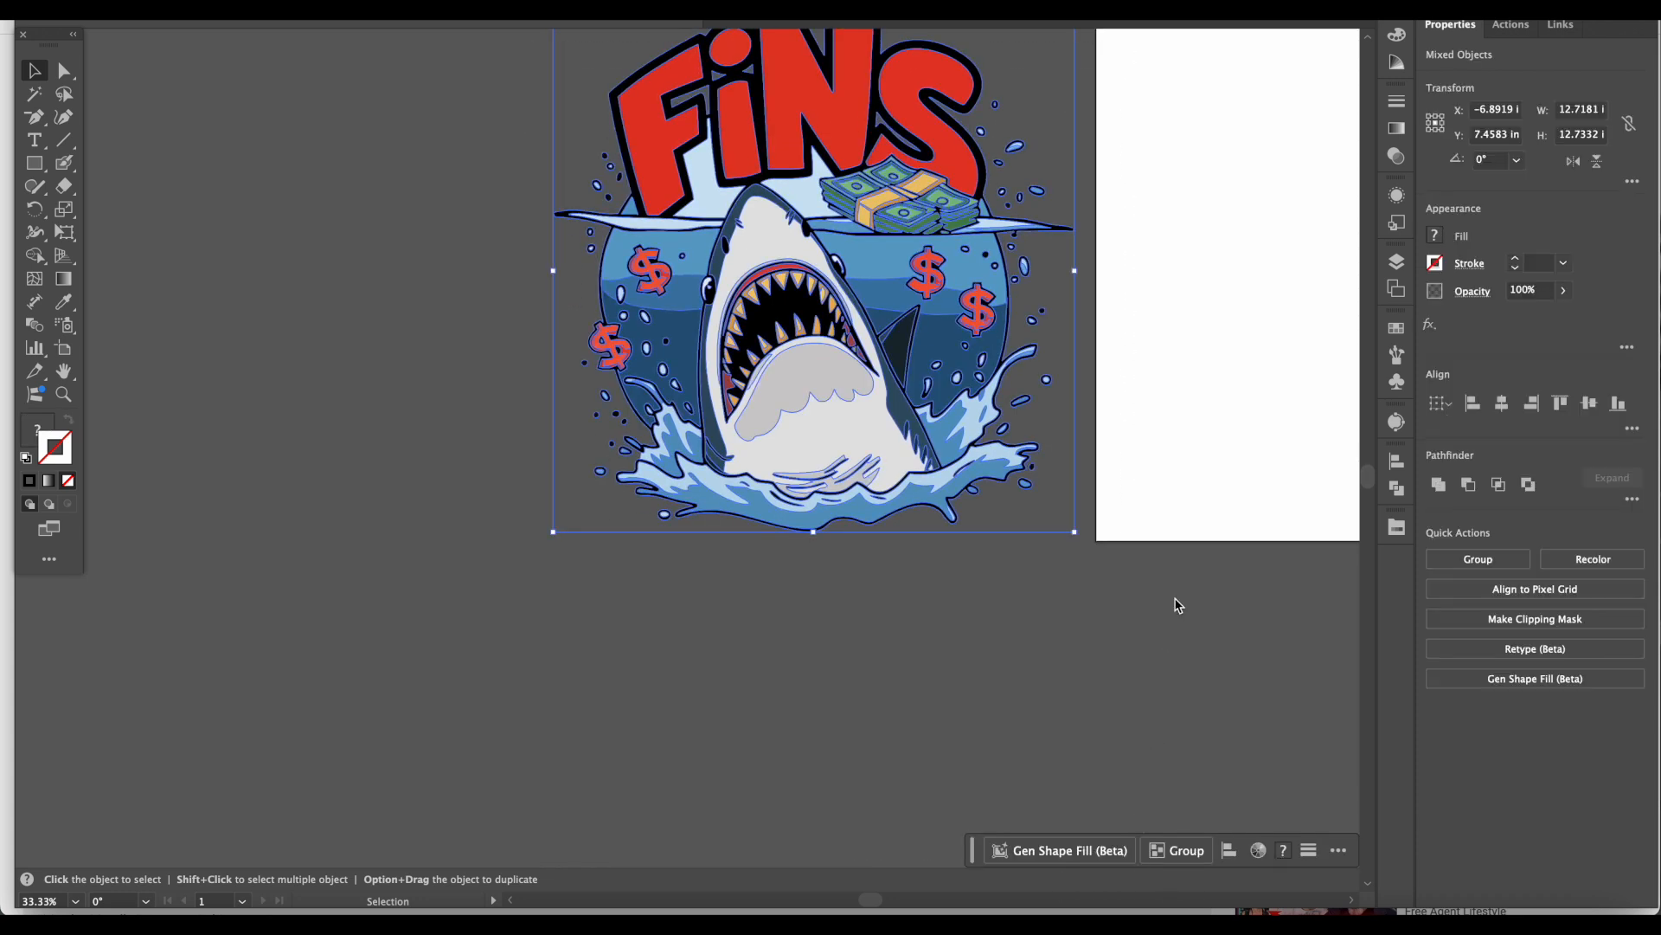
{"action": "left_click", "coordinate": [1458, 563]}
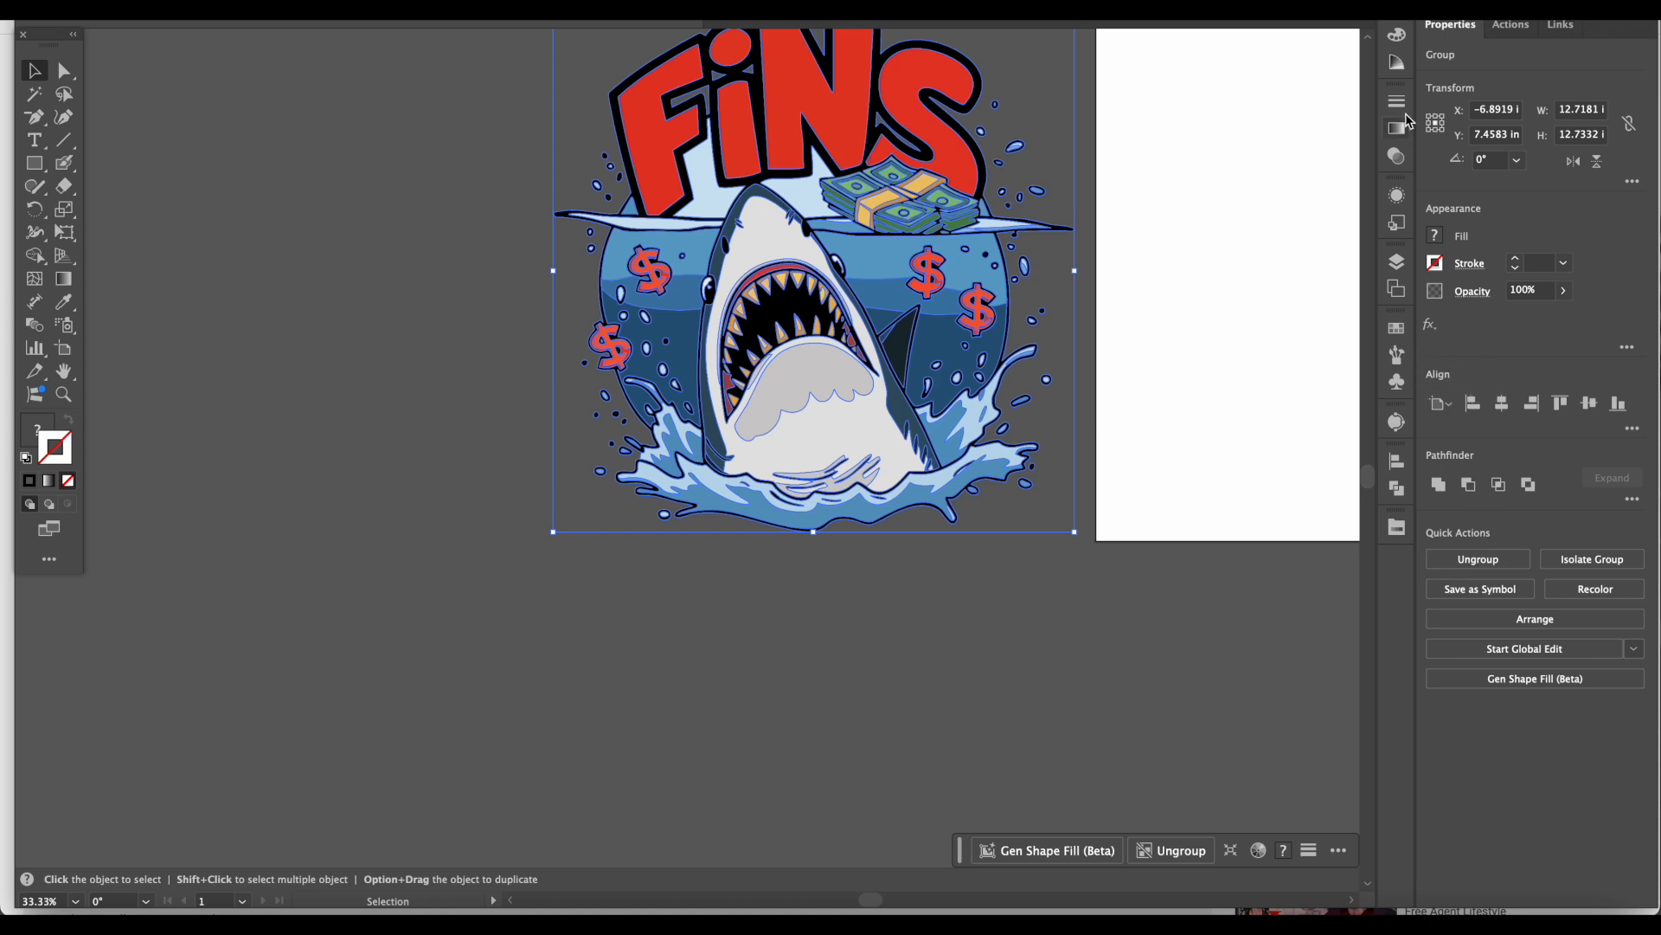
{"action": "left_click", "coordinate": [1503, 404]}
{"action": "key", "text": "space"}
{"action": "left_click_drag", "start_coordinate": [1183, 641], "coordinate": [582, 726]}
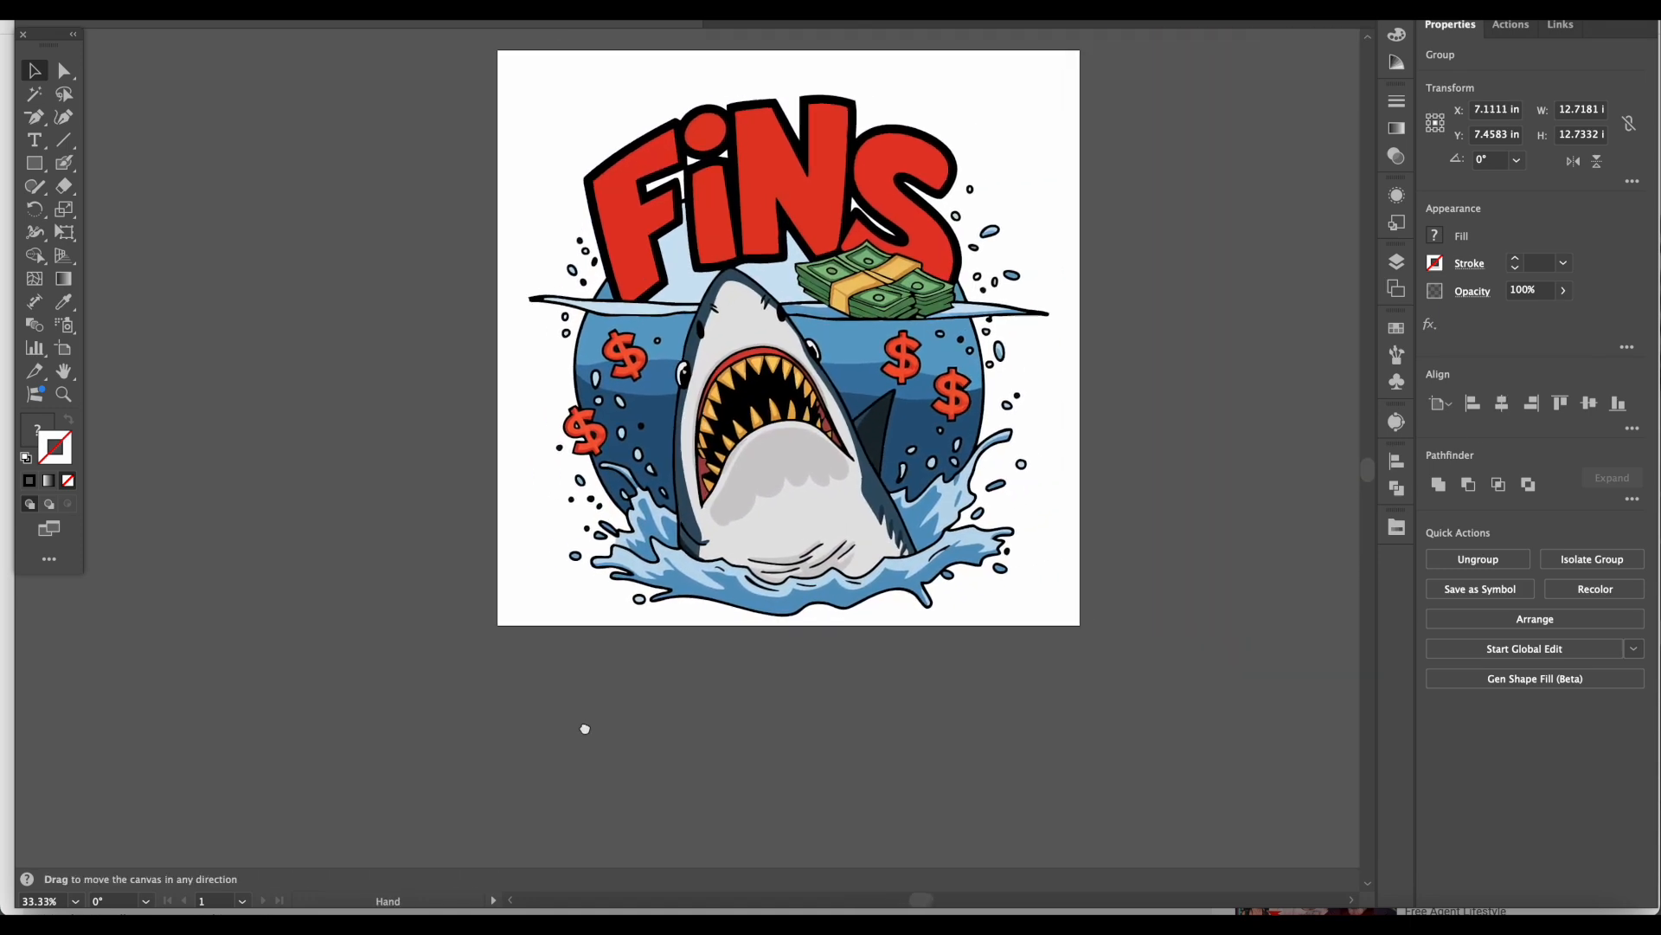
{"action": "left_click", "coordinate": [1592, 414]}
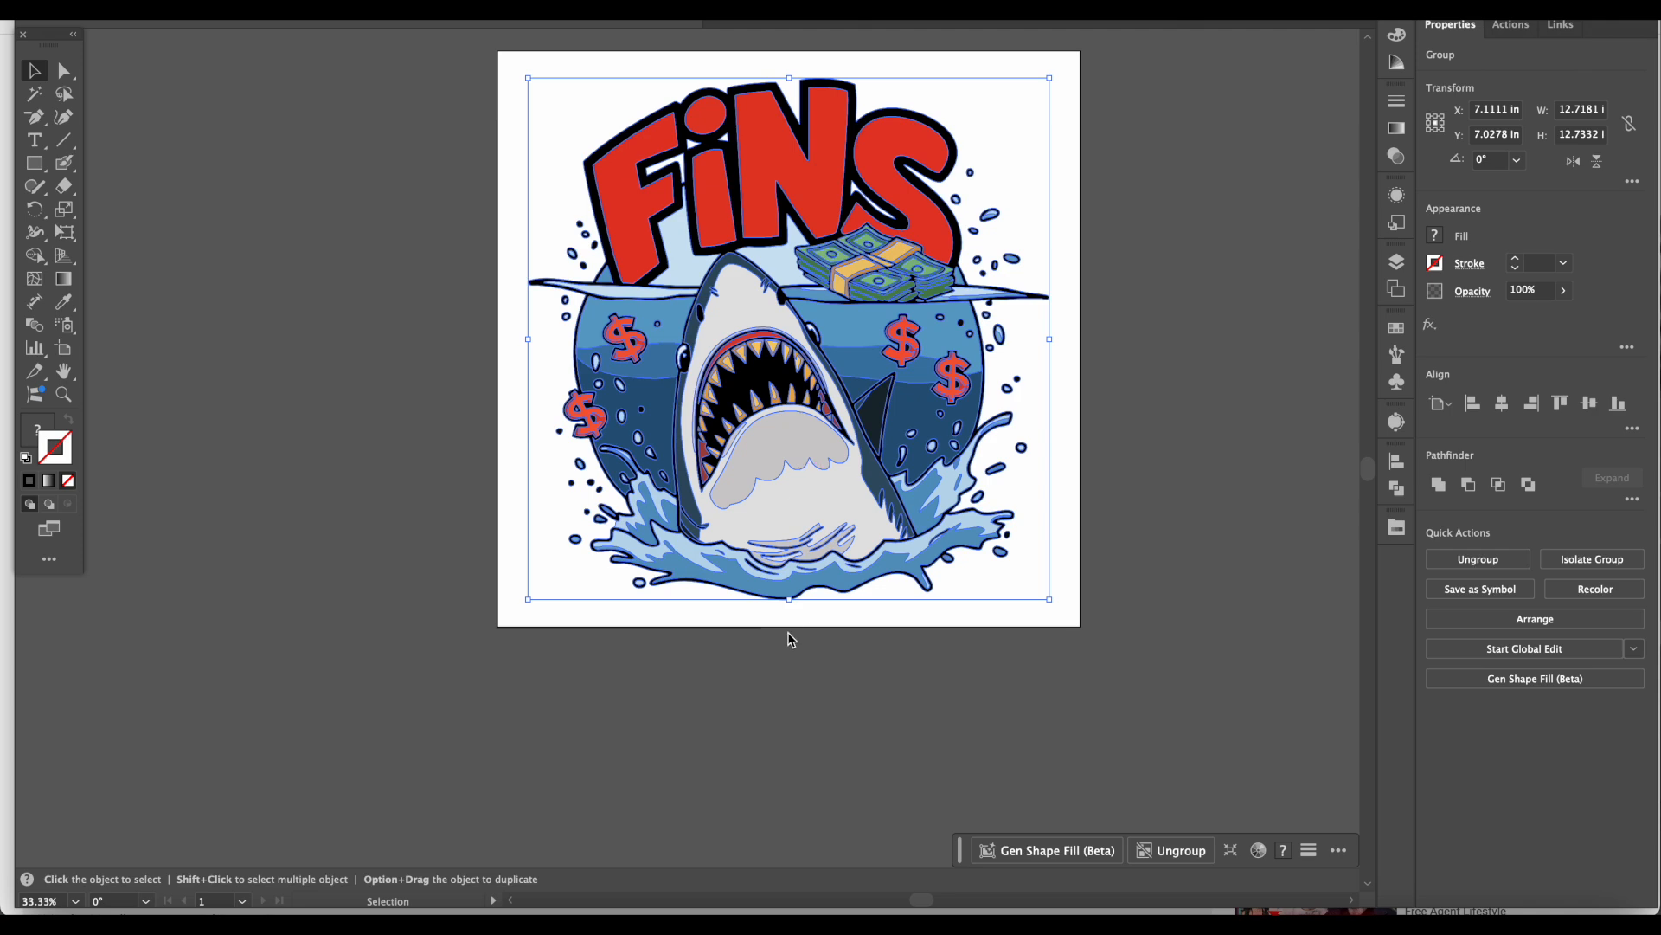
Enlarge the shark group proportionally to fill the artboard, about 14.04 by 14.06 in.
{"action": "left_click_drag", "start_coordinate": [787, 598], "coordinate": [796, 611]}
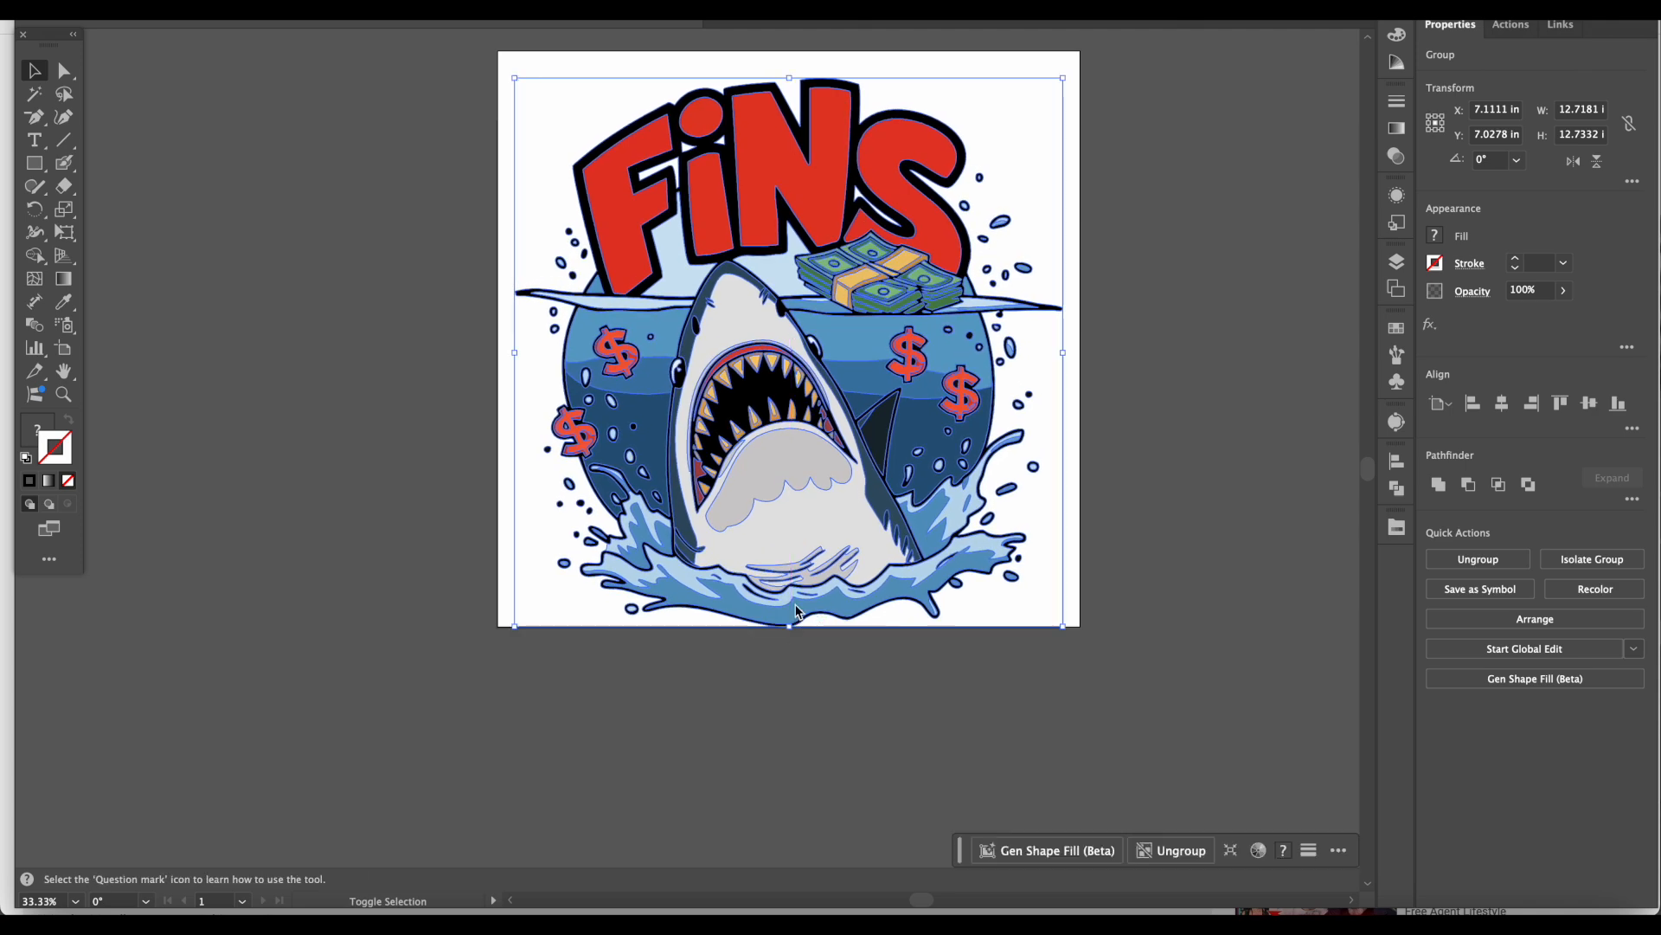
{"action": "left_click_drag", "start_coordinate": [789, 78], "coordinate": [790, 52]}
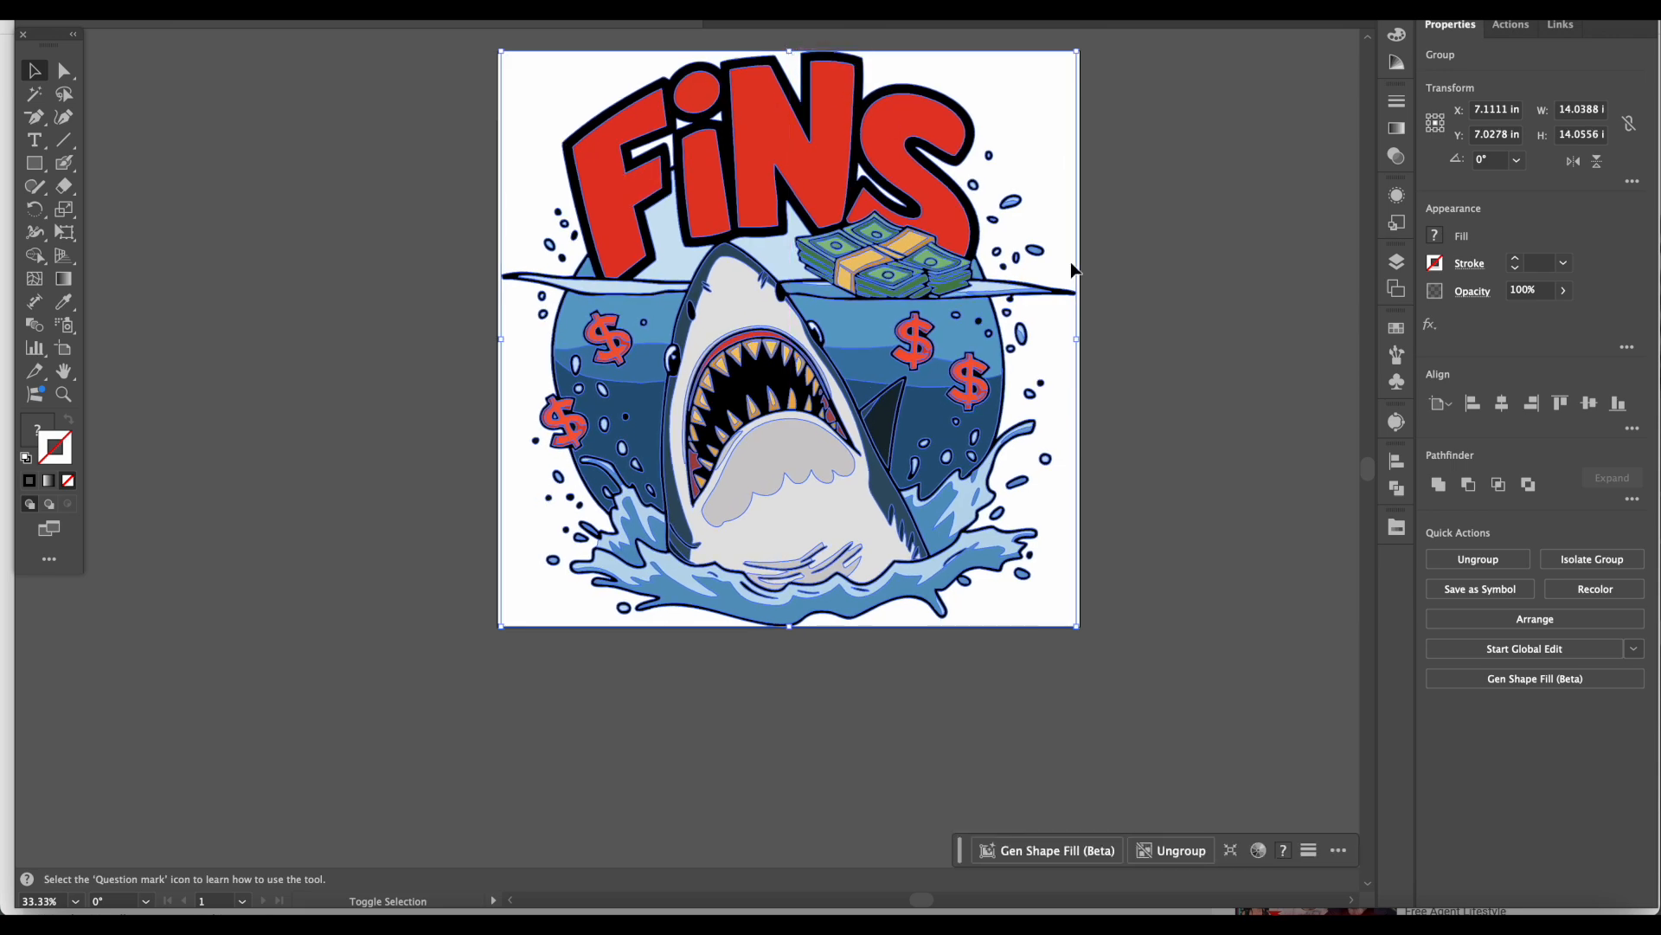
{"action": "left_click", "coordinate": [1123, 301]}
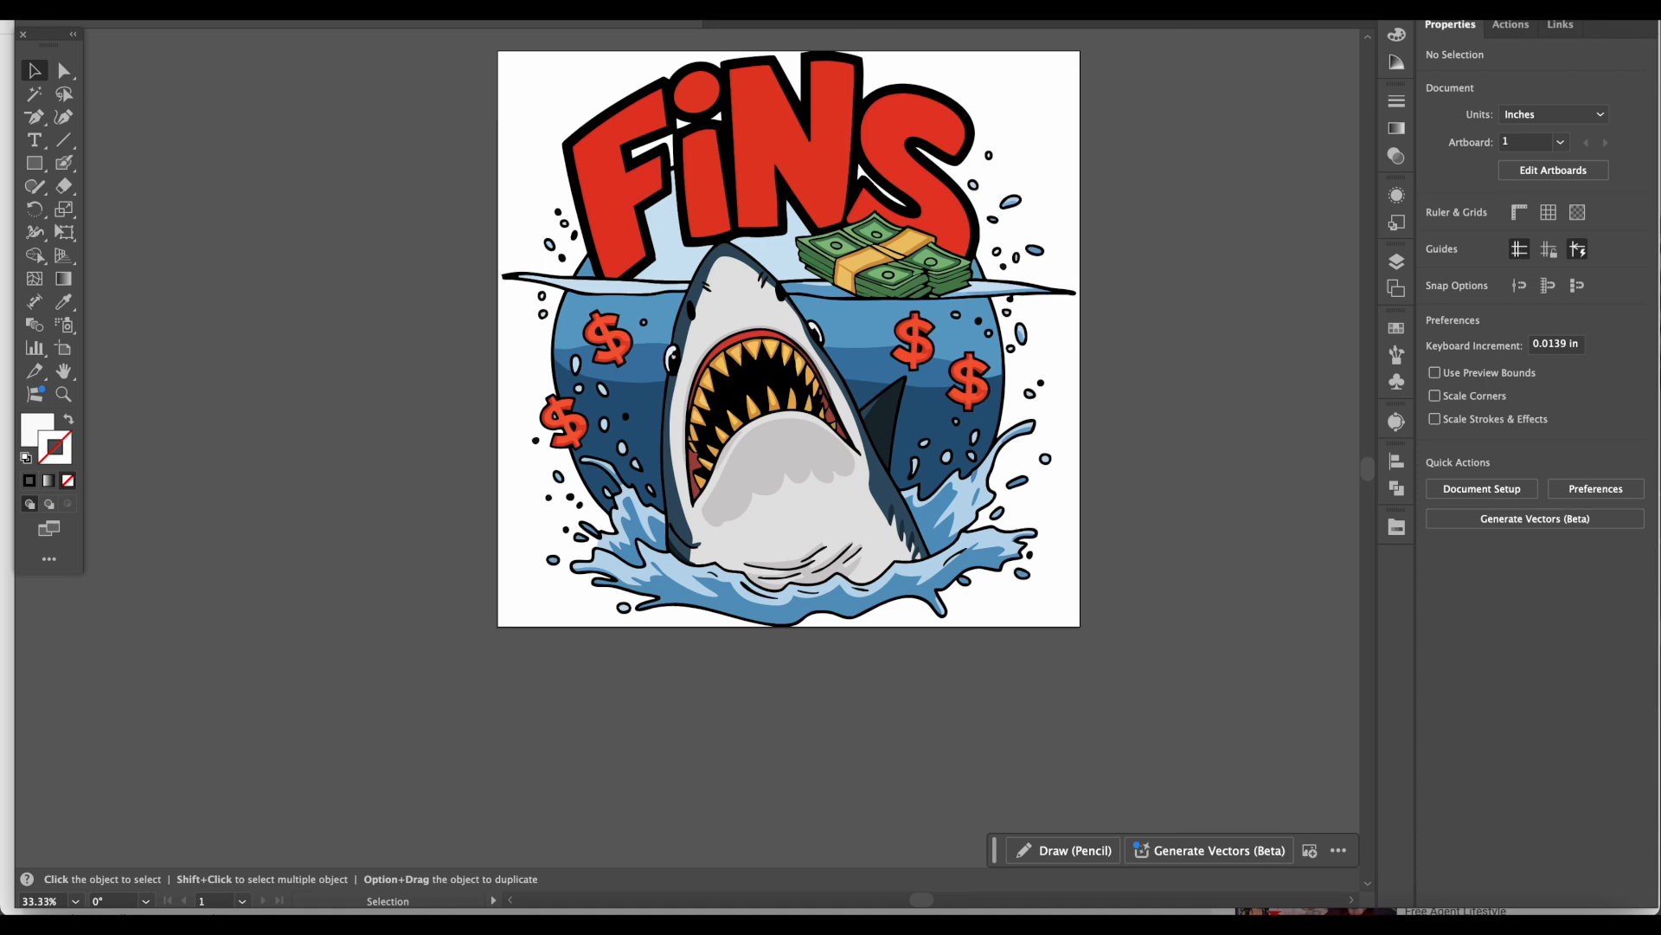
Export the artwork to the Clipart folder as a PNG named shark9, at 300 ppi with a transparent background.
{"action": "left_click", "coordinate": [136, 4]}
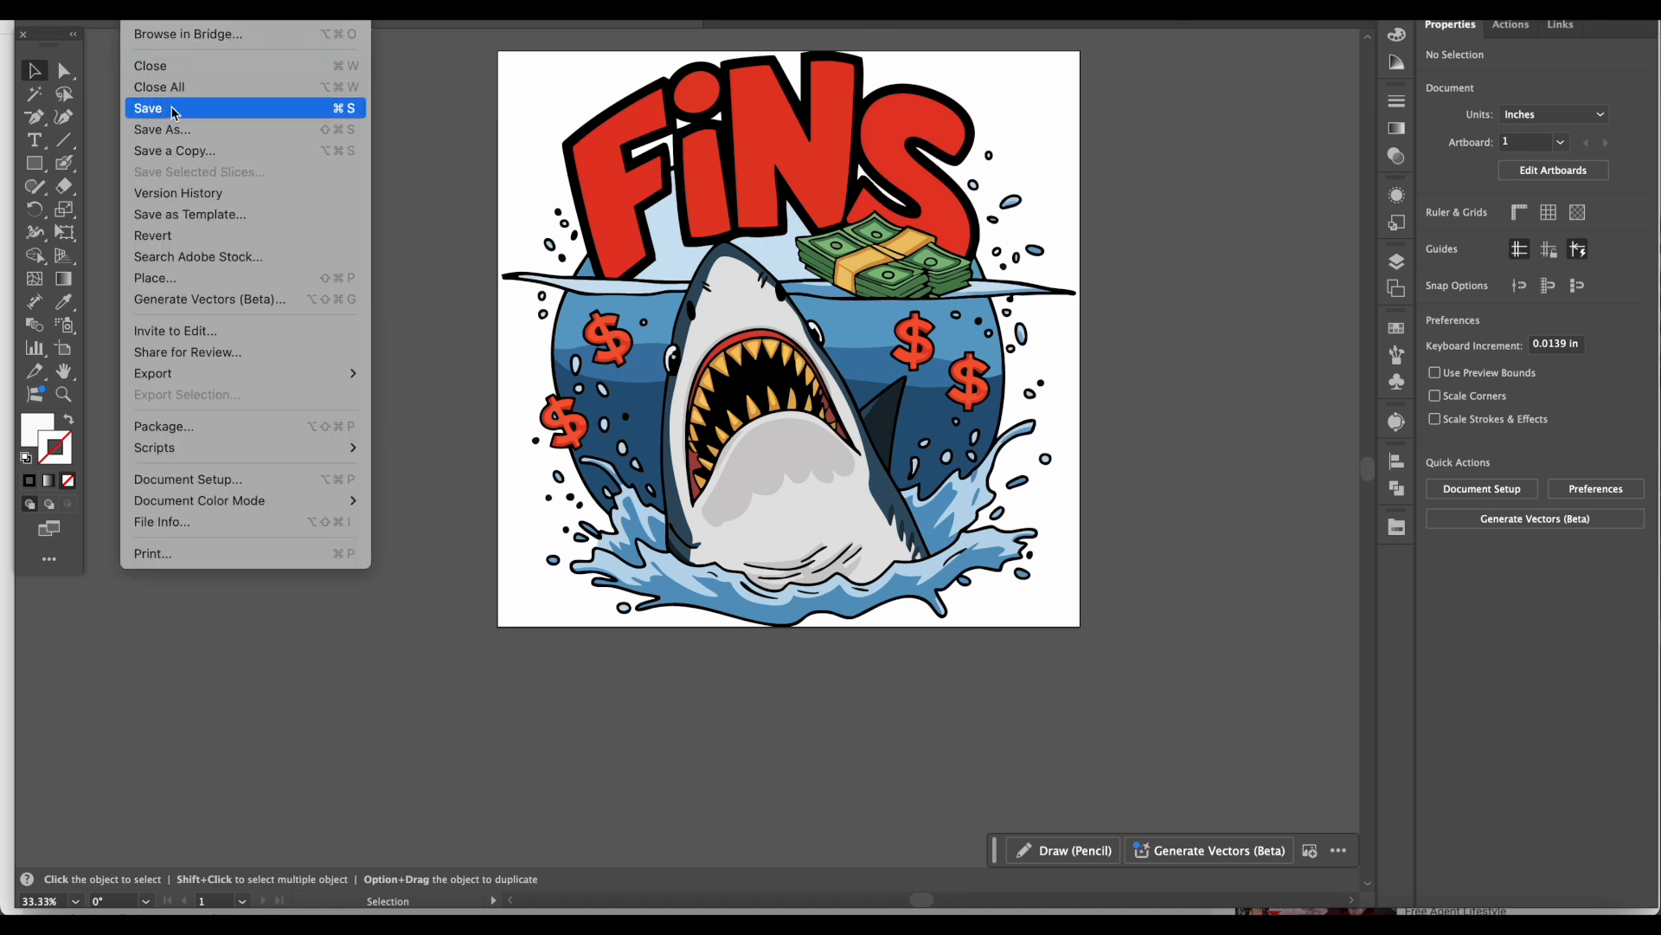
{"action": "mouse_move", "coordinate": [246, 379]}
{"action": "left_click", "coordinate": [438, 396]}
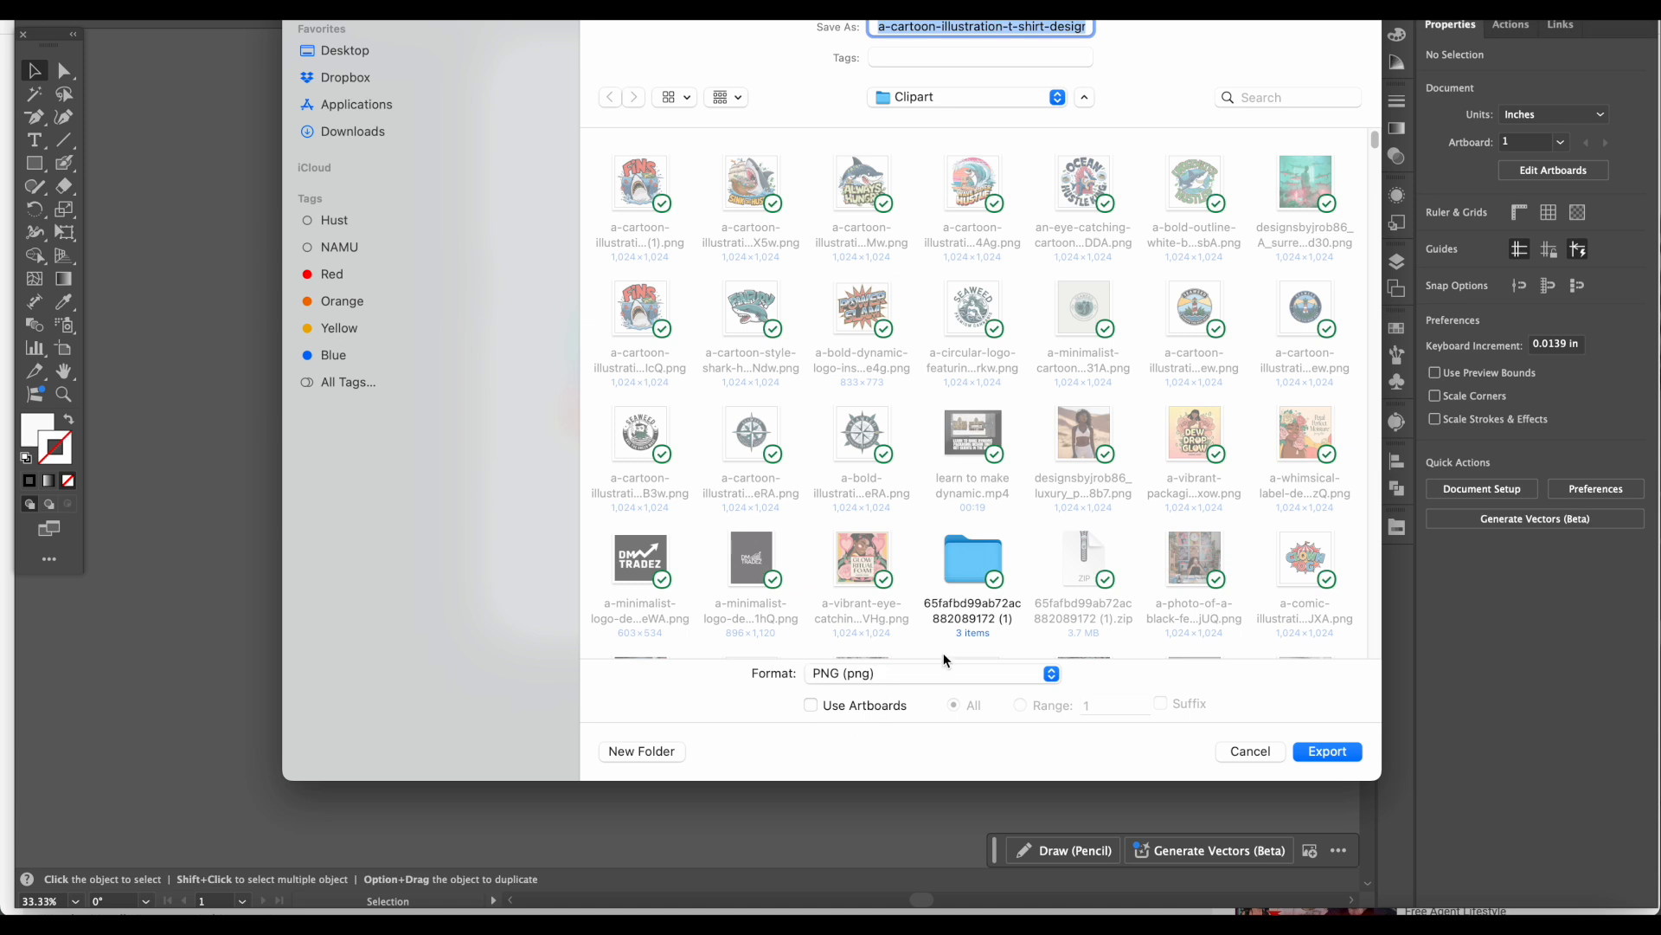
{"action": "type", "text": "shar"}
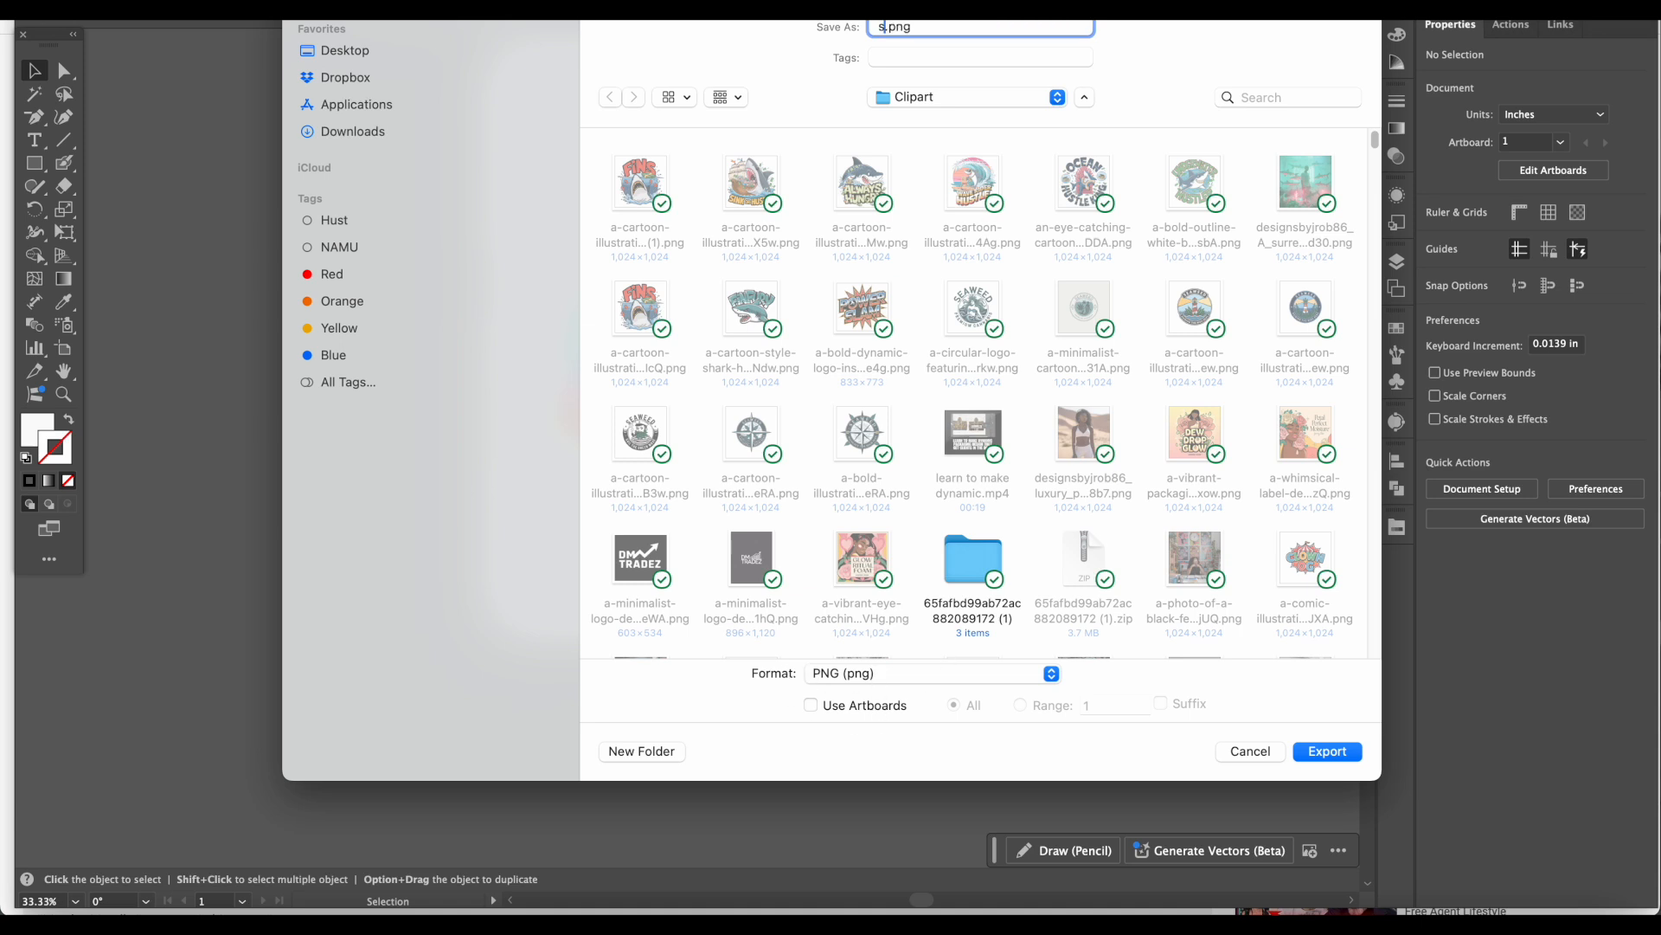
{"action": "type", "text": "k9"}
{"action": "key", "text": "Return"}
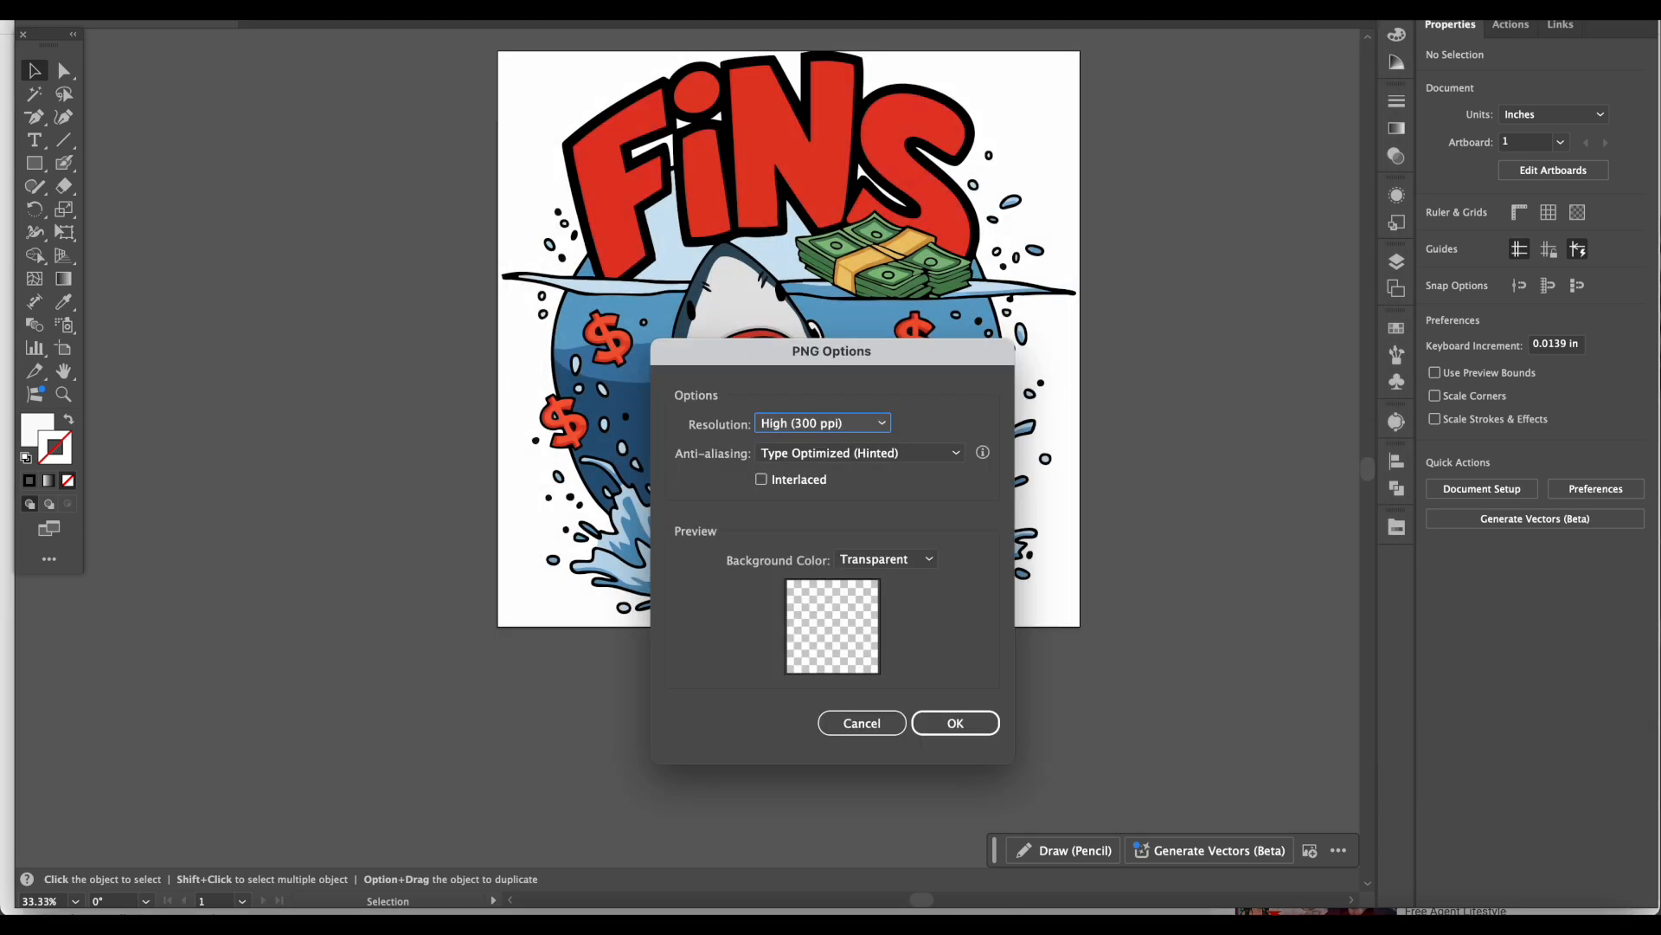
{"action": "left_click", "coordinate": [980, 726]}
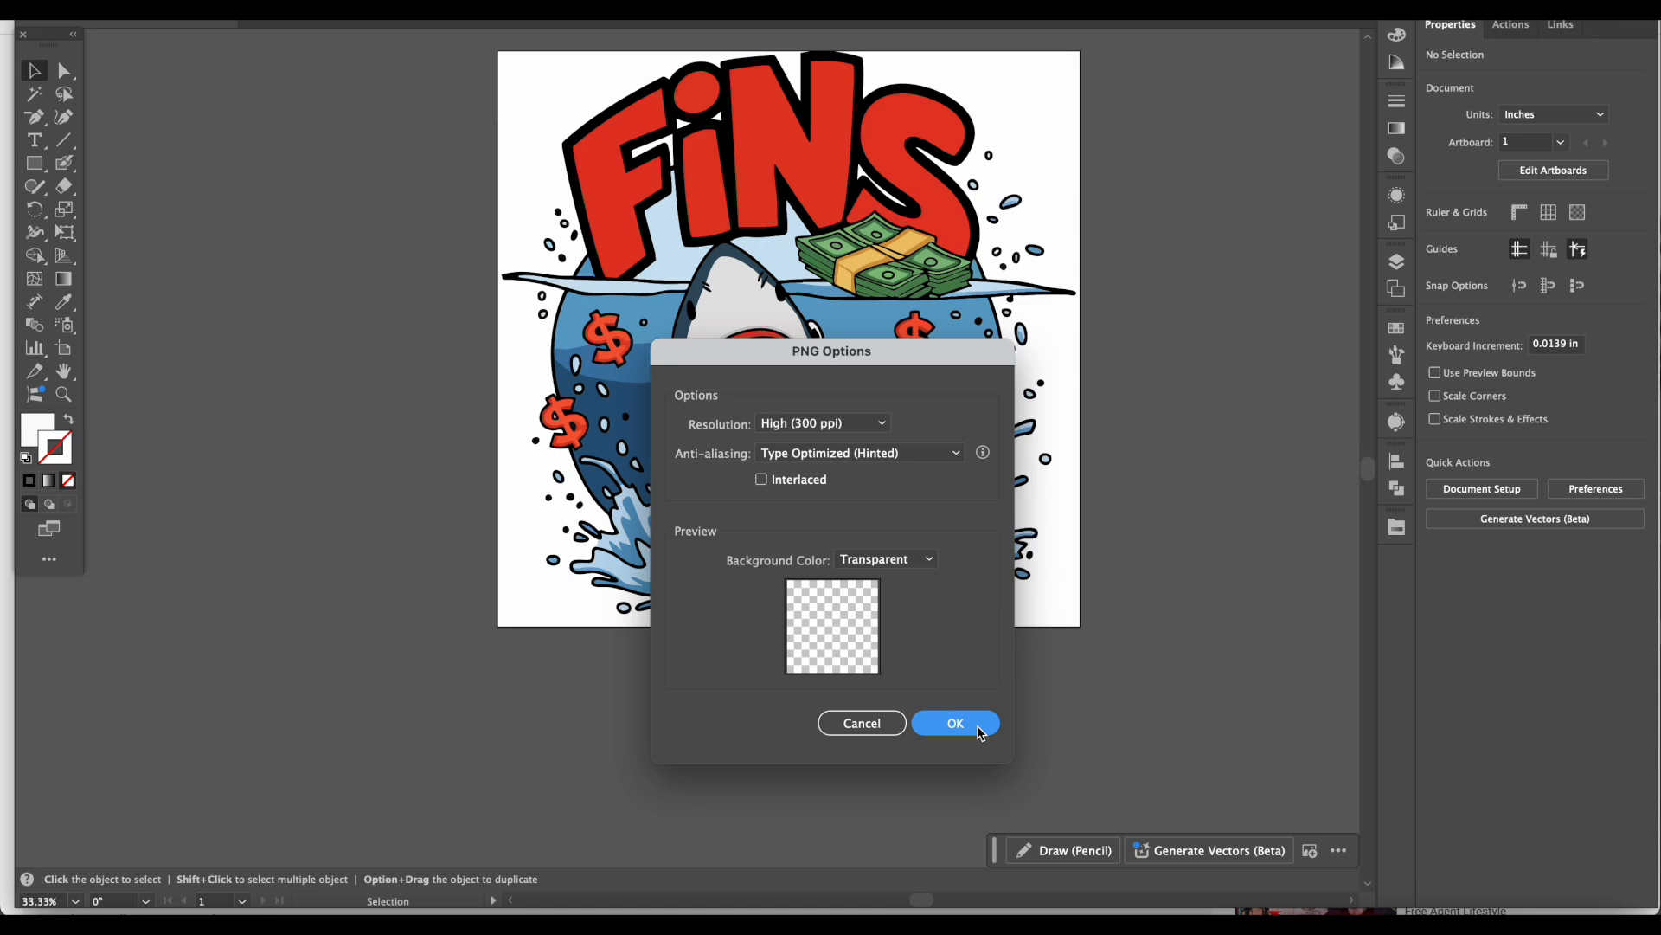
{"action": "left_click", "coordinate": [980, 733]}
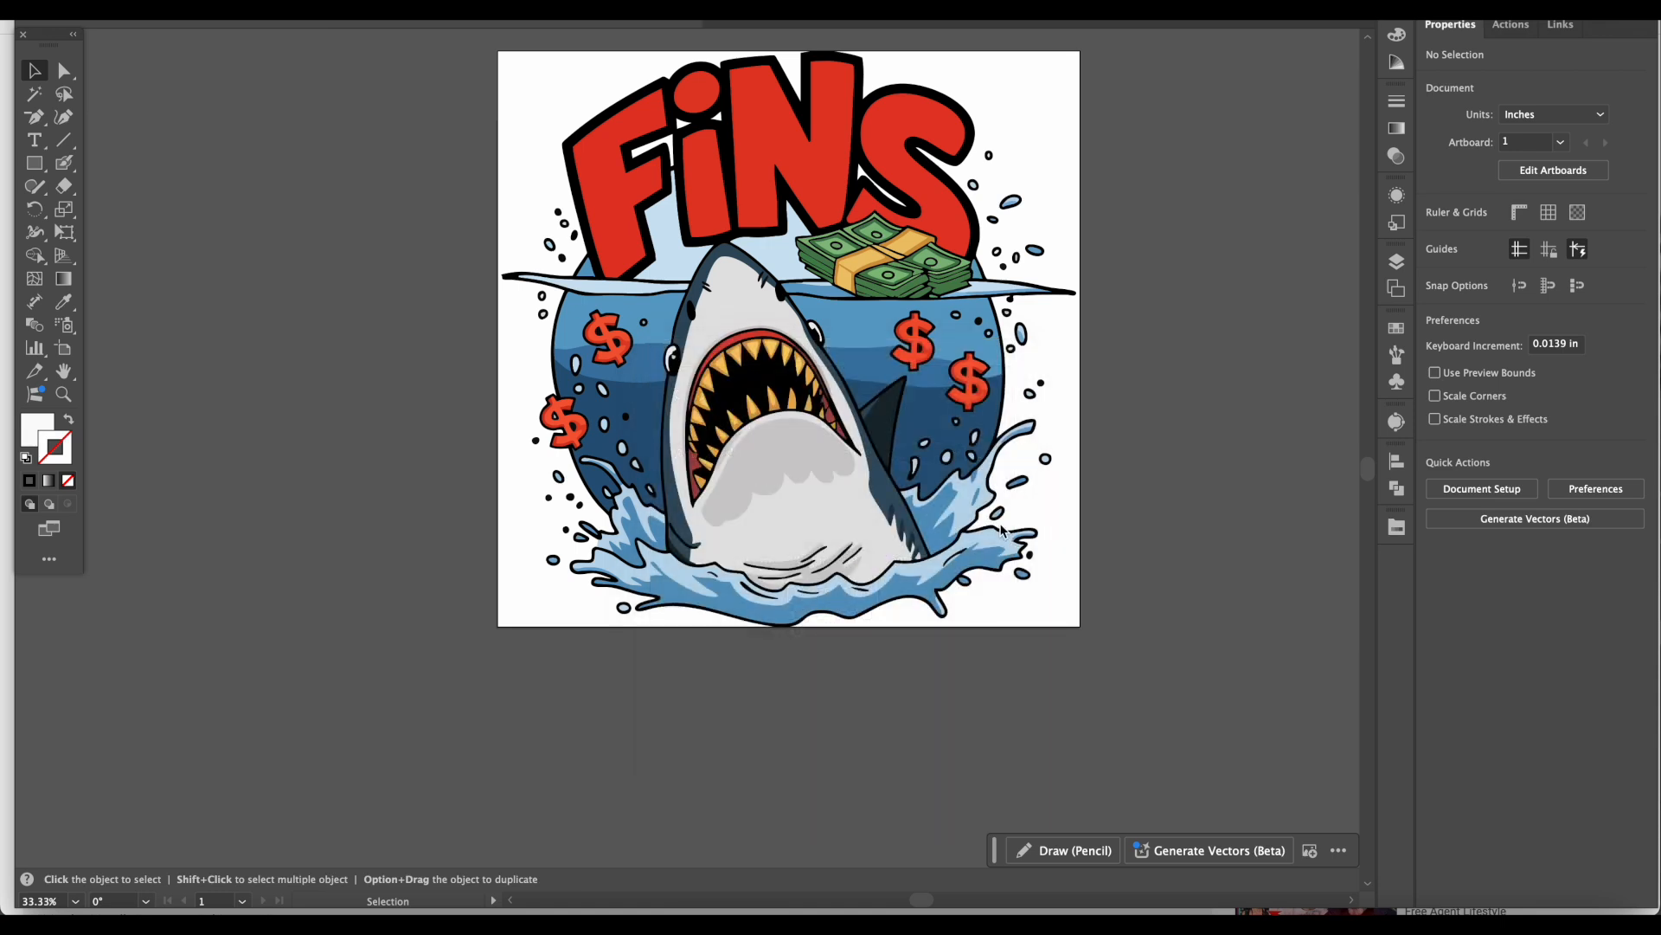
{"action": "key", "text": "super+shift+5"}
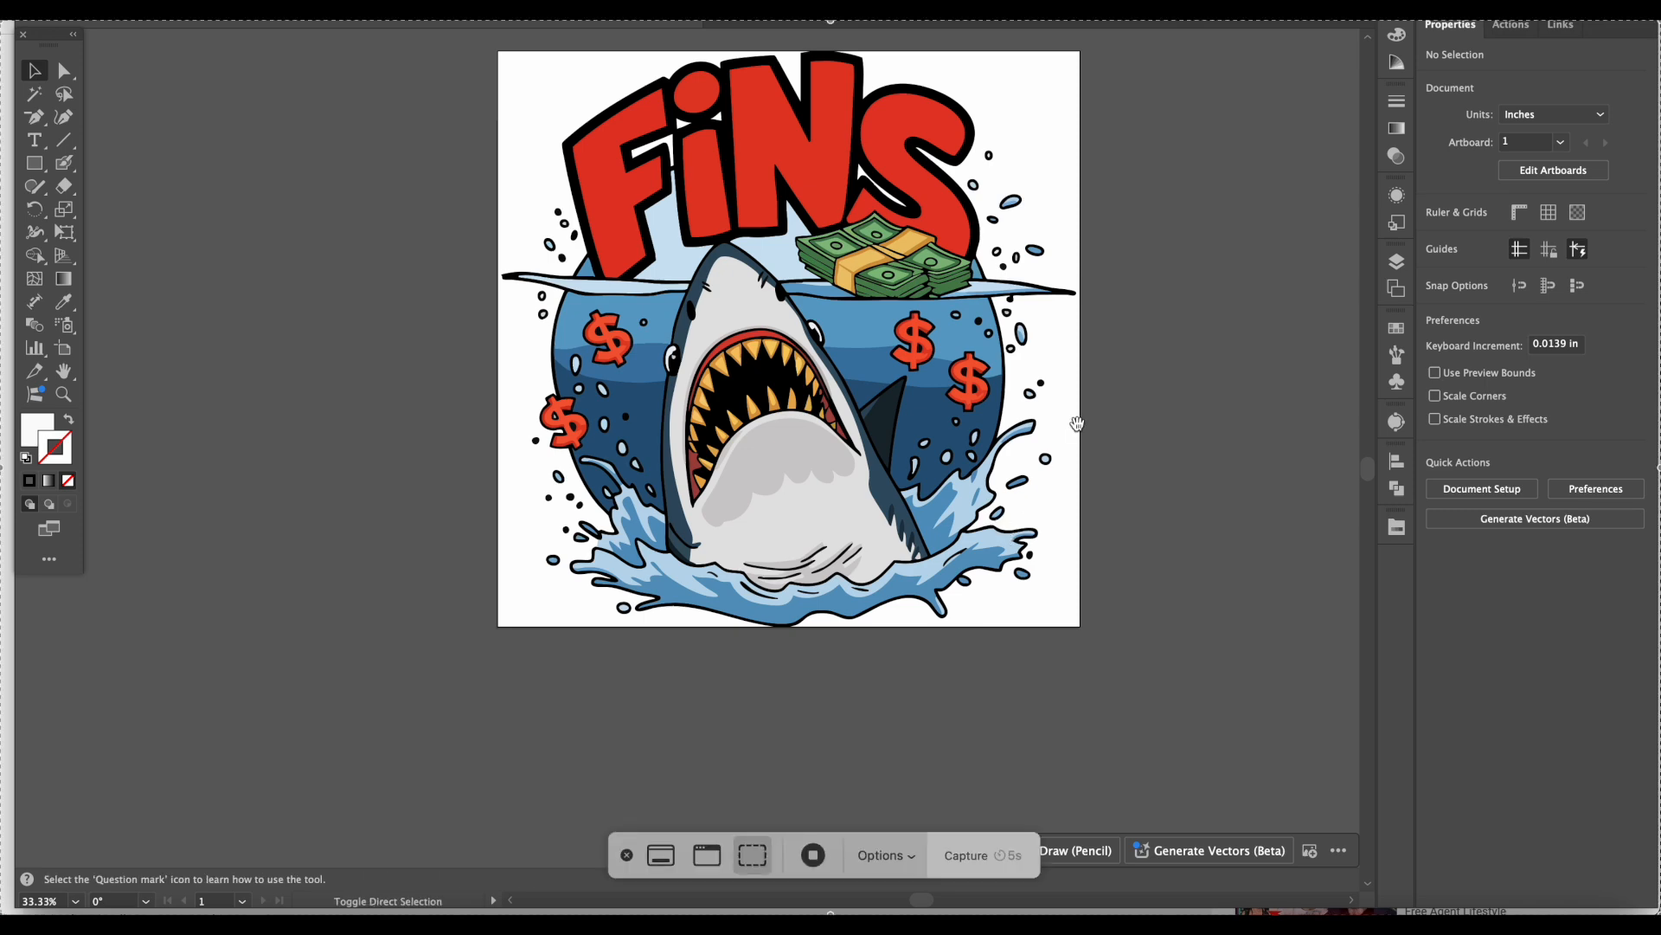